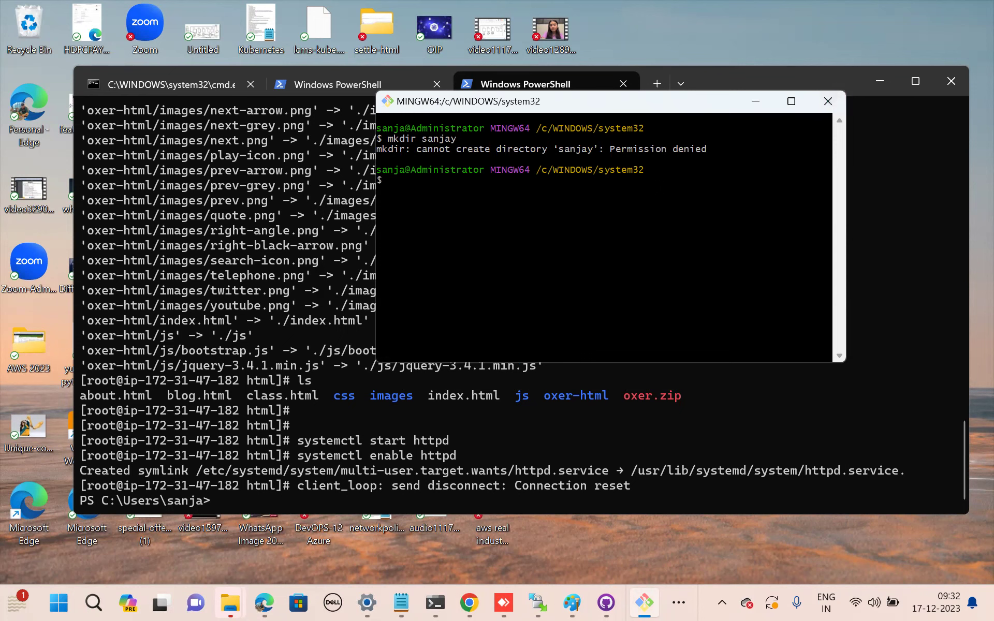
Close the old Git Bash terminal and its tabs, then launch a fresh Git Bash window.
key(Return)
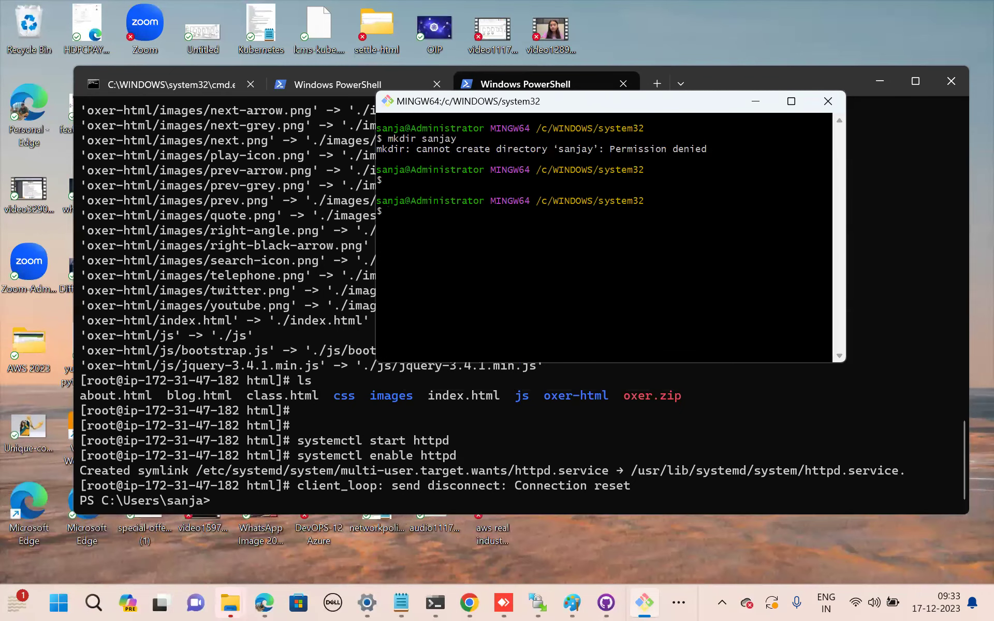
click(828, 101)
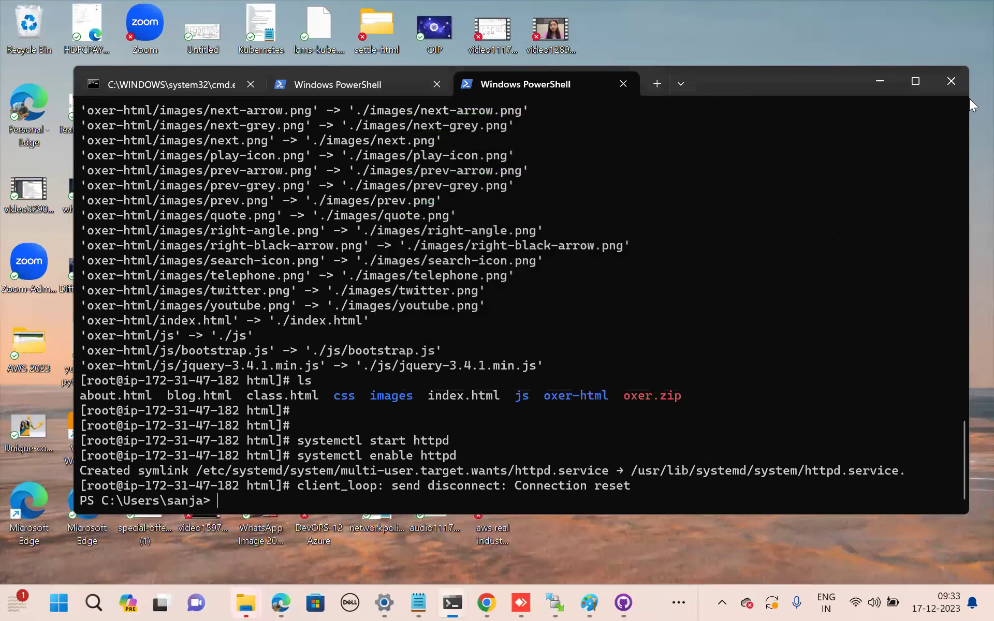
click(952, 81)
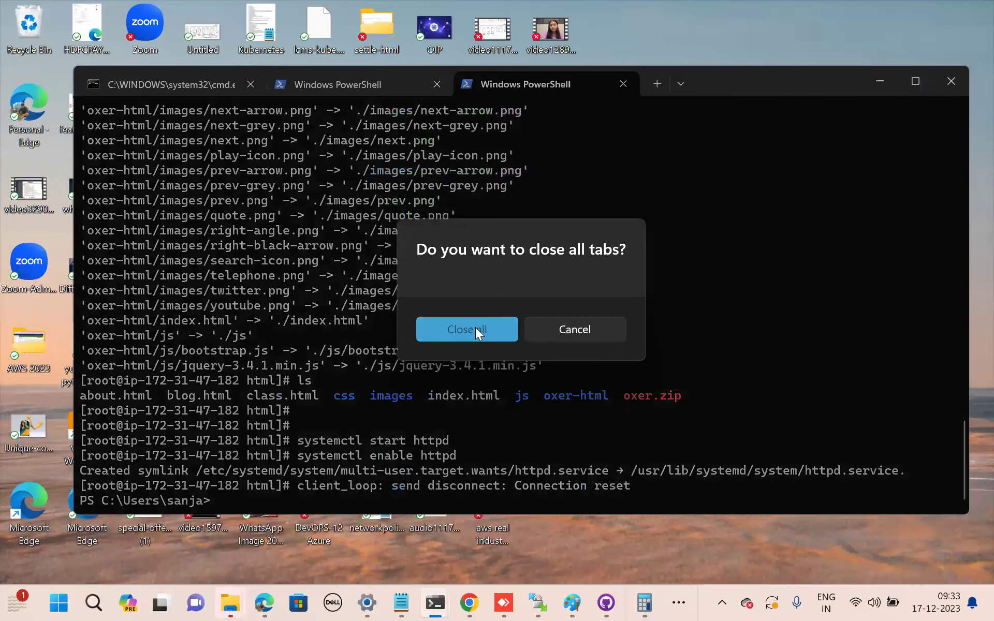
click(476, 327)
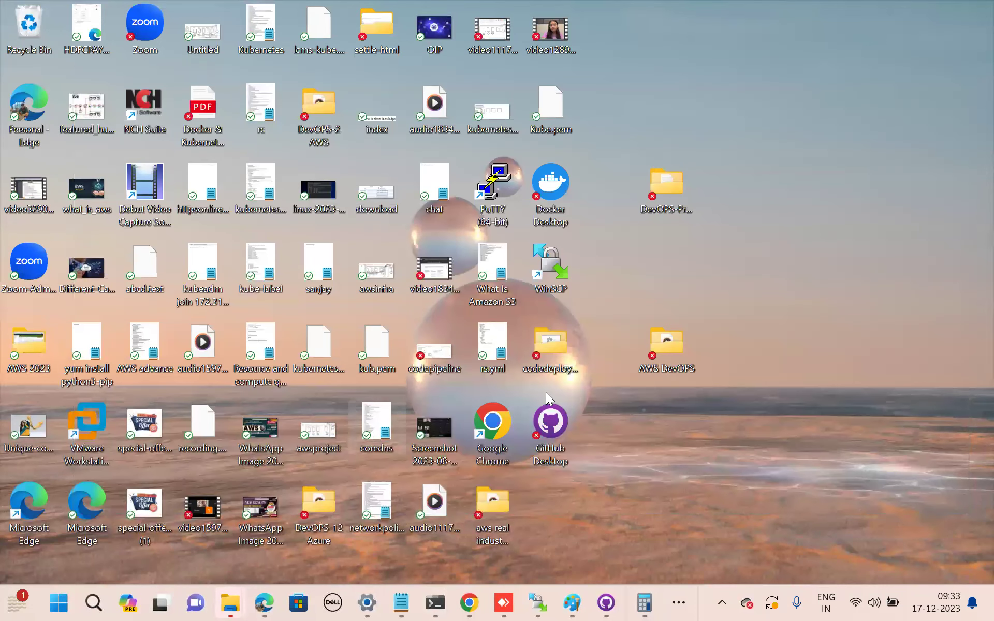
click(93, 602)
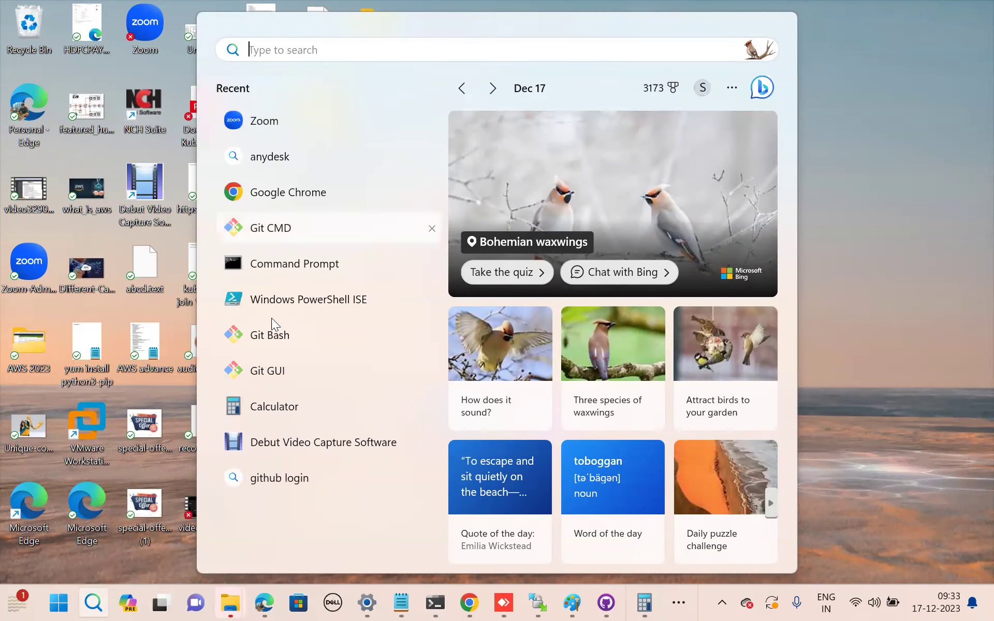
click(273, 334)
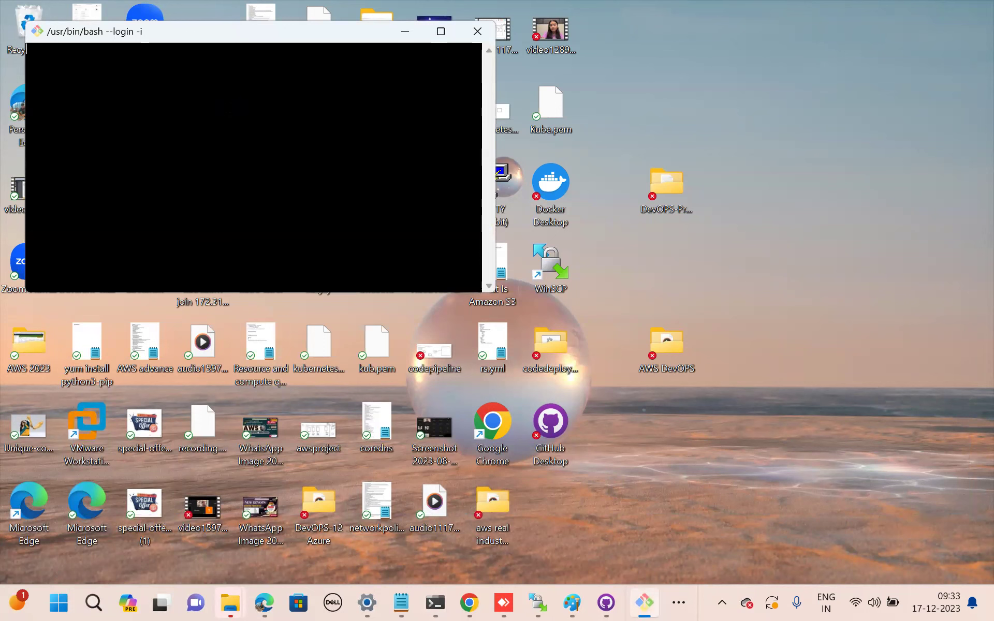
drag(173, 36, 405, 88)
Create an 'india' folder and a personal working folder, then change into the working folder.
key(Tab)
key(BackSpace)
key(BackSpace)
key(BackSpace)
key(BackSpace)
key(BackSpace)
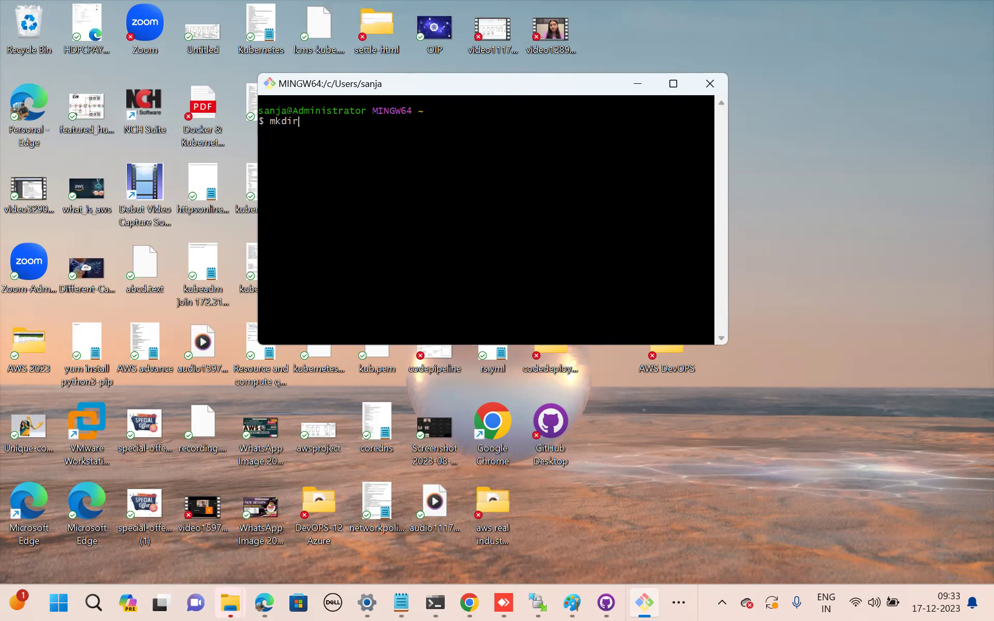
key(Return)
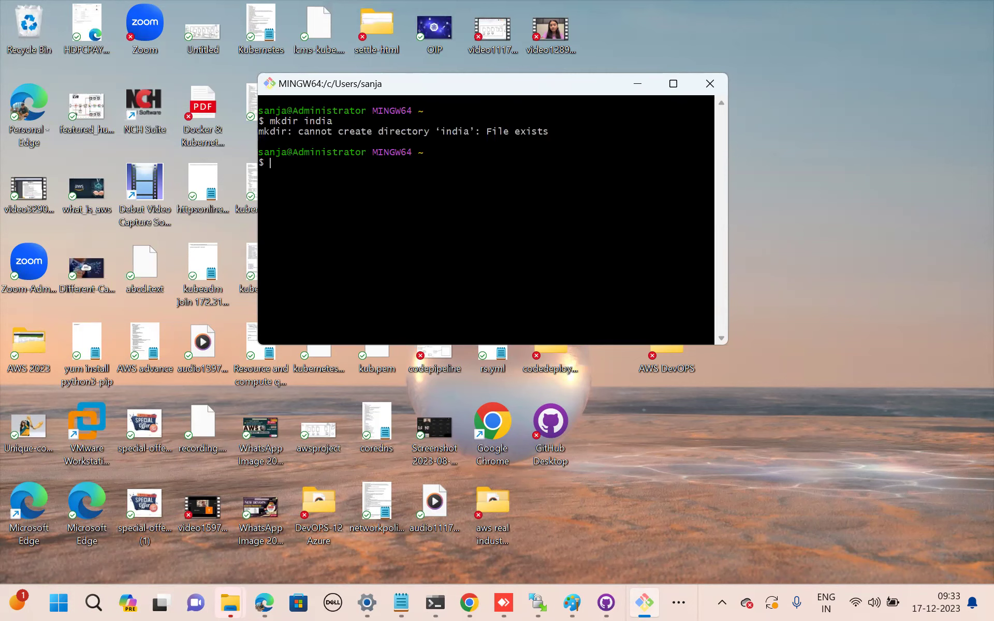
key(Return)
key(Tab)
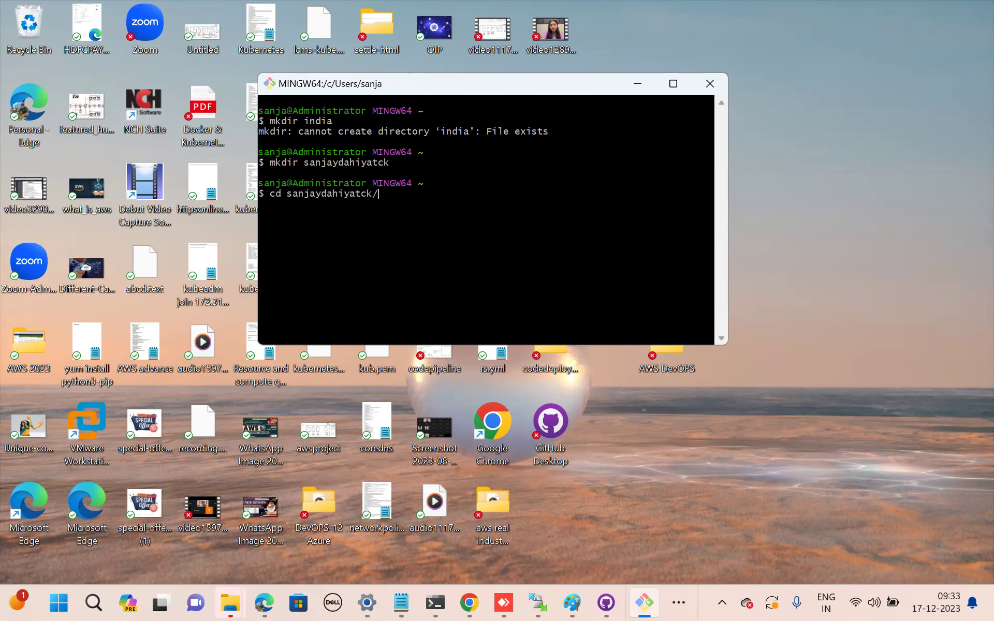
key(Return)
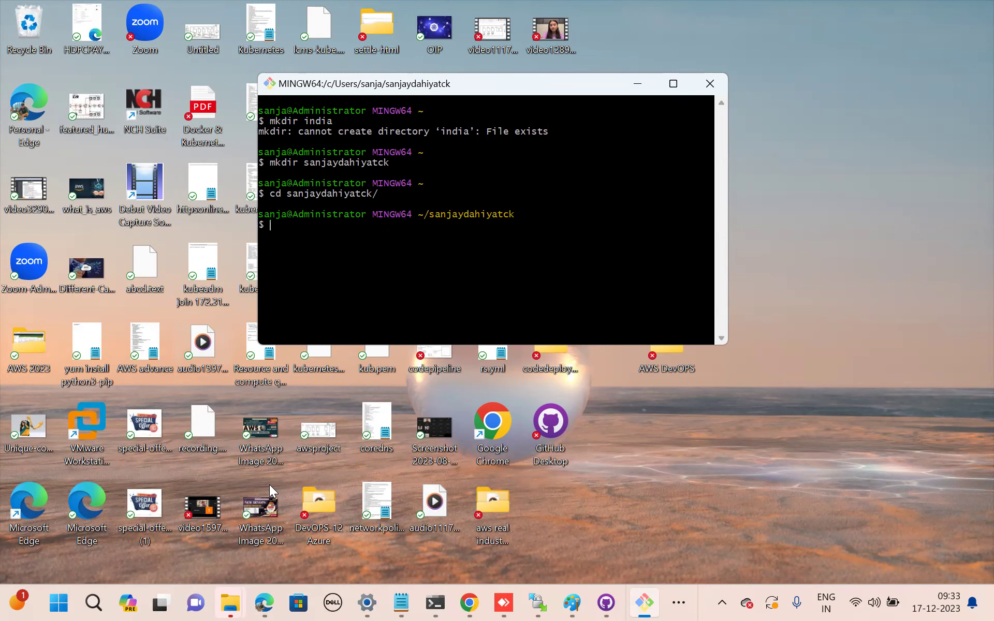
Copy the testrepotechnical repository's HTTPS clone URL from CodeCommit.
mouse_move(264, 602)
click(228, 497)
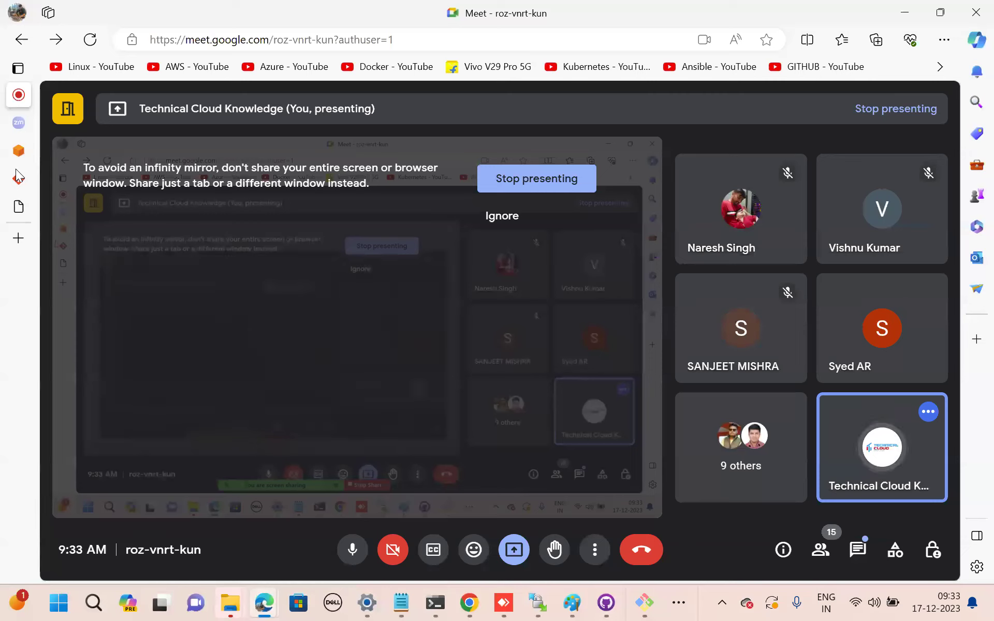
mouse_move(11, 167)
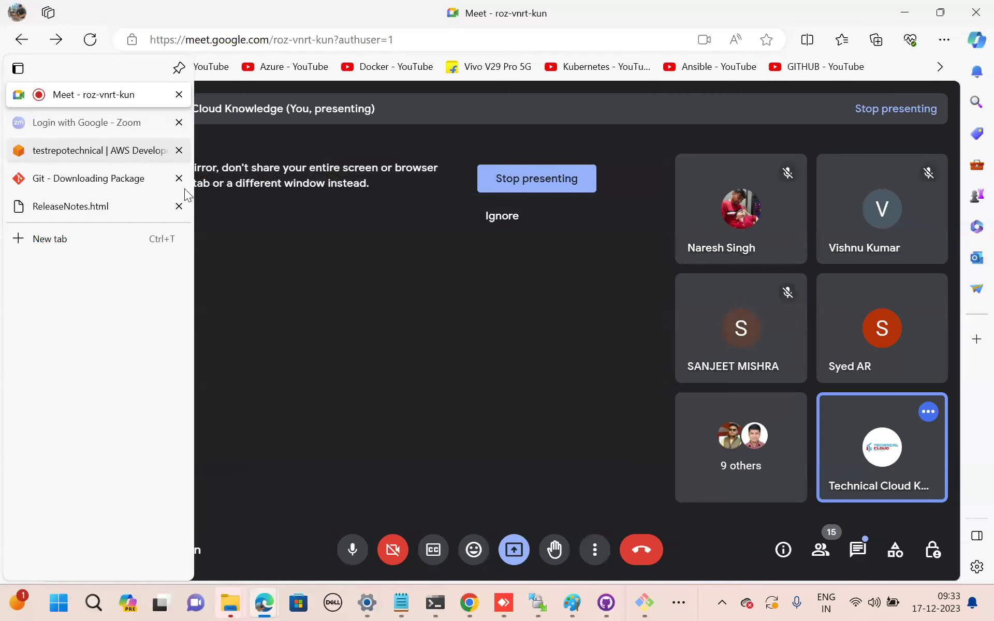
click(50, 145)
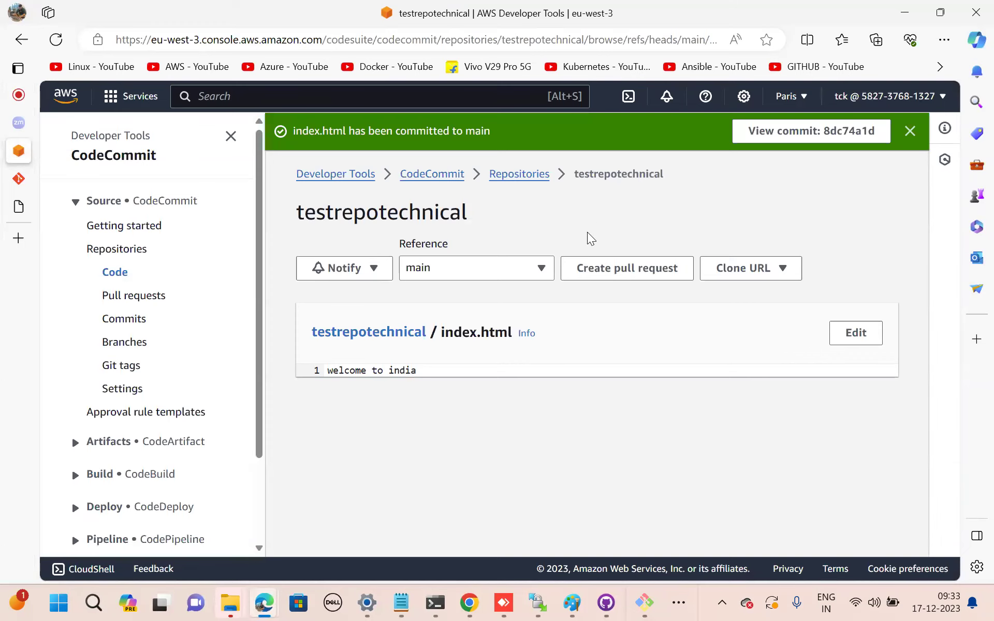
click(783, 278)
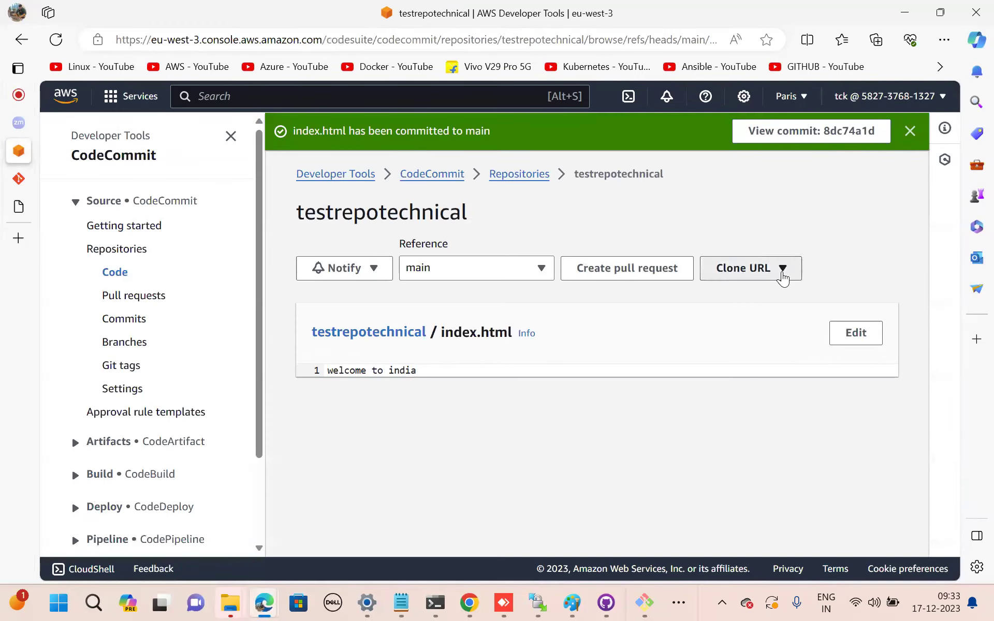
click(765, 297)
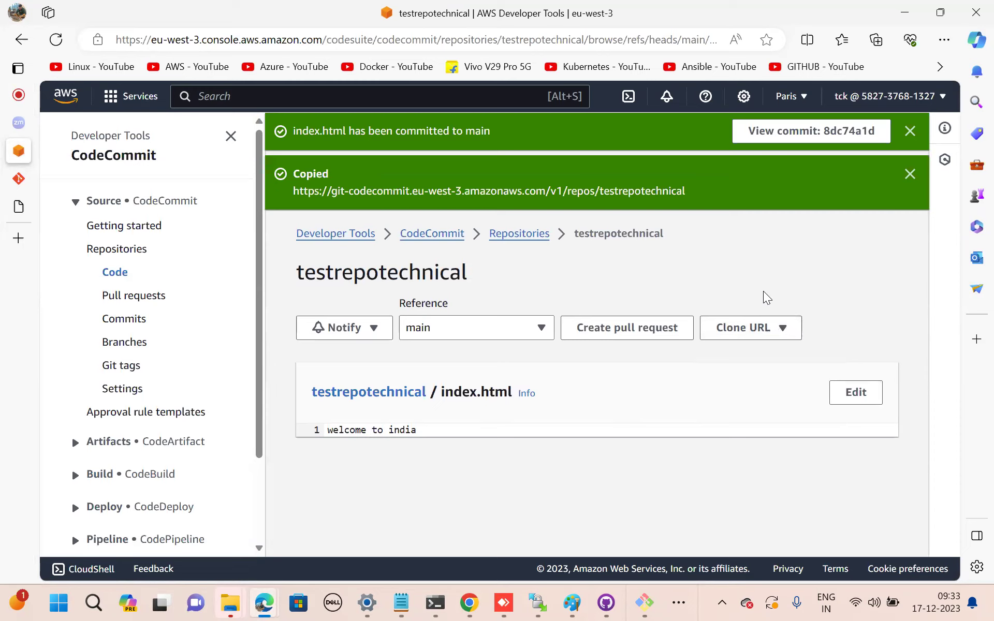
Run git clone on the pasted HTTPS URL in Git Bash.
click(645, 603)
right_click(423, 302)
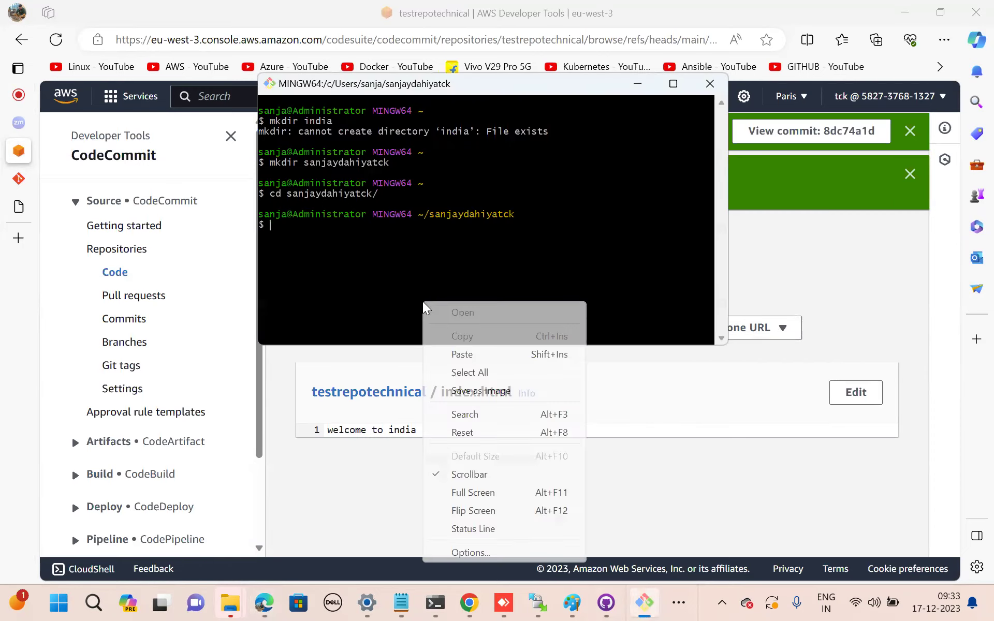
click(476, 359)
key(Left)
key(Left)
key(Left)
key(Left)
key(Left)
key(Left)
key(Left)
key(Left)
key(Left)
key(Left)
key(Left)
key(Left)
key(Left)
key(Left)
key(Left)
key(Left)
key(Left)
key(Left)
key(Left)
key(Left)
key(Left)
key(Left)
key(Left)
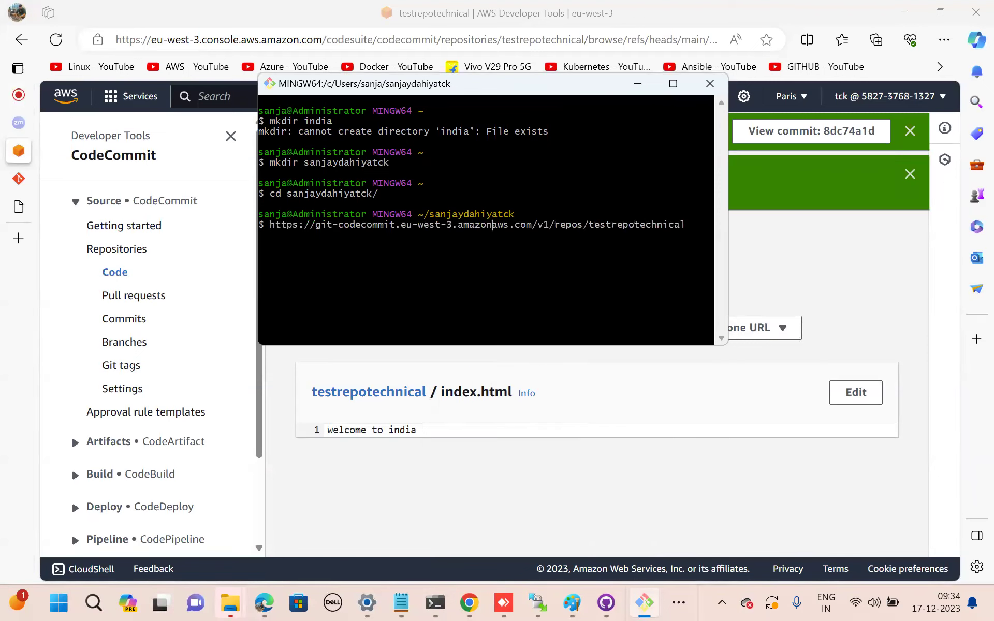
text(git clone)
key(Return)
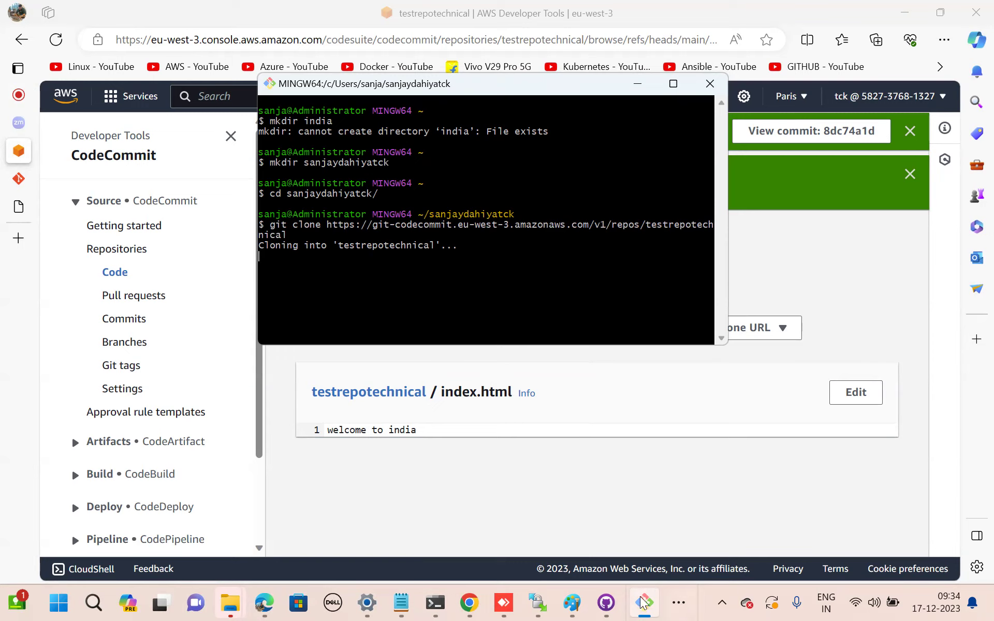
Bring up the Git credential prompt and check the clone output in the terminal.
mouse_move(644, 604)
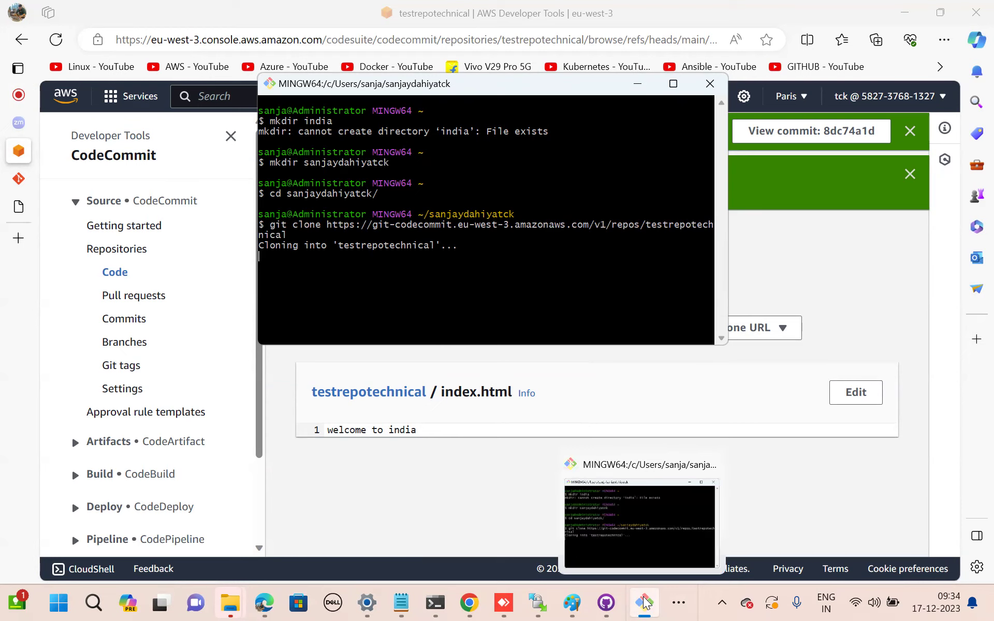
drag(491, 79, 595, 278)
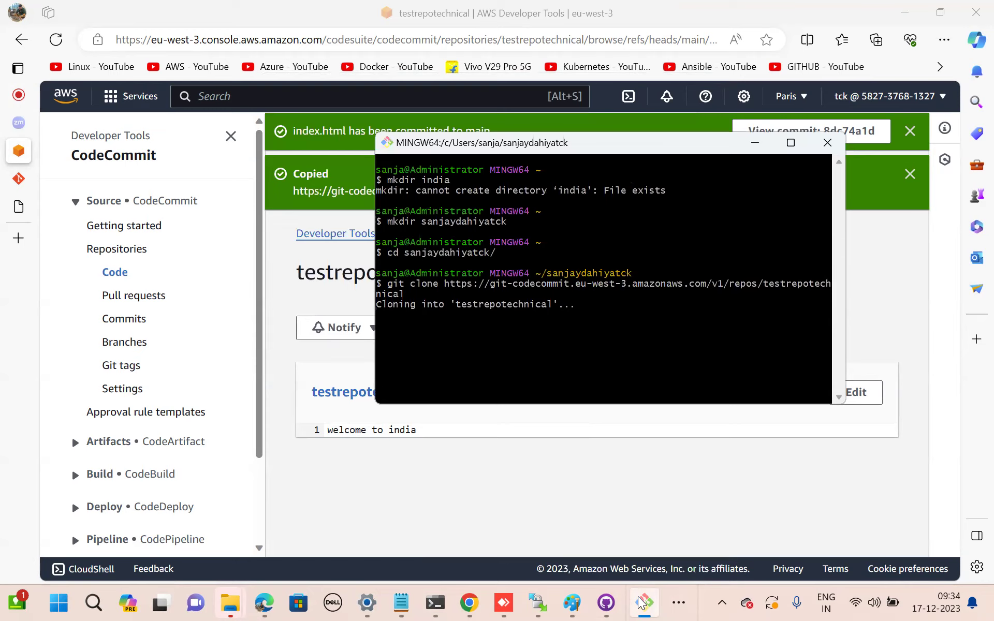
mouse_move(643, 604)
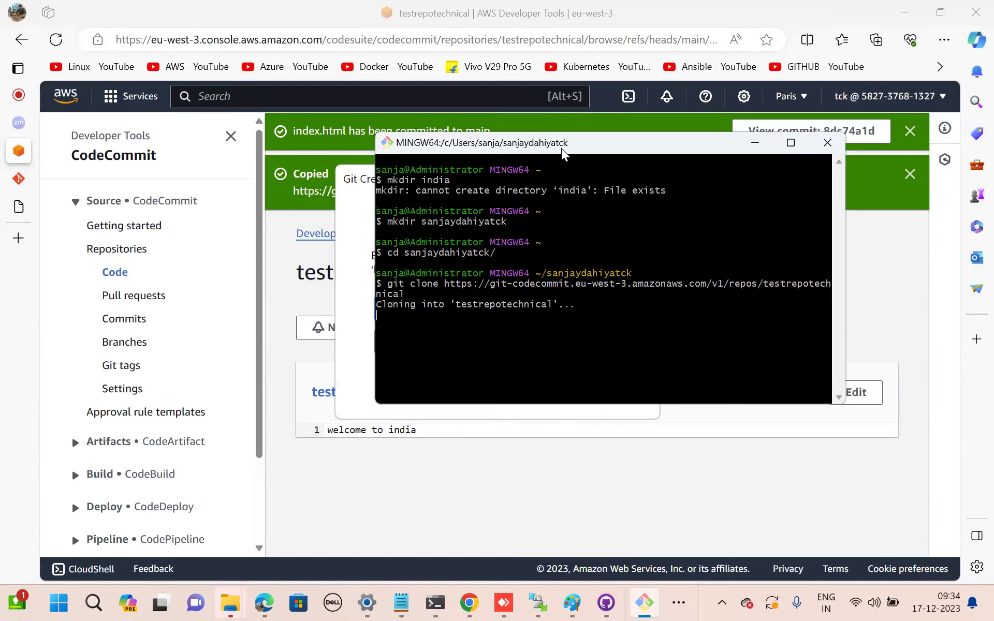
drag(575, 142, 708, 89)
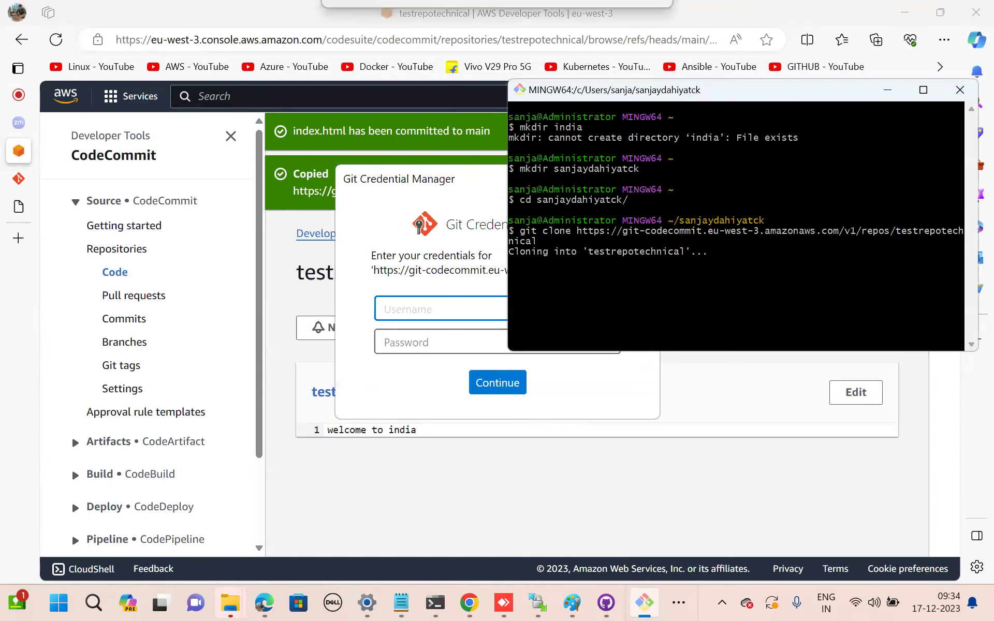
click(365, 202)
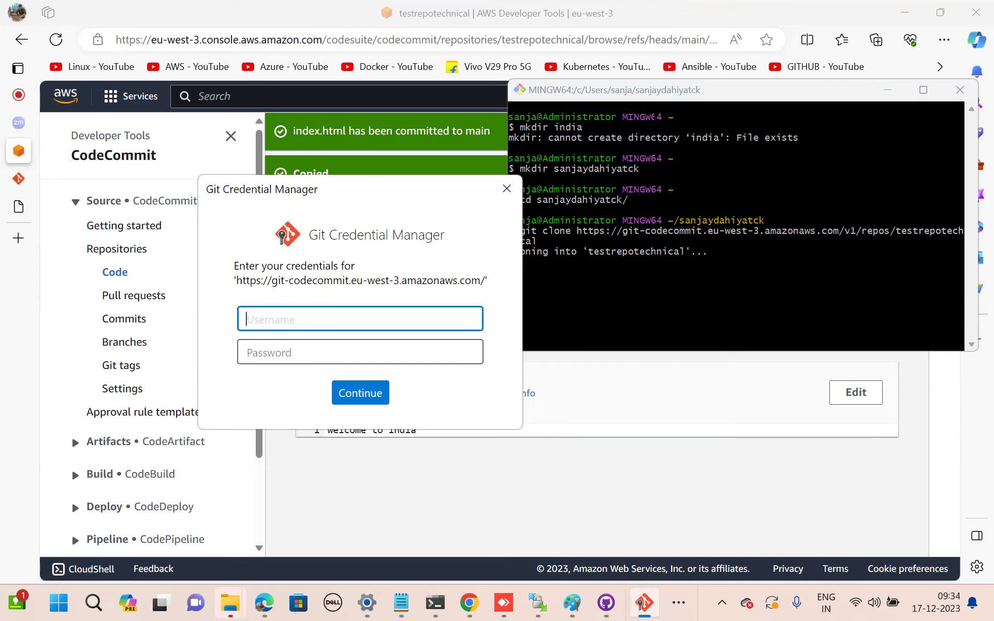
click(651, 118)
drag(652, 118, 649, 106)
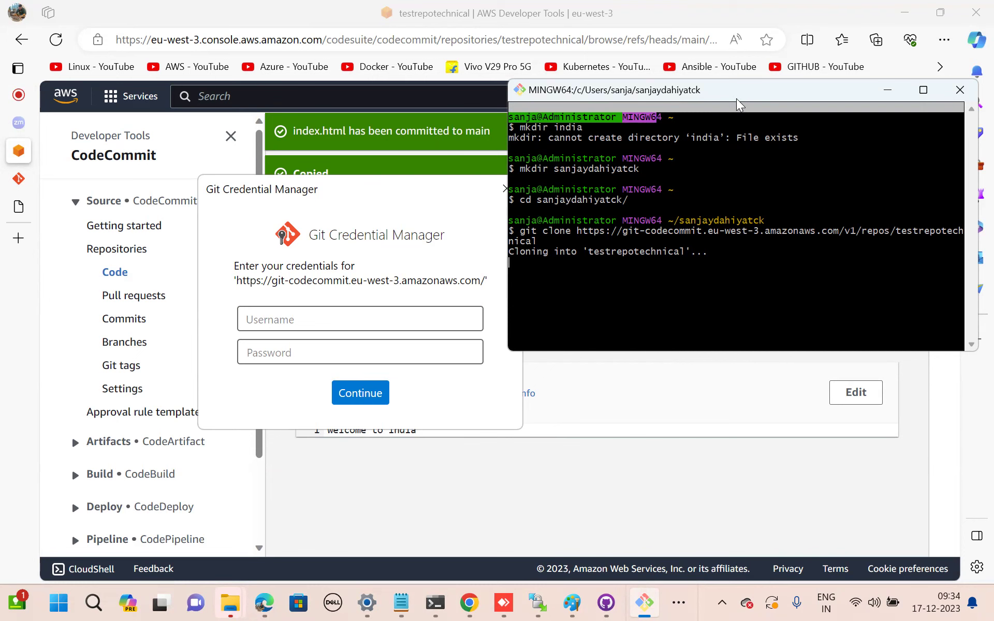
drag(740, 104, 750, 228)
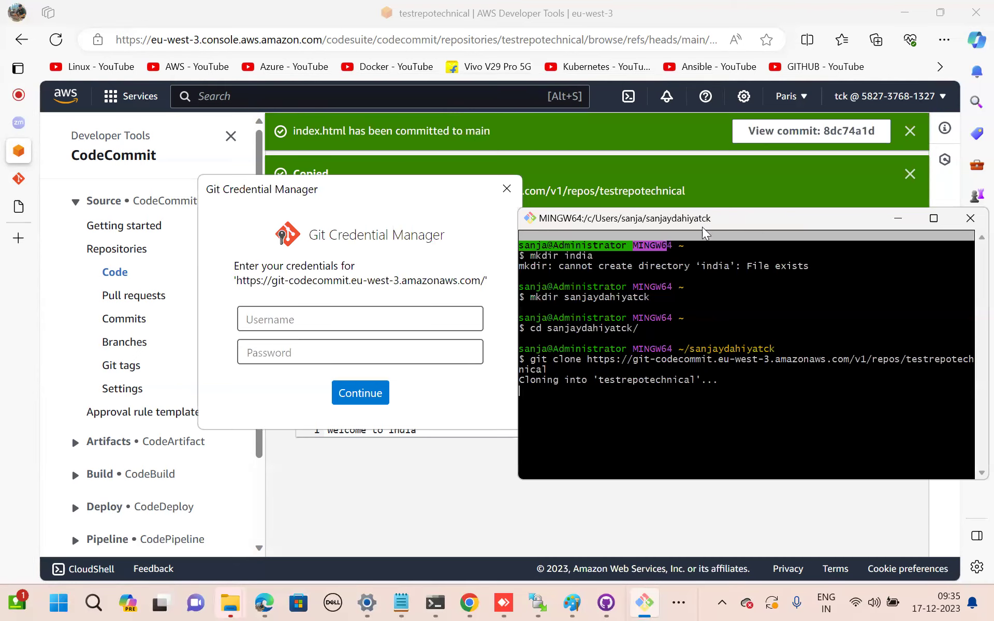
Open index.html in testrepotechnical and copy the repository's HTTPS clone URL again.
click(388, 489)
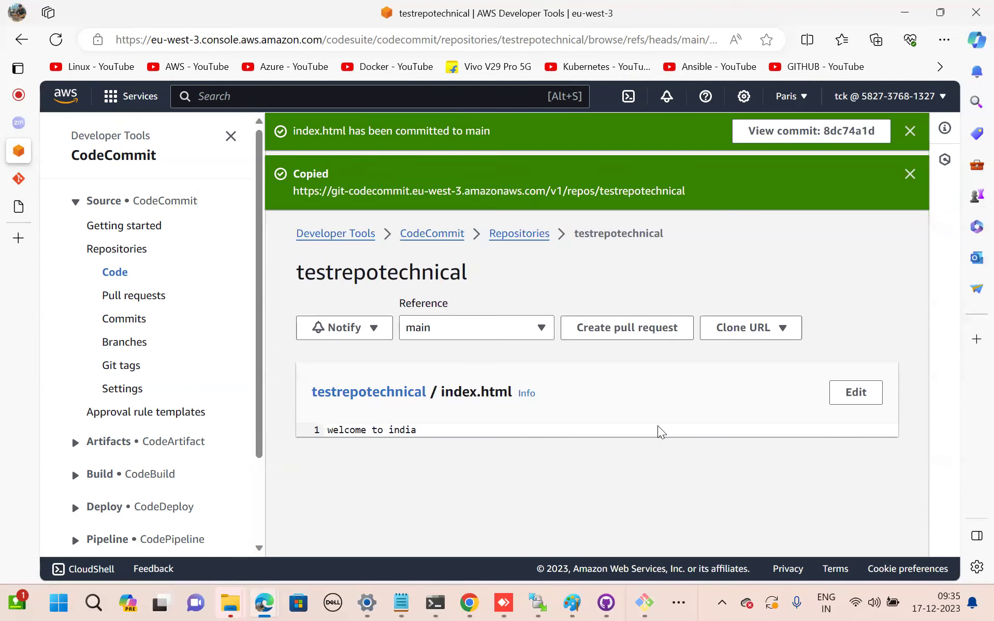
click(507, 240)
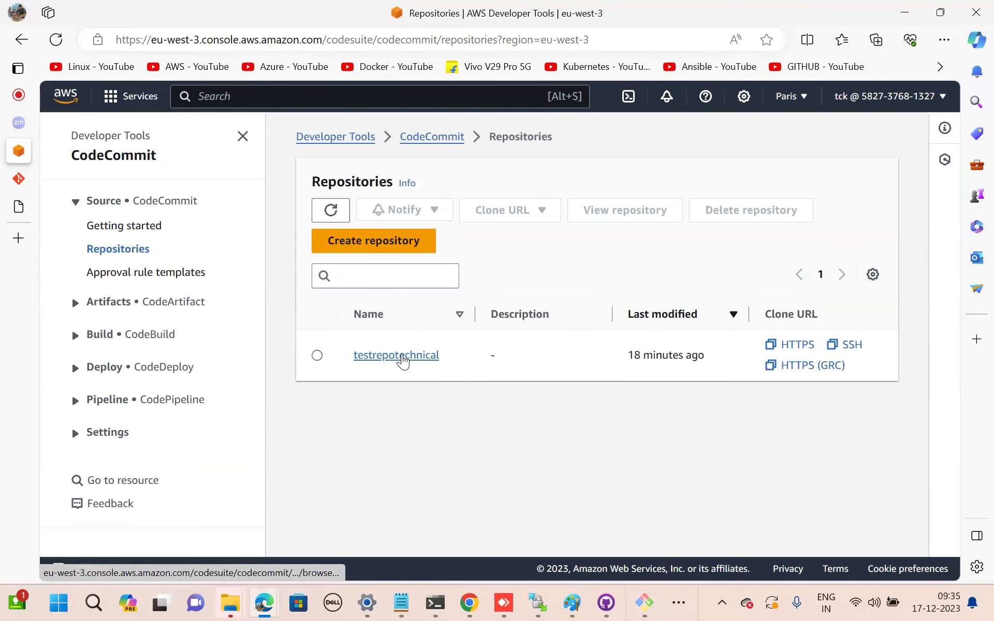
click(403, 357)
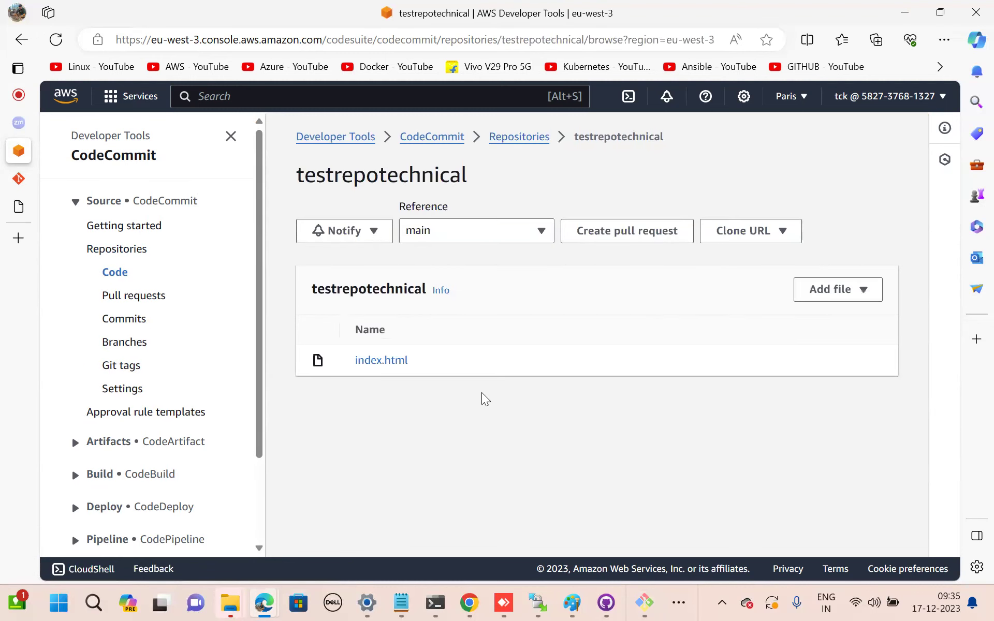
click(381, 356)
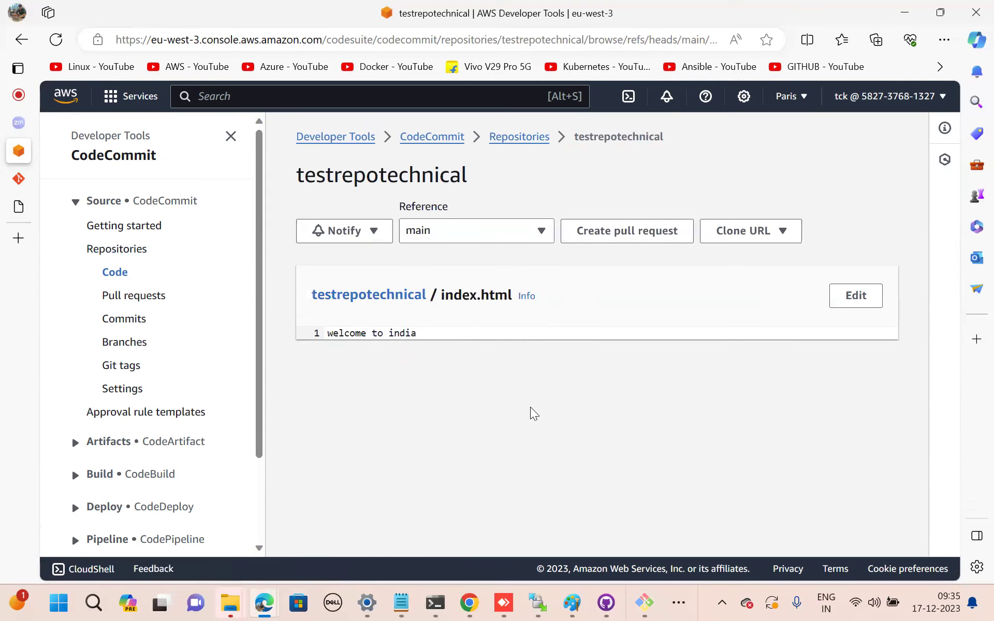
click(782, 230)
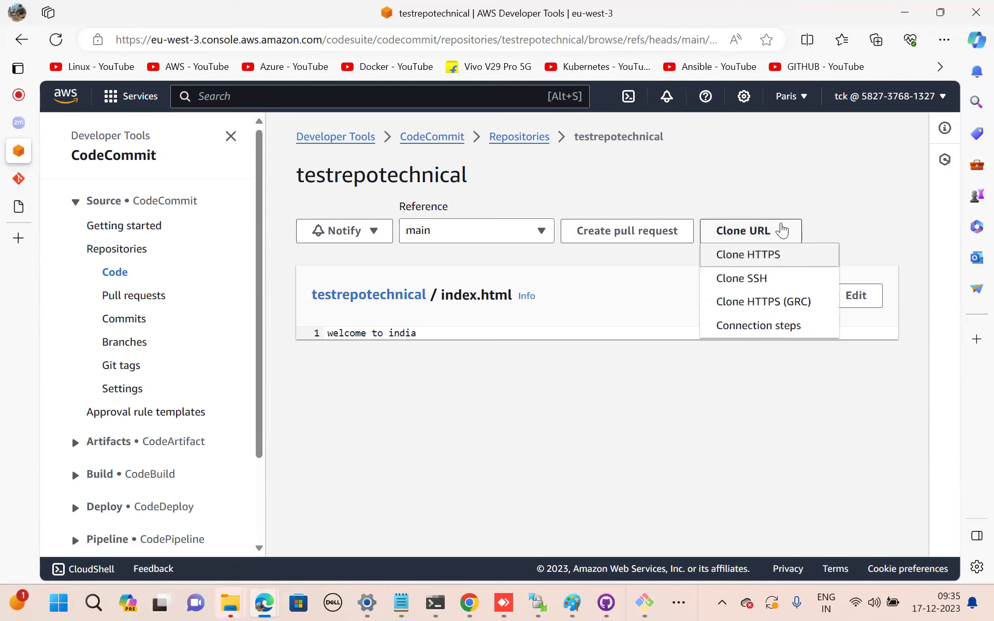
click(761, 255)
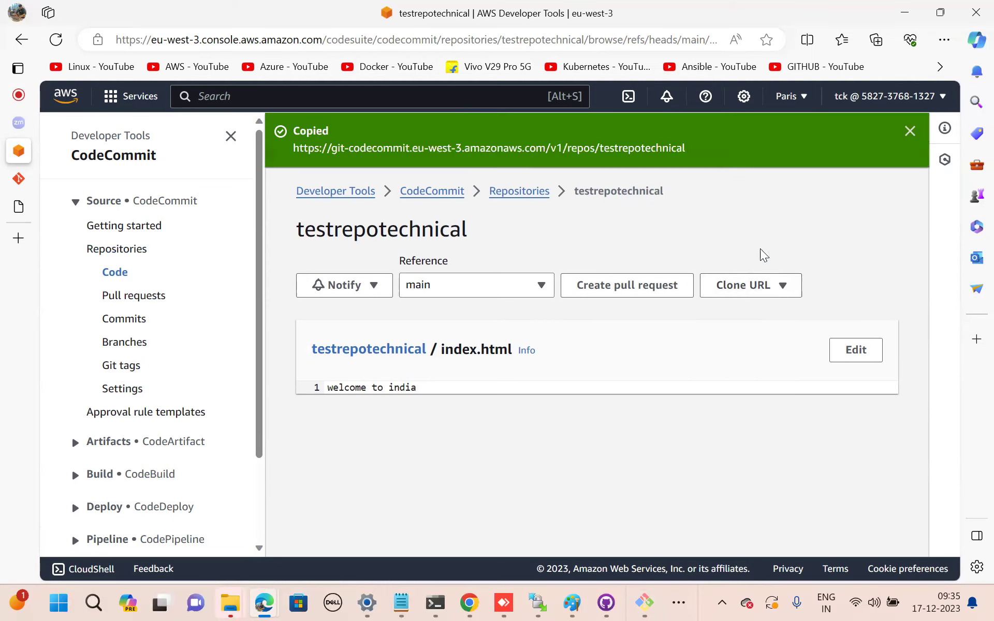
click(646, 602)
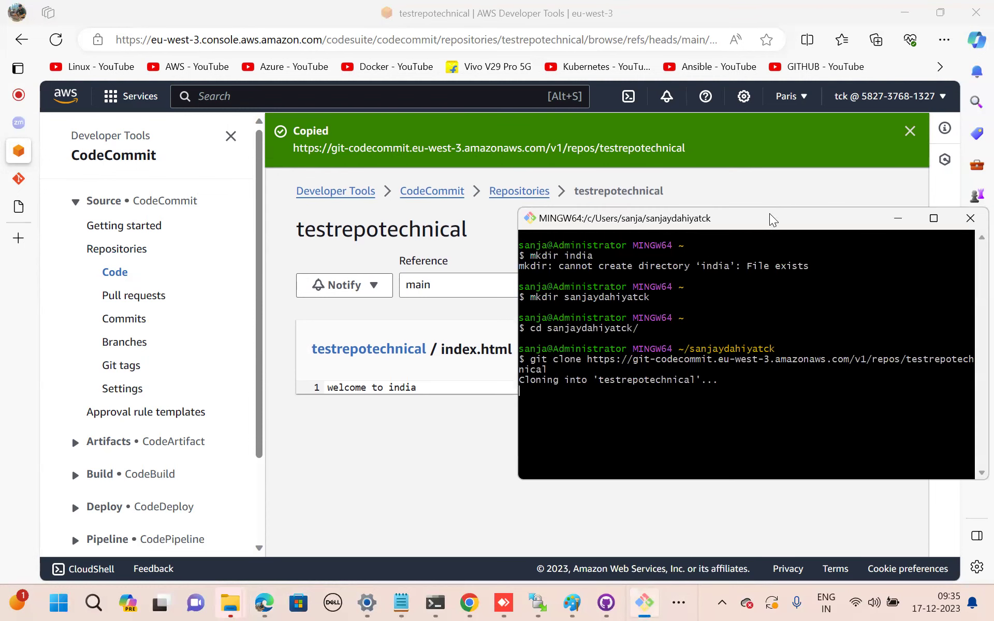
drag(768, 227, 558, 182)
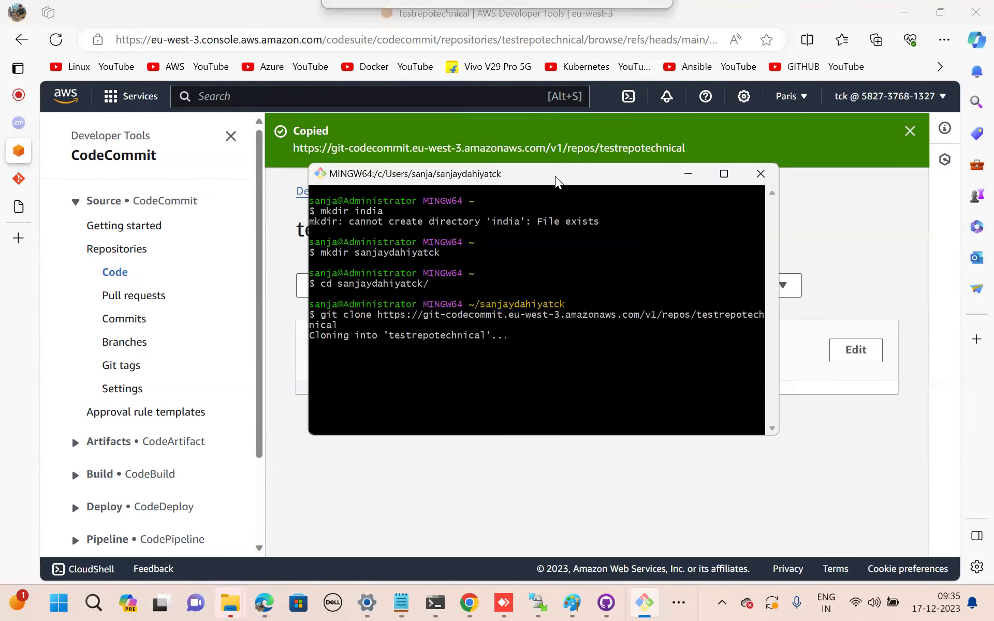
mouse_move(645, 602)
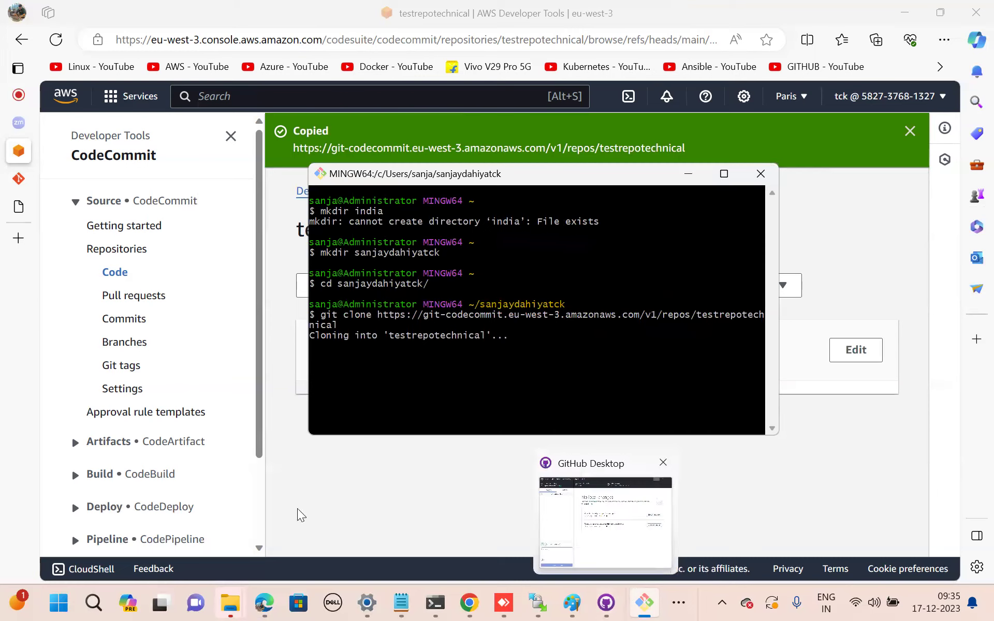
mouse_move(264, 602)
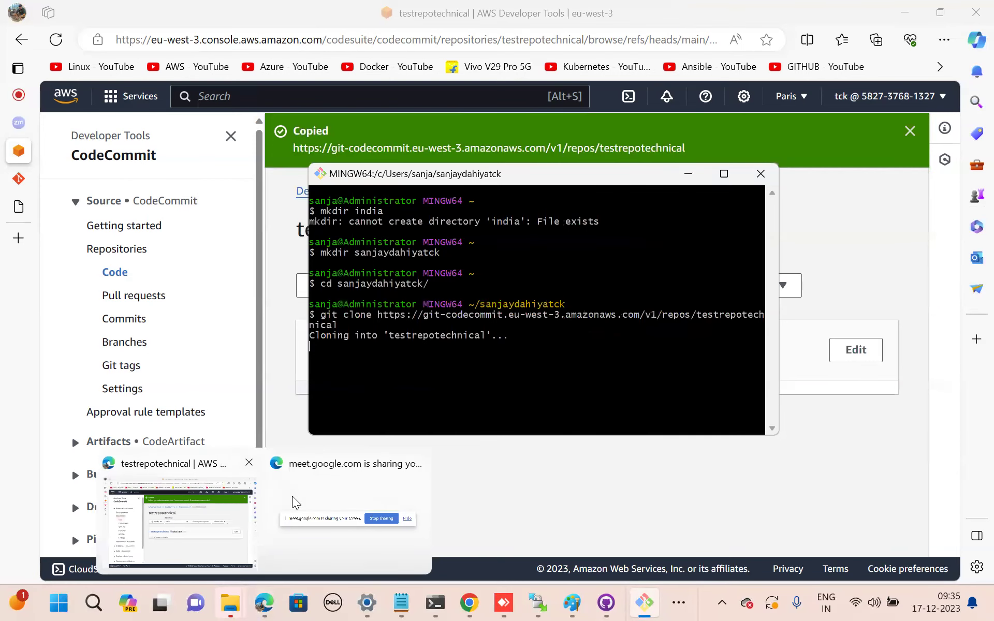
Select testrepotechnical on the Repositories list and copy its HTTPS clone URL once more.
click(176, 517)
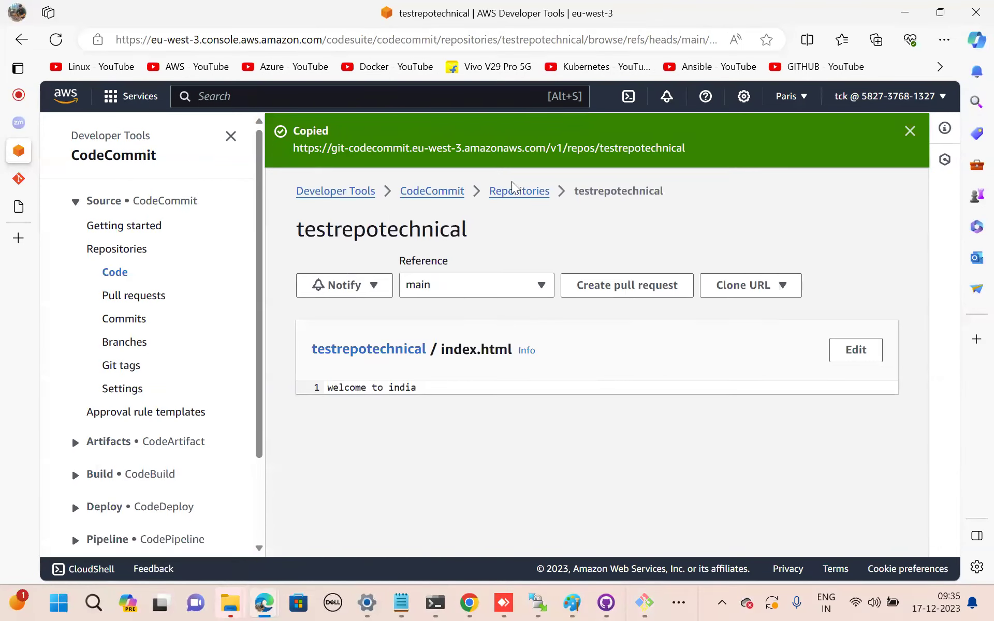
click(507, 197)
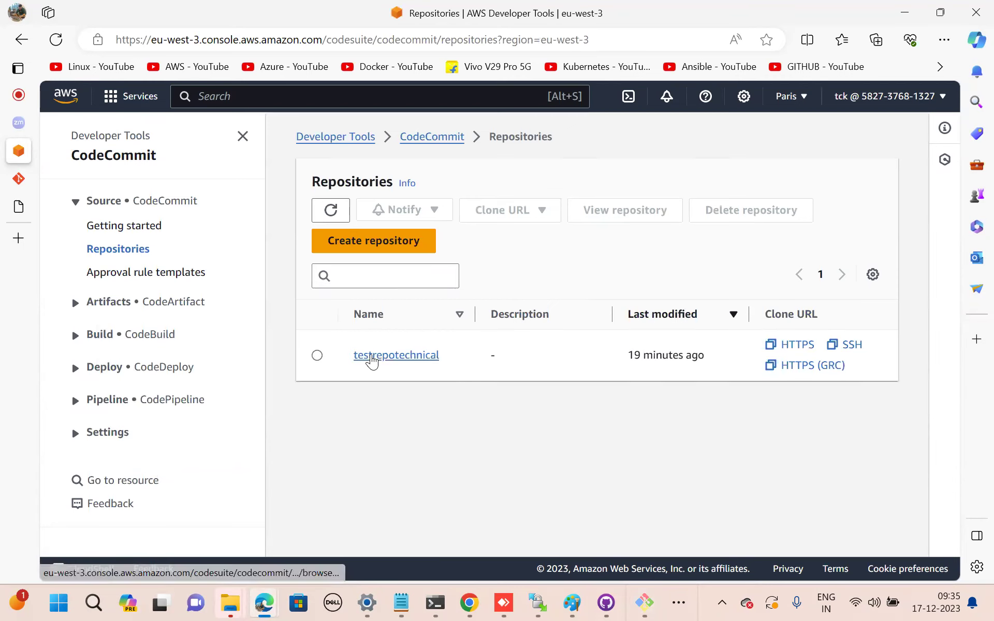
click(318, 356)
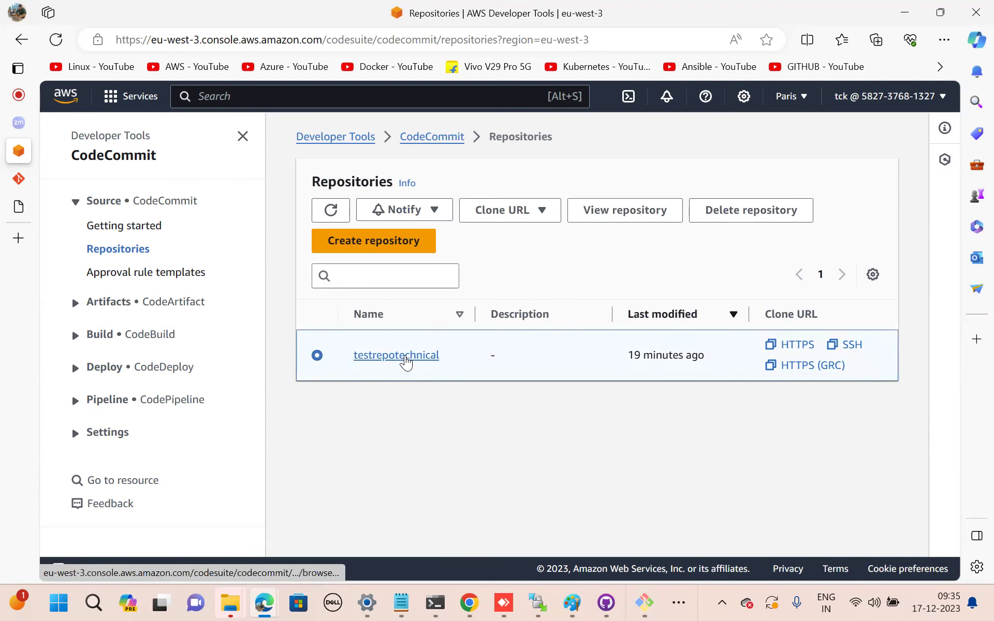
click(529, 211)
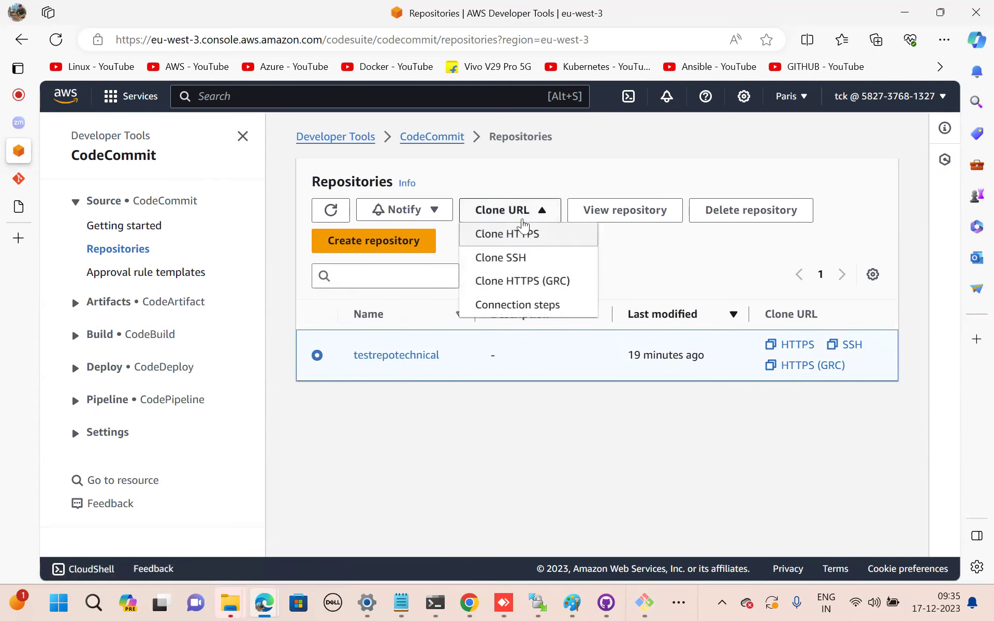
click(511, 235)
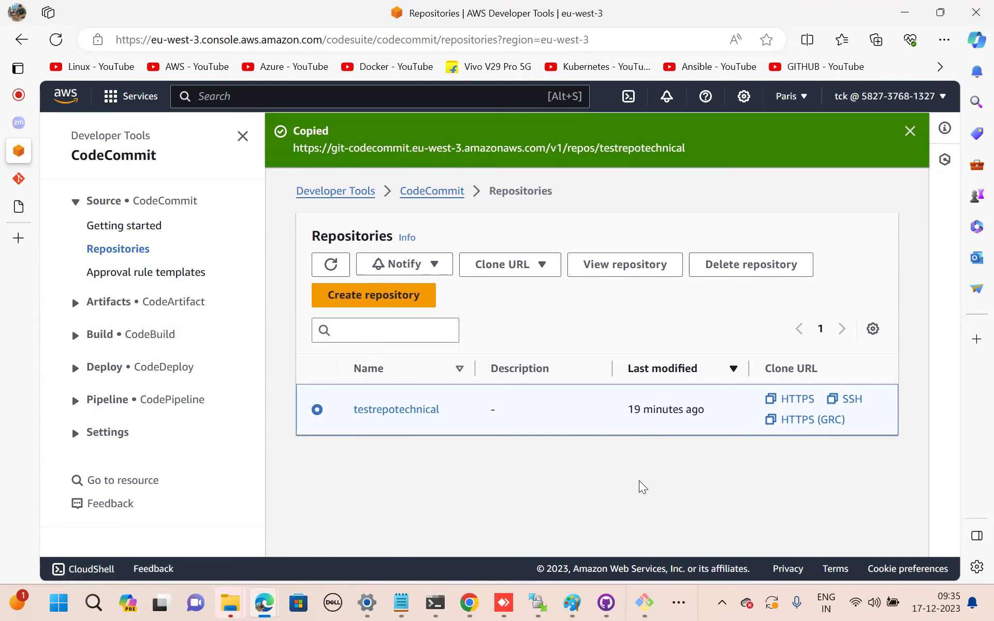
Rerun the previous git clone command for testrepotechnical in Git Bash.
click(645, 602)
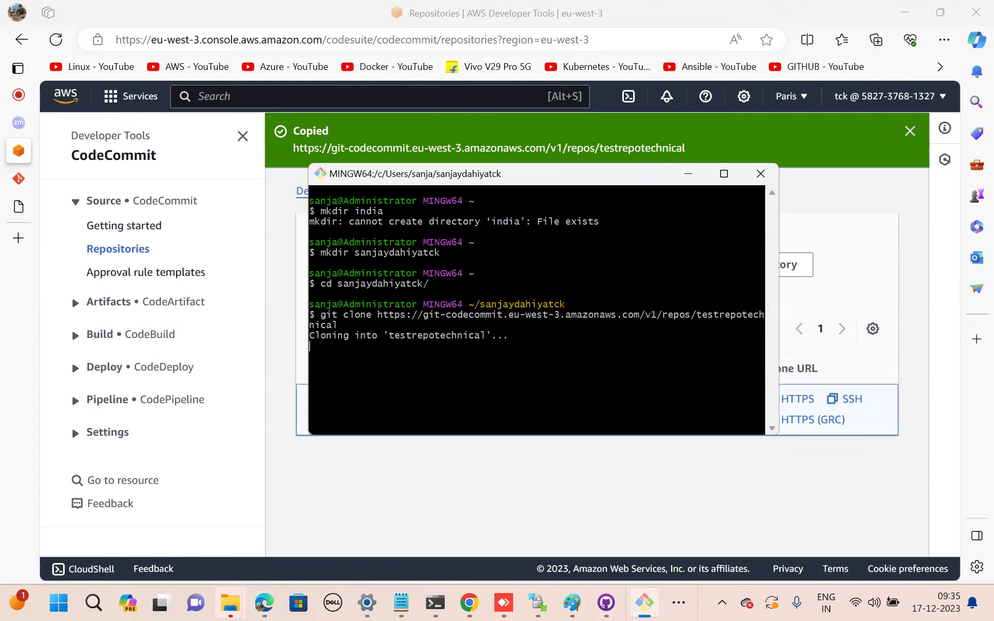
key(Return)
key(Return)
key(Up)
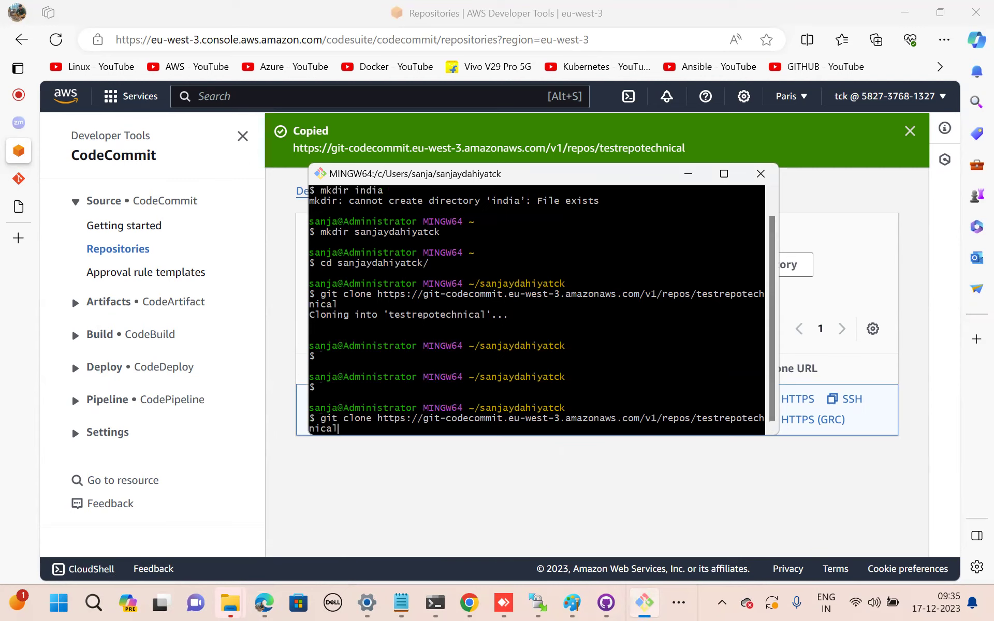
key(Return)
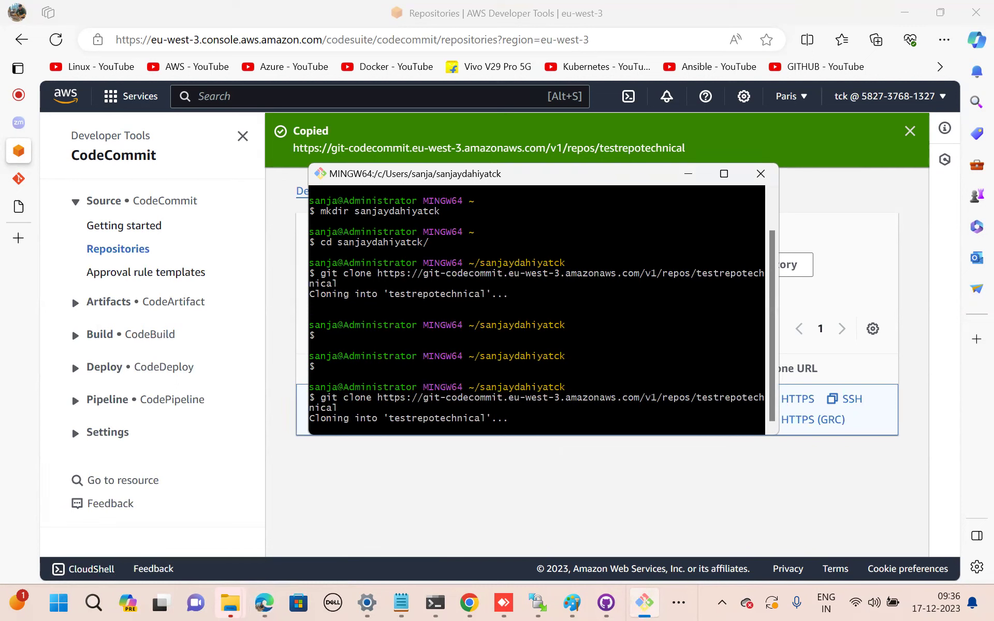
mouse_move(503, 604)
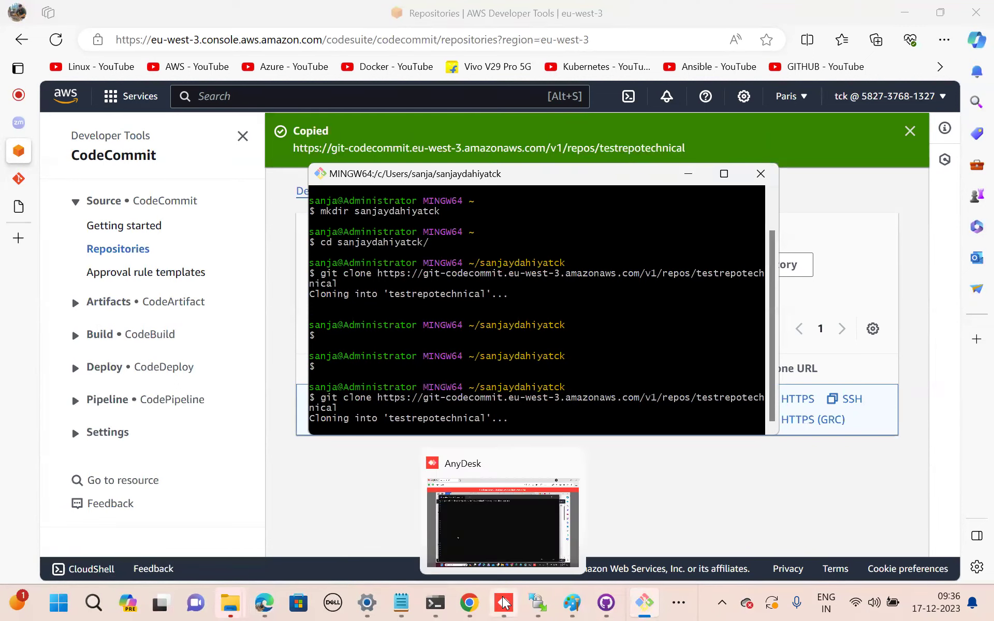
click(492, 492)
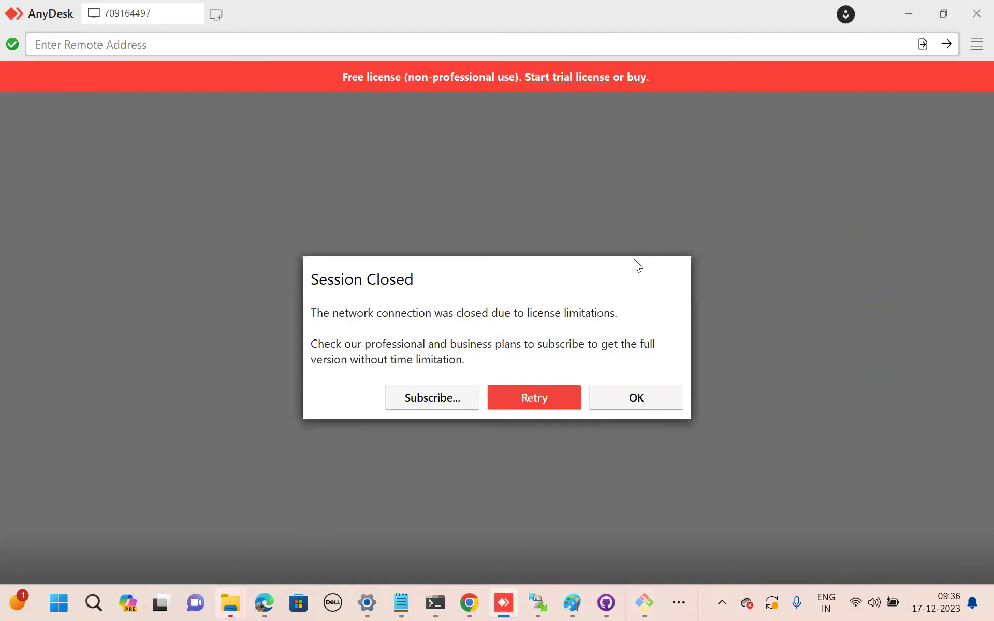
click(640, 399)
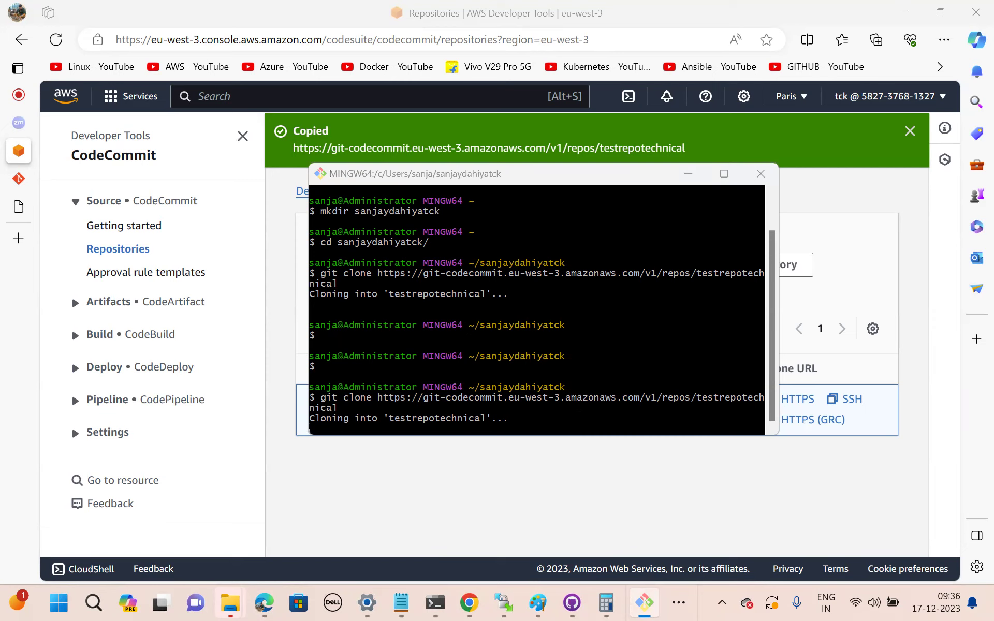
Browse in a maximized File Explorer to C:\Program Files\Git.
key(super+e)
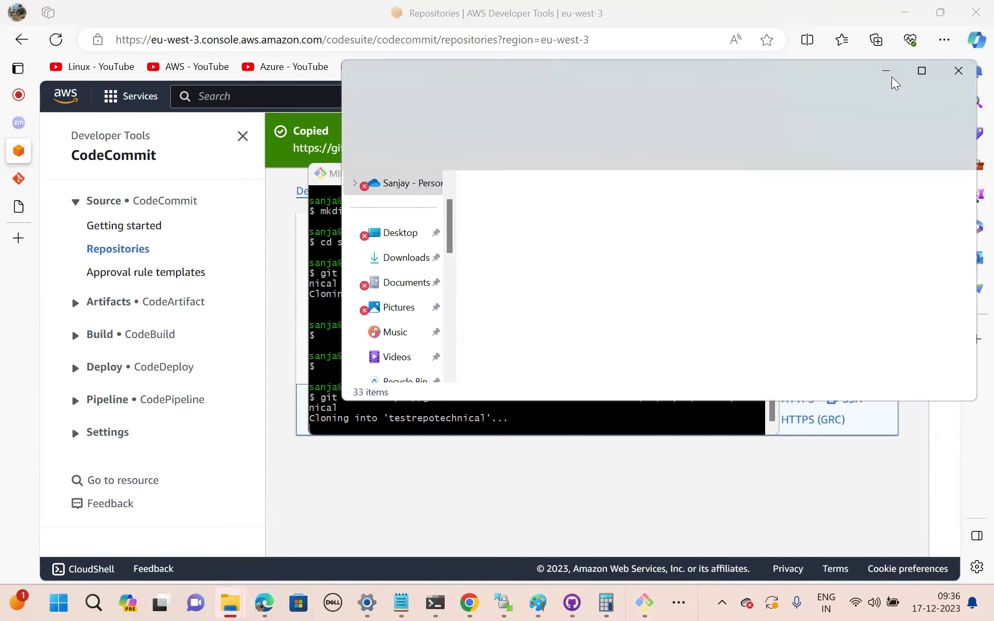
double_click(671, 79)
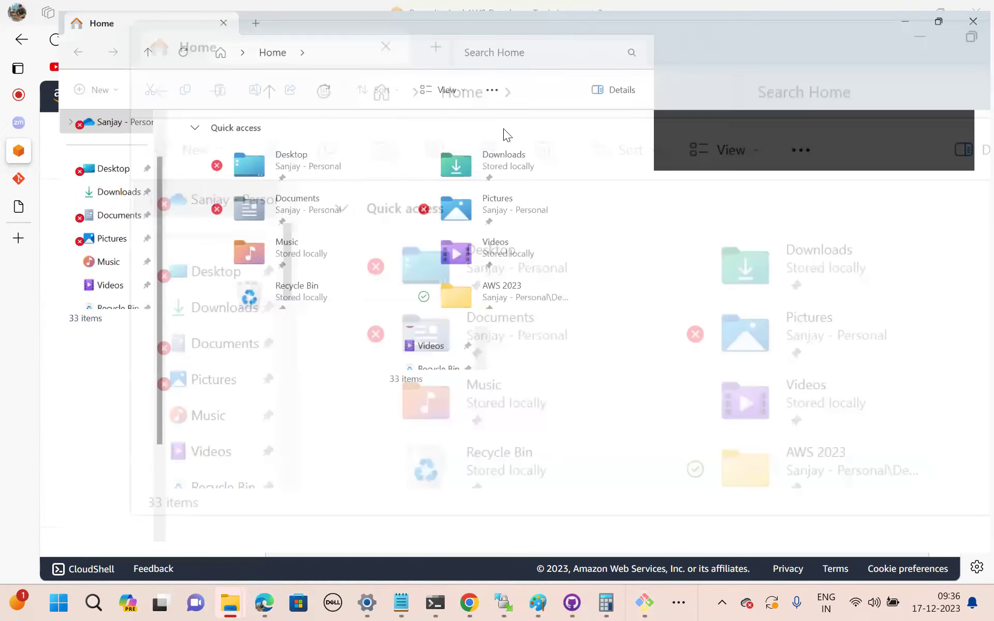
click(60, 192)
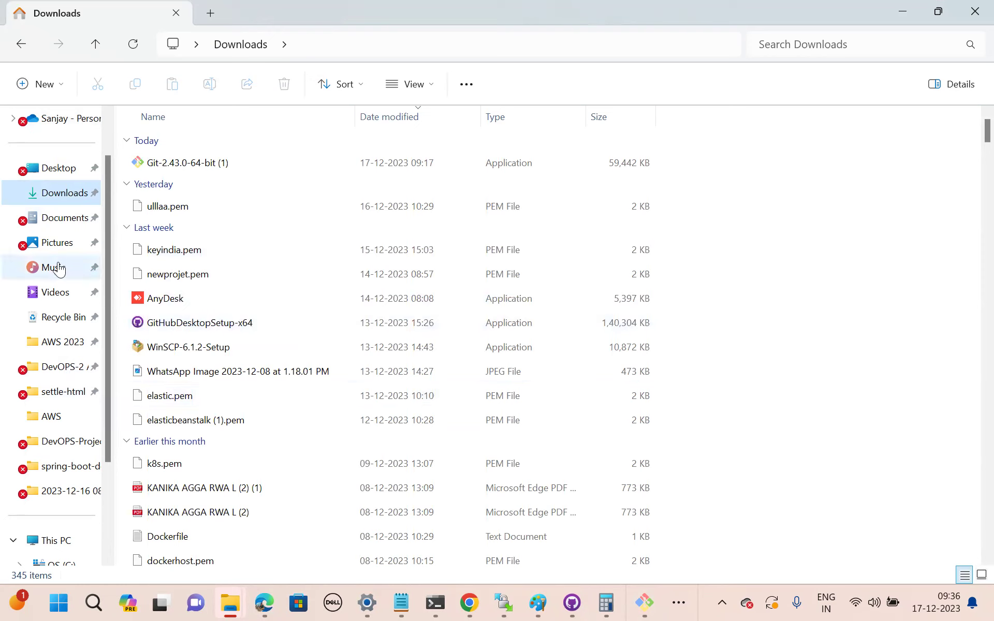
scroll(46, 352, down, 3)
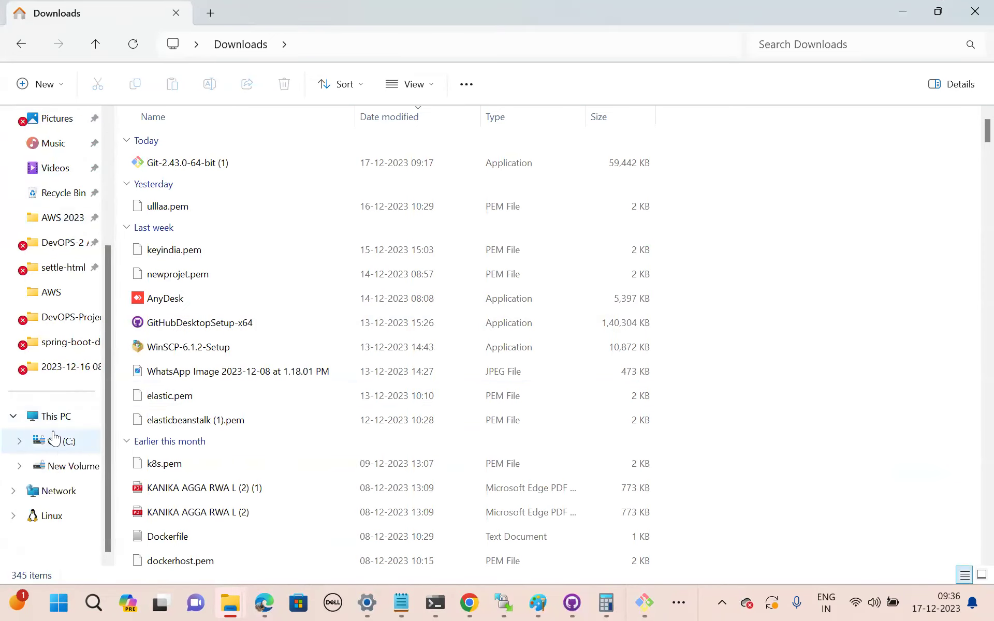
click(47, 416)
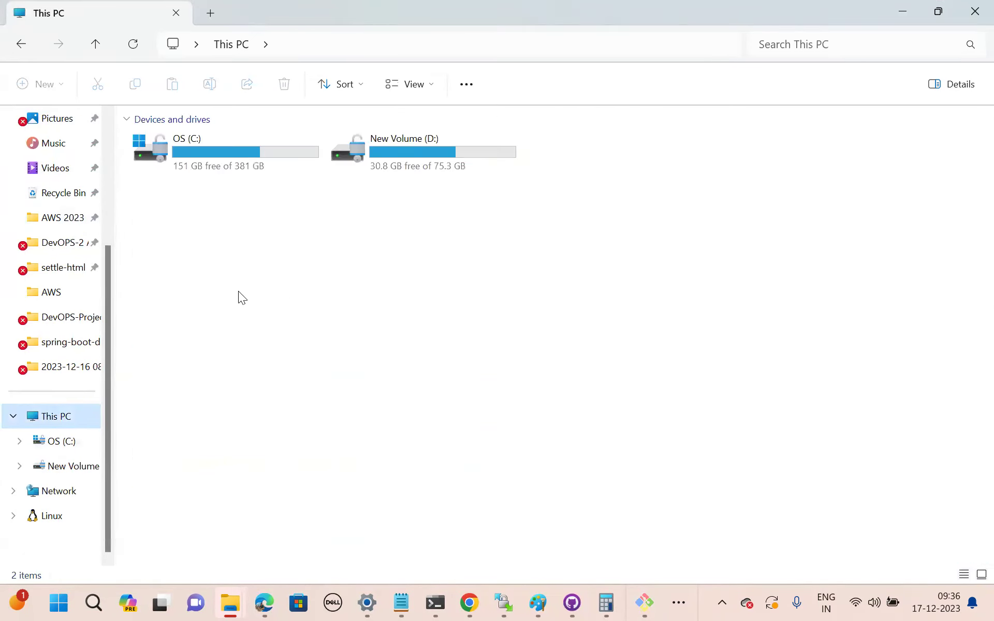
double_click(225, 143)
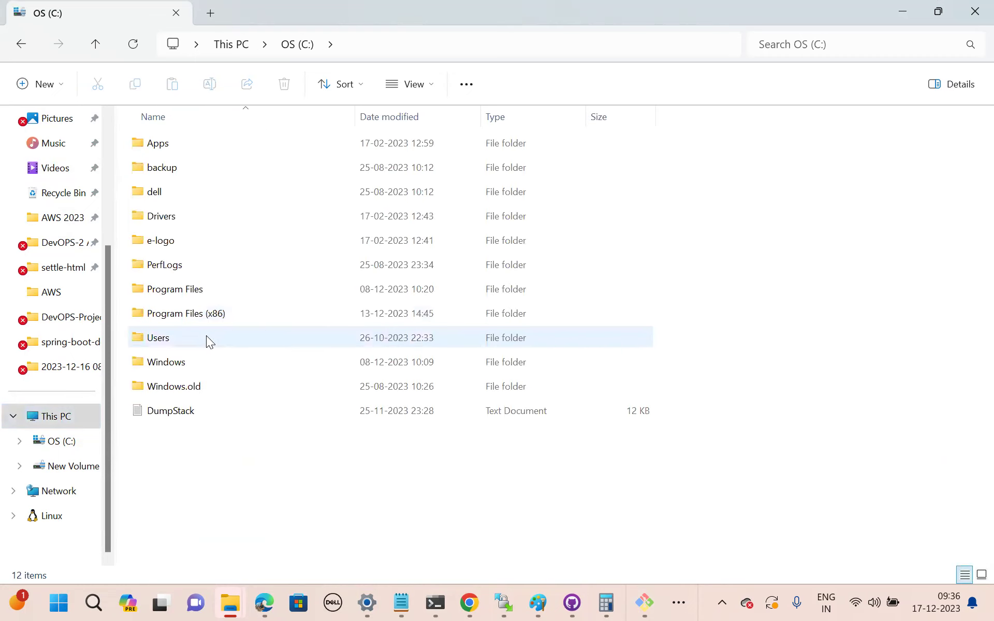
click(193, 293)
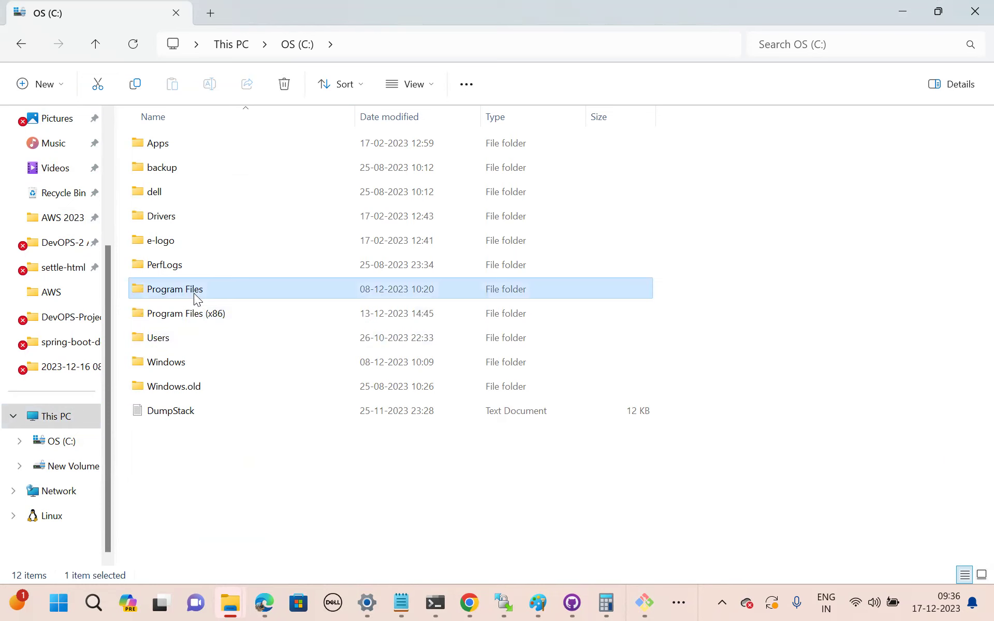
double_click(194, 293)
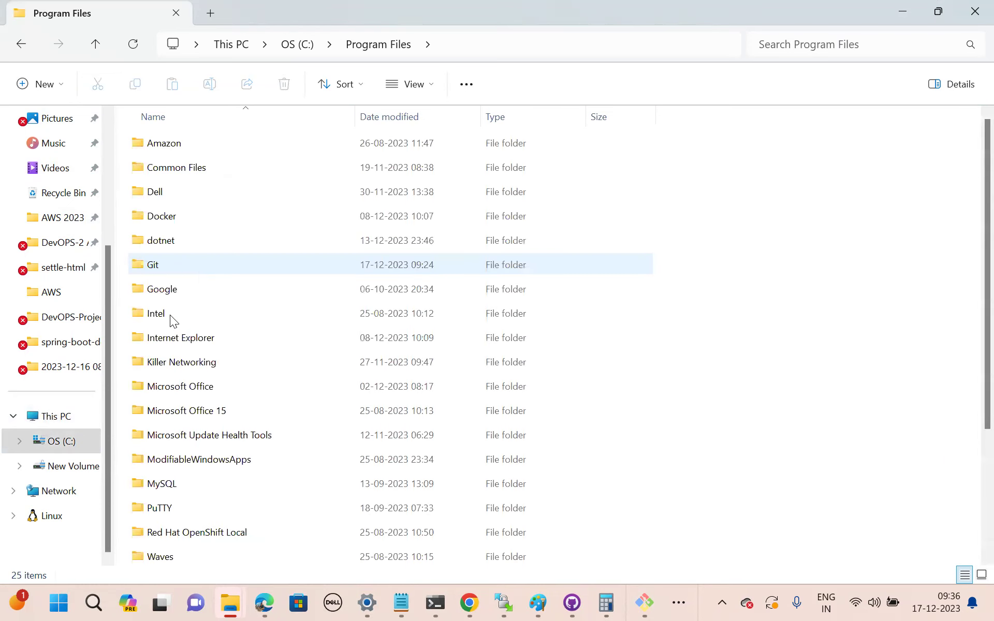
double_click(166, 266)
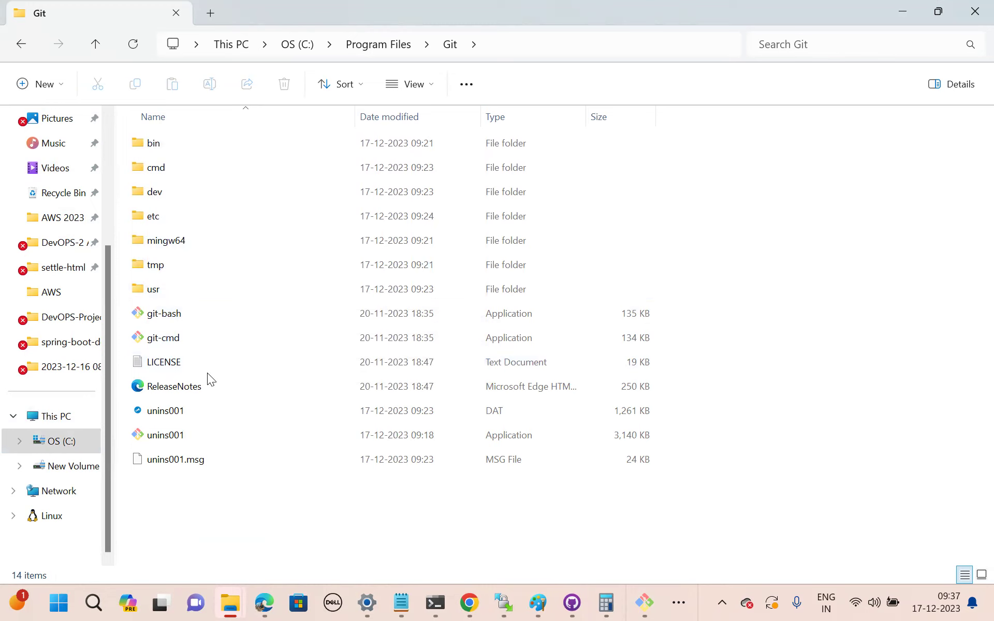
Close the Git Bash terminal despite running processes and return to Program Files.
click(644, 602)
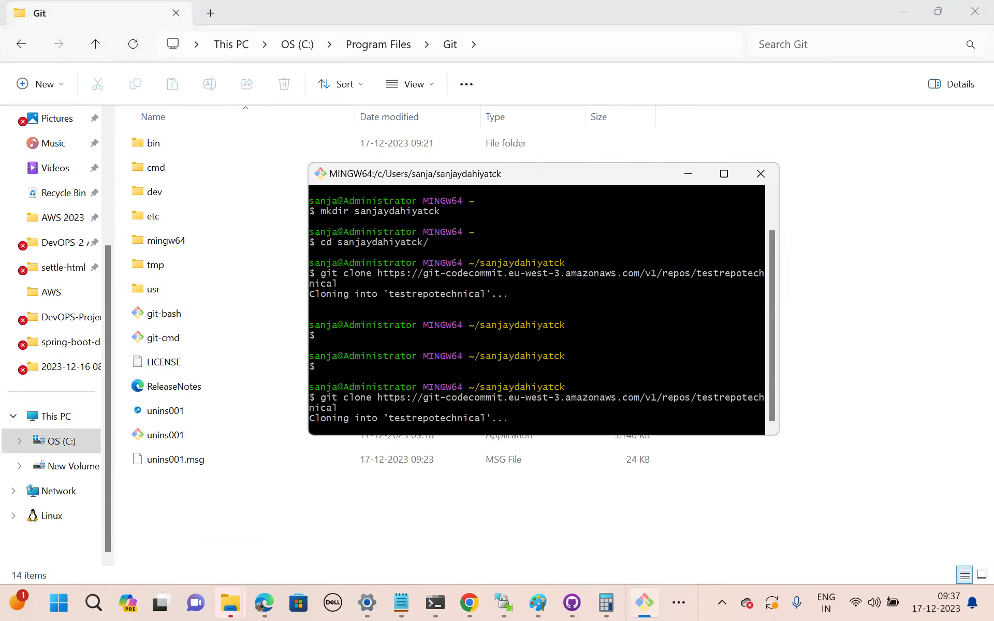
click(761, 173)
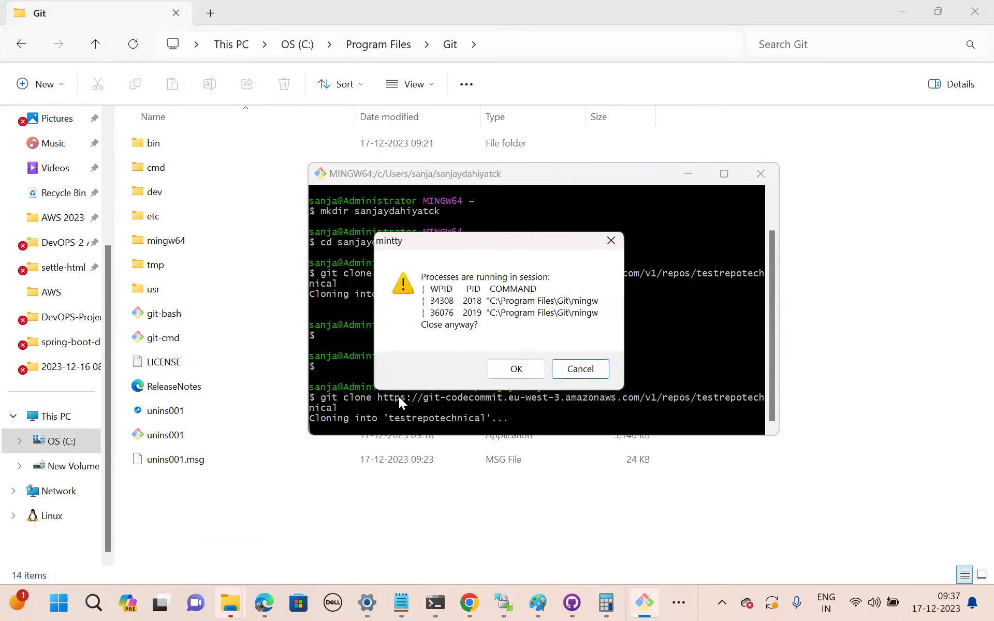
click(528, 369)
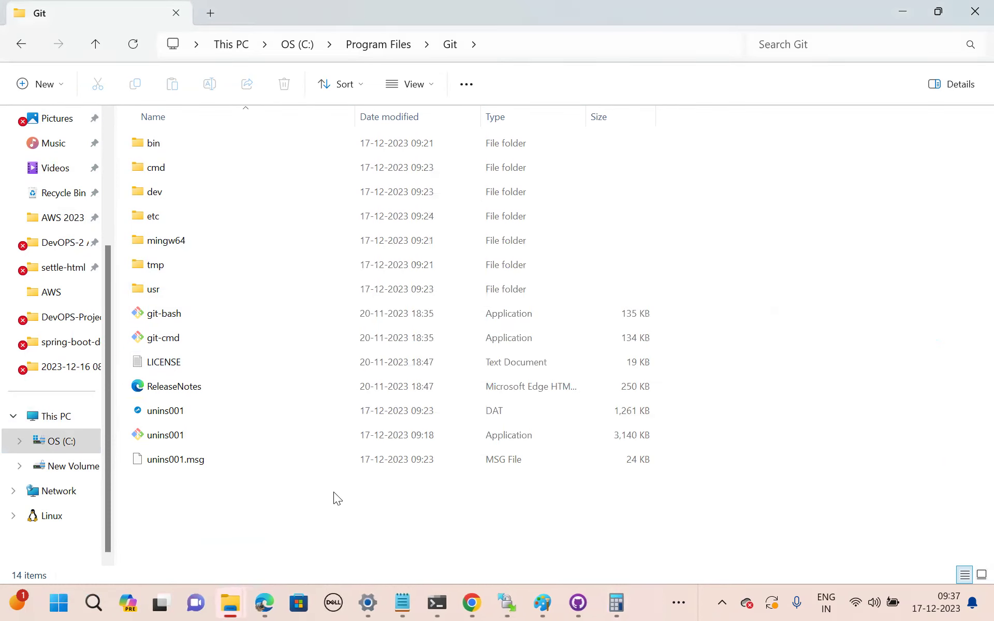
key(alt+Left)
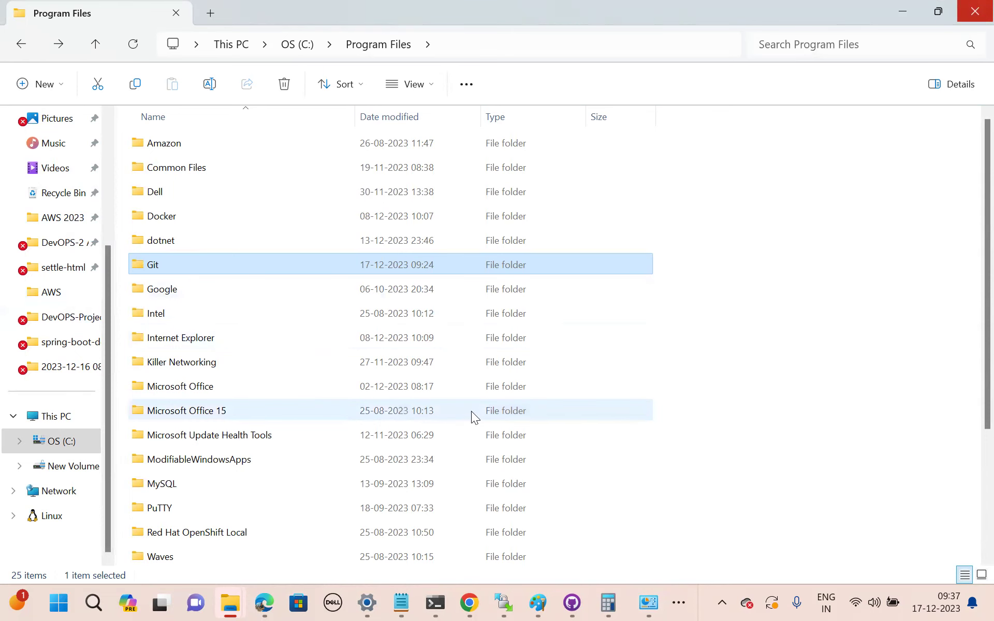
Dismiss Explorer, the credential prompt and copy notice, open testrepotechnical, then reach the Pipelines list.
click(974, 7)
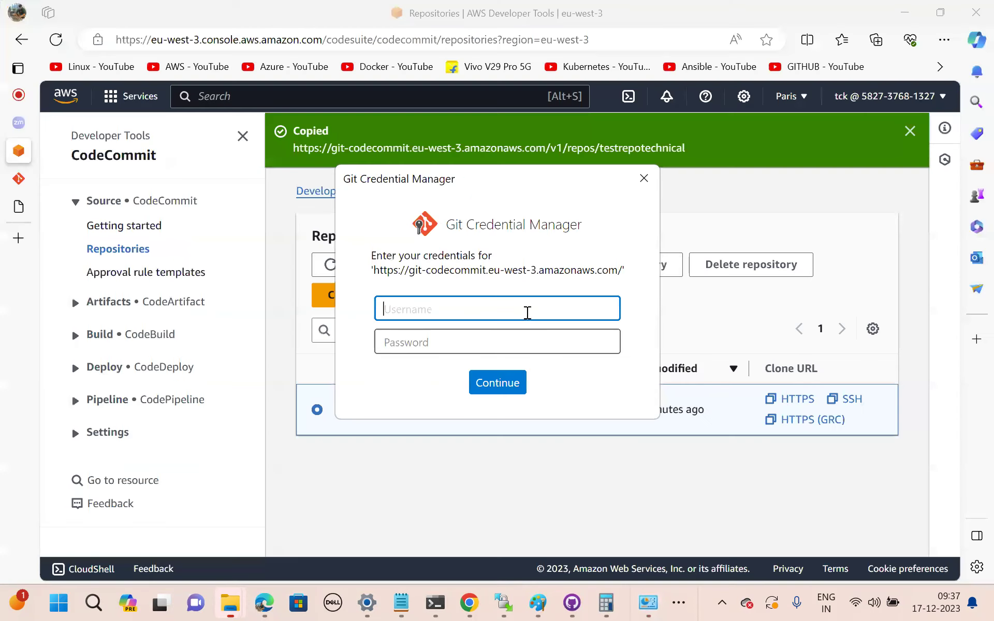
click(644, 179)
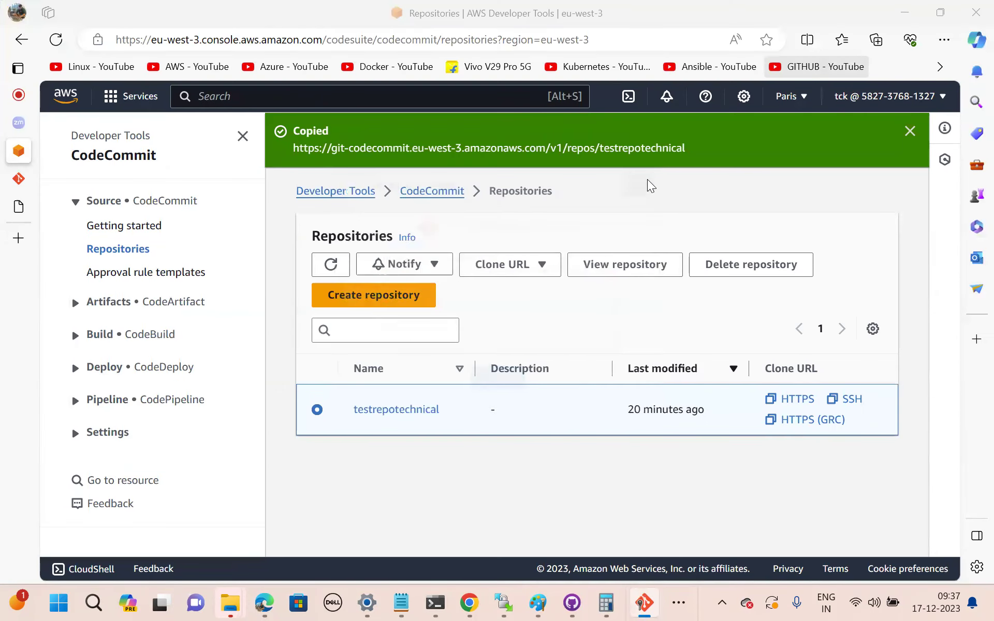
click(910, 131)
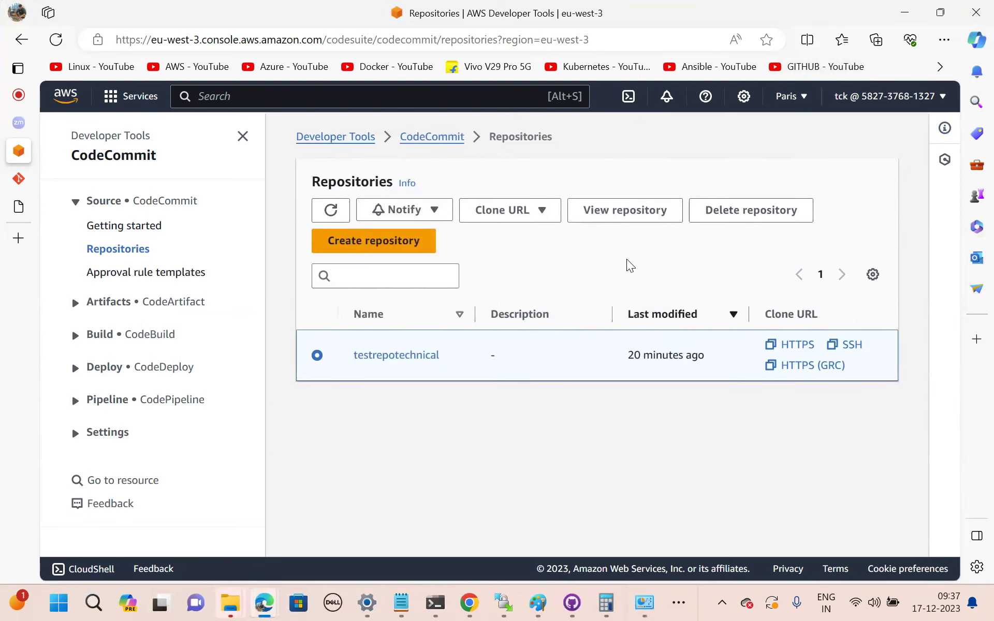
click(406, 362)
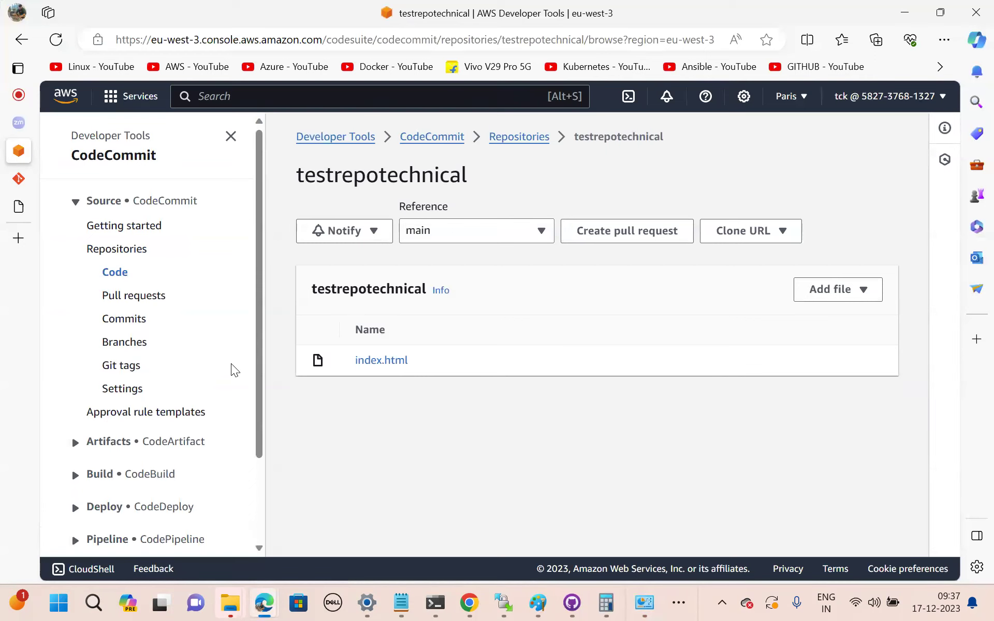
scroll(231, 364, down, 3)
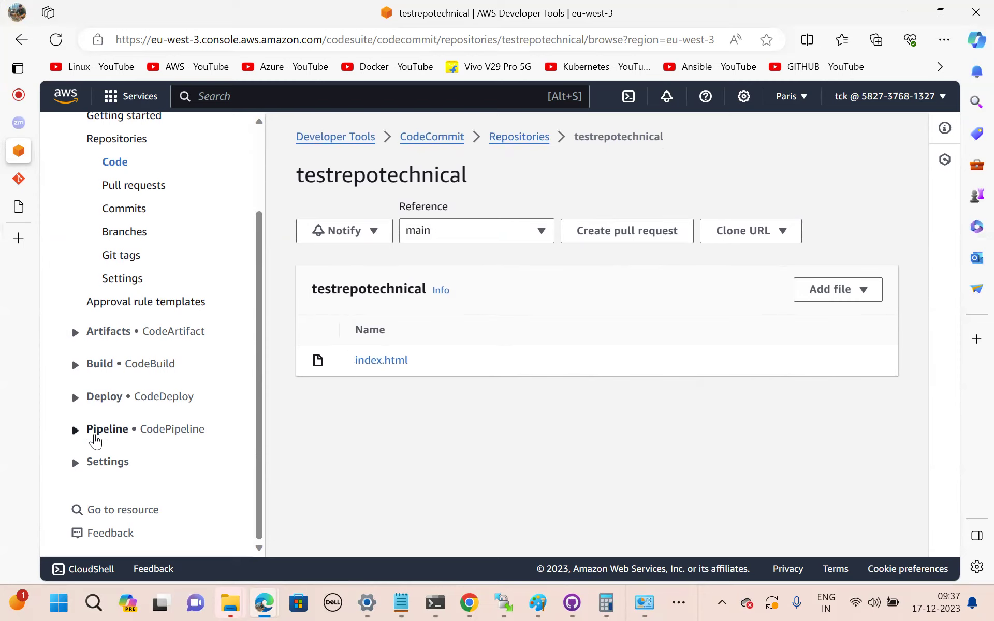
click(75, 431)
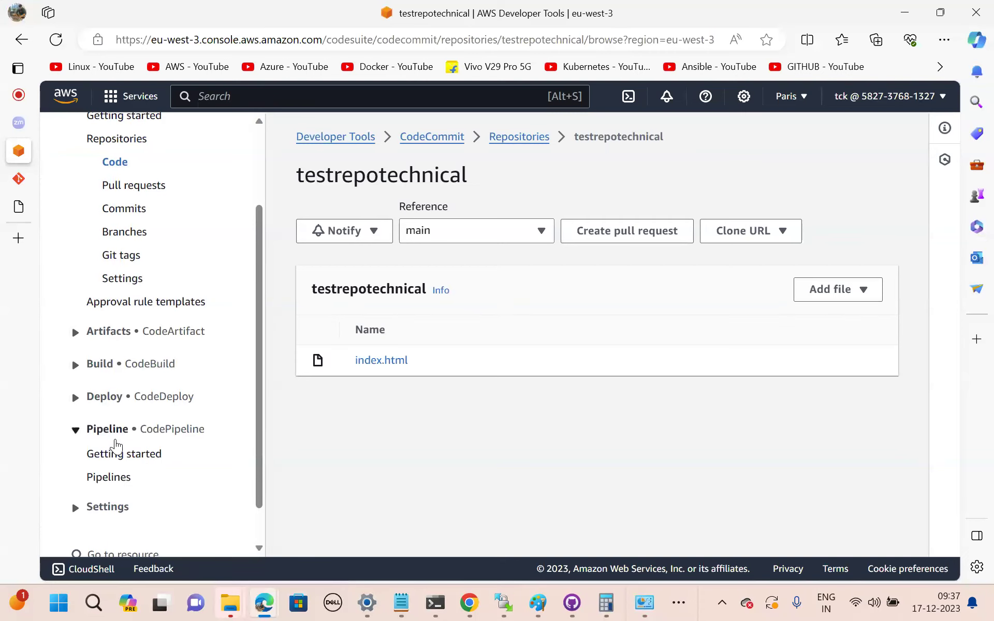
click(106, 483)
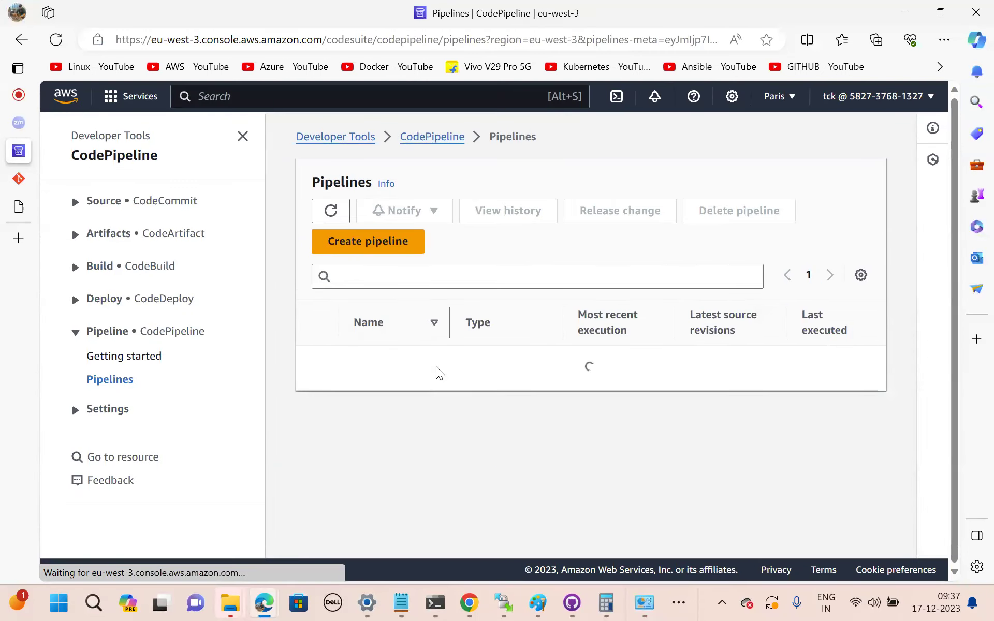
Create a pipeline named technicalindia, keeping V2 and a new service role, and continue.
click(358, 242)
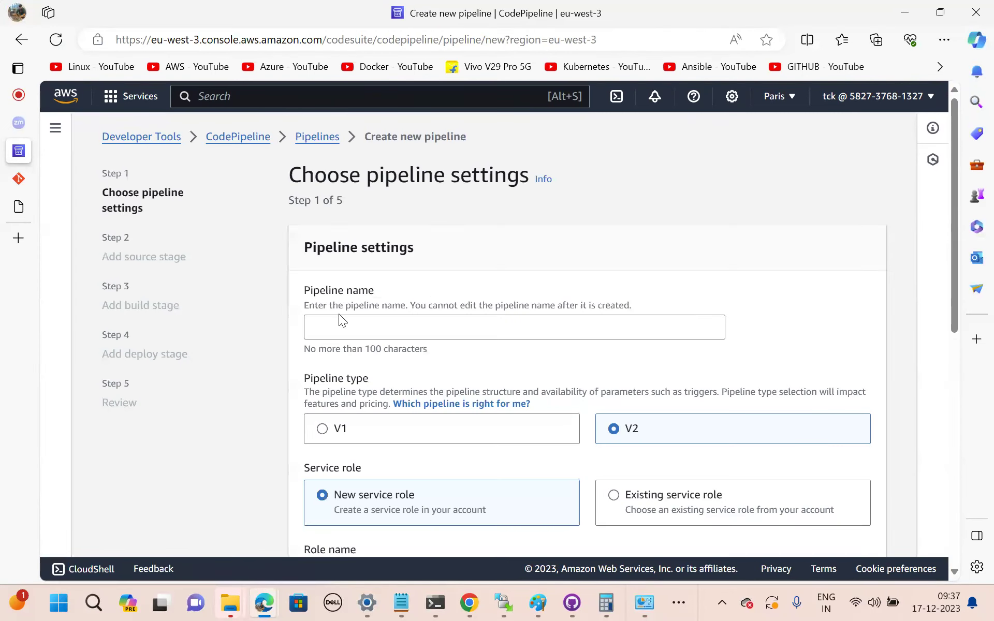
scroll(435, 305, down, 1)
click(412, 304)
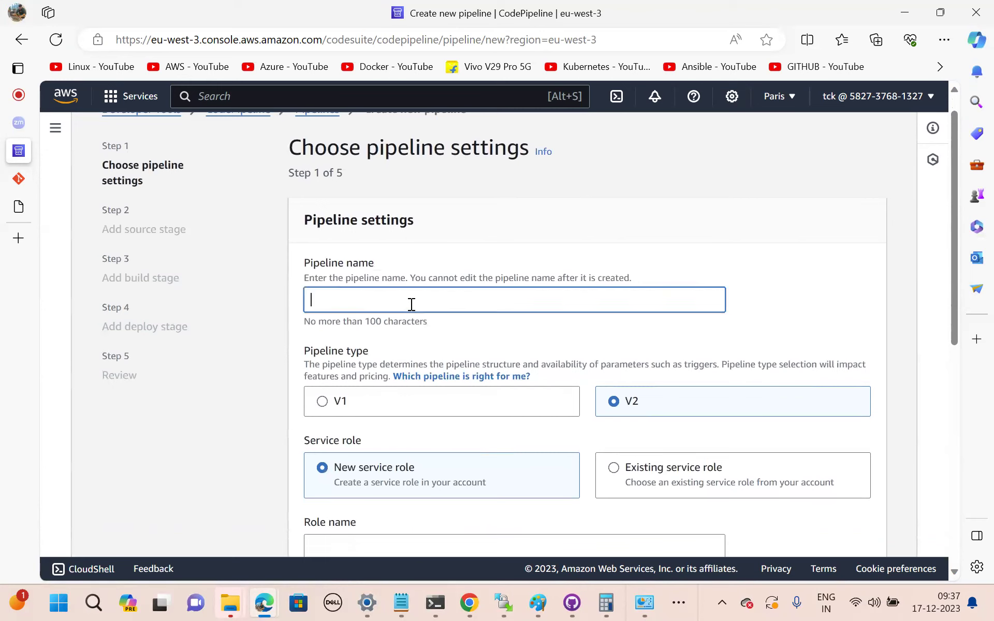
text(technic)
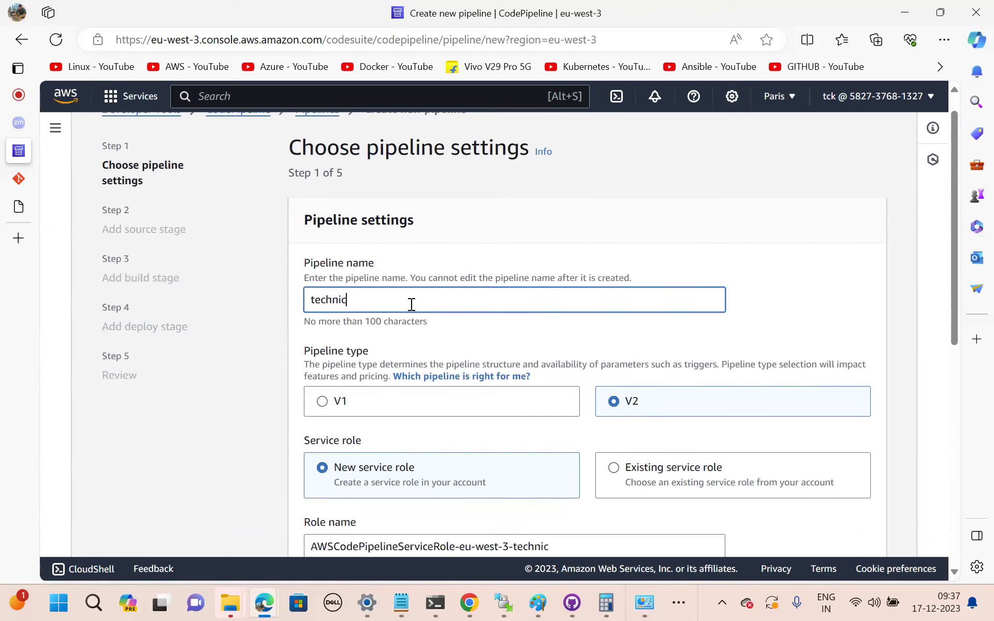
text(alindia)
scroll(412, 305, down, 3)
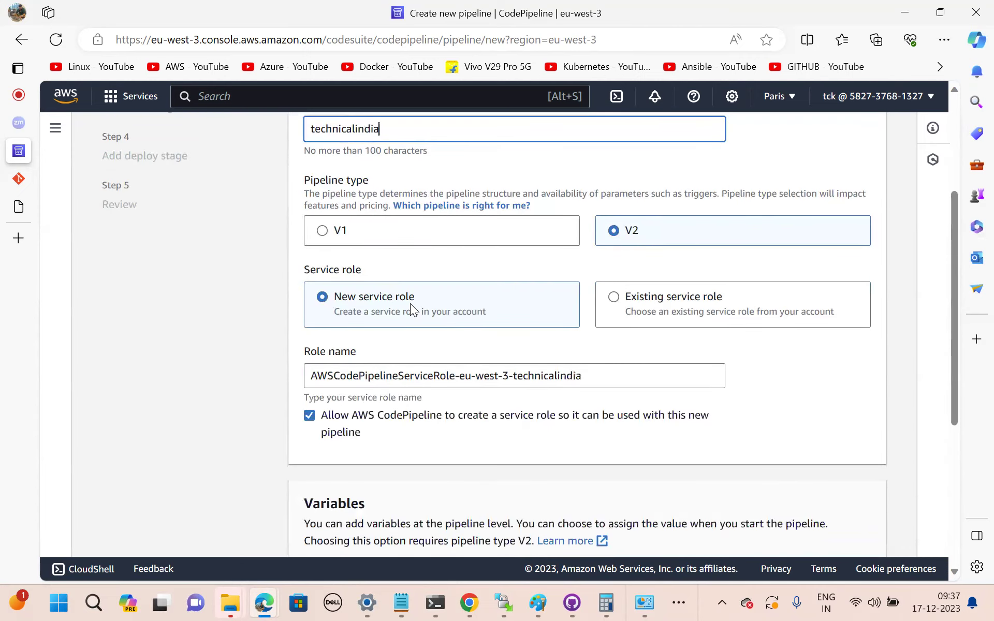
scroll(412, 309, down, 2)
scroll(411, 305, down, 5)
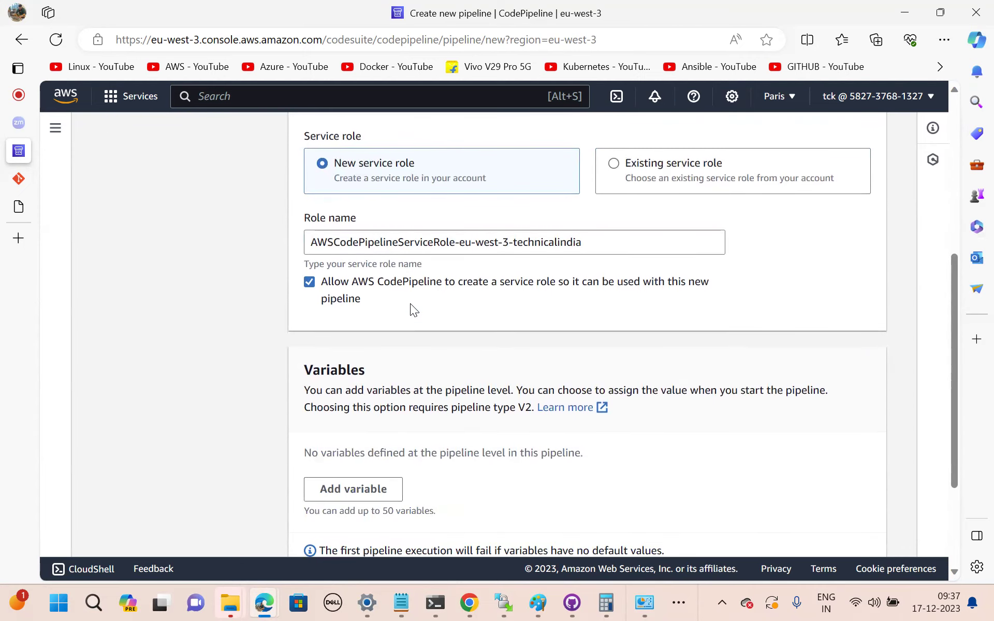
scroll(410, 304, down, 1)
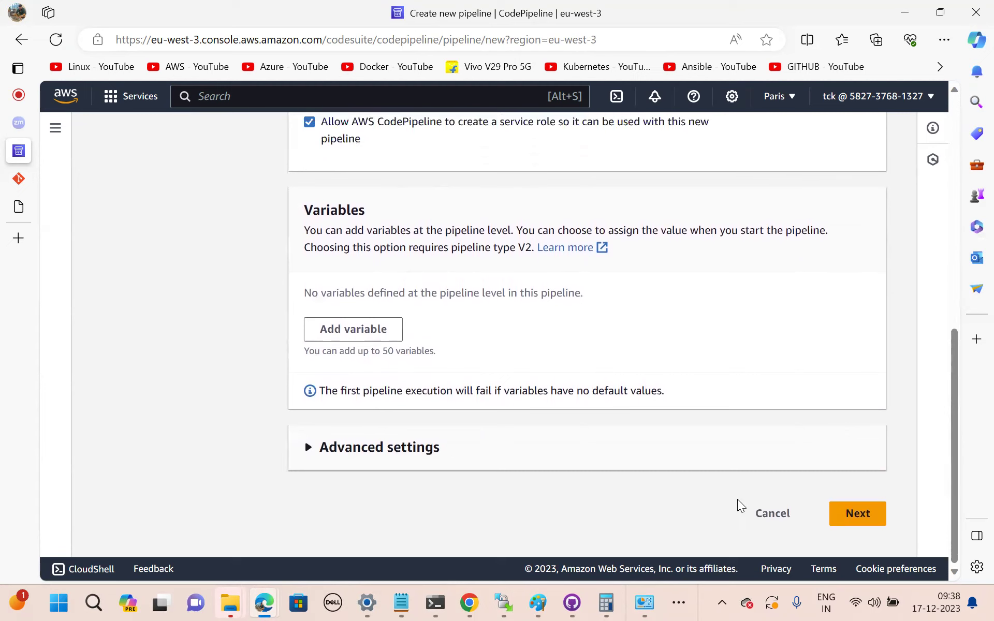
click(848, 523)
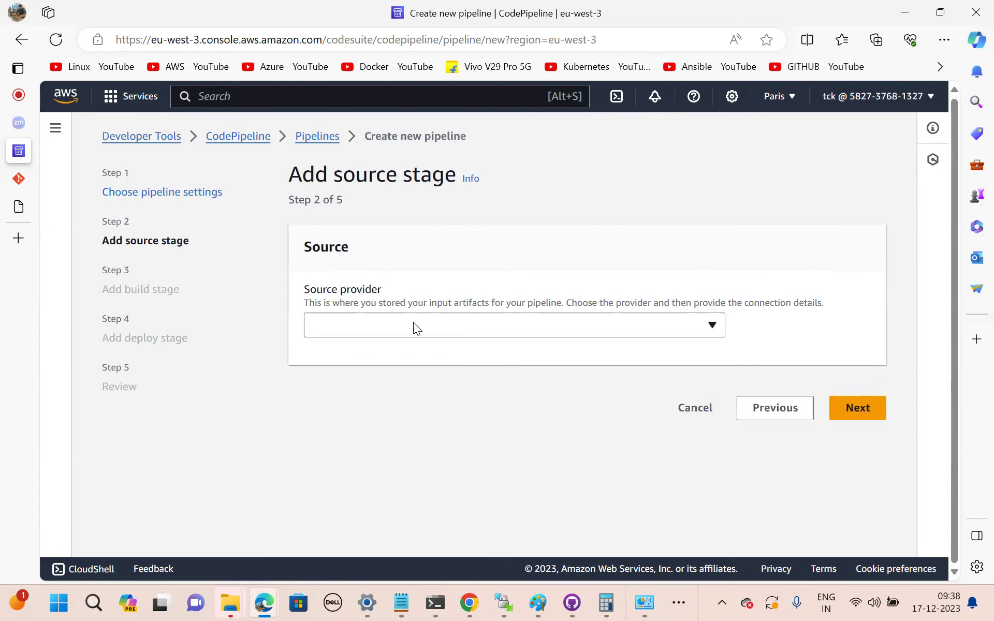
Browse the source provider list, pick Amazon ECR, then scan the options again.
click(414, 326)
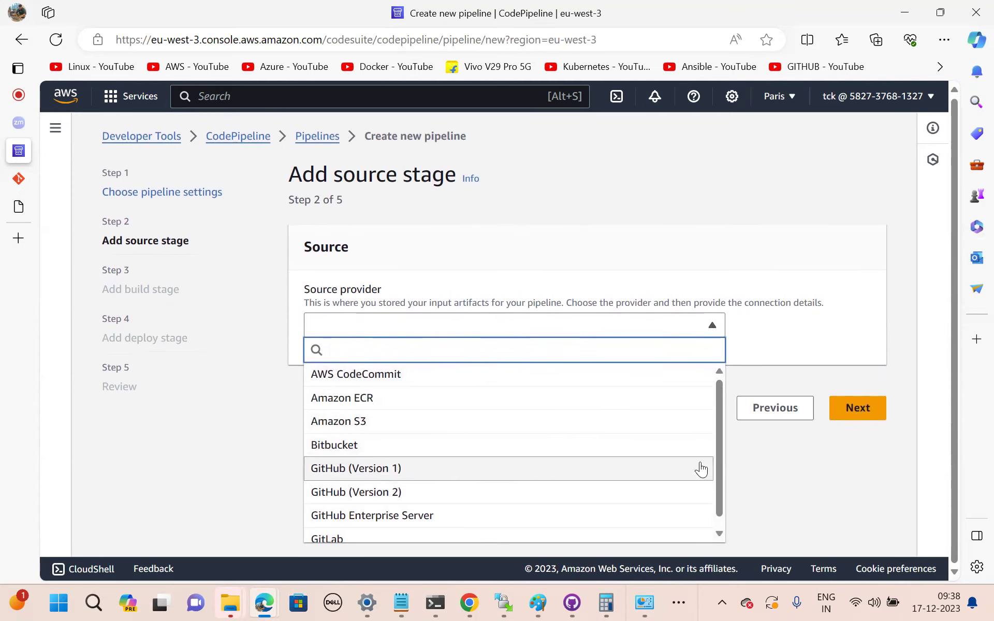
scroll(719, 446, down, 1)
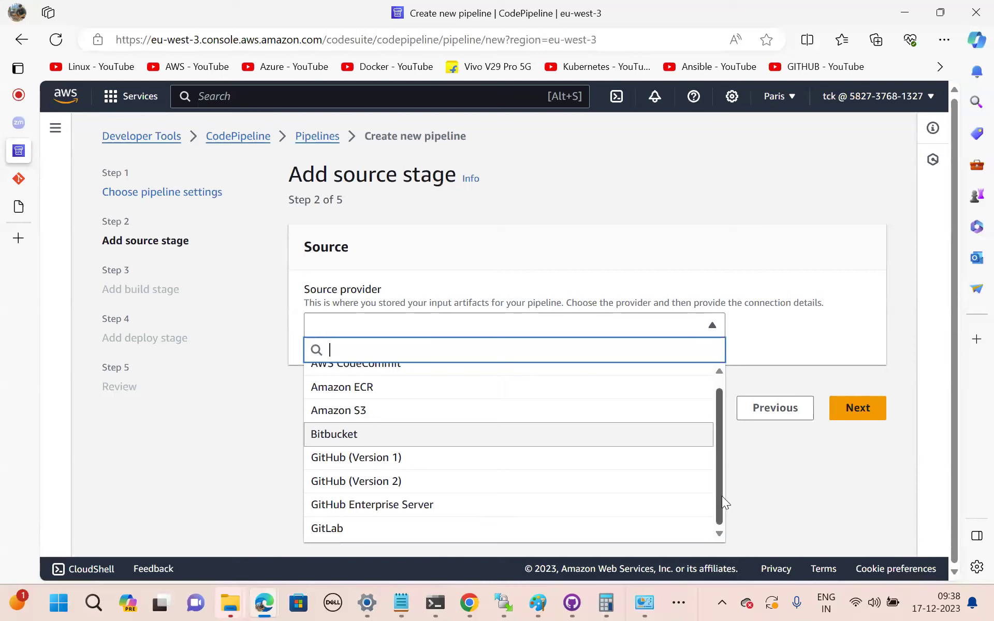
scroll(384, 399, up, 1)
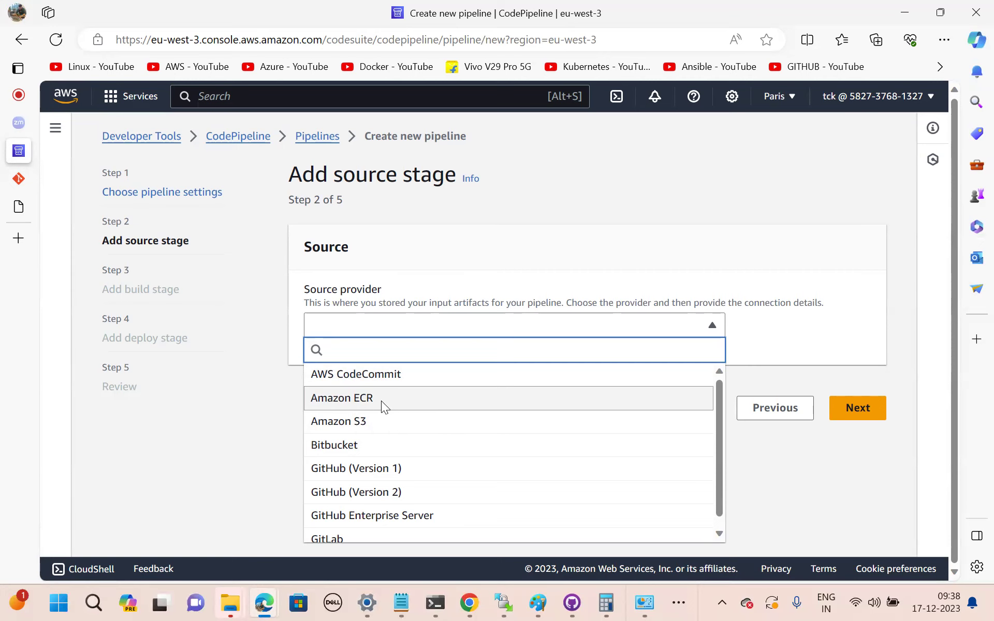
click(381, 401)
click(417, 327)
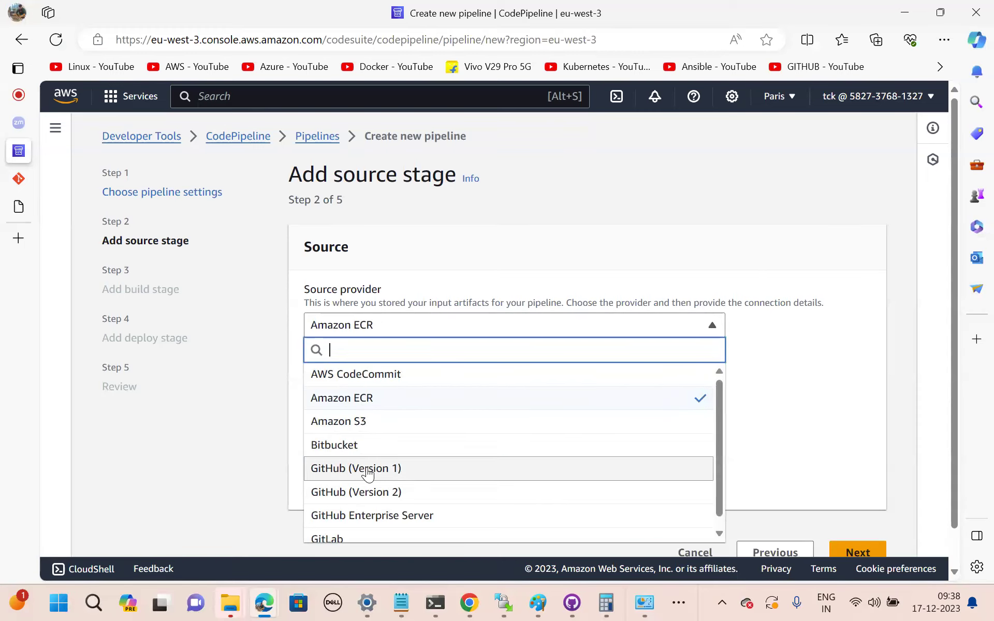
scroll(383, 505, down, 1)
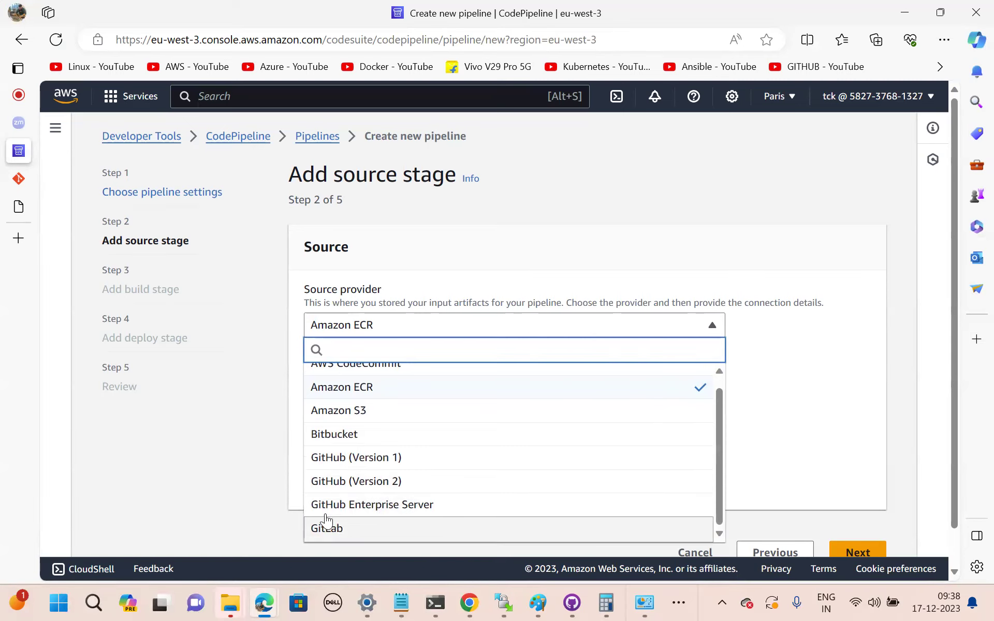
scroll(384, 490, up, 1)
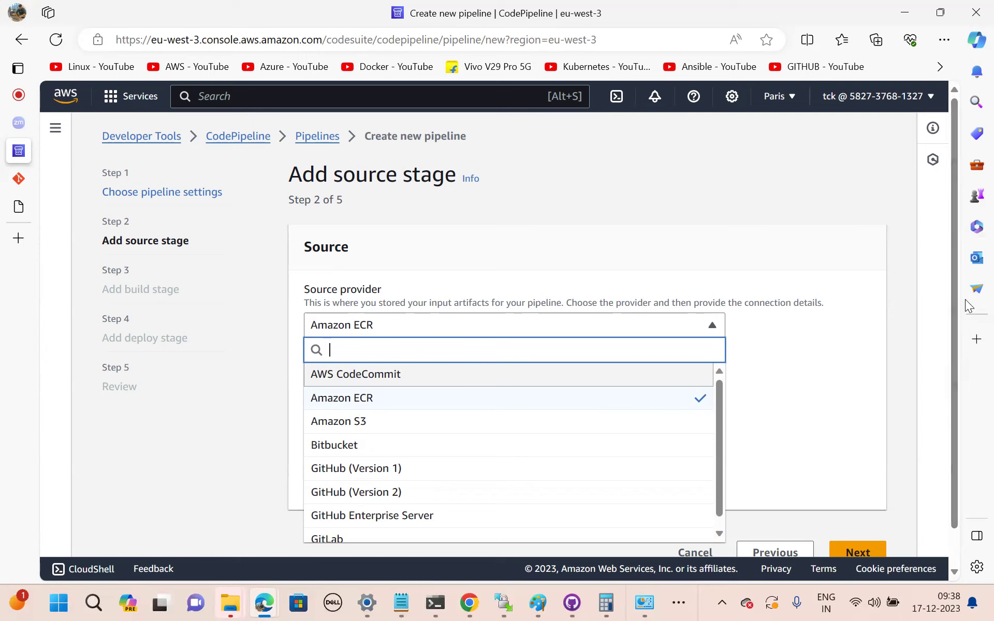
scroll(958, 296, down, 1)
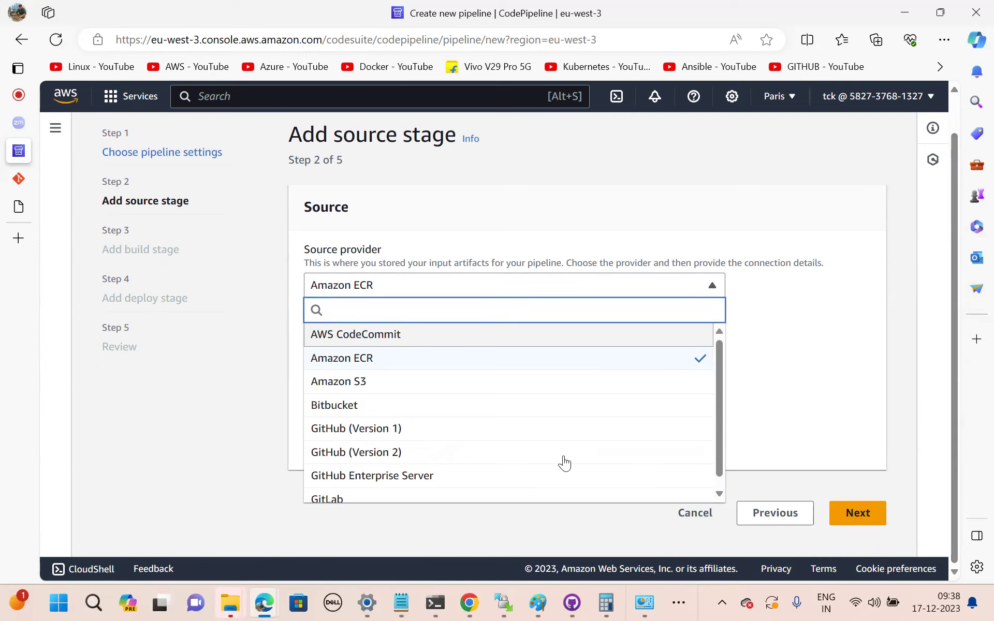
scroll(550, 459, up, 1)
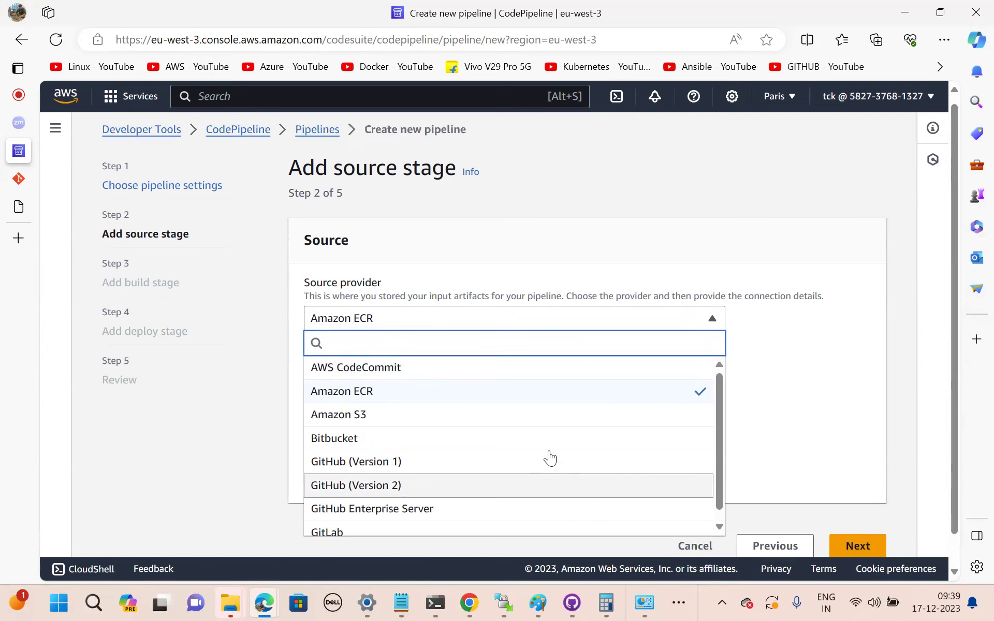
scroll(550, 458, down, 1)
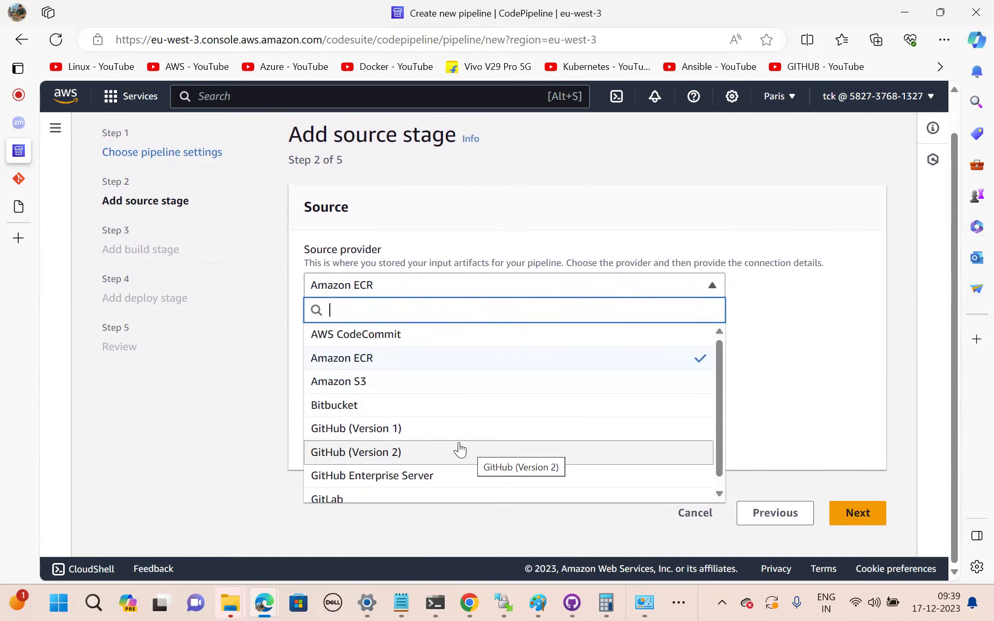
scroll(410, 429, up, 1)
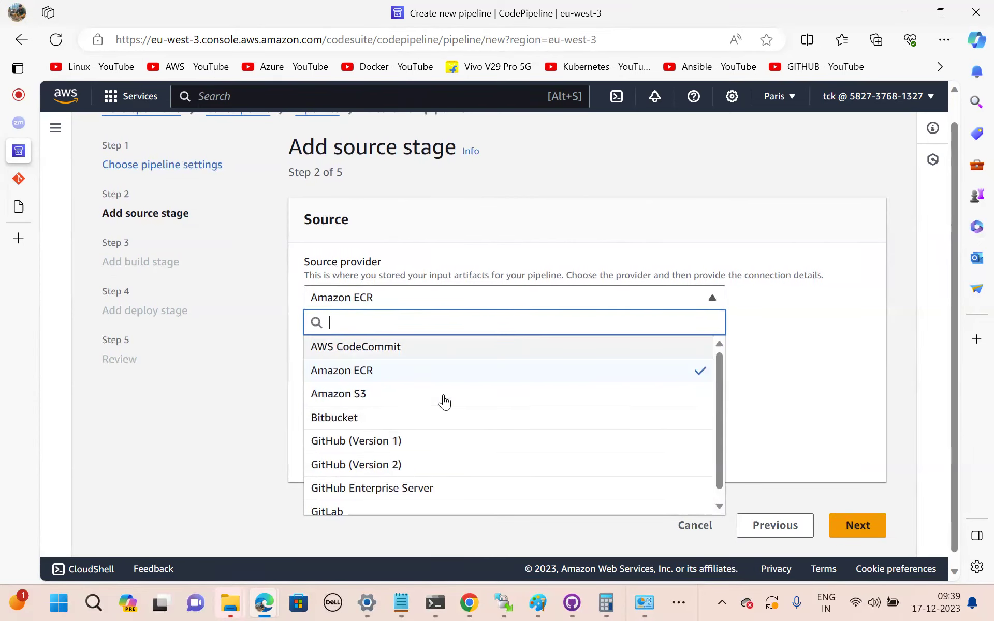
Use AWS CodeCommit with repository testrepotechnical and branch main as the pipeline source.
click(363, 348)
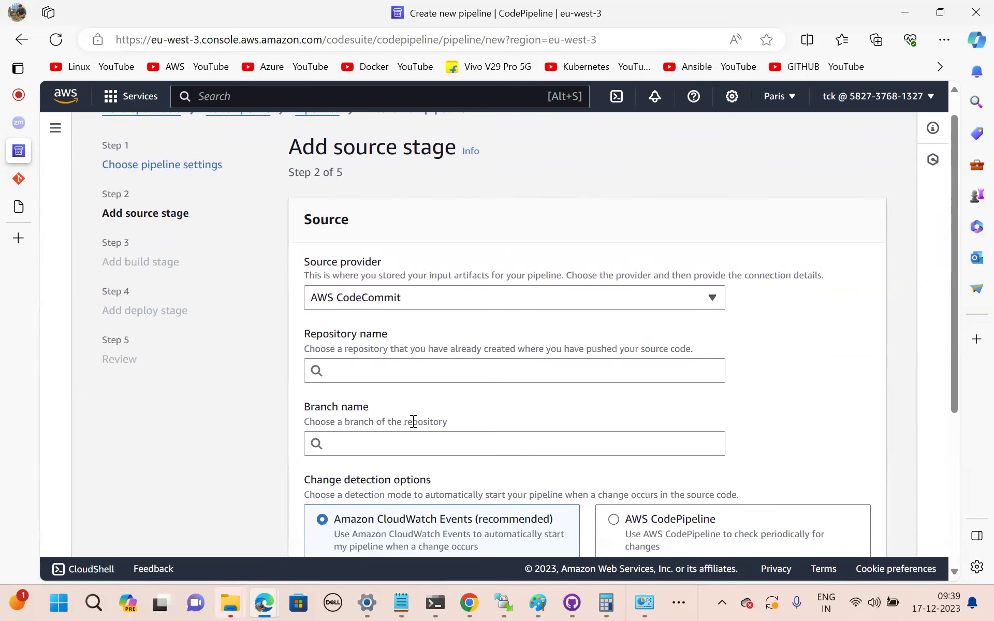
scroll(414, 421, down, 1)
click(358, 335)
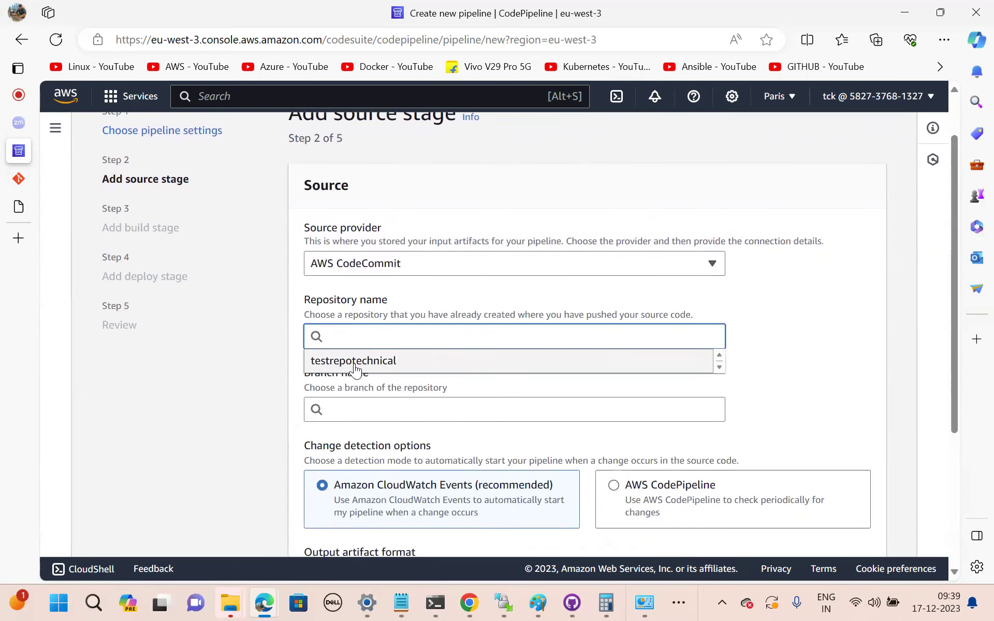
click(357, 363)
scroll(425, 432, down, 2)
click(366, 341)
click(337, 367)
scroll(476, 394, down, 5)
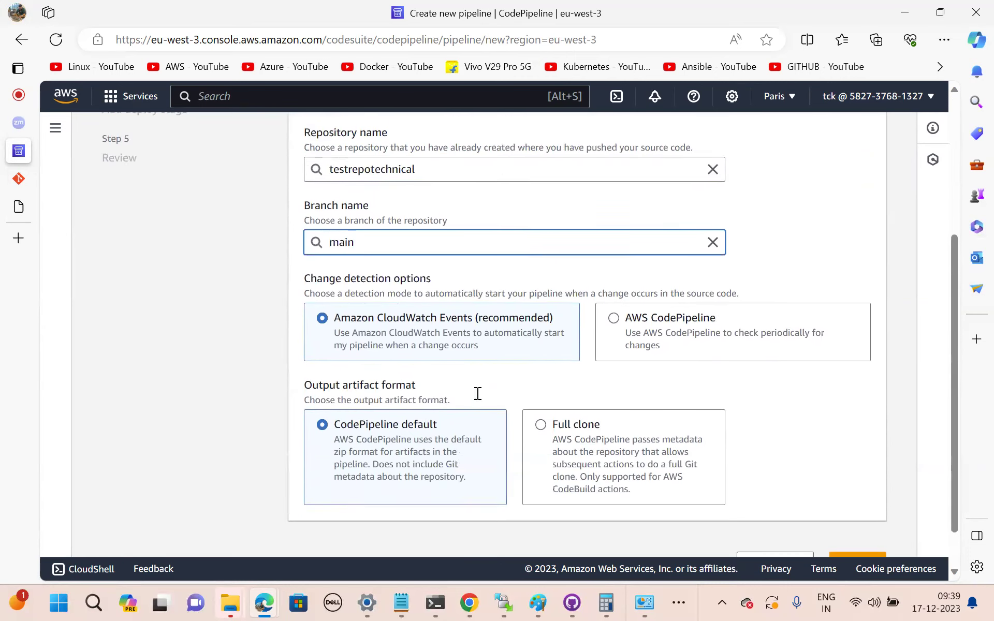
scroll(476, 394, up, 5)
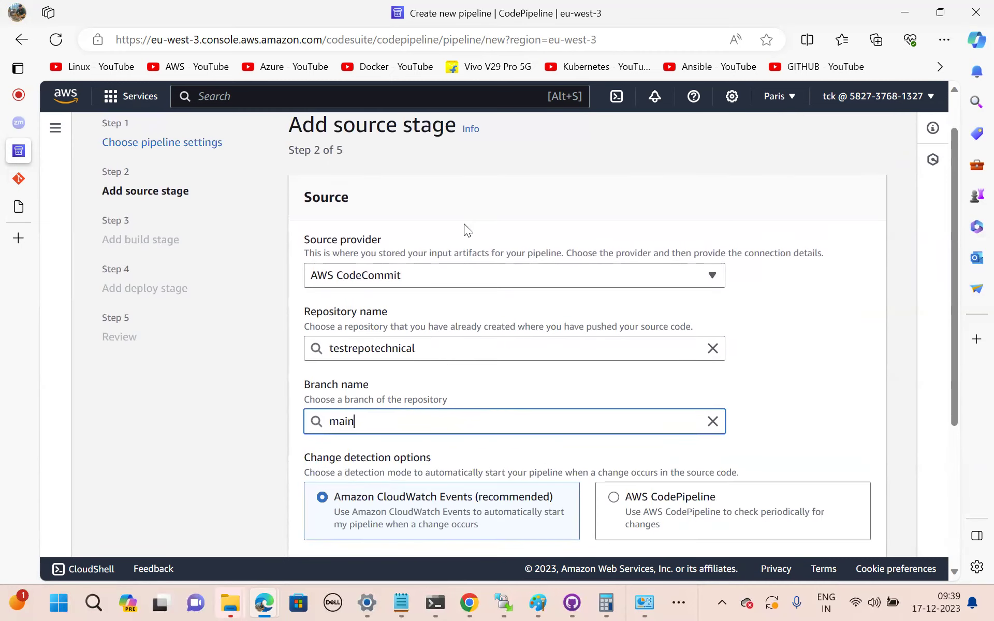
click(448, 273)
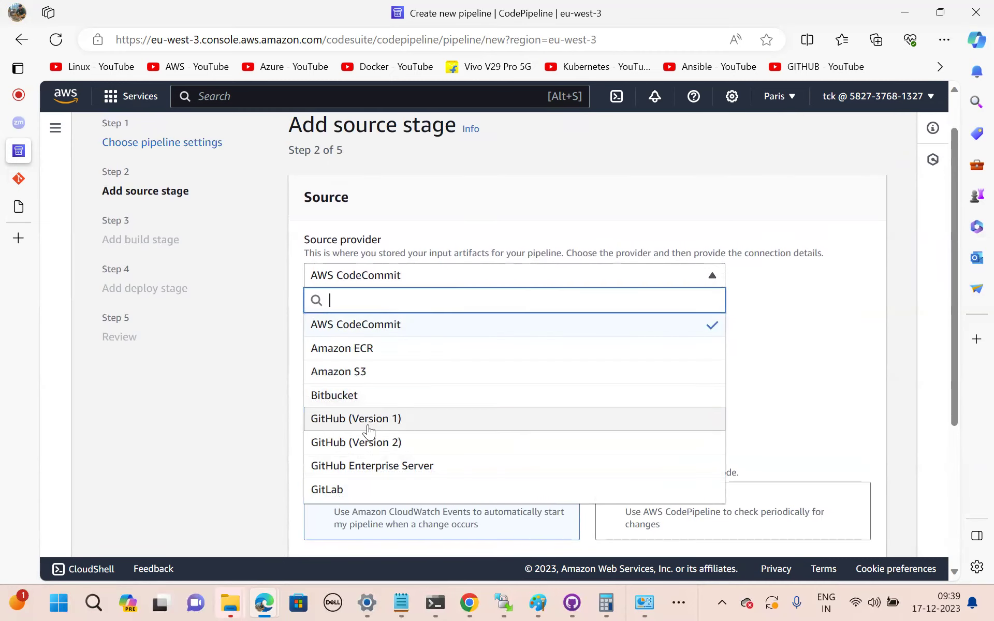
Select GitHub (Version 1) as the source provider and start the Connect to GitHub authorization.
click(365, 422)
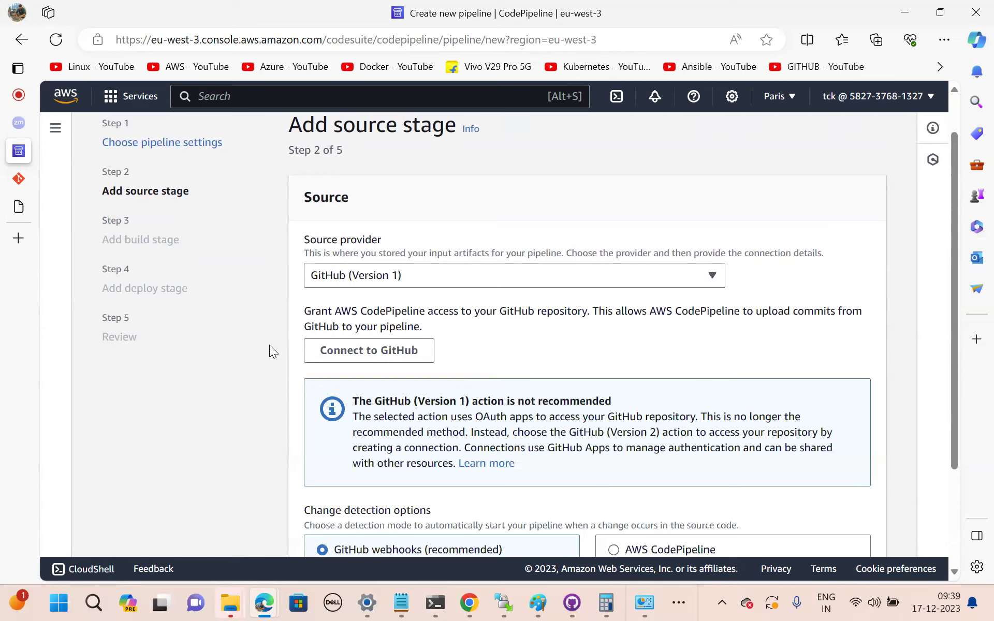
click(347, 358)
click(346, 357)
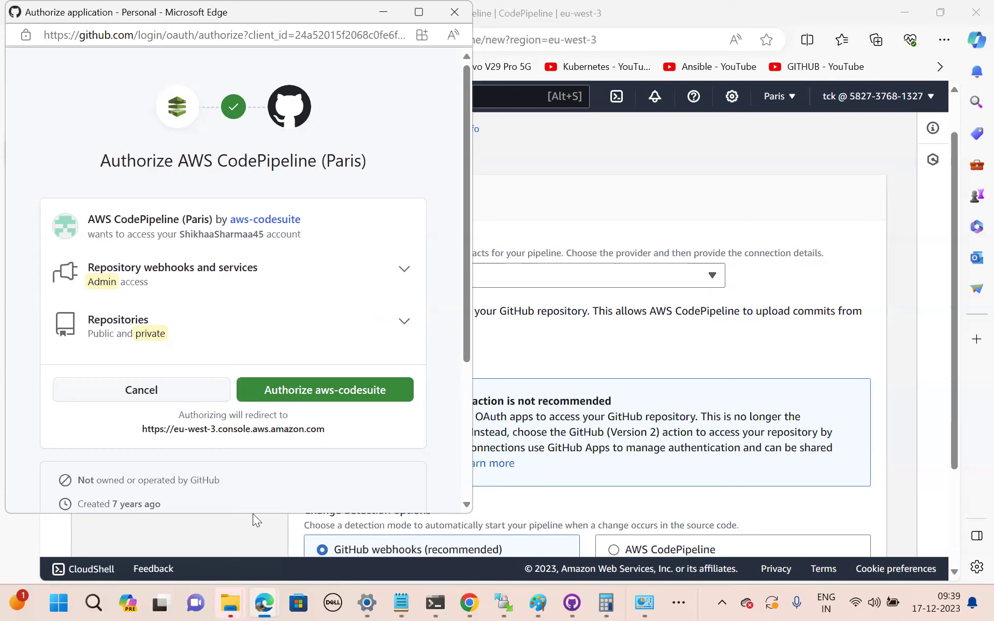
mouse_move(264, 604)
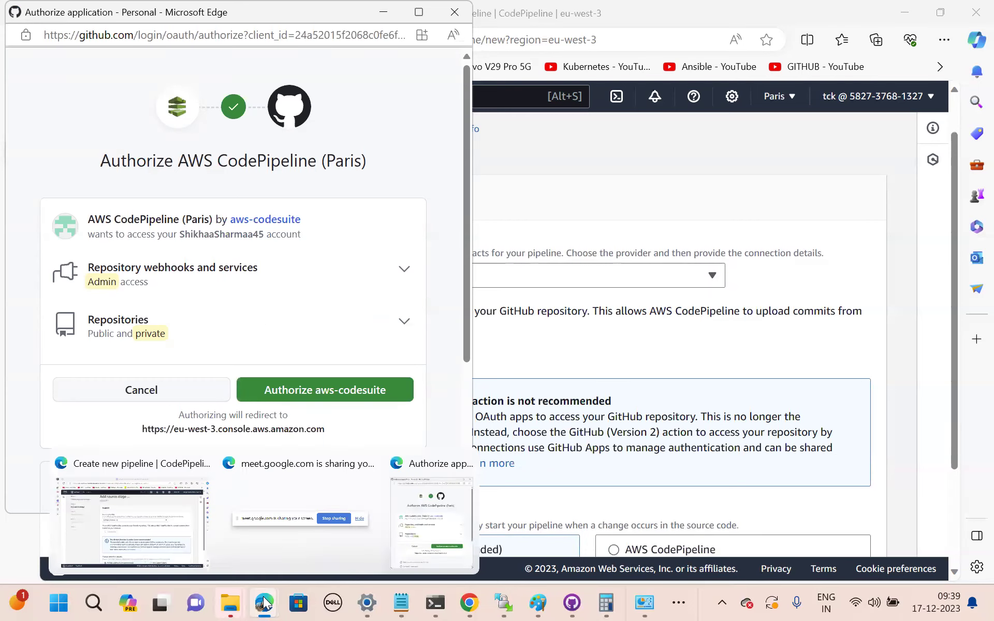
click(124, 521)
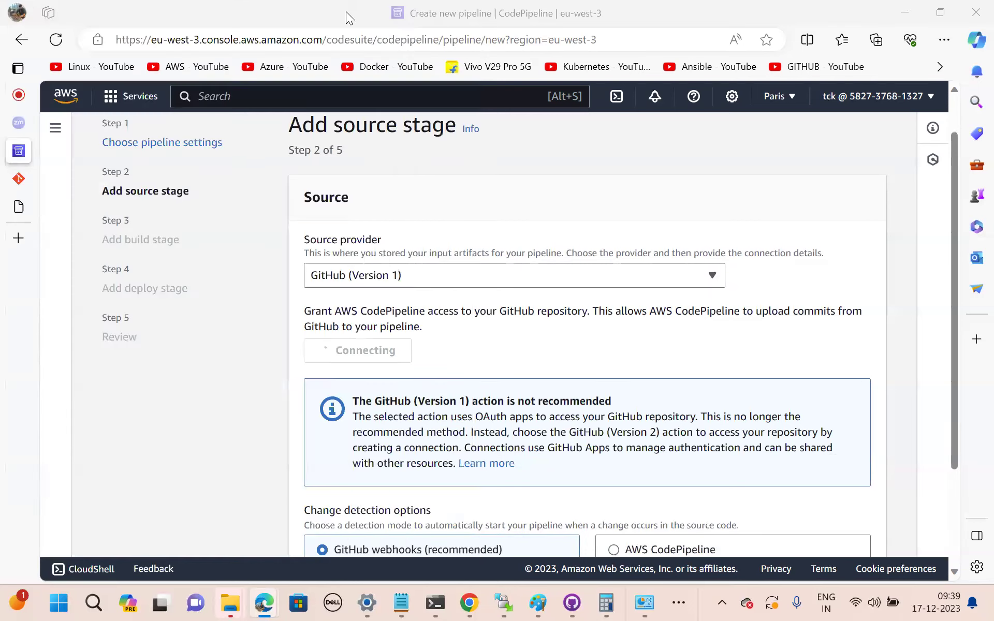
Switch to the Google Meet tab, then show the AWS Dev OPS Paint whiteboard sketch.
click(18, 95)
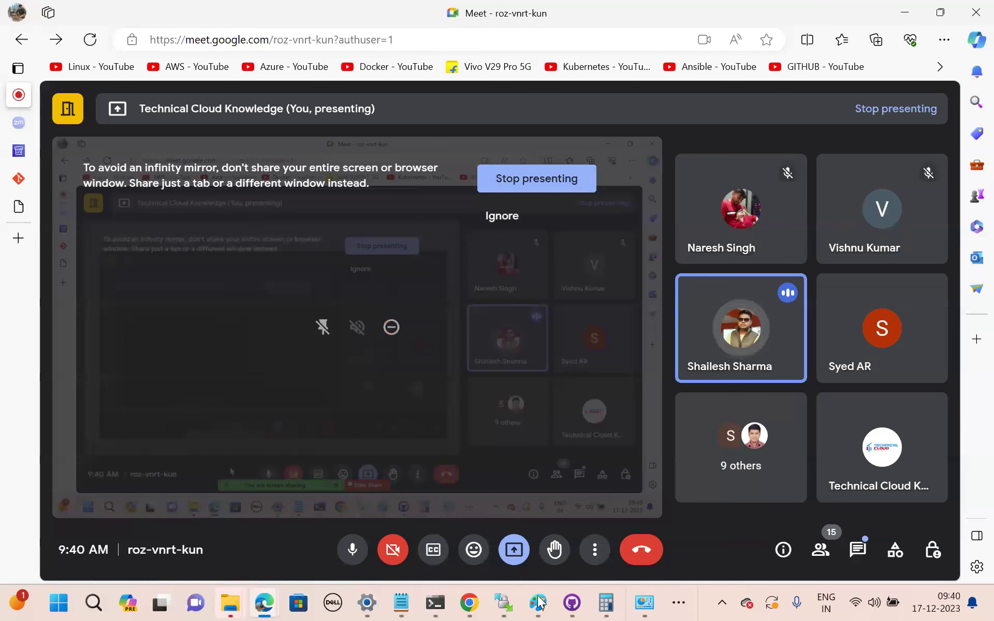
mouse_move(538, 602)
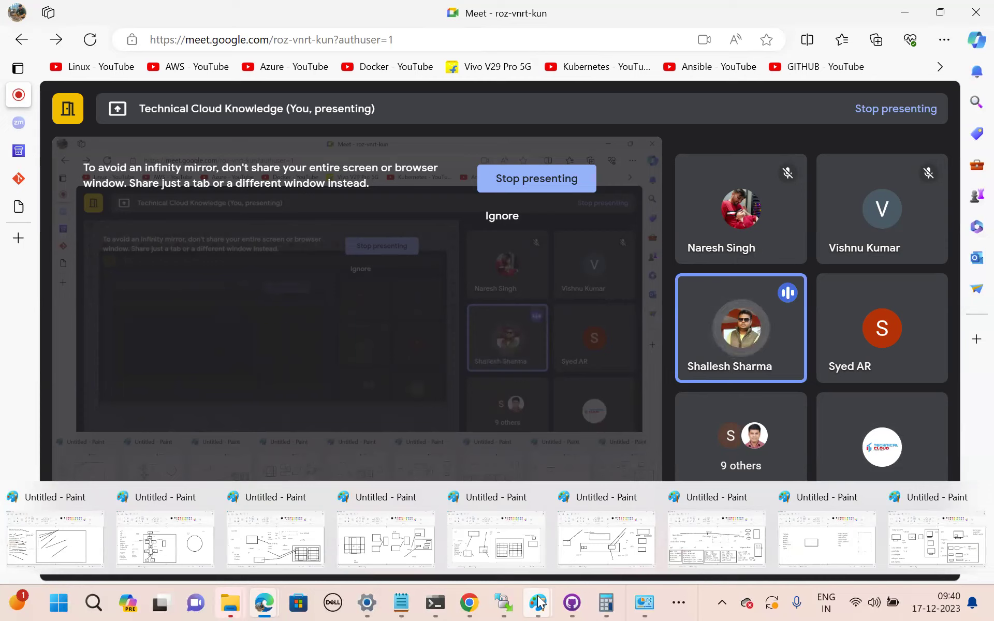
click(921, 536)
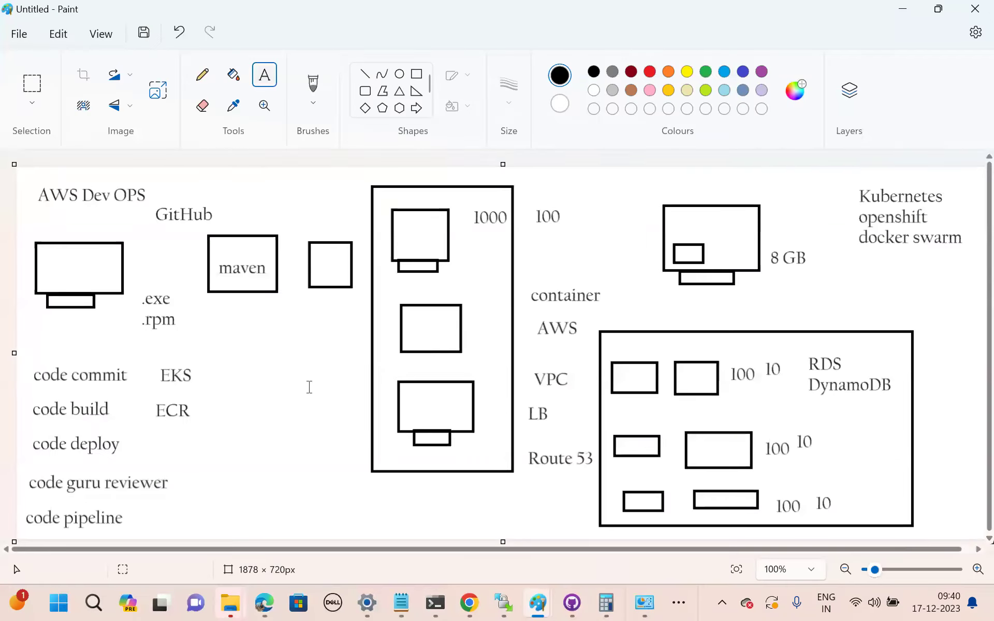
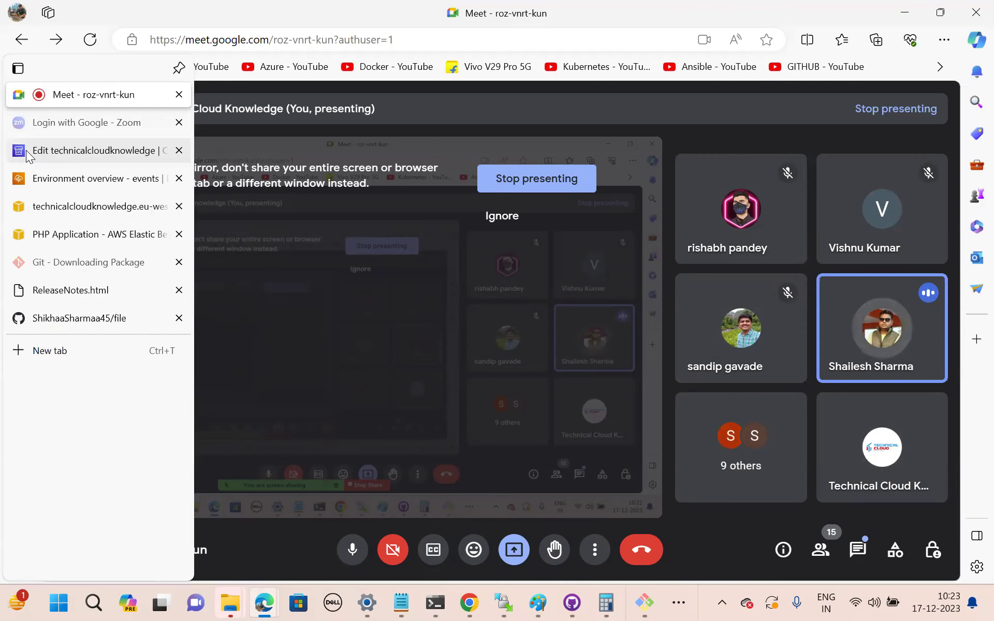
Bring up the technicalcloudknowledge pipeline's Edit action dialog for the prod Elastic Beanstalk action in Europe (Paris).
click(26, 150)
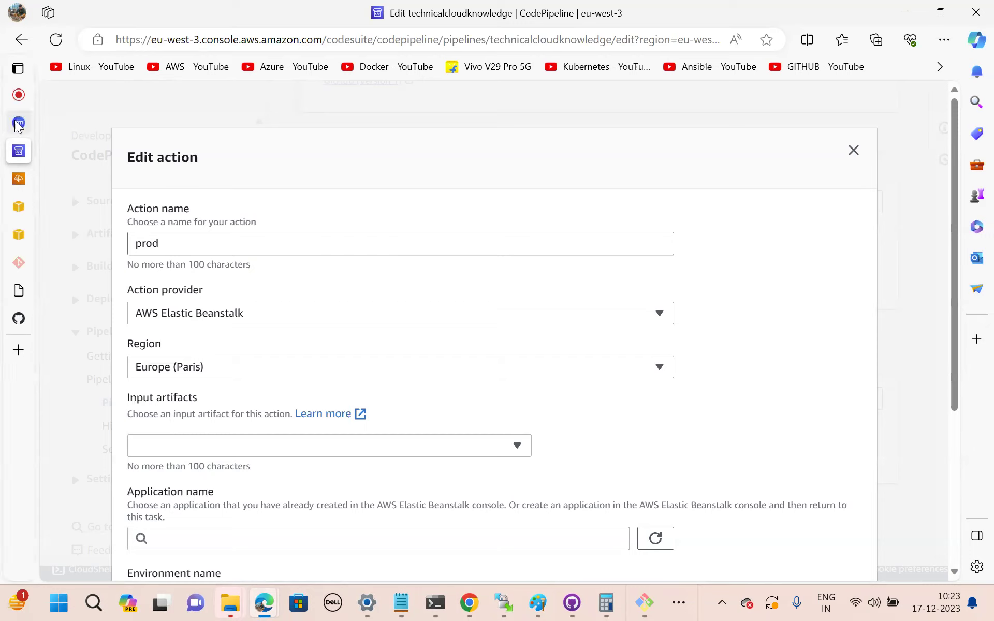
mouse_move(18, 124)
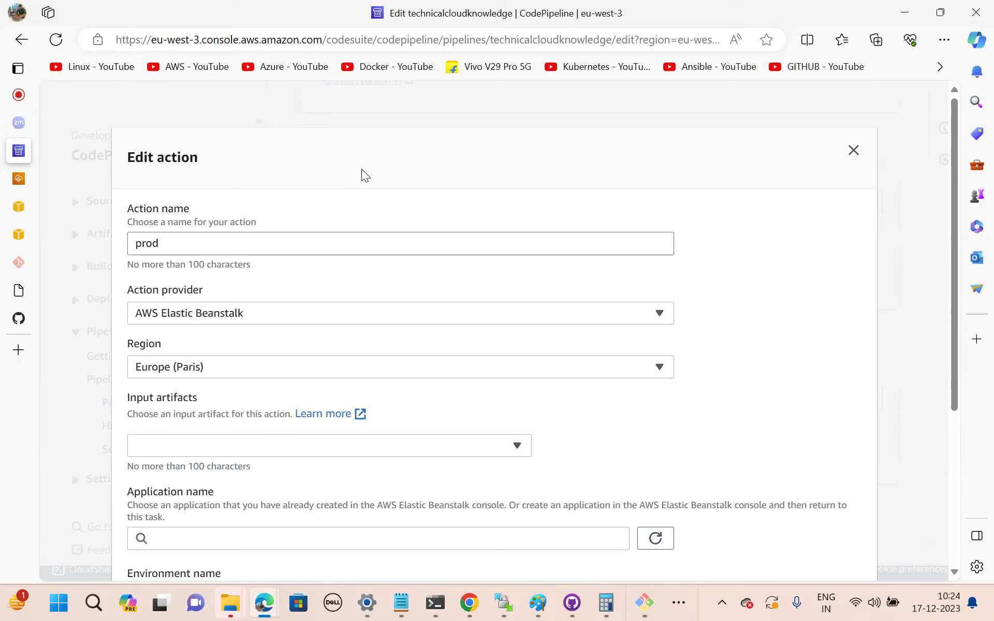
Check the launching Prodenv-env environment overview, then go back to the Google Meet call.
click(19, 180)
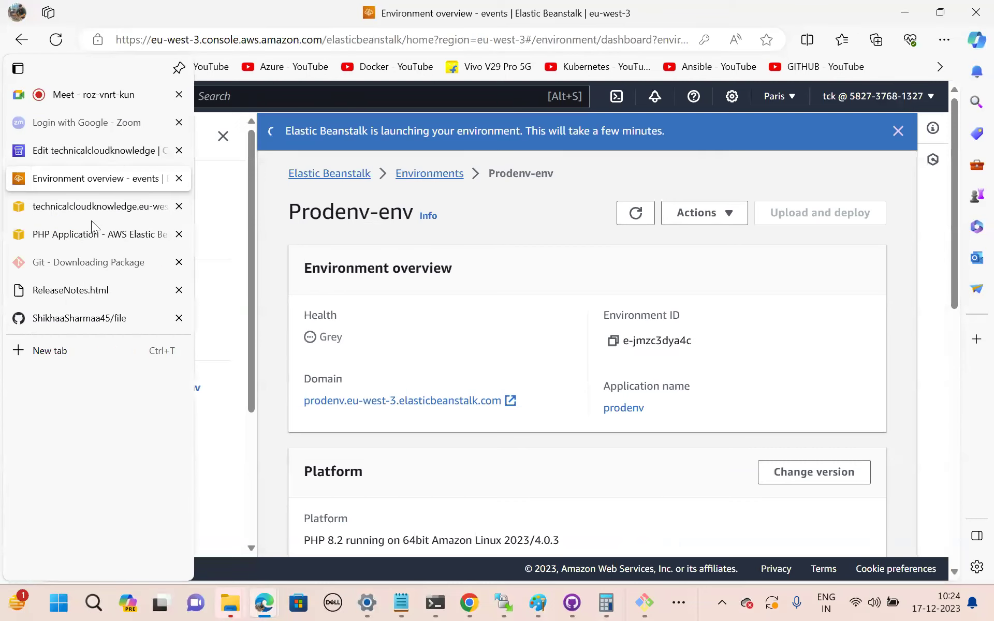
mouse_move(91, 220)
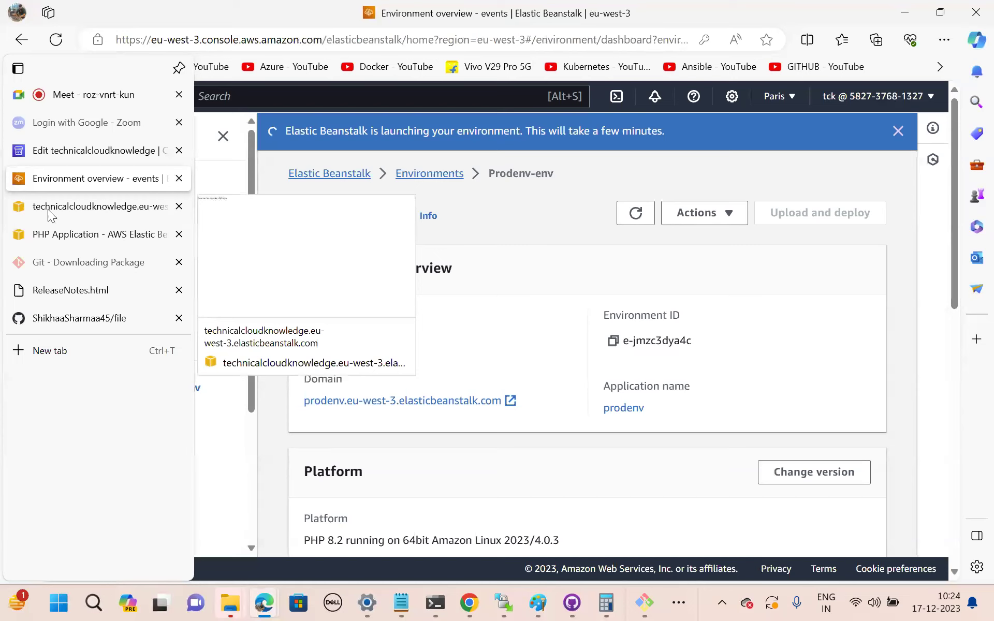
click(66, 96)
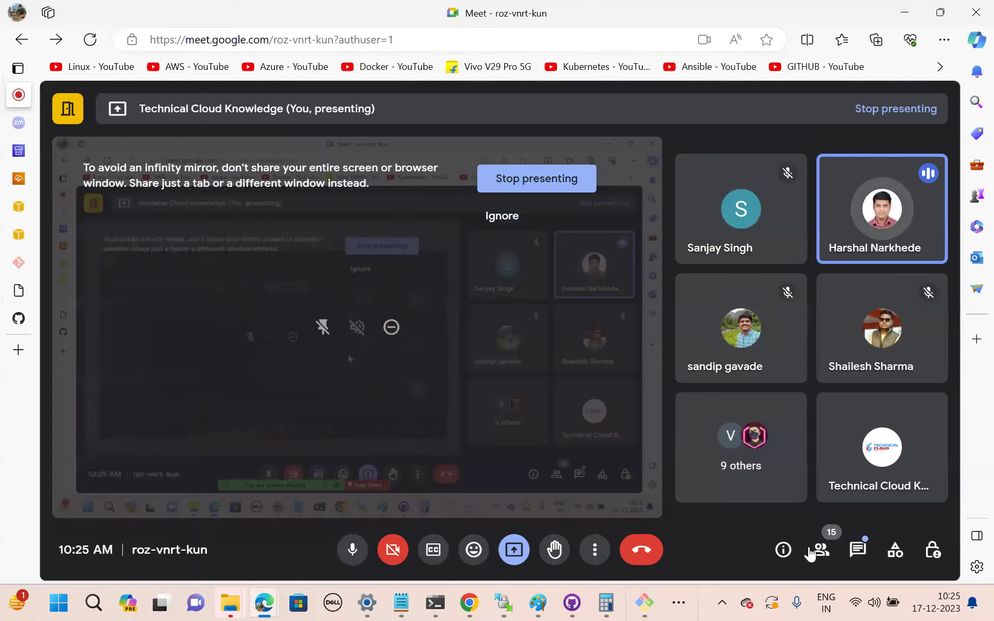
Show Meet's participant list and minimise the Edge window to reveal the Paint drawing.
click(821, 551)
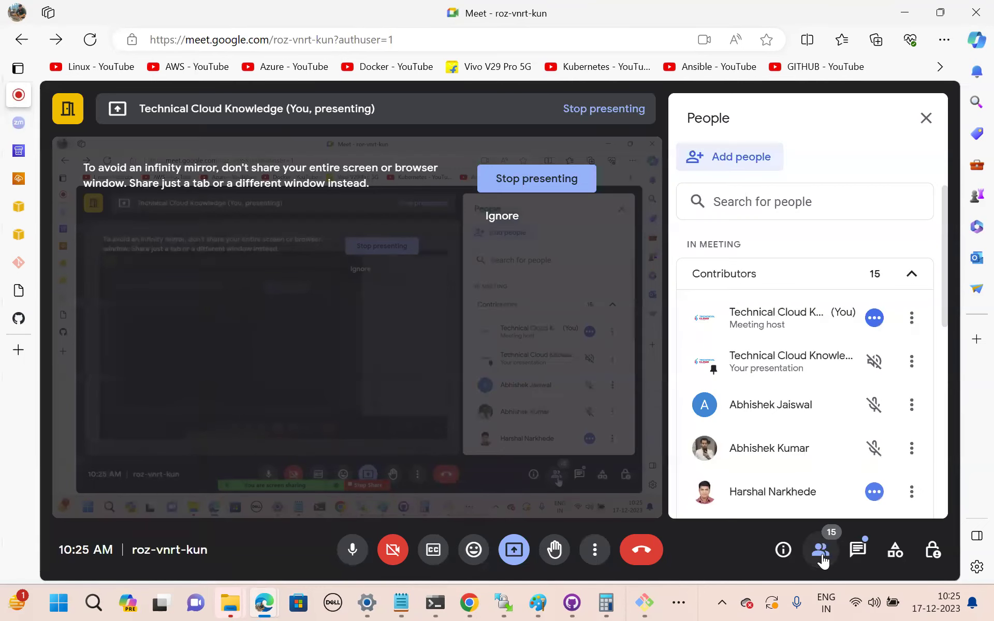
click(907, 13)
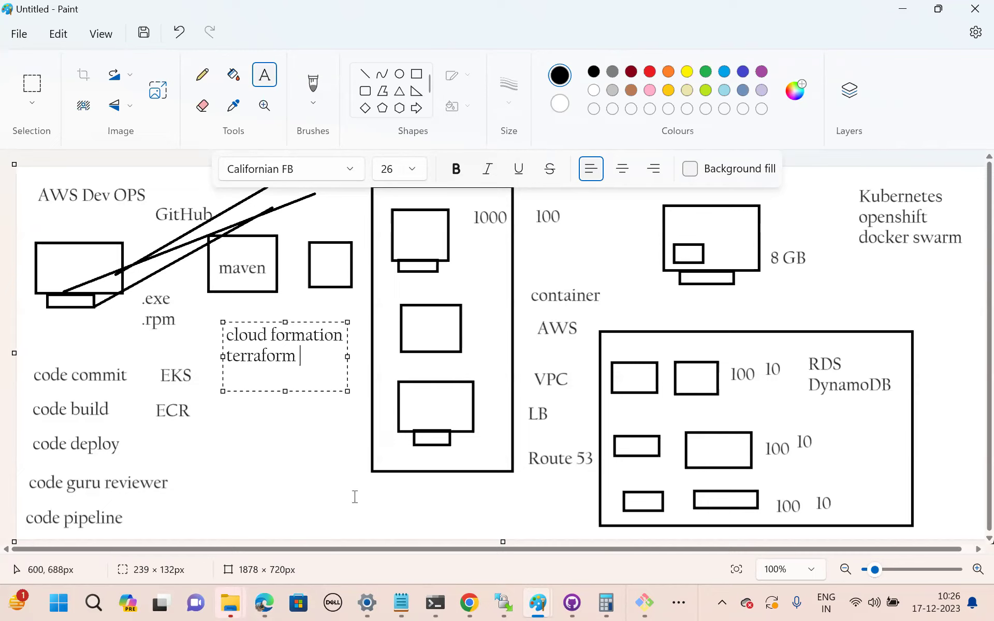
Restore the Google Meet window from the Edge taskbar preview.
mouse_move(264, 602)
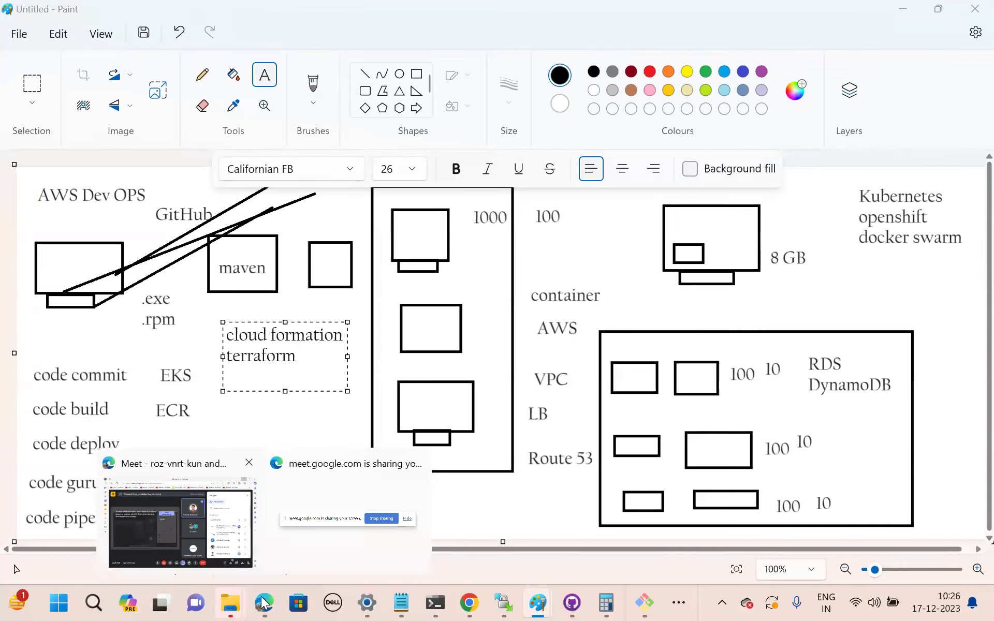
click(177, 524)
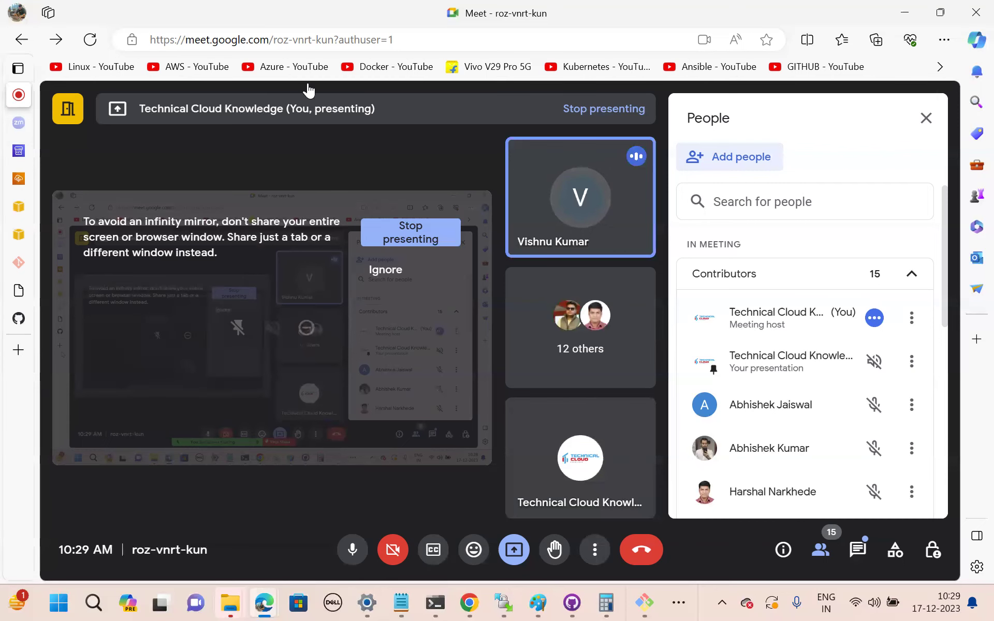
Search Google for 'aws calculator' in a new tab and create a new AWS Pricing Calculator estimate.
key(ctrl+t)
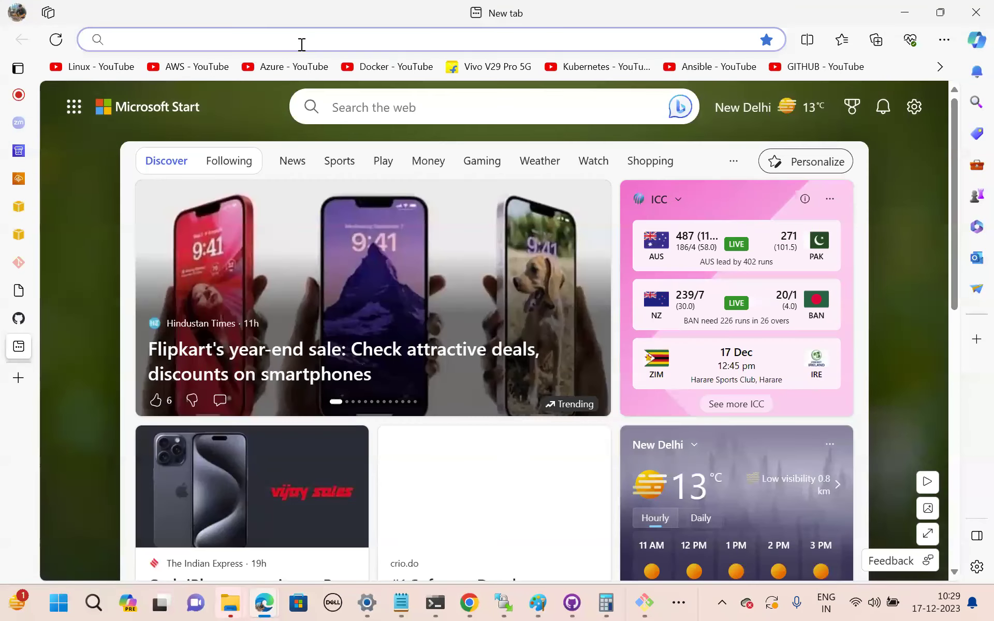
text(google.com)
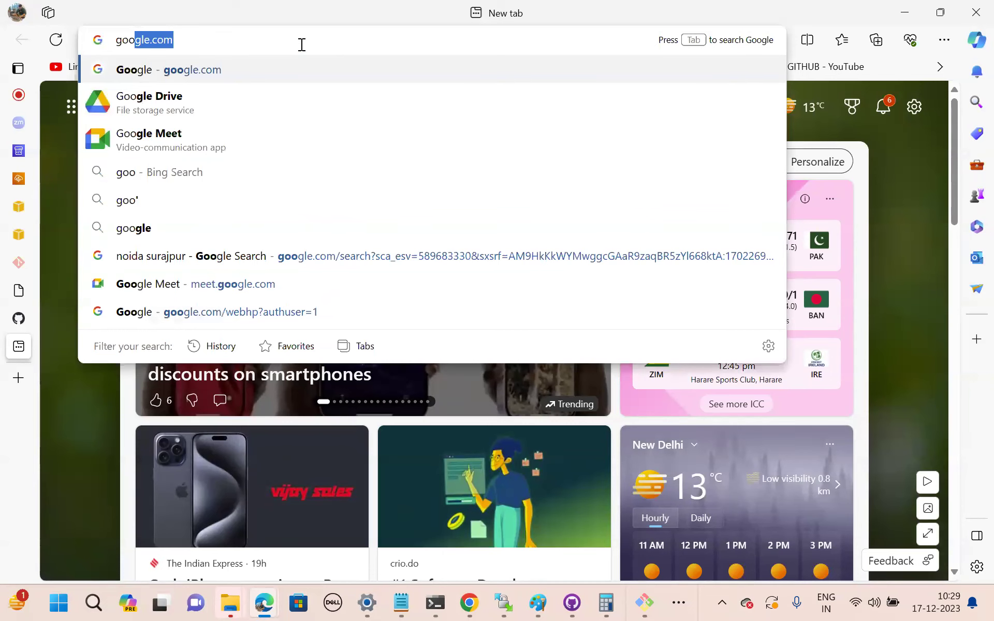
key(Return)
text(a)
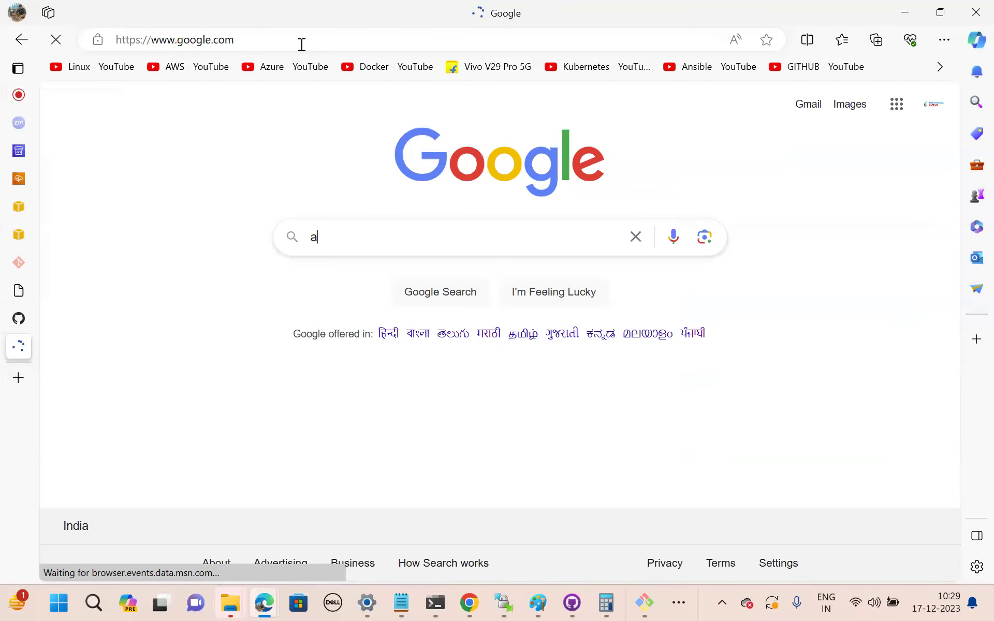
text(ws)
key(Down)
key(Down)
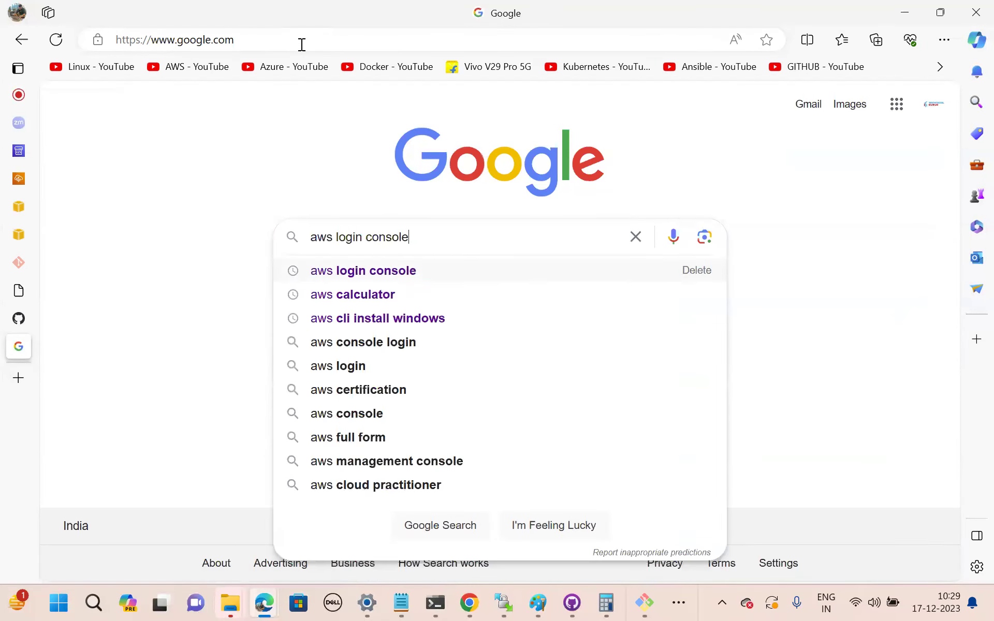
key(Return)
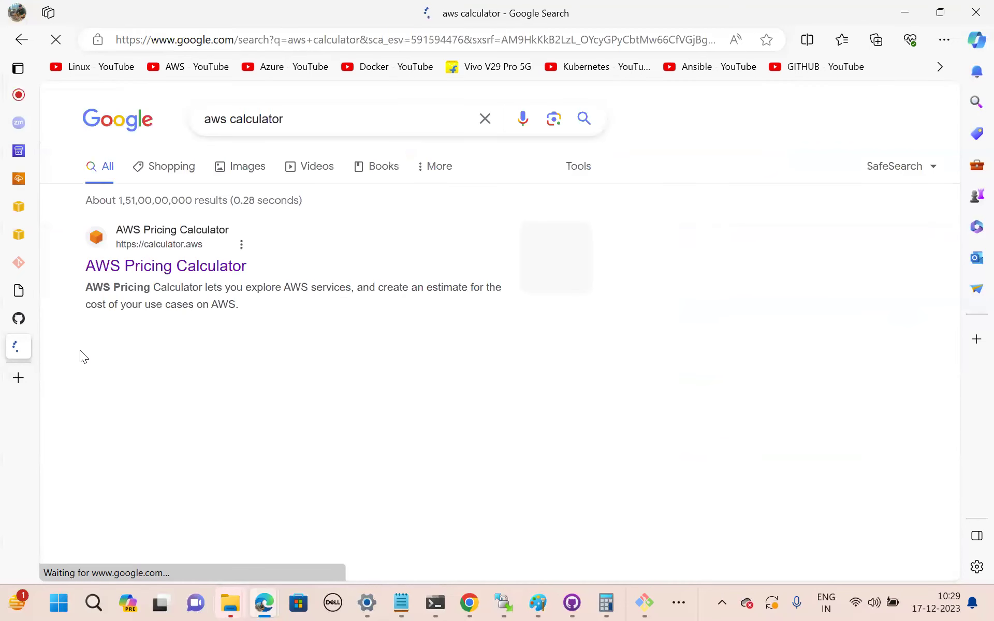
click(159, 275)
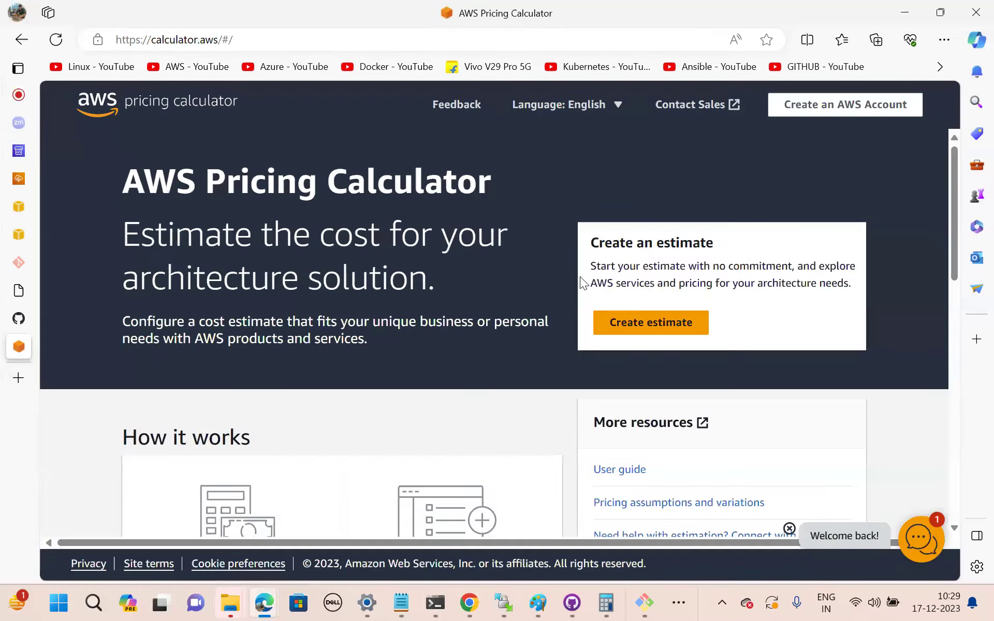
click(677, 324)
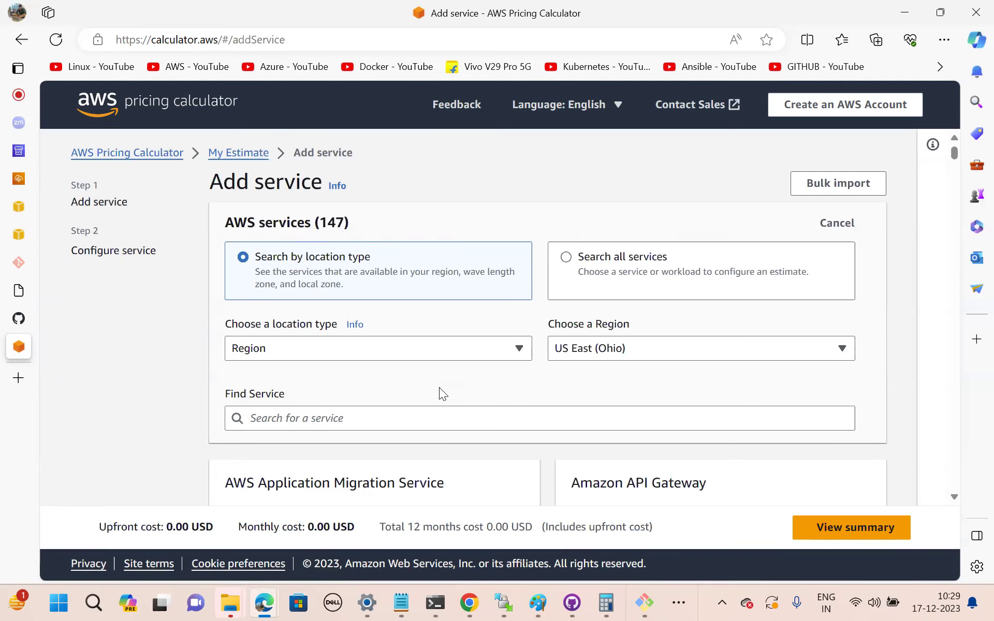
Search the services for 'codebuild' and open the AWS CodeBuild configuration form.
scroll(439, 393, down, 1)
click(289, 386)
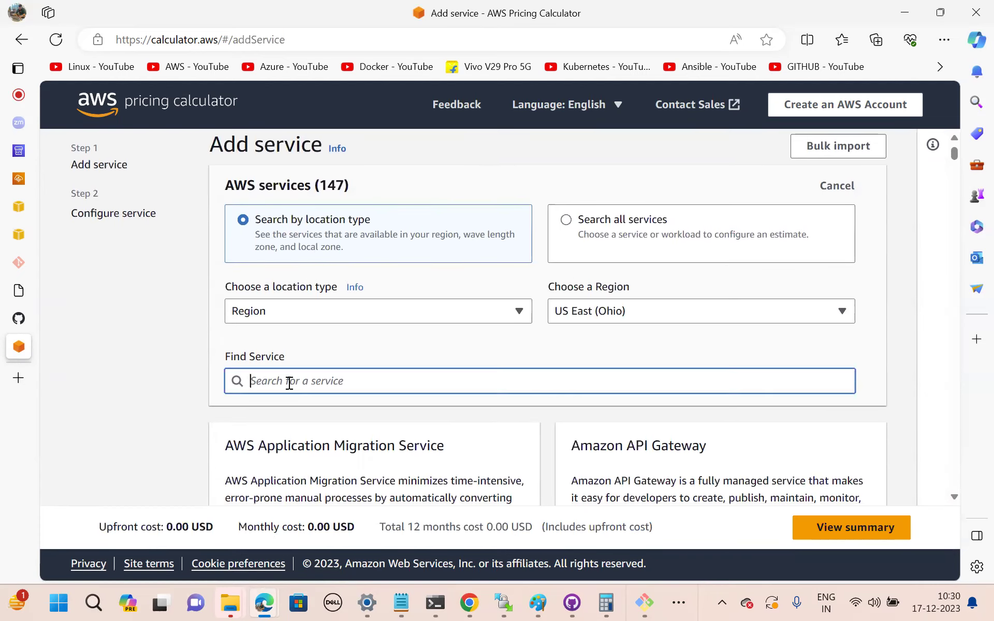
text(code)
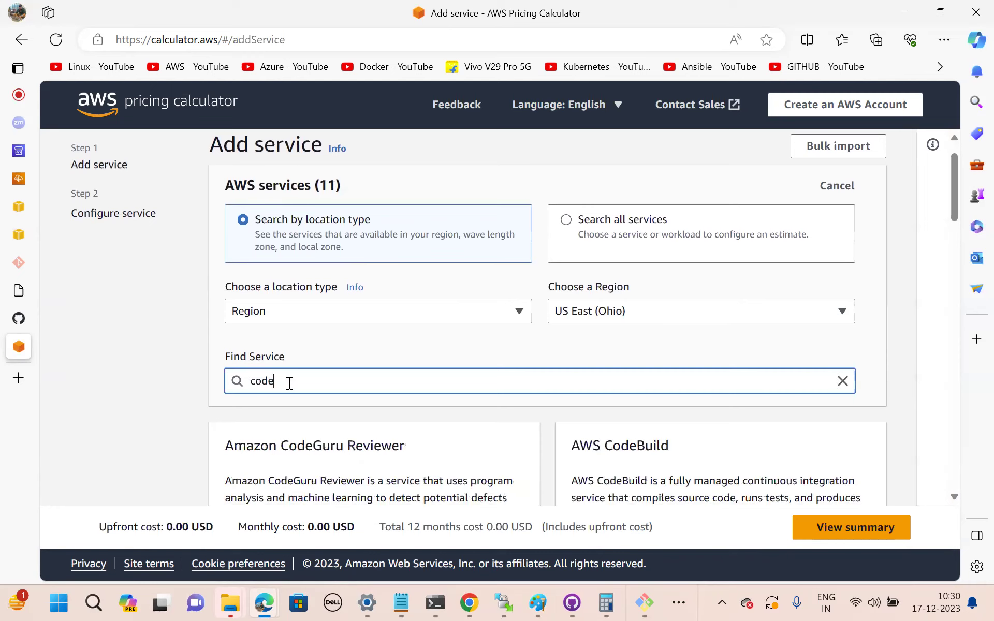
text(bui)
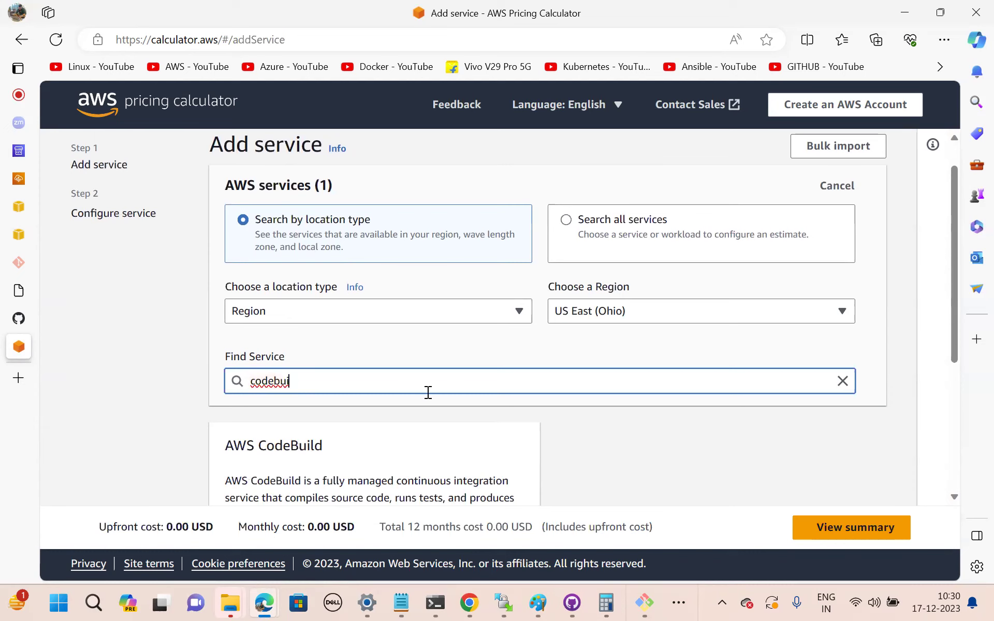
scroll(427, 392, down, 2)
click(483, 456)
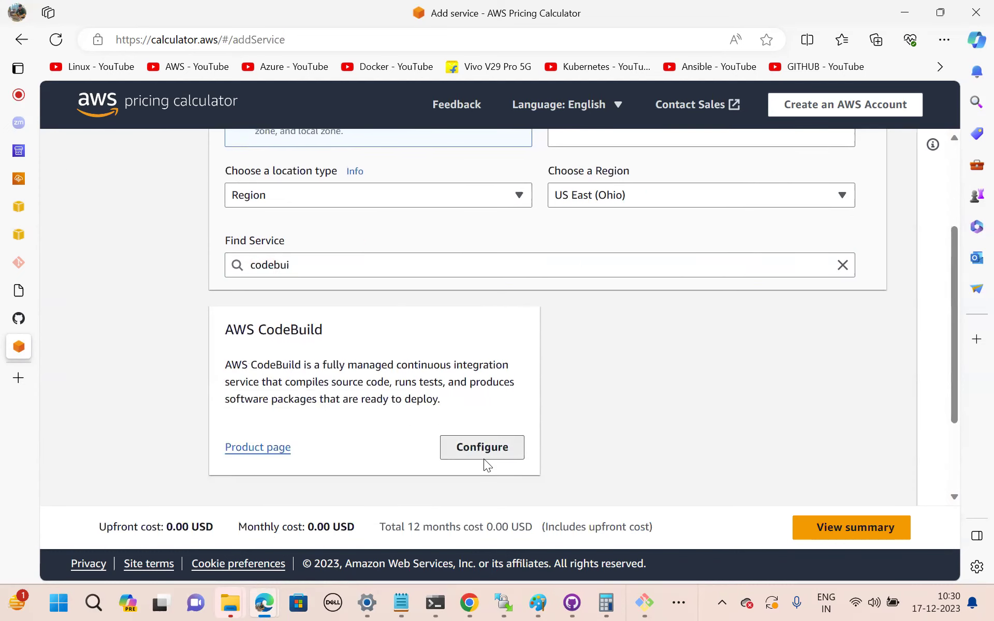
scroll(472, 429, down, 4)
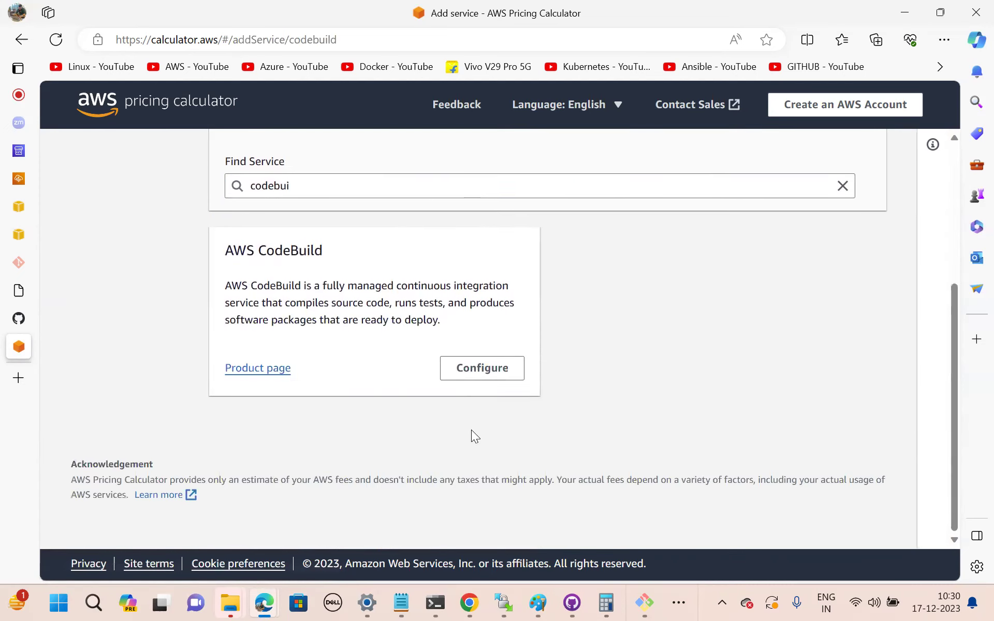
click(477, 366)
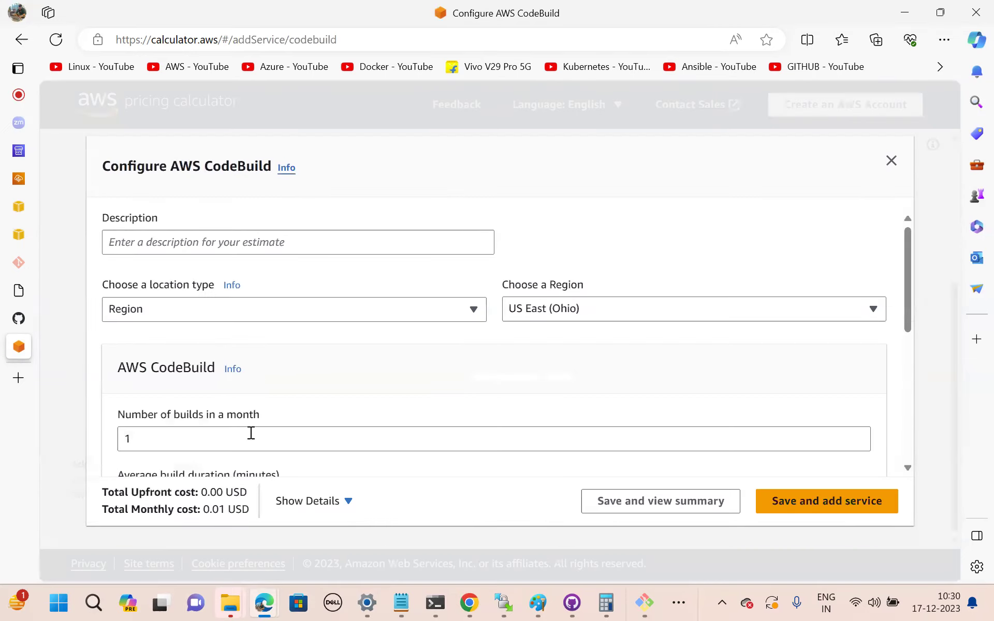
Set the CodeBuild estimate to 10 builds per month of 10 minutes each.
scroll(374, 415, down, 2)
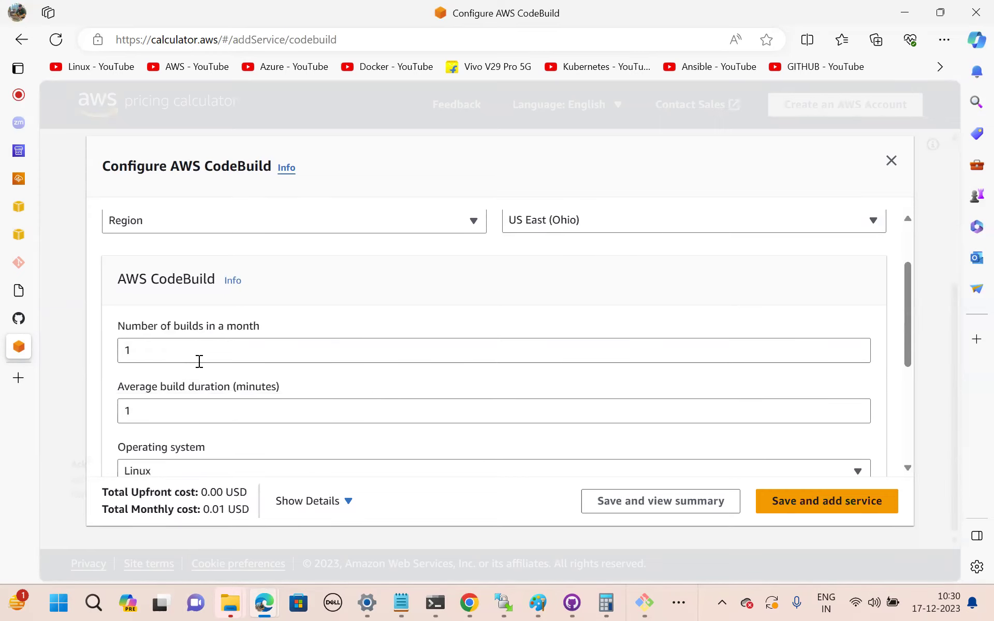
scroll(262, 366, down, 1)
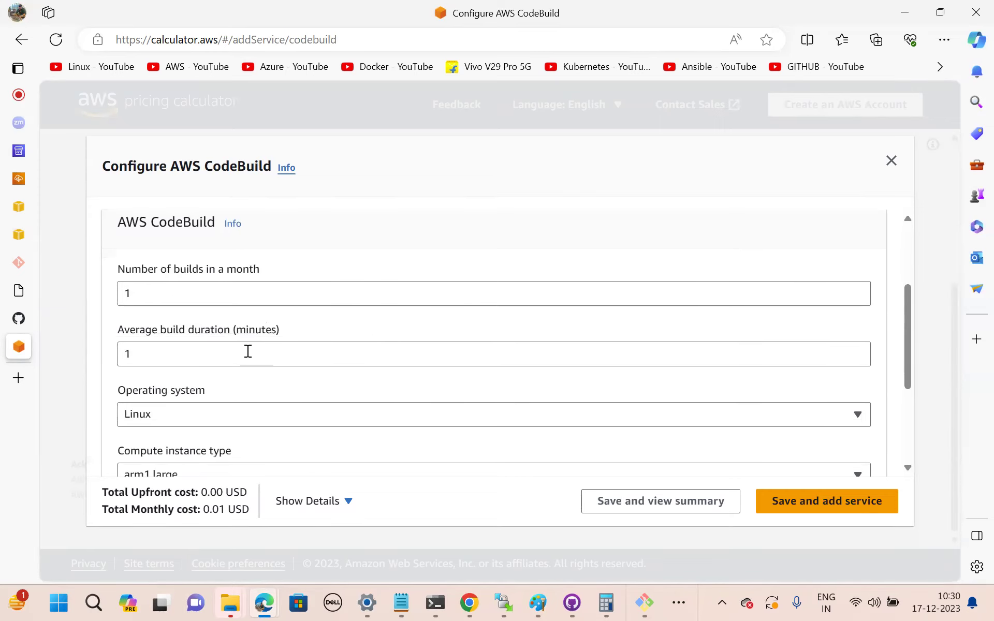
click(162, 299)
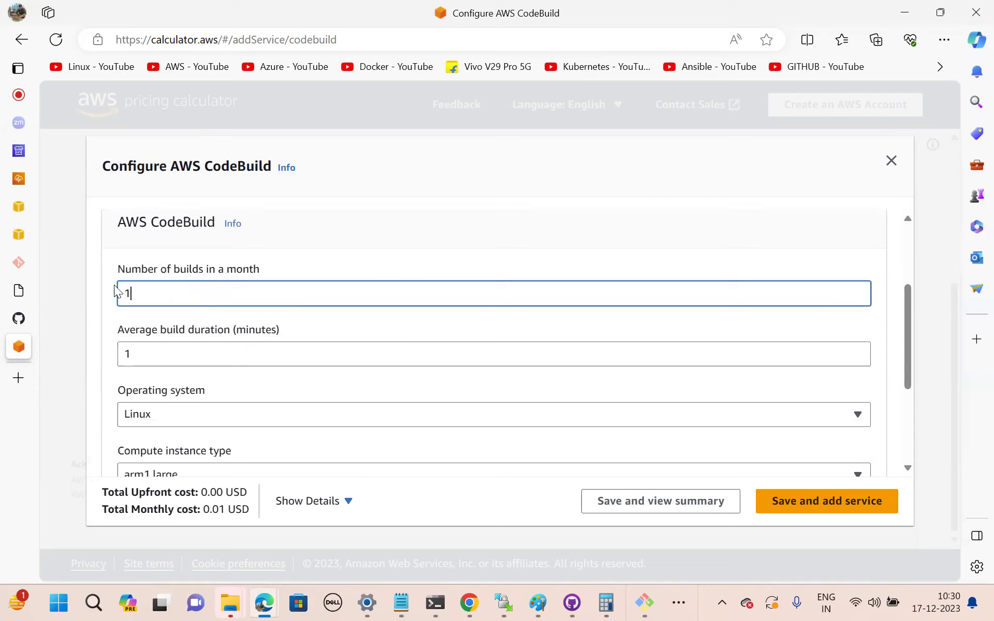
text(0)
click(164, 355)
drag(165, 356, 95, 355)
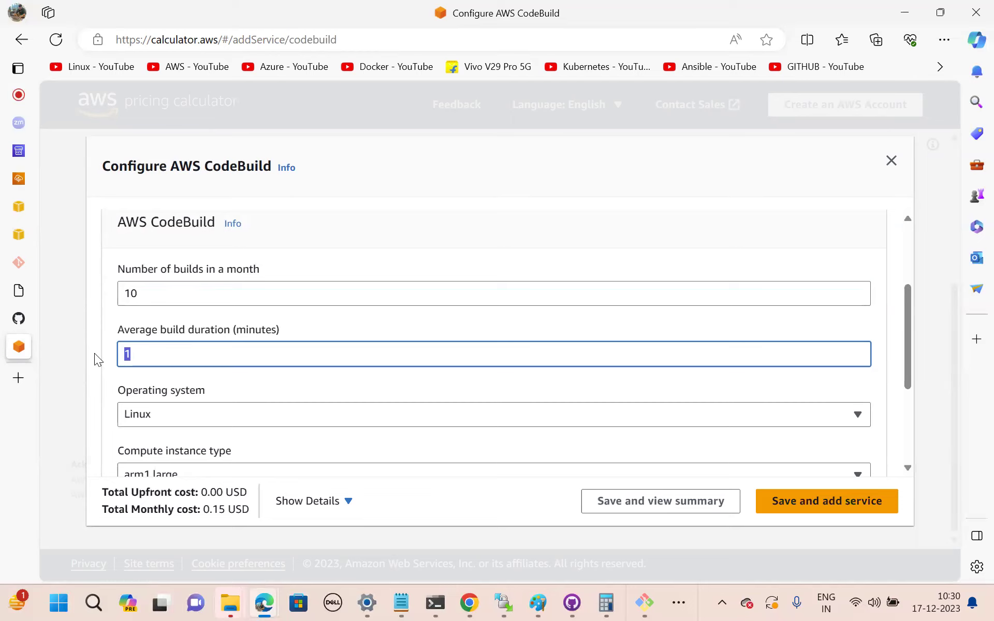
text(10)
Switch the compute instance type to gpu1.large and review the monthly cost.
scroll(320, 401, down, 1)
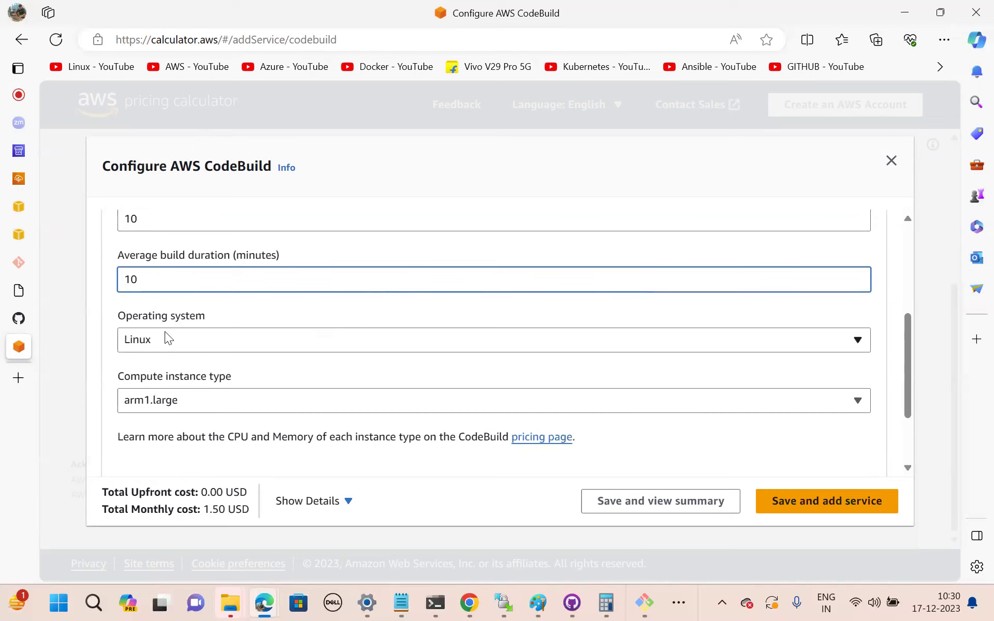
scroll(262, 379, down, 1)
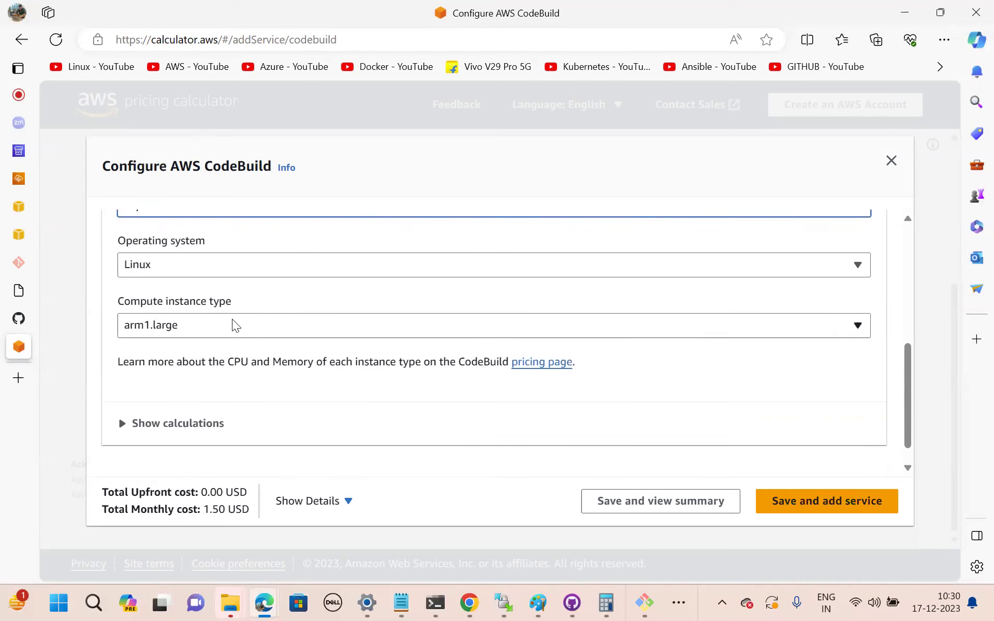
click(235, 326)
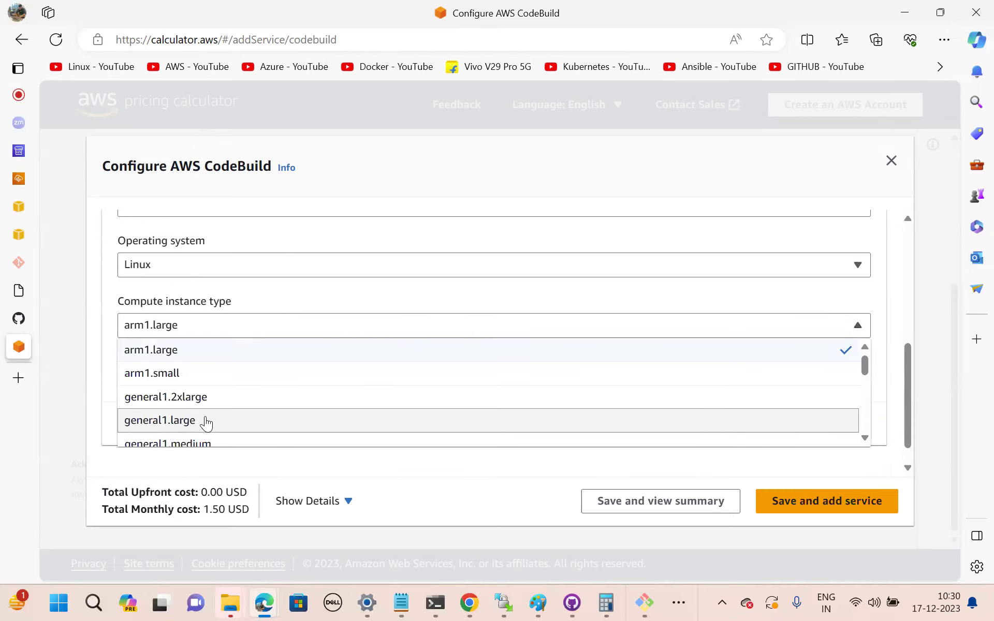
scroll(202, 422, down, 1)
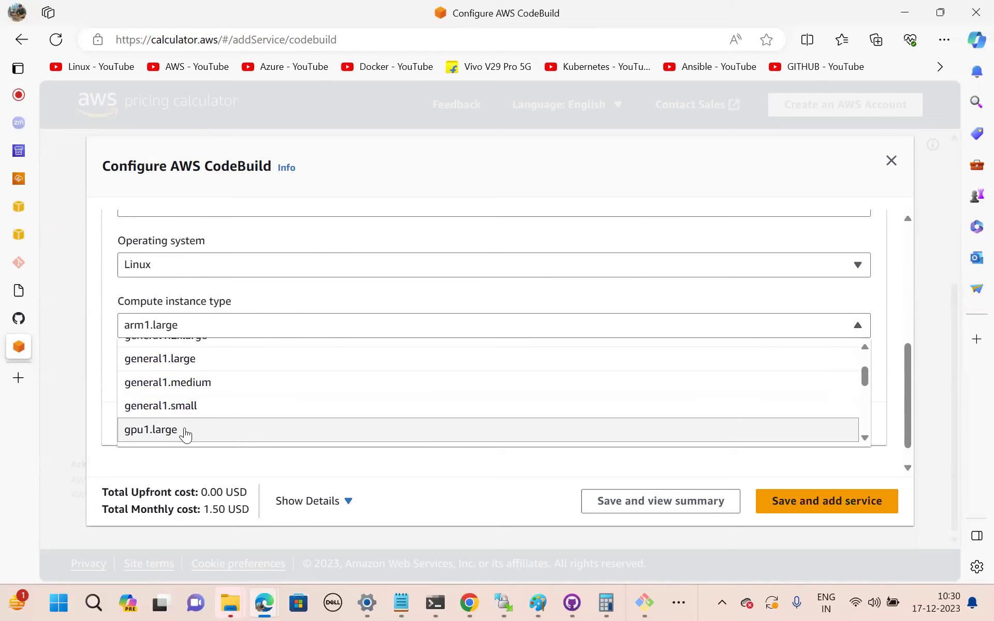
click(185, 431)
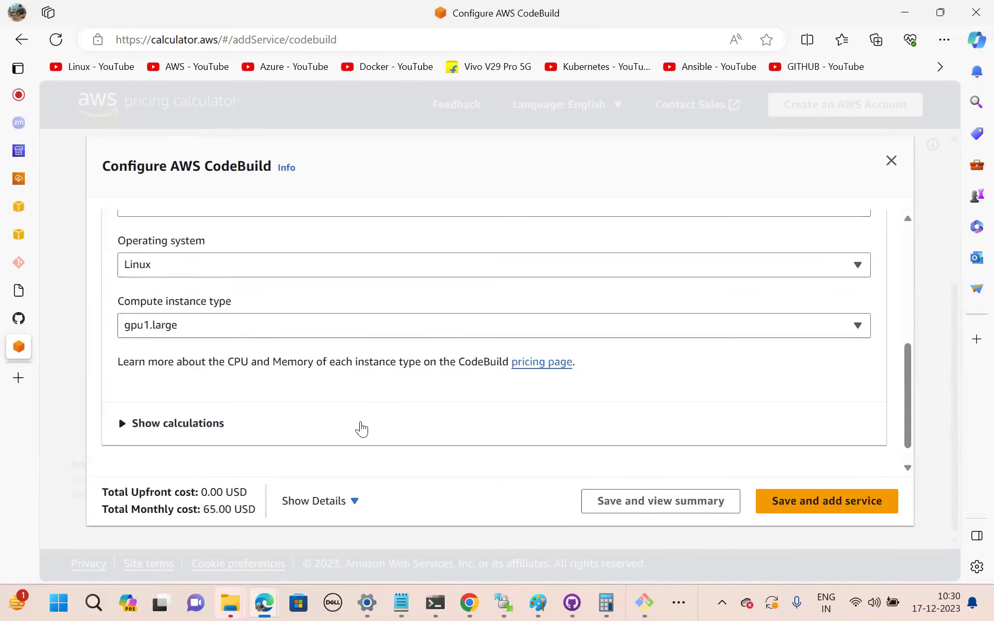
scroll(361, 429, down, 1)
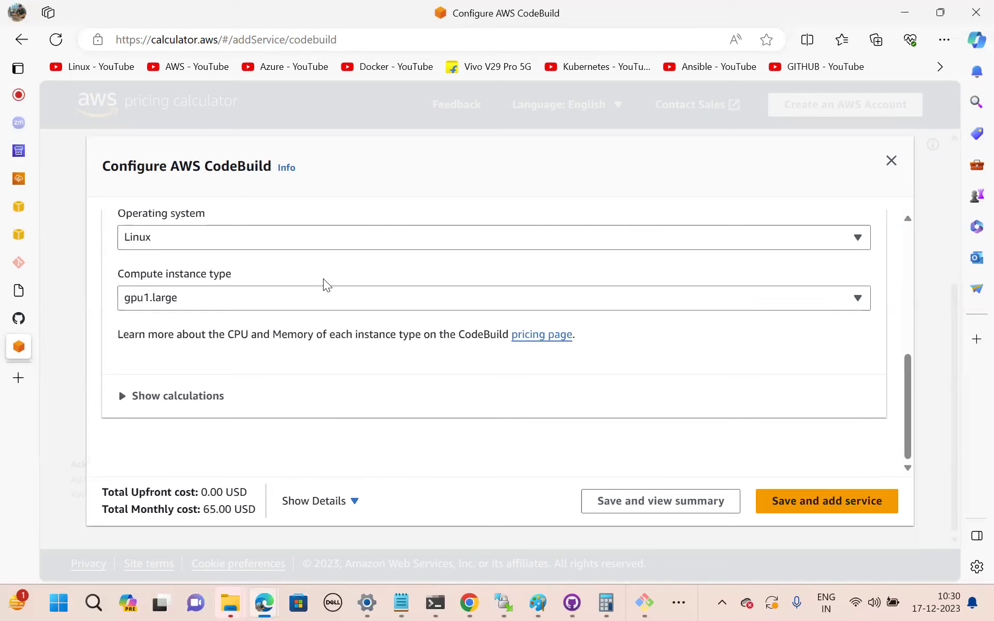
scroll(324, 279, up, 4)
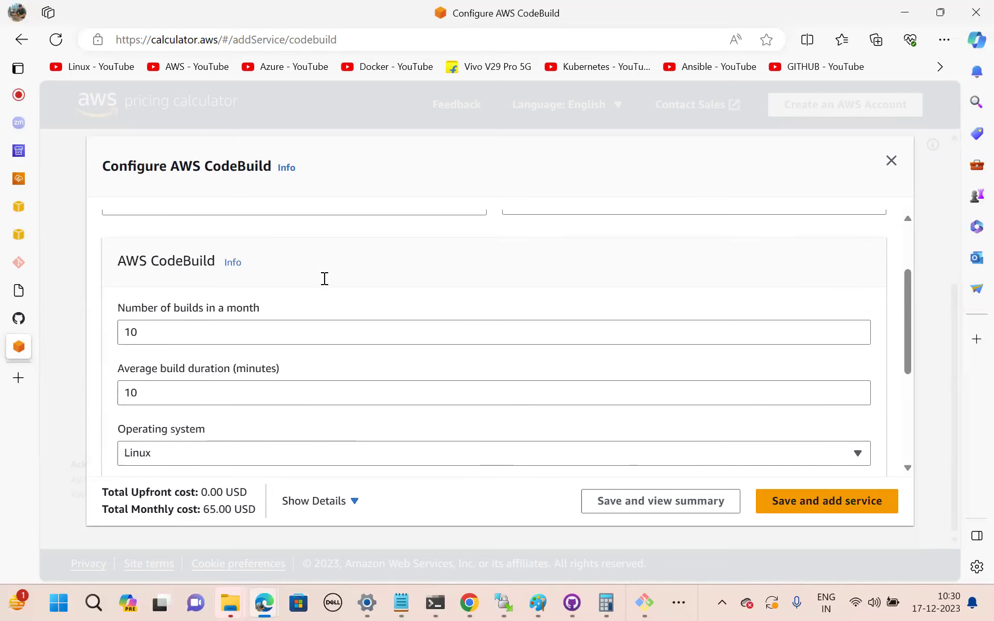
scroll(325, 278, down, 2)
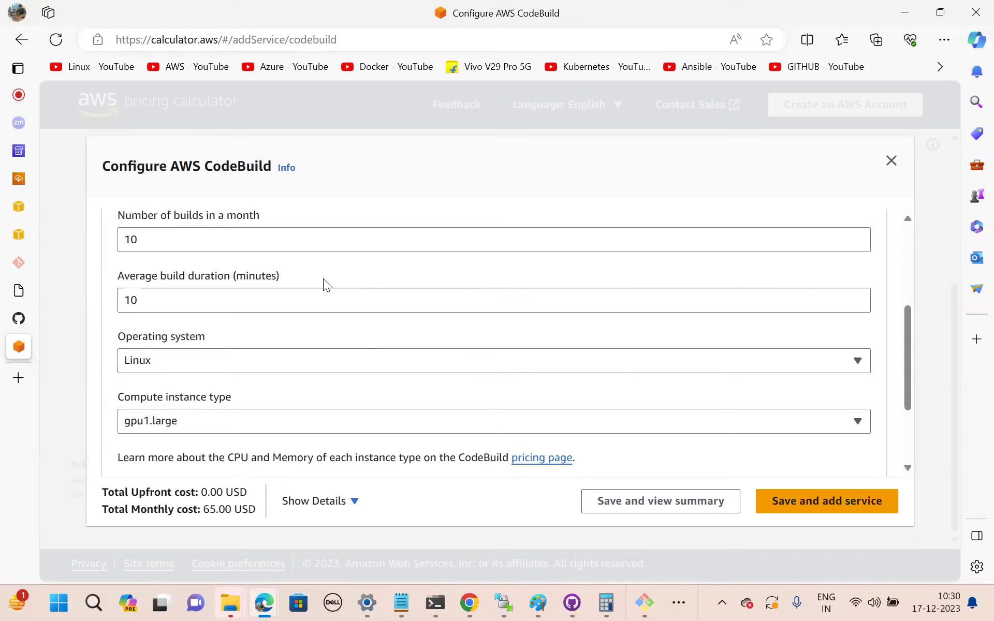
scroll(323, 278, up, 1)
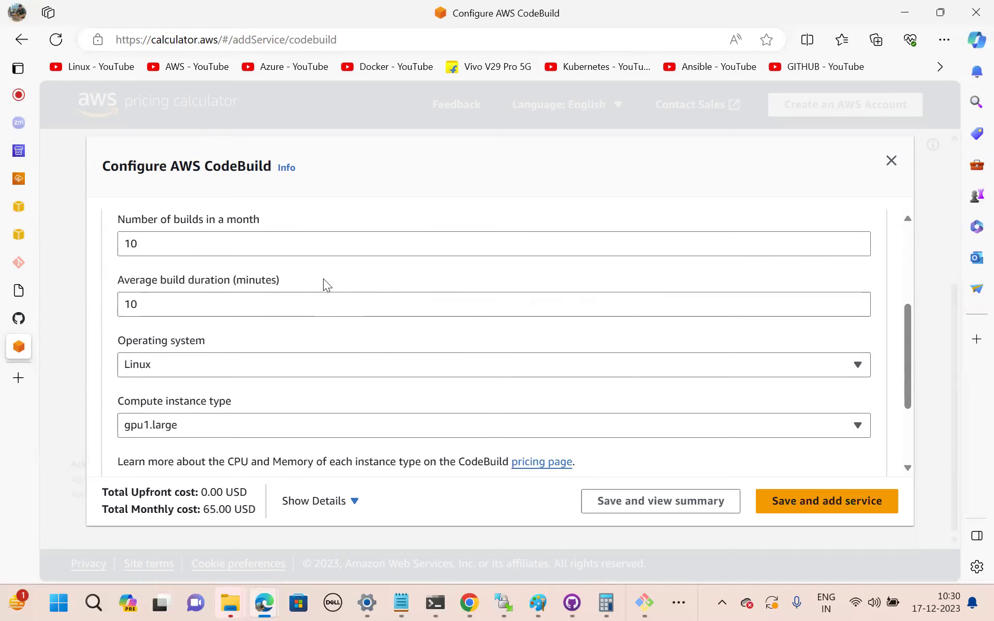
scroll(323, 279, down, 1)
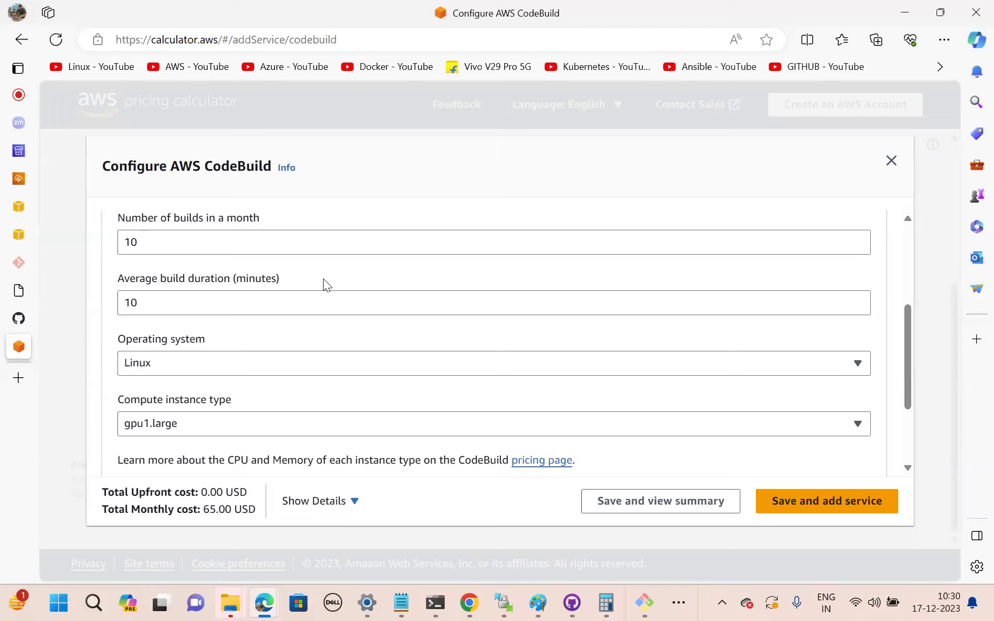
scroll(594, 331, down, 3)
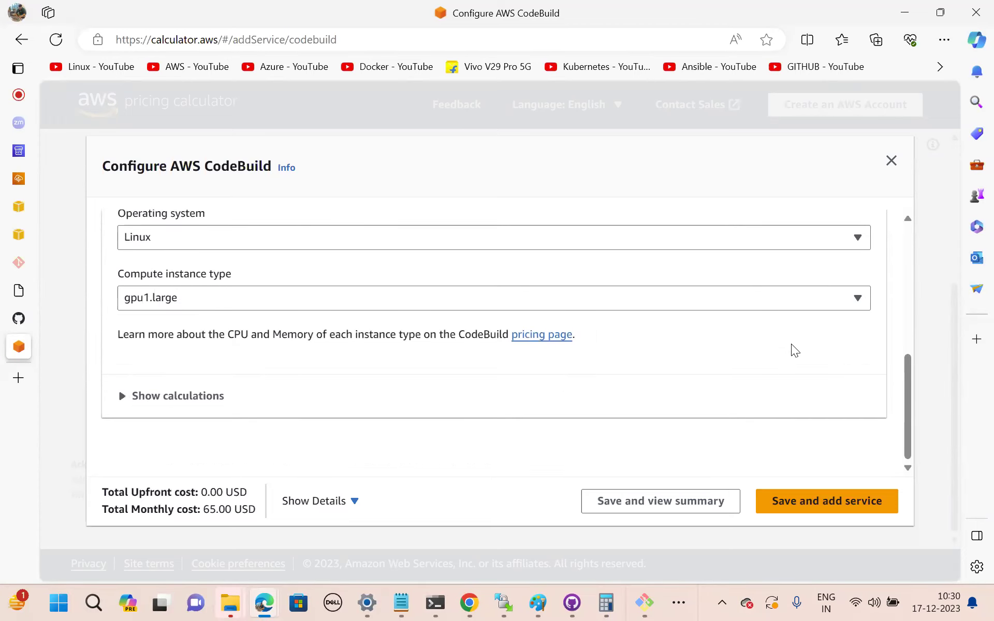
scroll(791, 344, up, 4)
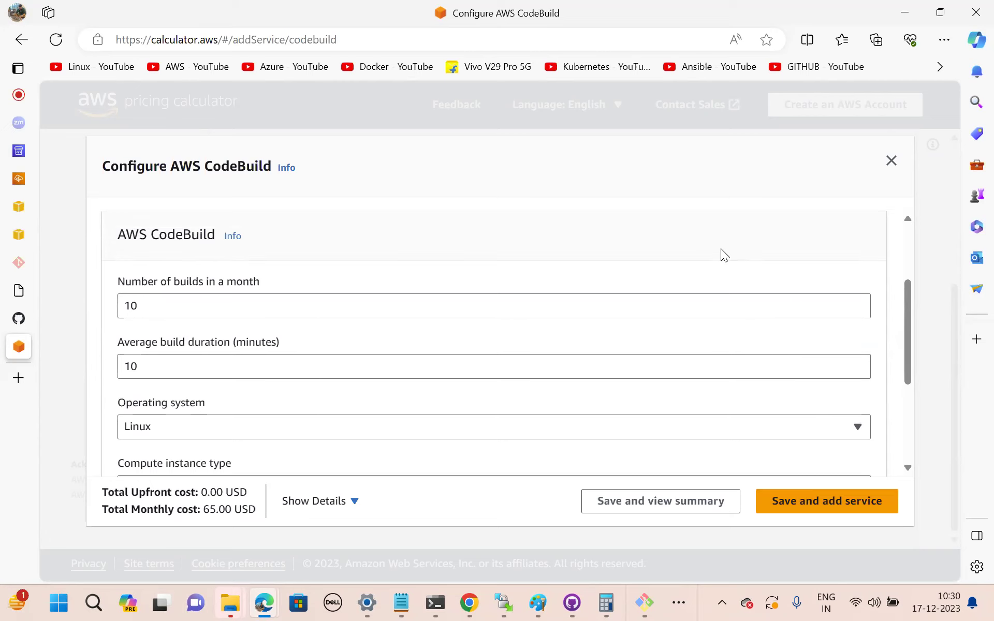
scroll(721, 248, down, 2)
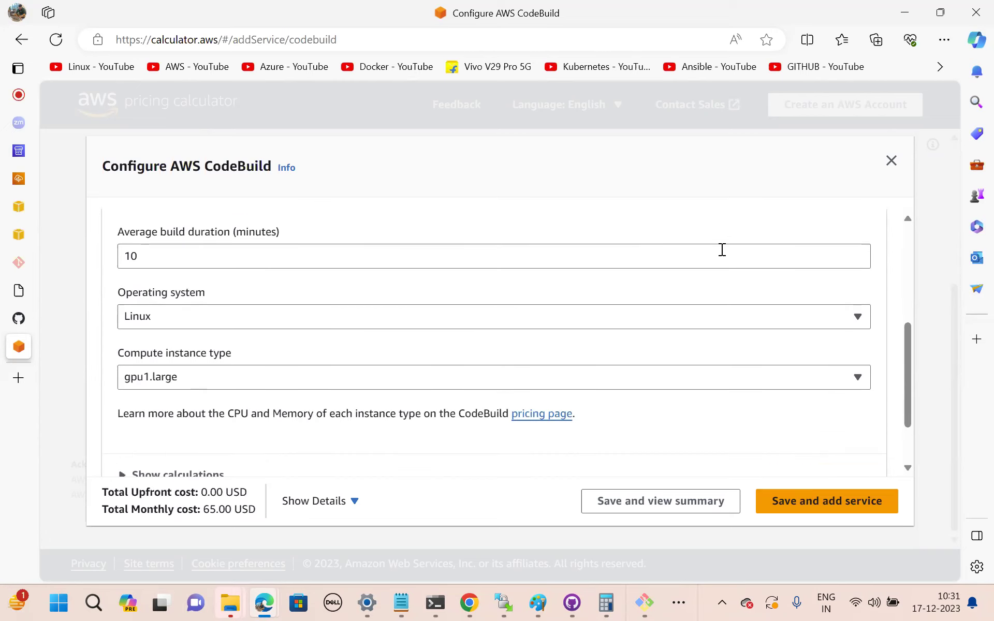
Try arm1.small, then settle on arm1.large at 1.50 USD per month.
click(426, 377)
scroll(274, 340, up, 2)
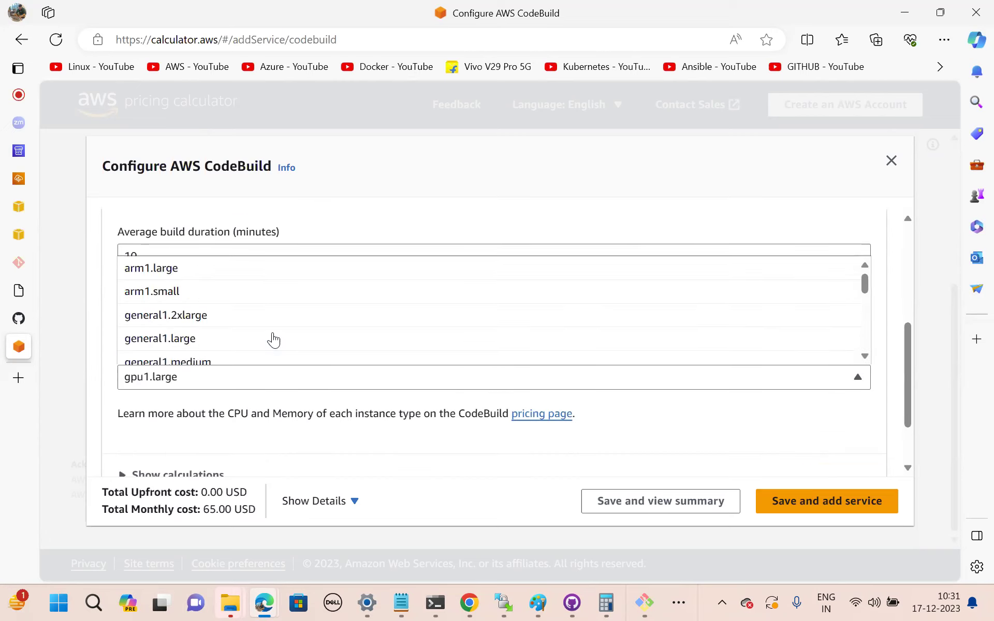
click(181, 293)
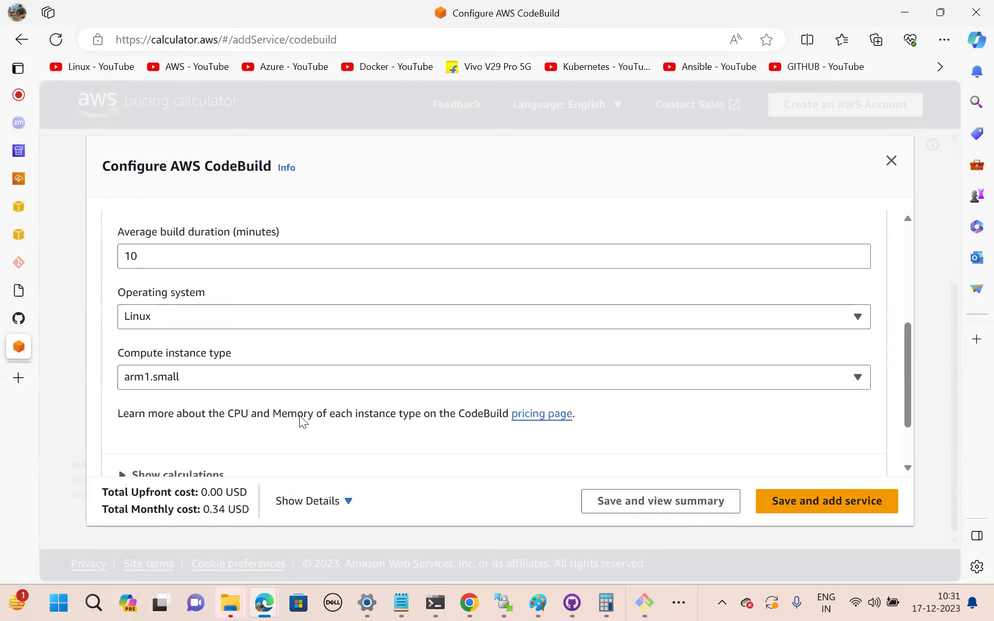
scroll(305, 408, down, 2)
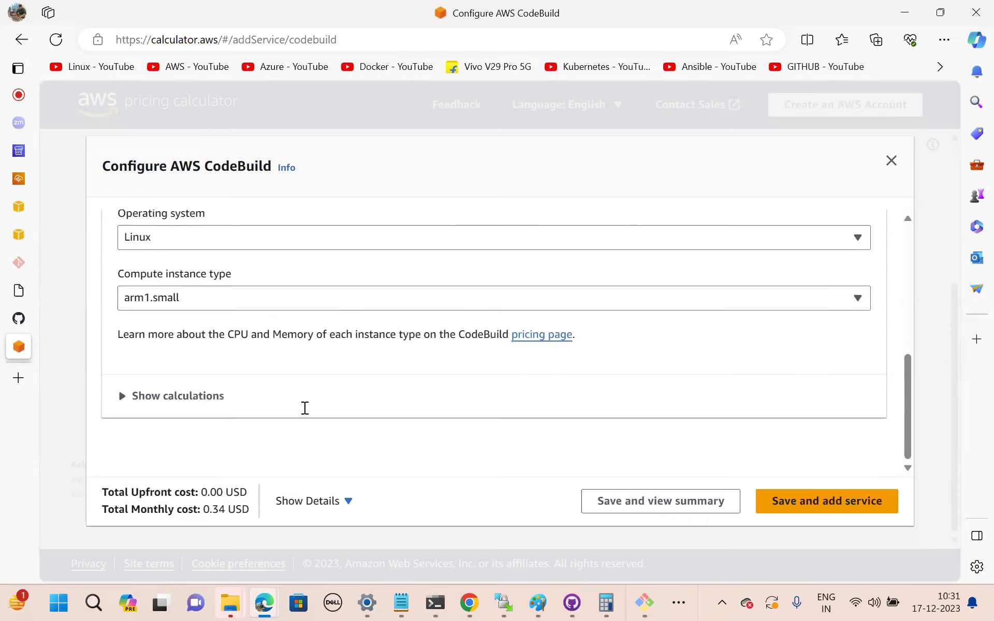
scroll(305, 409, up, 1)
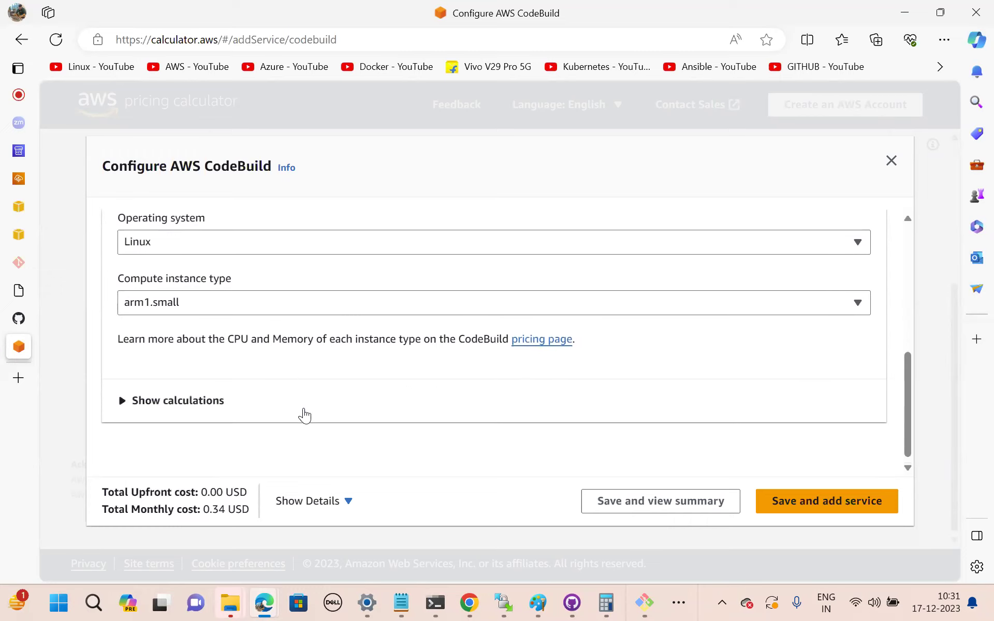
scroll(305, 416, up, 3)
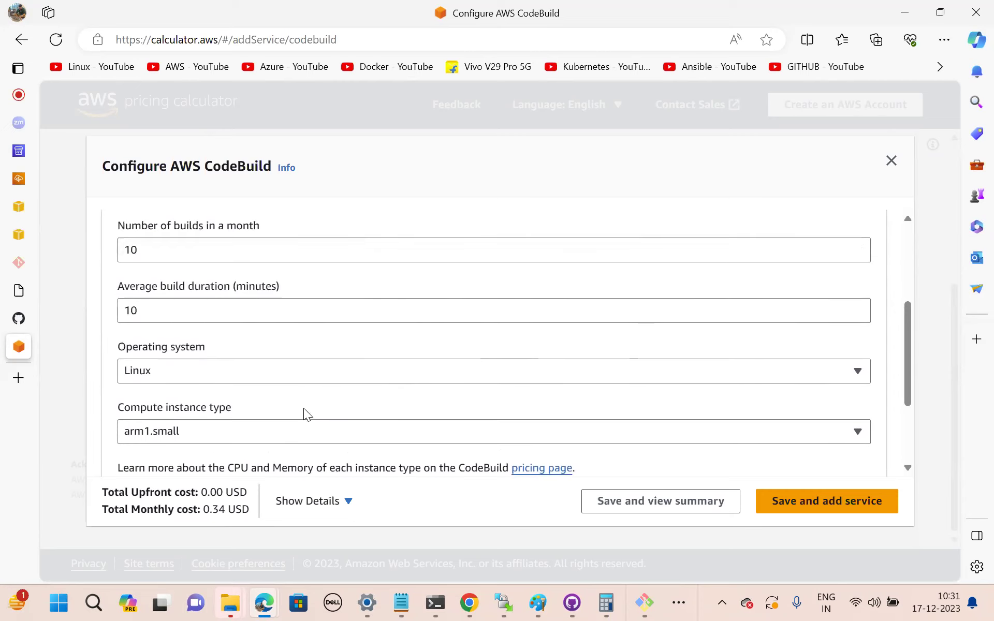
click(258, 429)
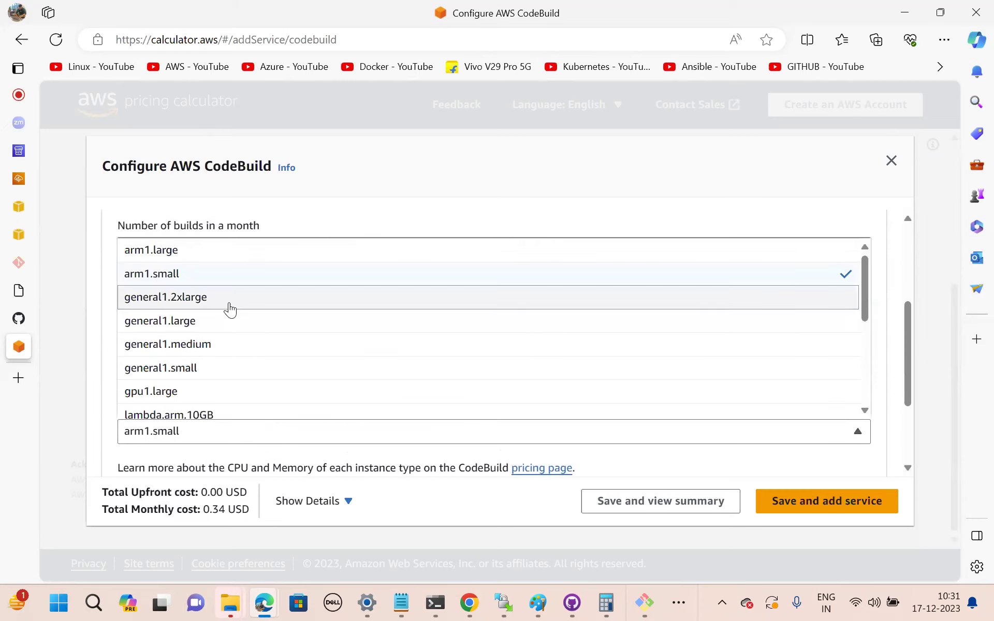
scroll(230, 309, up, 1)
click(182, 284)
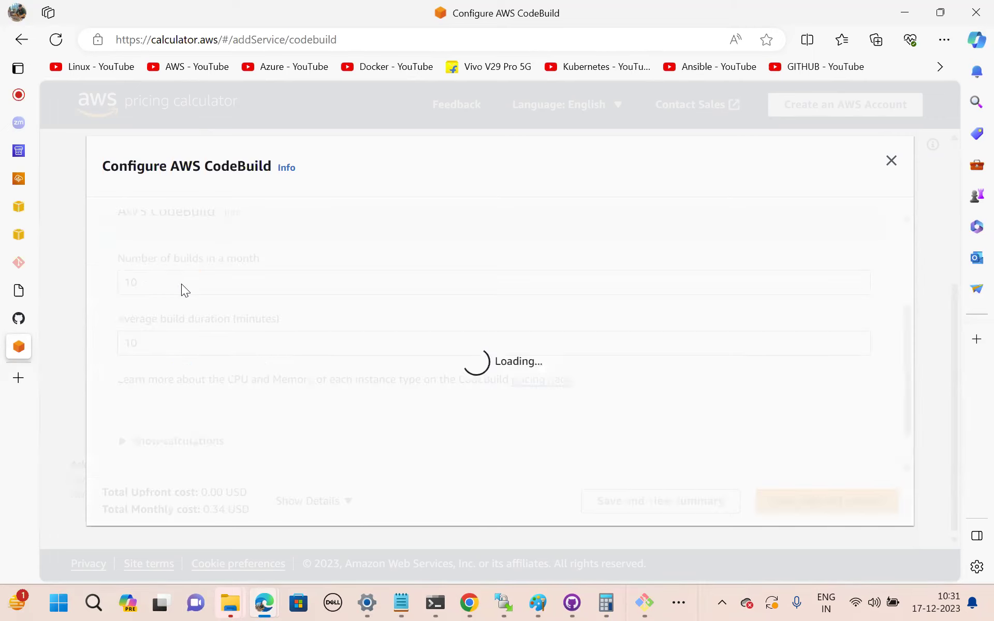
scroll(263, 358, down, 3)
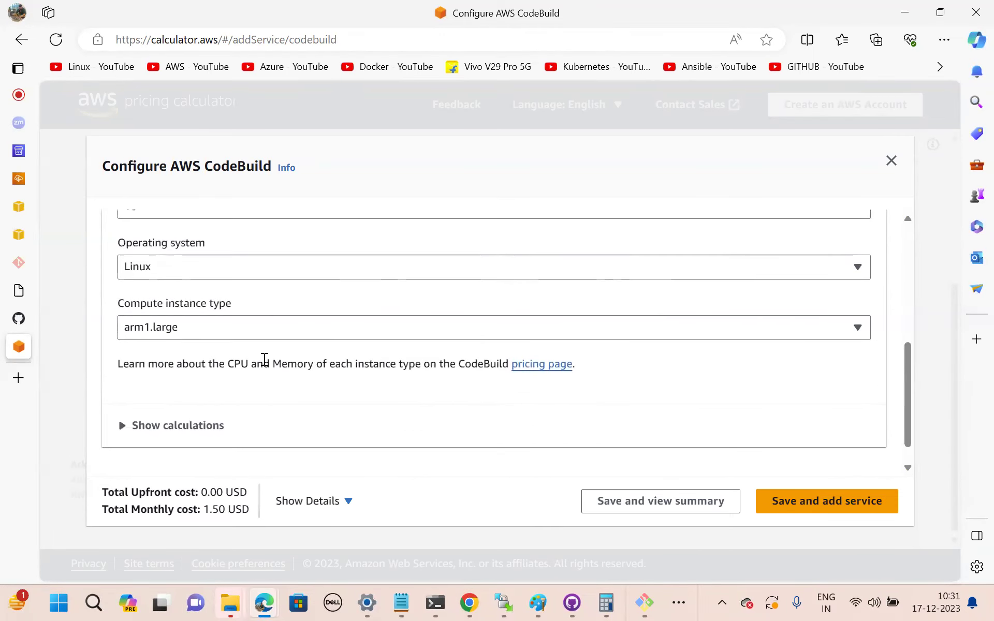
Scroll through Meet's People panel, then return to Prodenv-env, now launched with Green health.
click(31, 173)
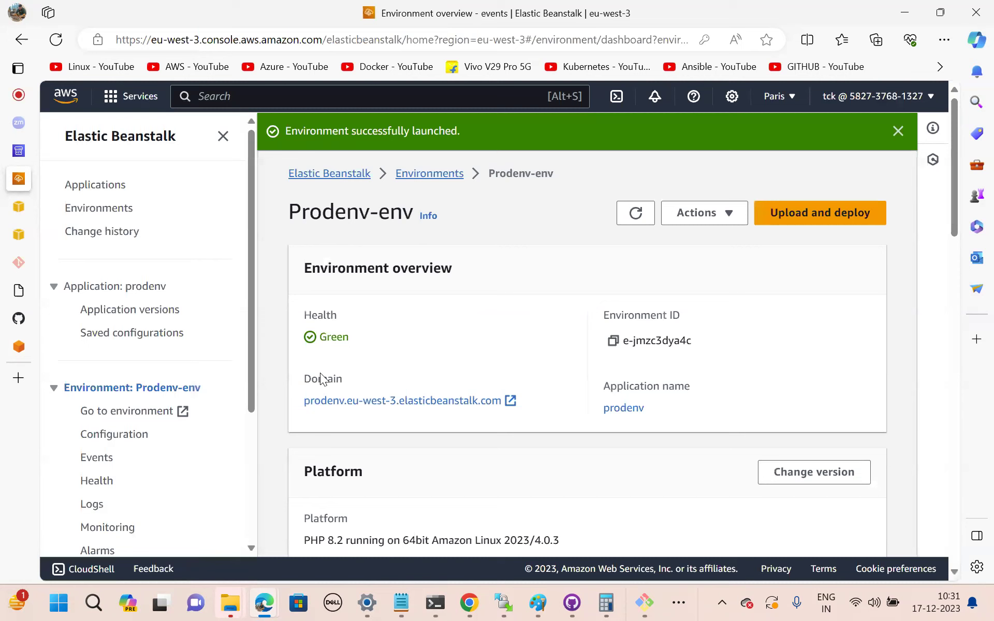
mouse_move(26, 105)
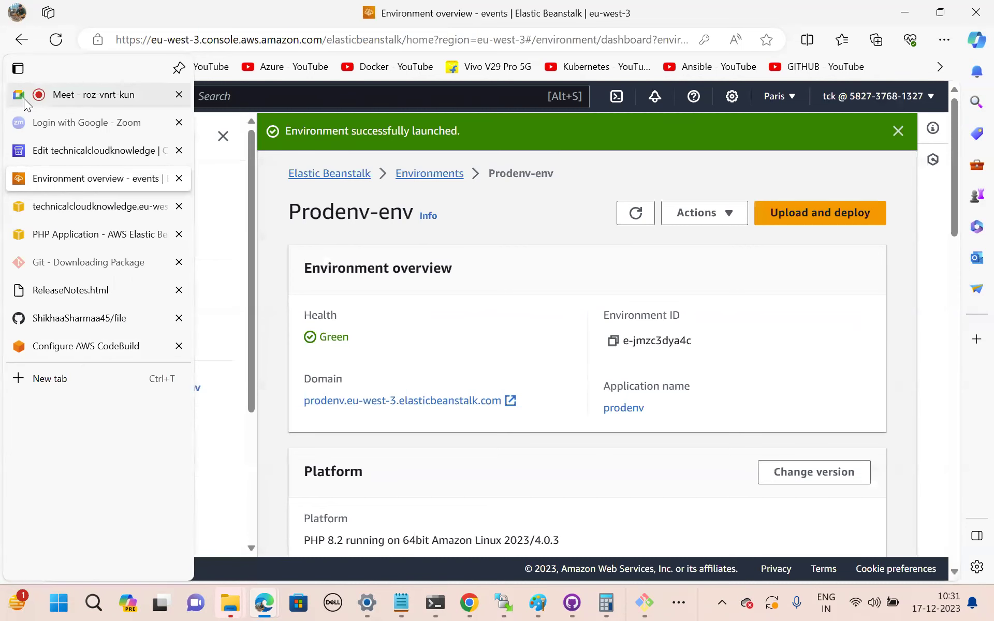
click(78, 95)
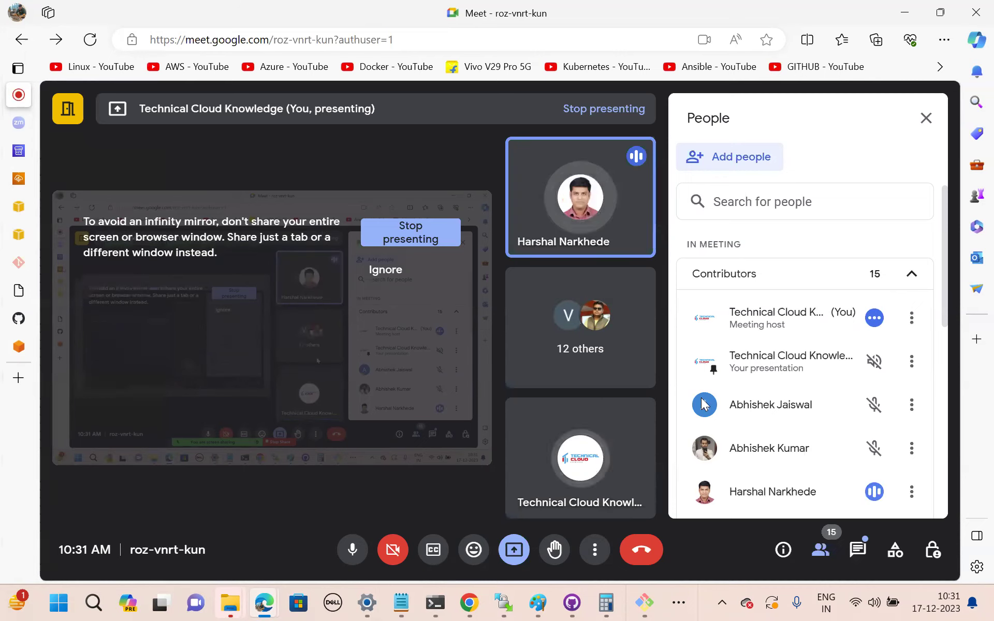
mouse_move(627, 400)
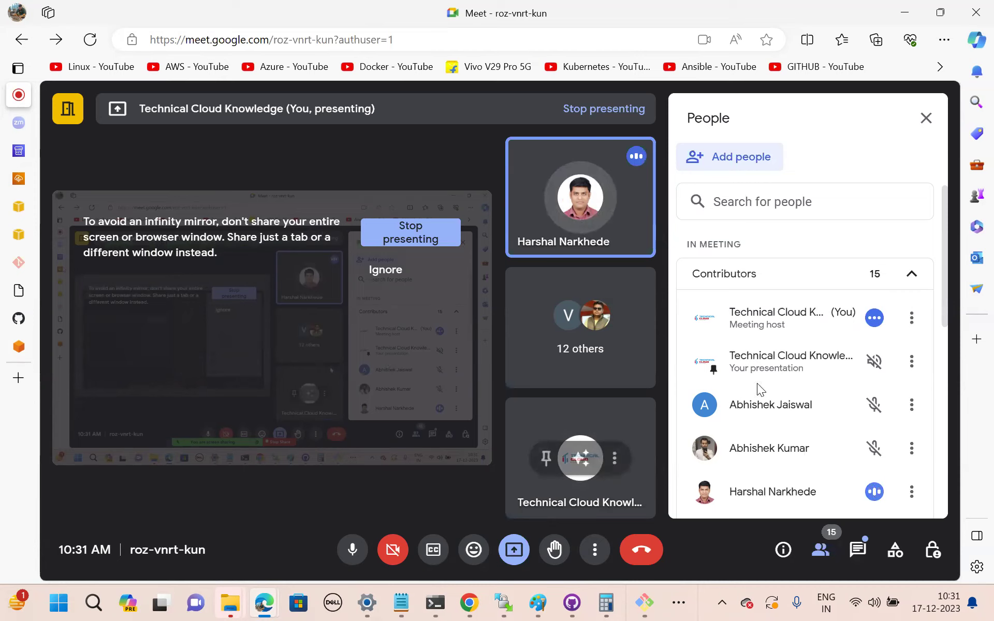
scroll(776, 393, down, 5)
scroll(776, 393, down, 4)
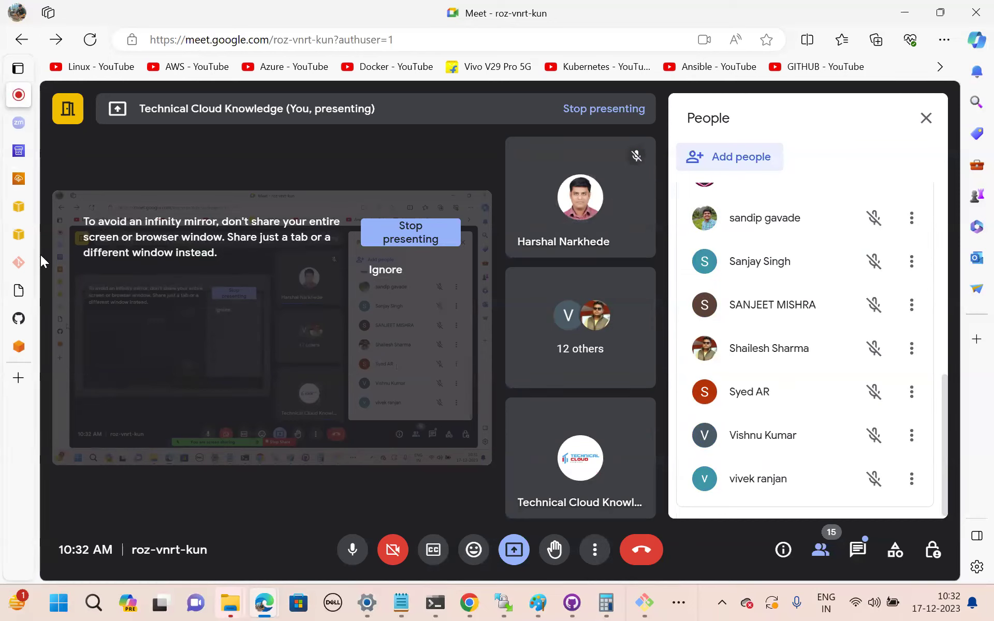
mouse_move(27, 179)
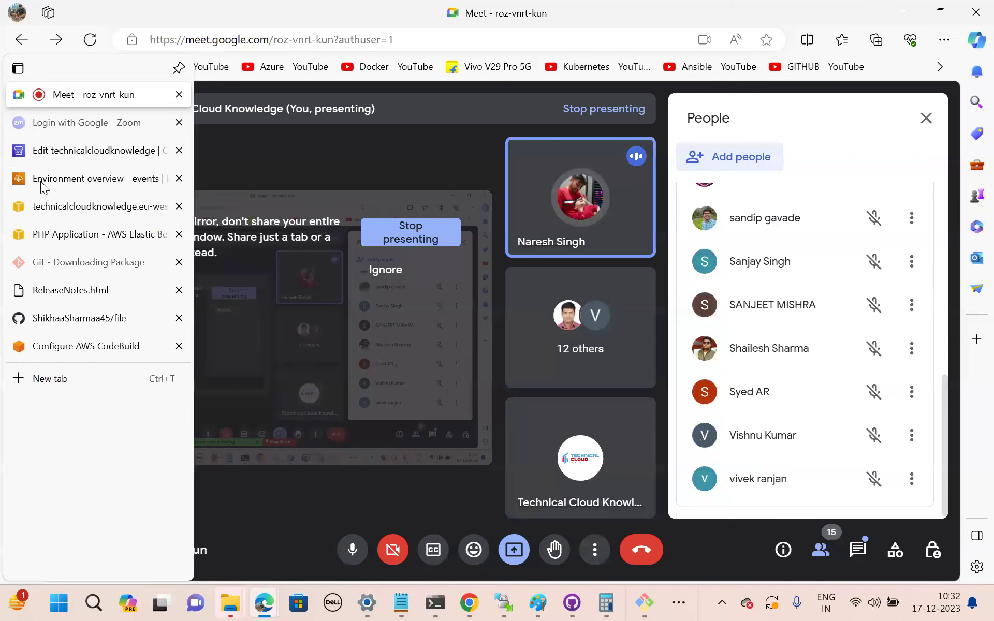
click(47, 180)
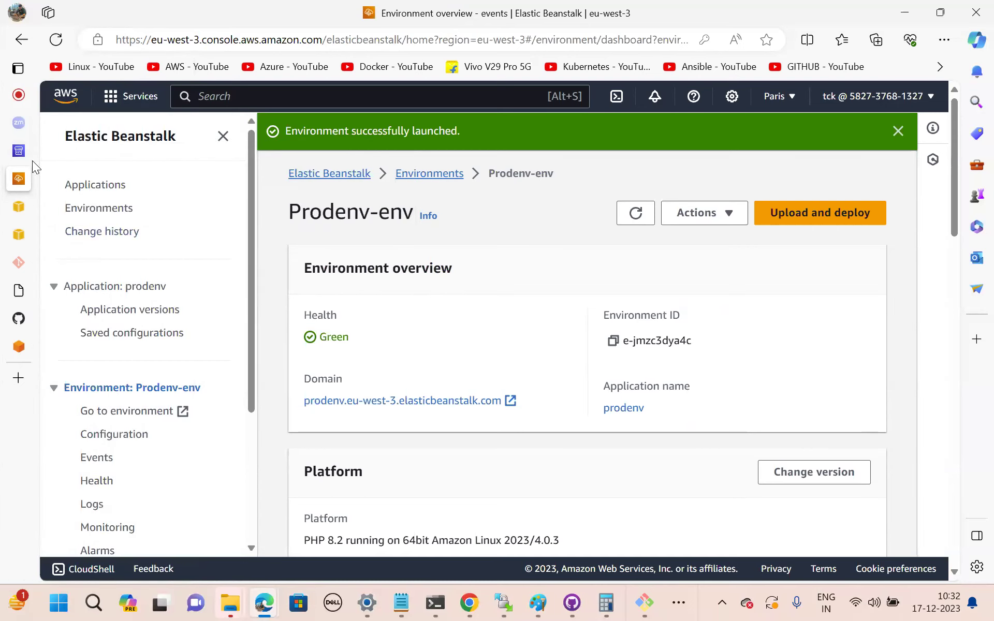
Close the prod action editor without saving and return to the technicalcloudknowledge pipeline overview.
click(17, 152)
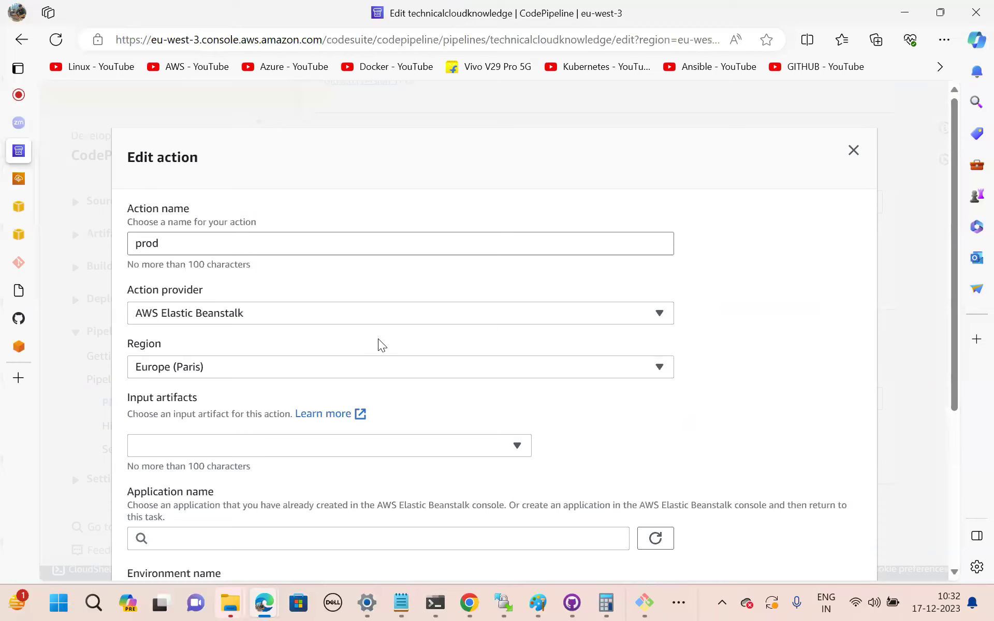
scroll(398, 400, down, 5)
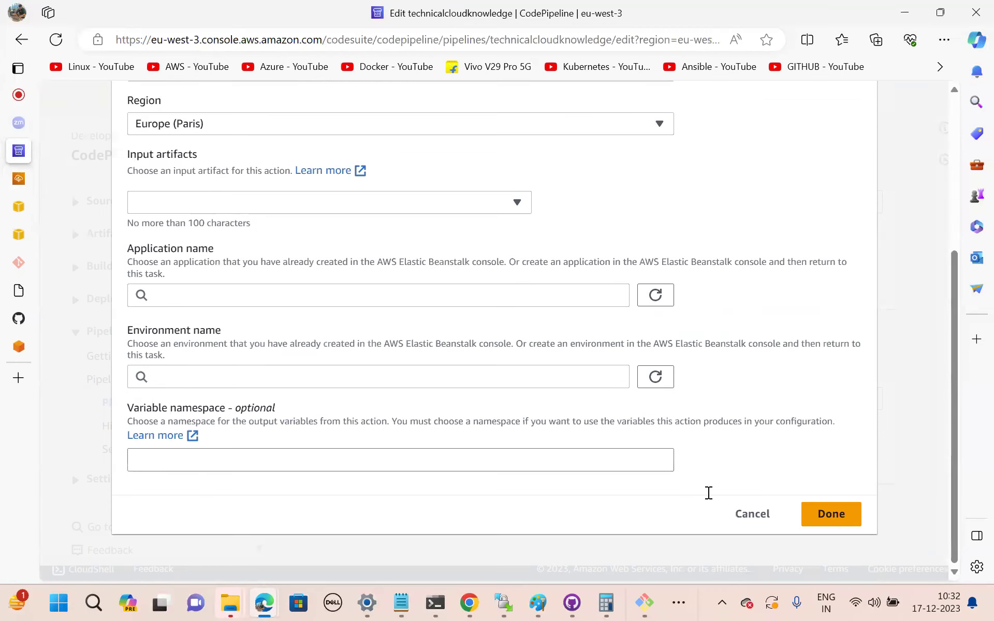
click(738, 515)
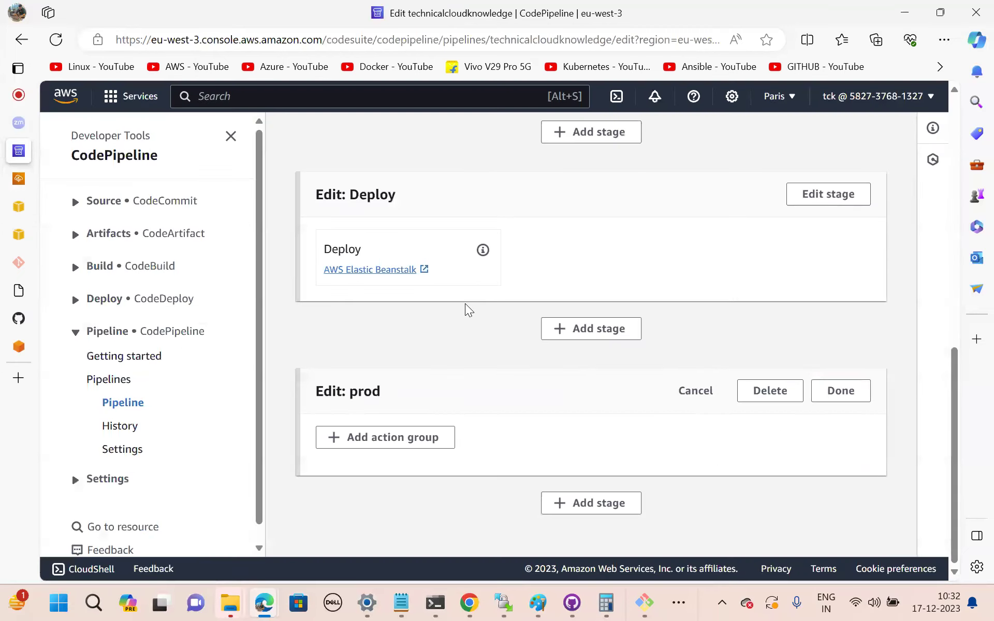
scroll(468, 310, up, 9)
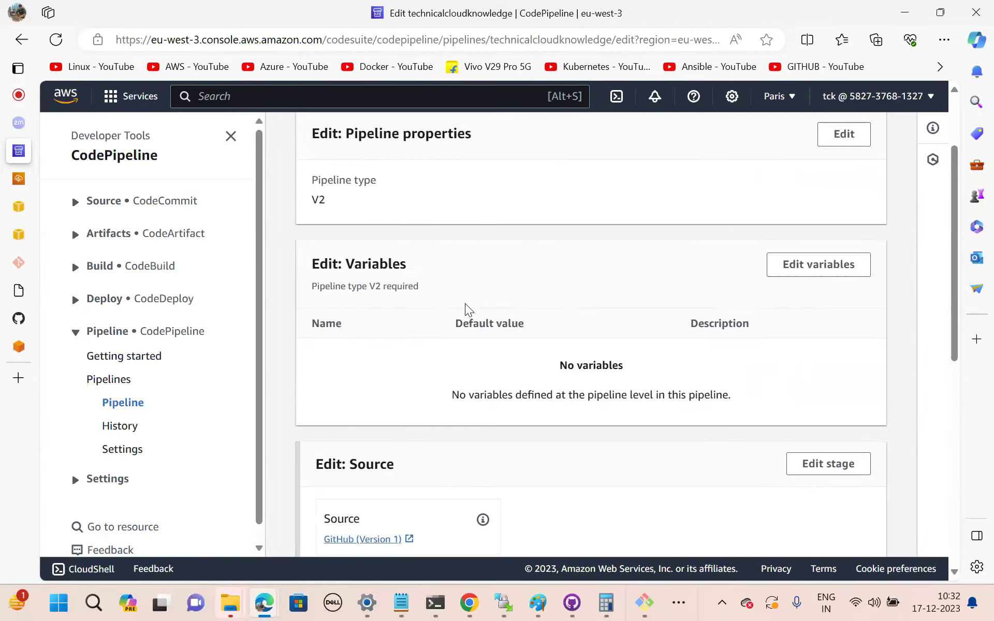
scroll(469, 309, up, 2)
click(615, 136)
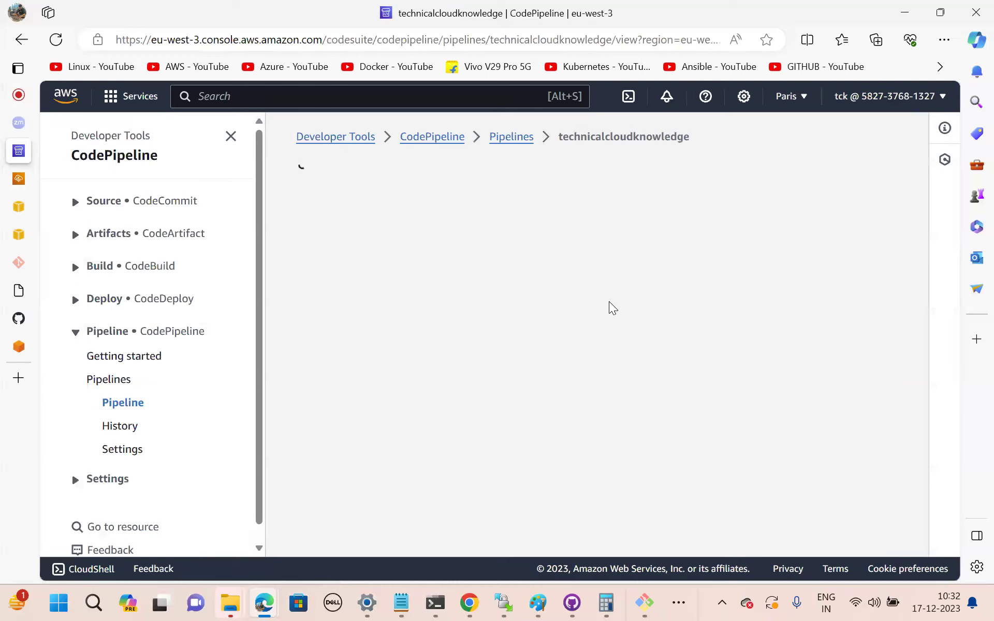
scroll(553, 325, down, 4)
scroll(552, 321, down, 1)
scroll(553, 321, up, 5)
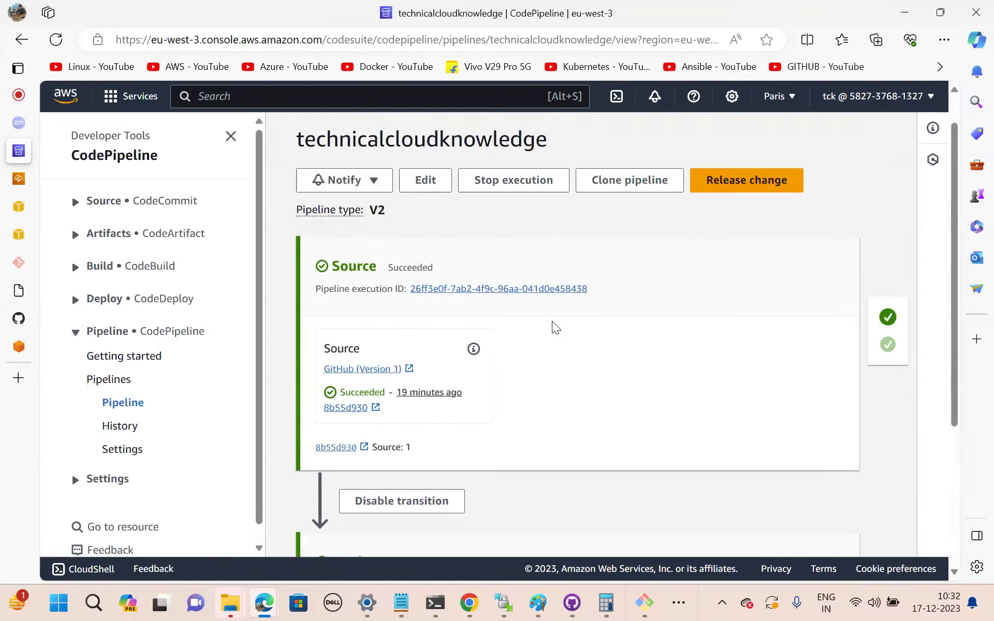
Edit the pipeline and add a stage named prod after the Deploy stage.
click(426, 220)
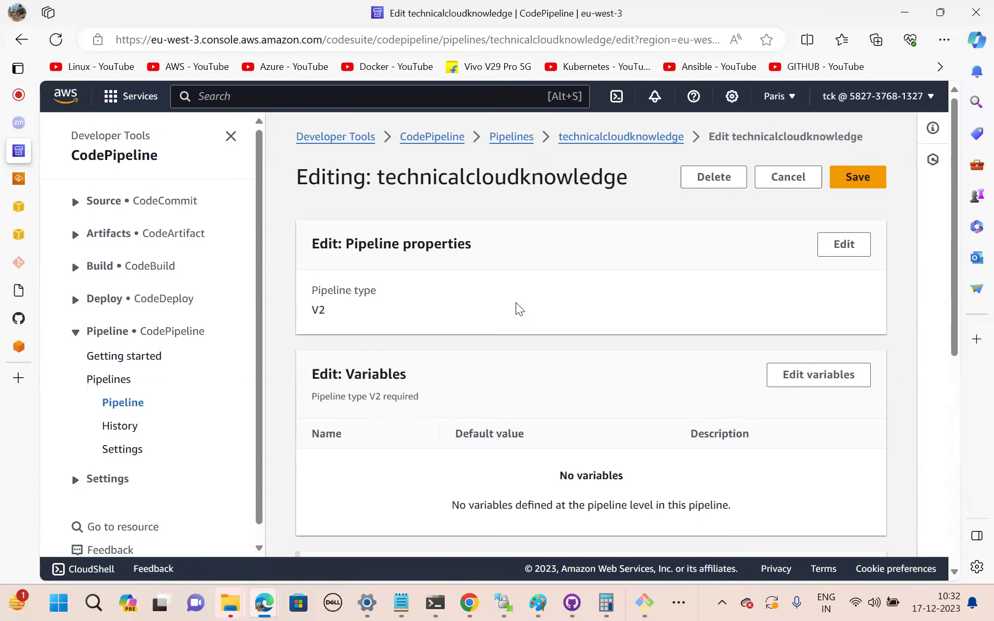
scroll(519, 309, down, 7)
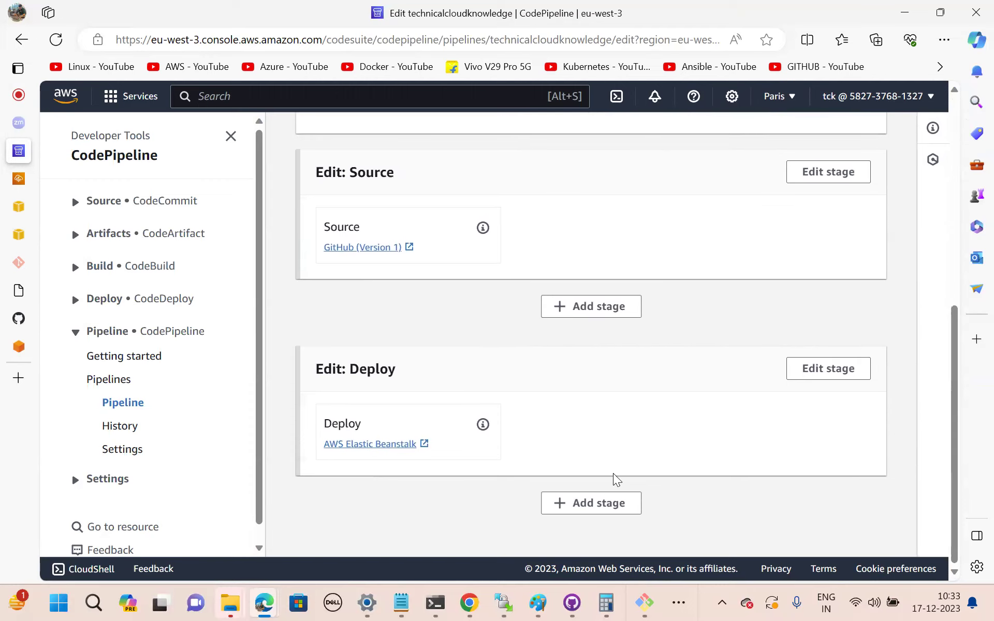
click(577, 504)
click(429, 326)
text(prod)
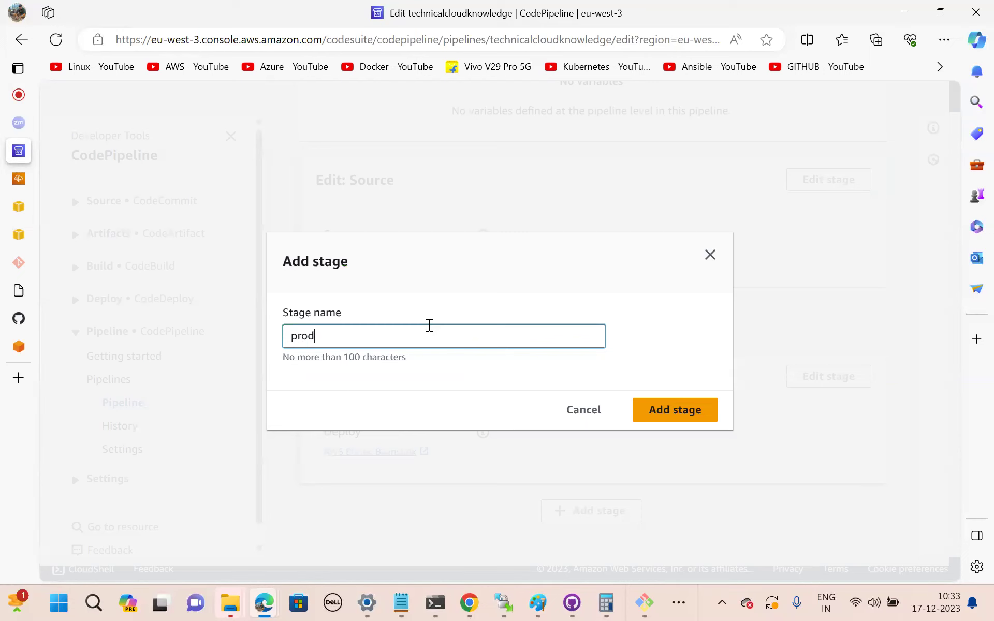
click(691, 412)
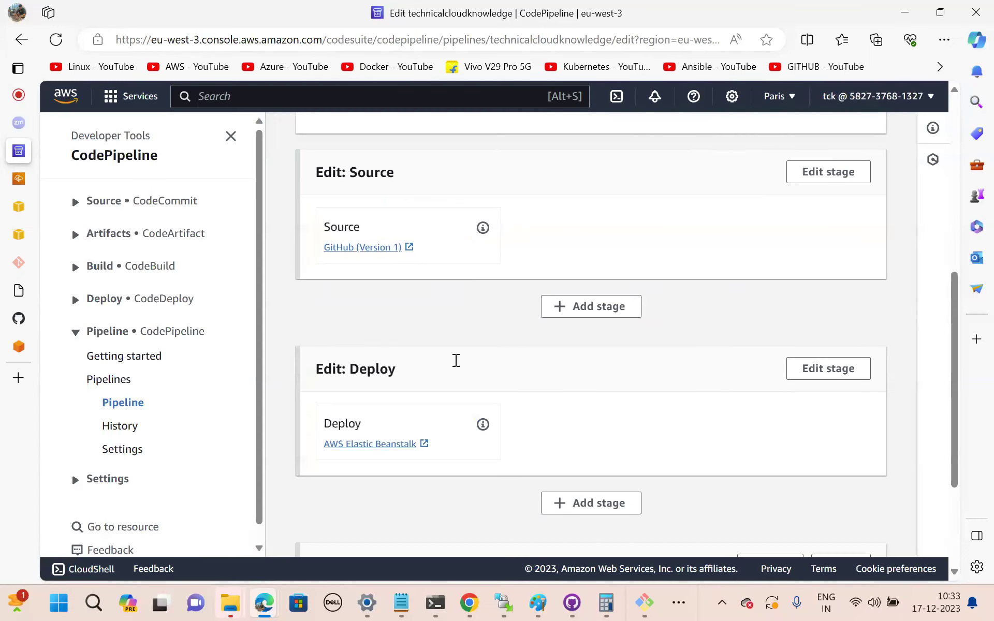
scroll(456, 363, down, 3)
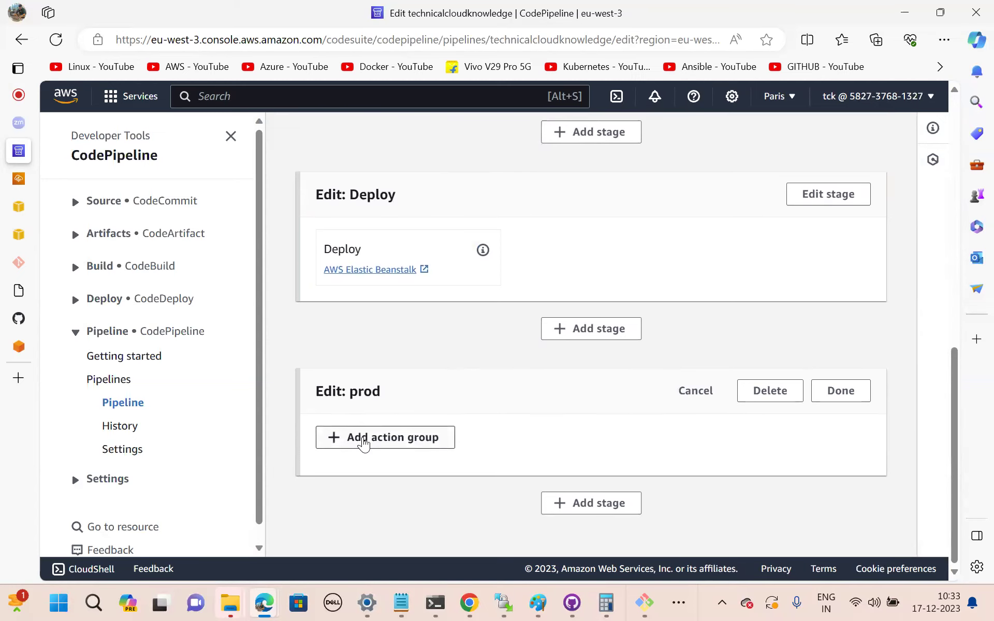
Add an action named prod using AWS Elastic Beanstalk with SourceArtifact as input.
click(364, 441)
click(256, 245)
text(prod)
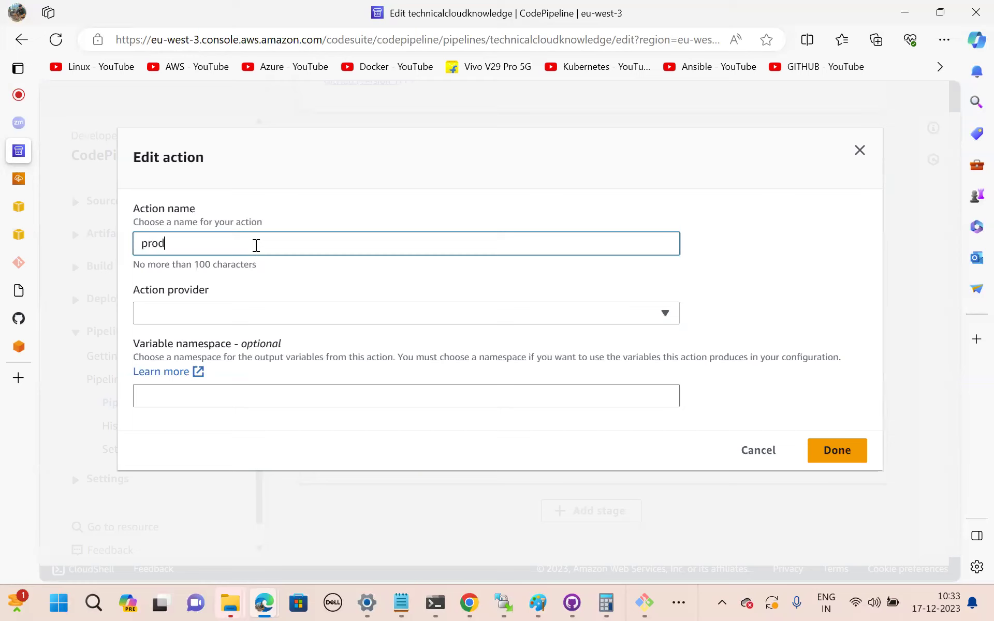
click(241, 323)
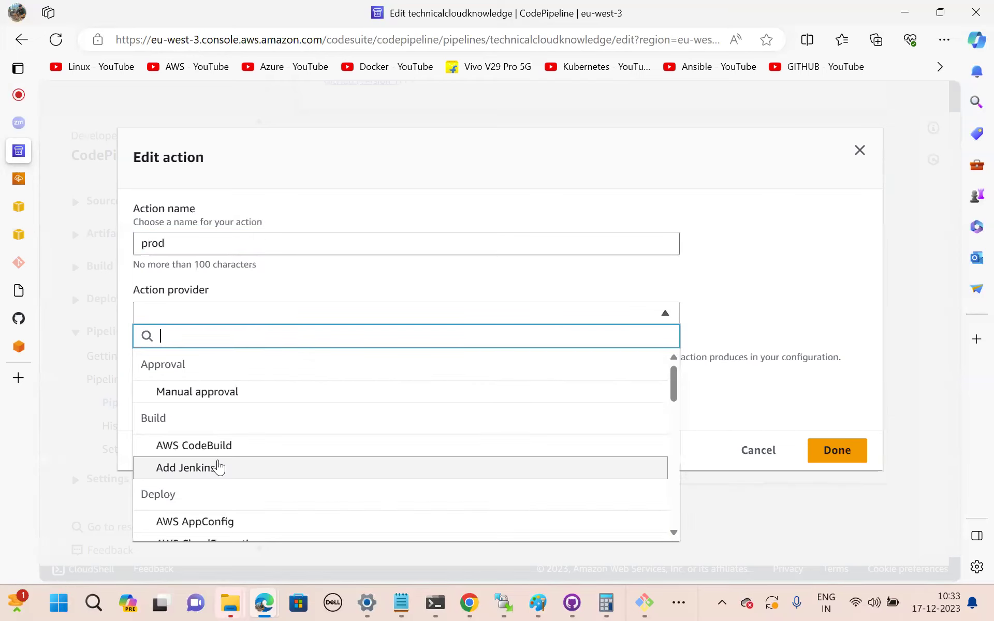
scroll(217, 466, down, 3)
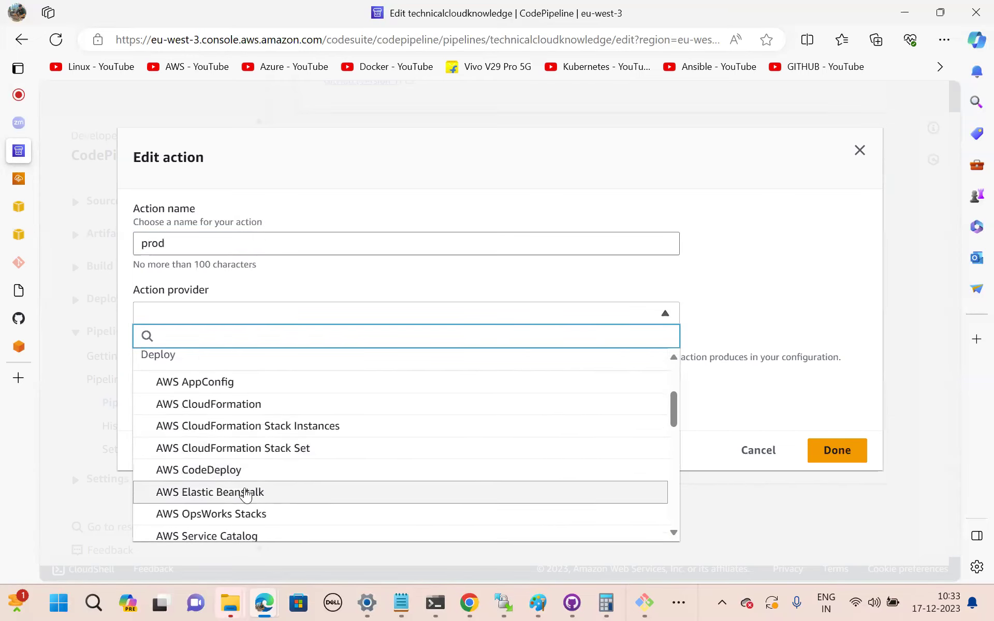
click(245, 493)
click(224, 447)
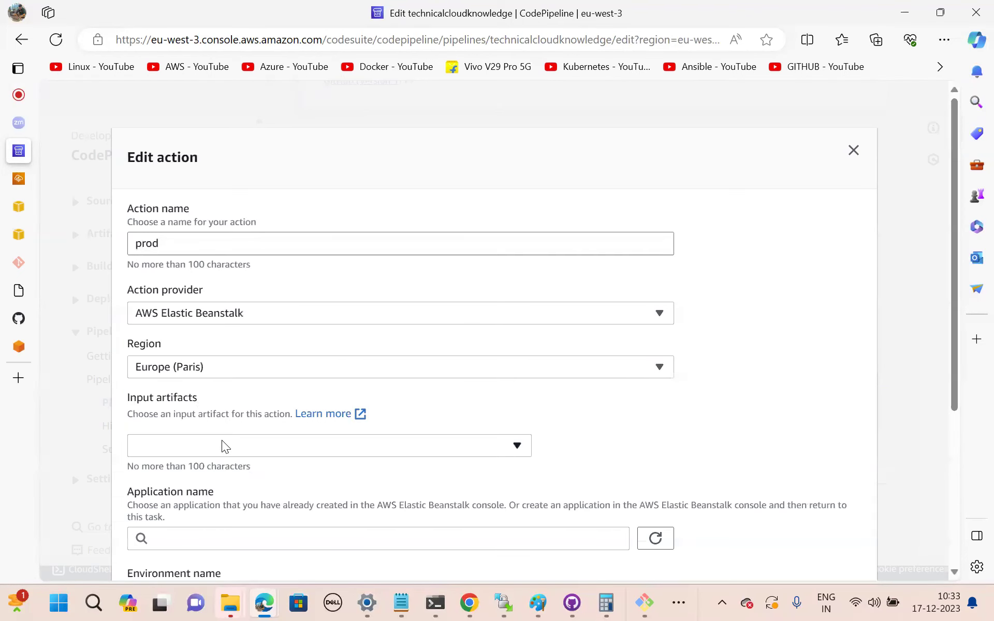
click(193, 475)
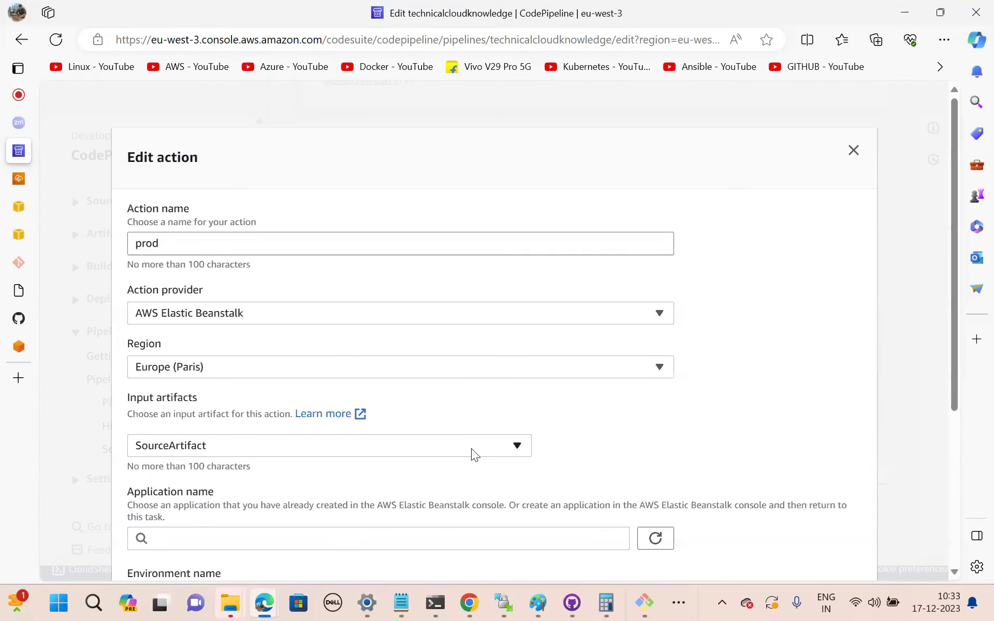
scroll(392, 448, down, 3)
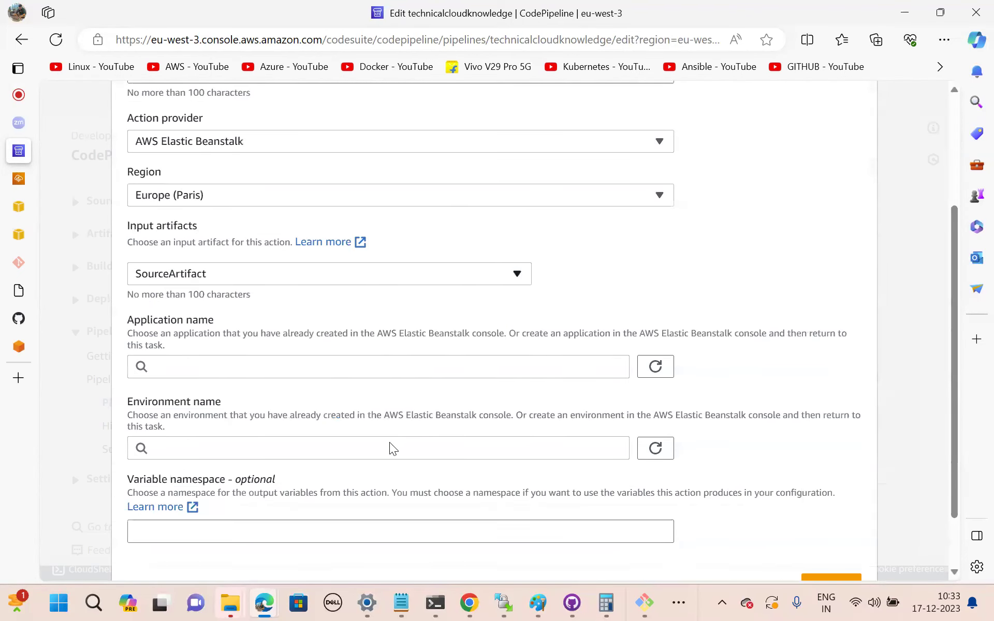
Target the prodenv application's Prodenv-env environment, finish the prod stage and save the pipeline.
click(226, 359)
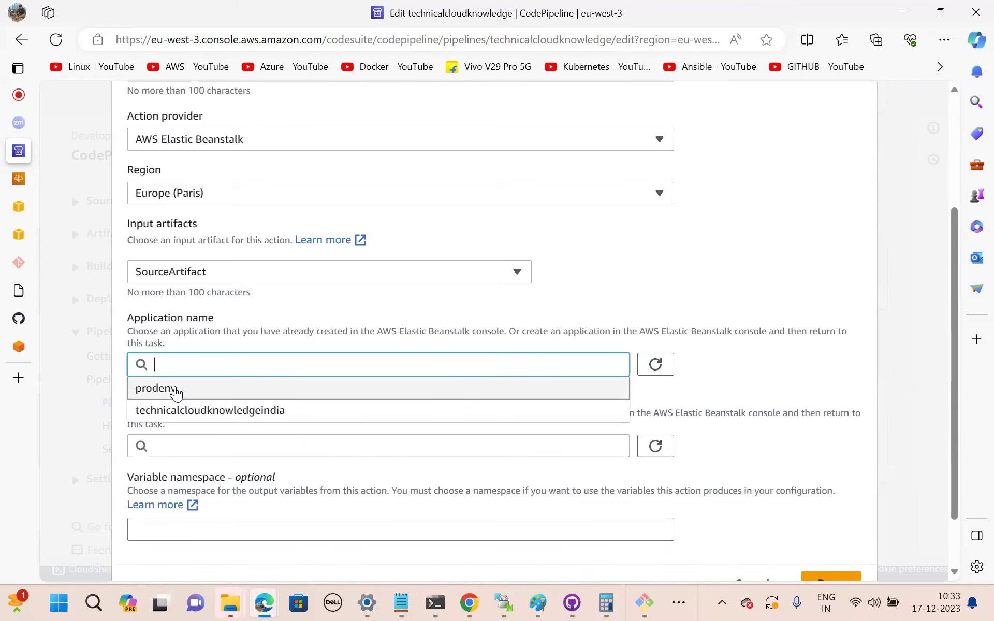
click(165, 396)
click(198, 449)
click(176, 465)
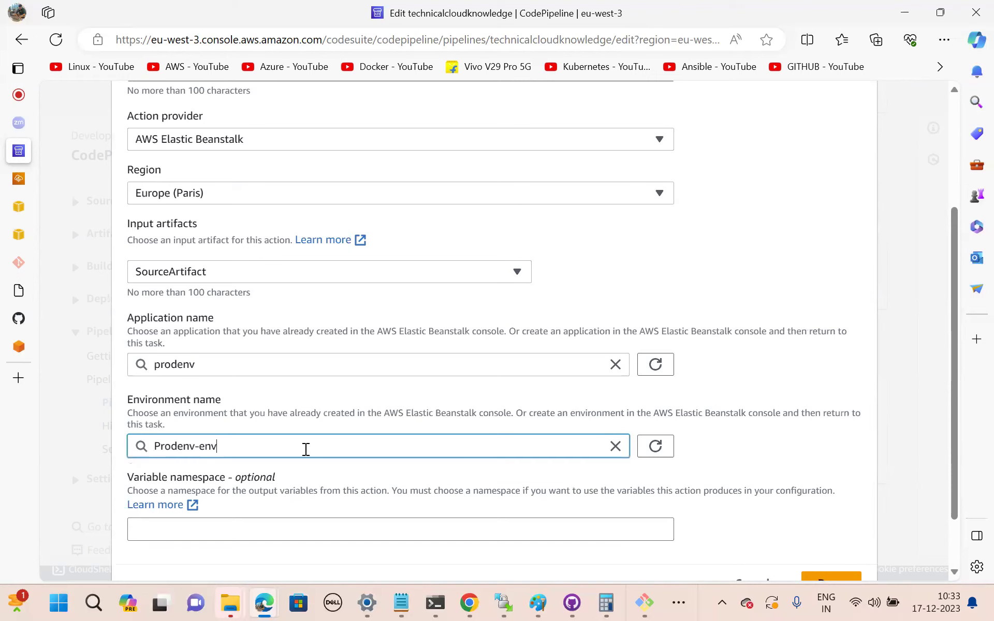
scroll(306, 450, down, 1)
click(828, 513)
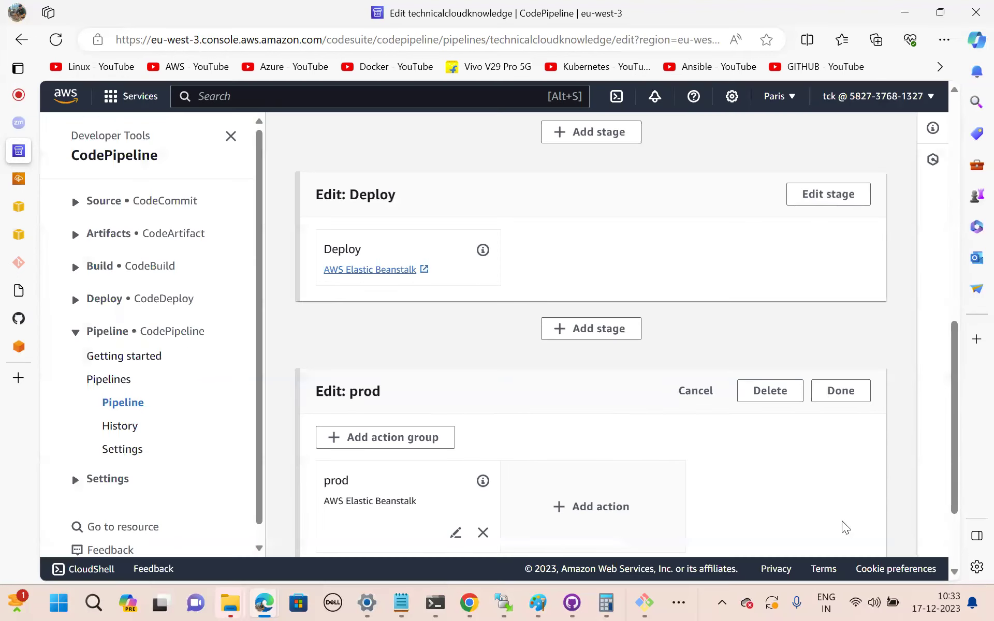
scroll(658, 438, down, 3)
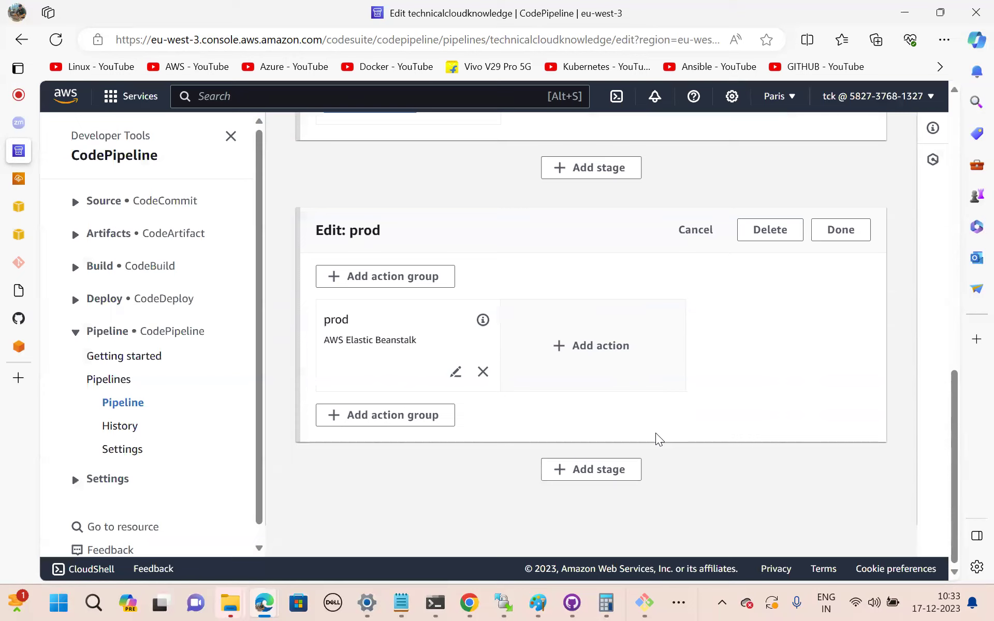
click(848, 269)
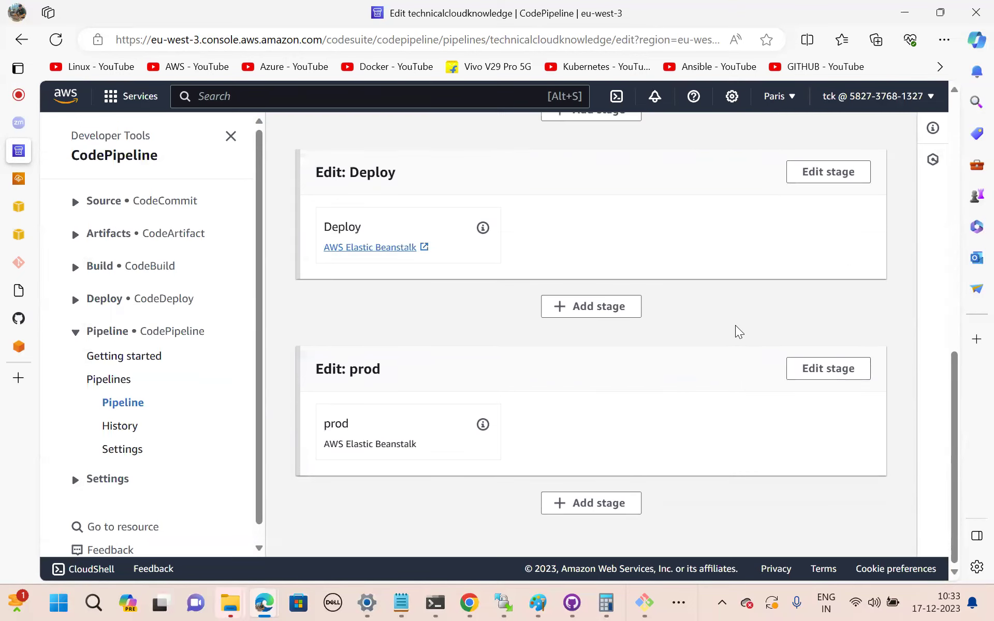
scroll(738, 331, up, 5)
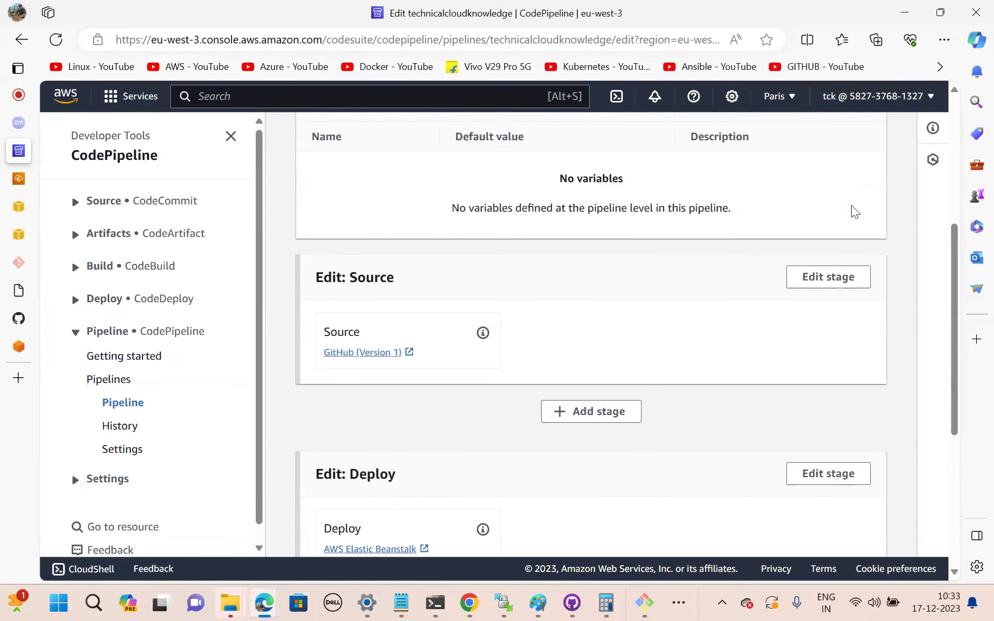
scroll(854, 197, up, 5)
click(858, 179)
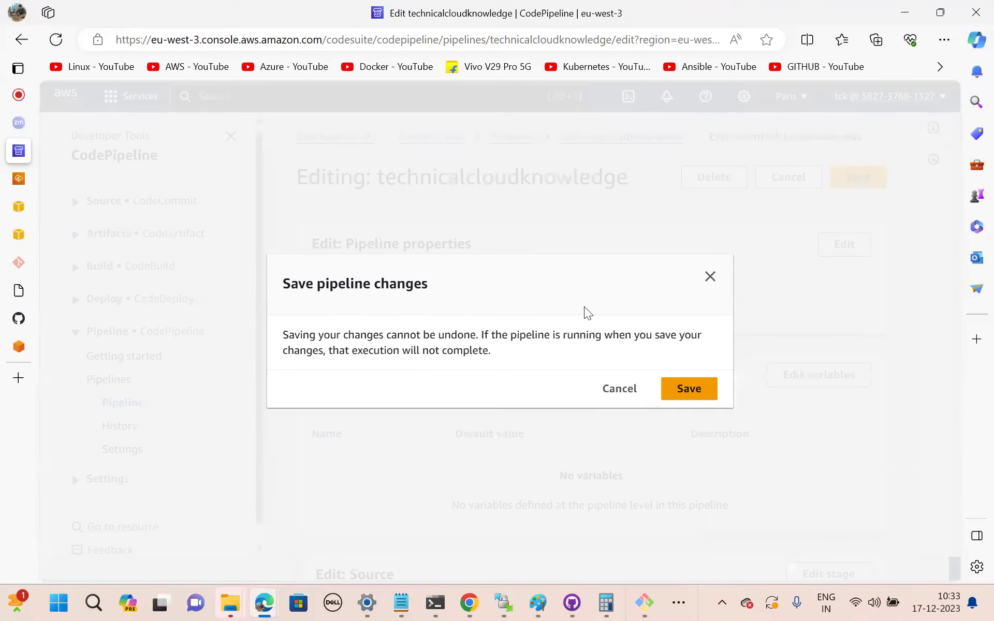
Save the pipeline changes and scroll down to check the new prod stage after Deploy.
click(705, 392)
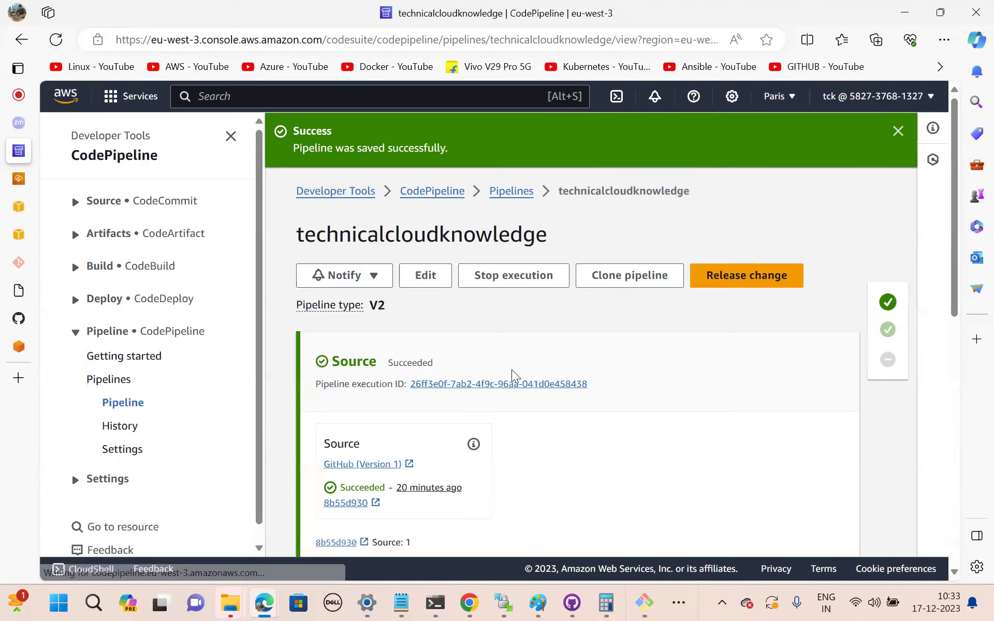
scroll(512, 370, down, 1)
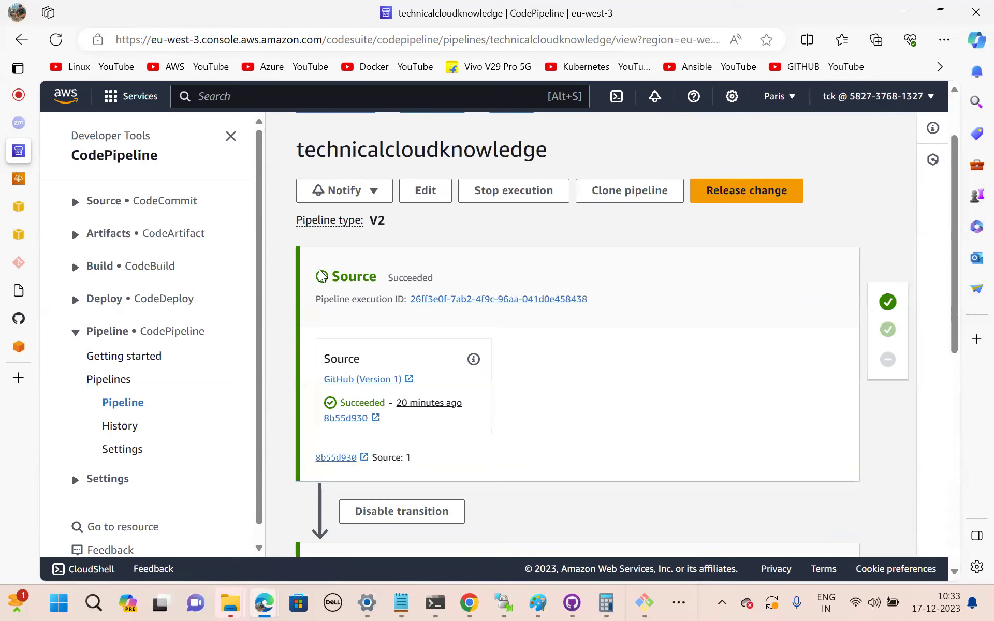
scroll(513, 408, down, 3)
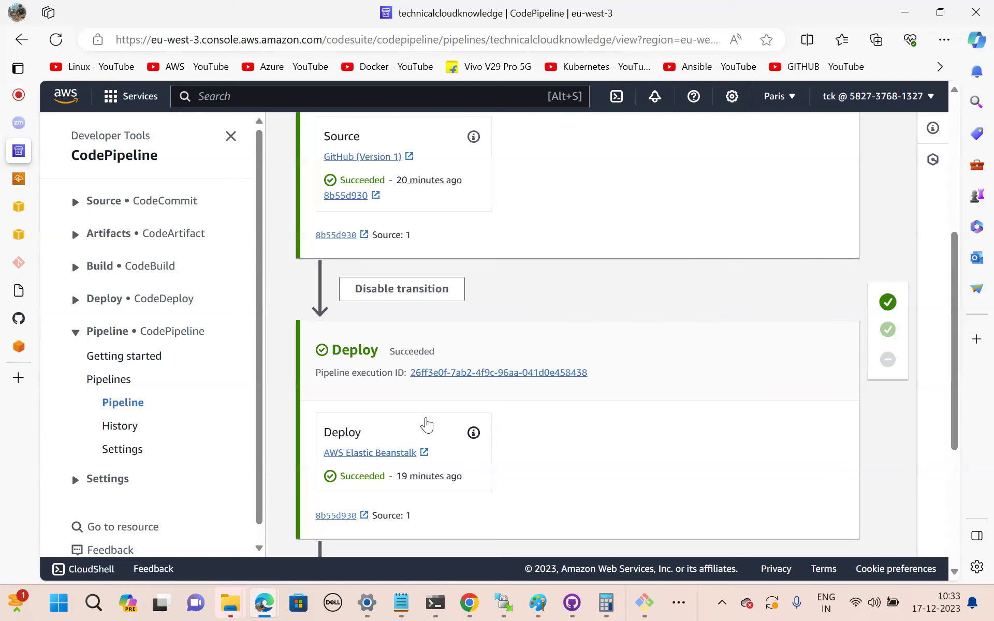
scroll(481, 433, down, 3)
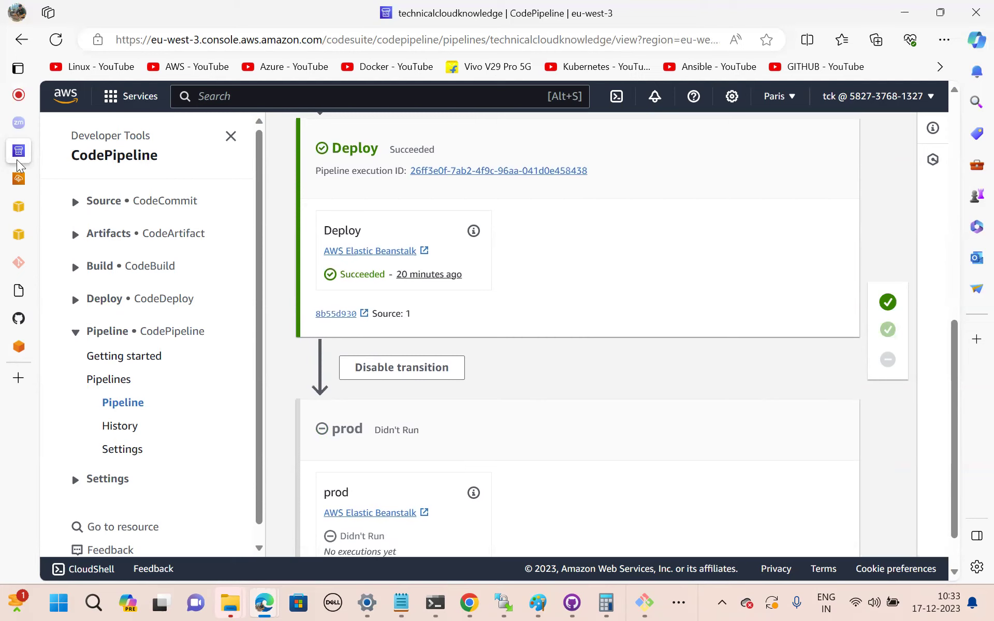
In Git Bash, append 'TCK India' to index.html's welcome line in vim and save it.
click(20, 324)
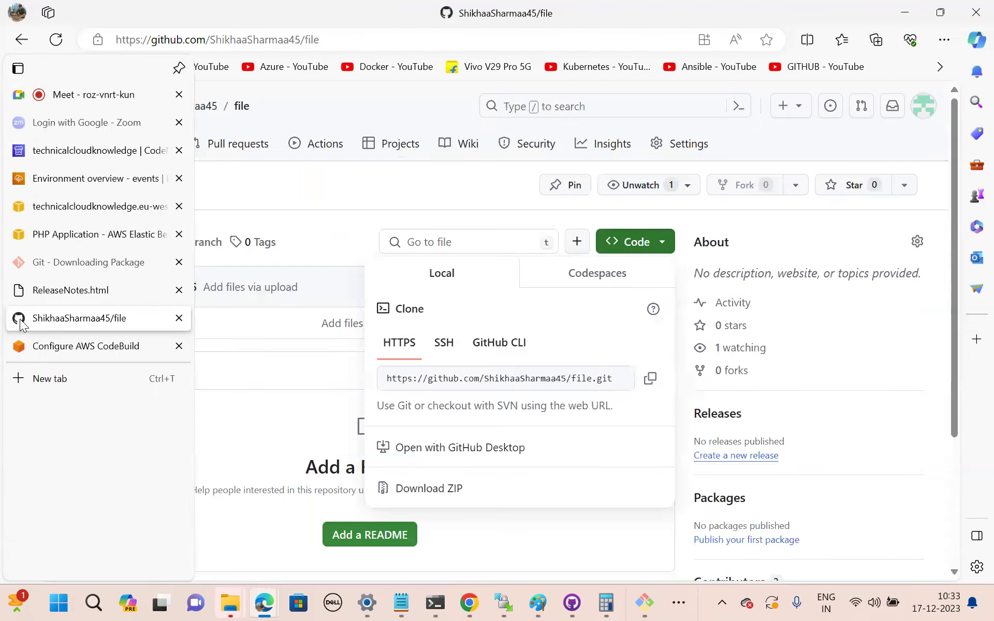
mouse_move(654, 603)
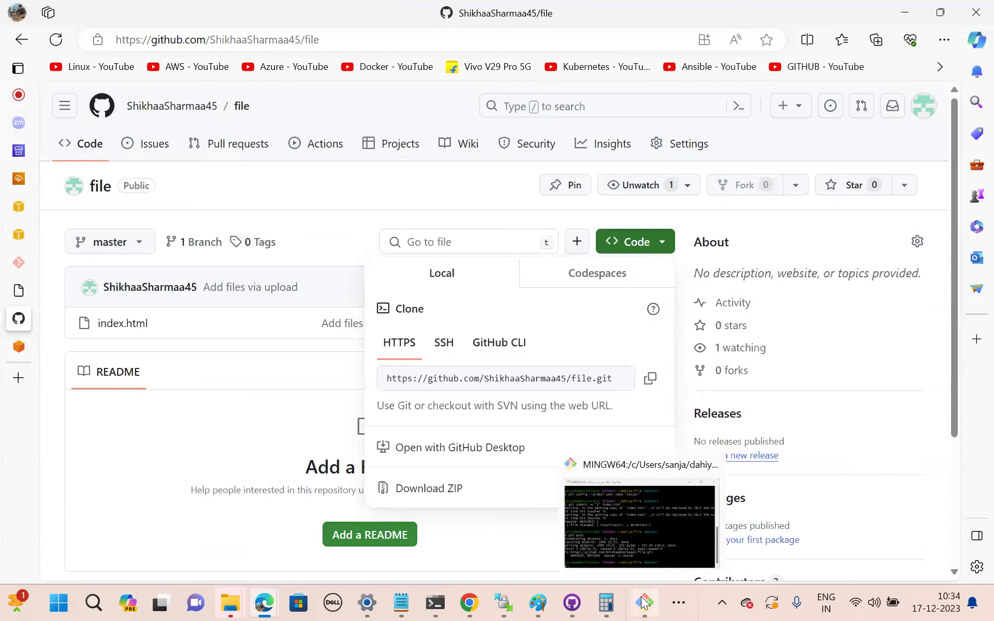
click(640, 523)
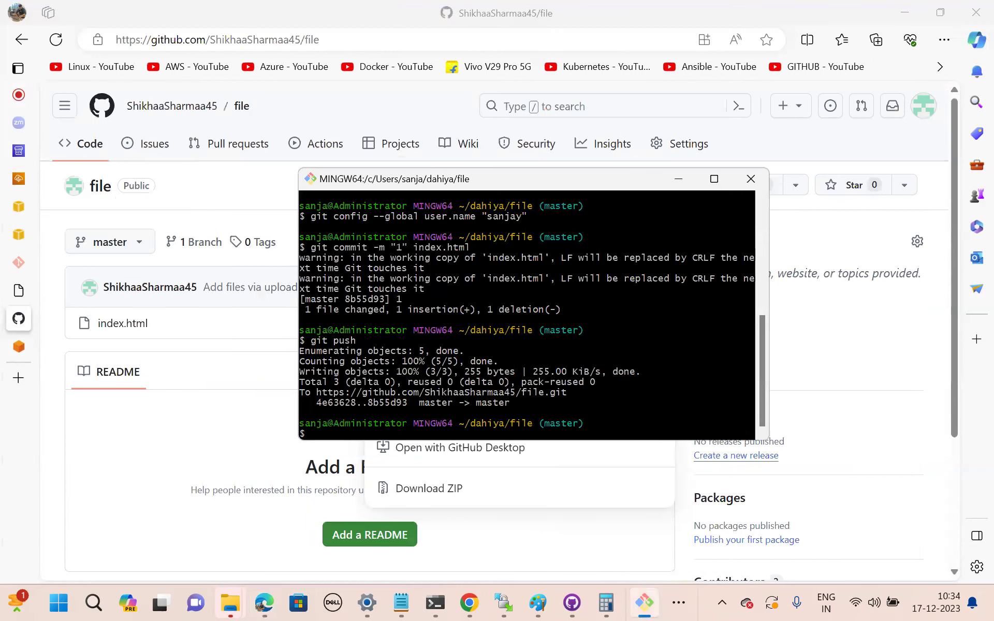
key(Return)
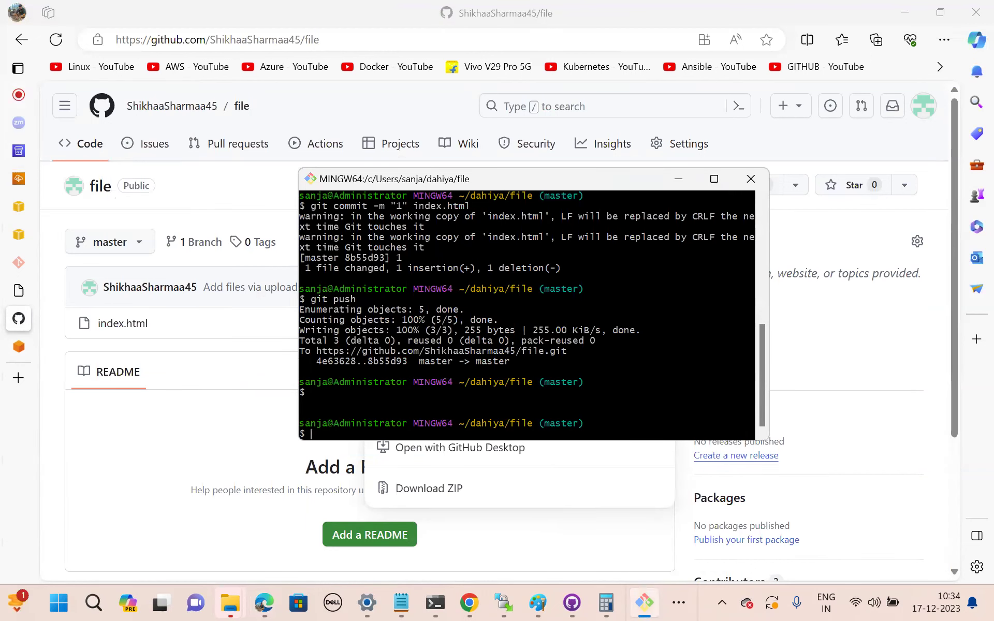
key(Return)
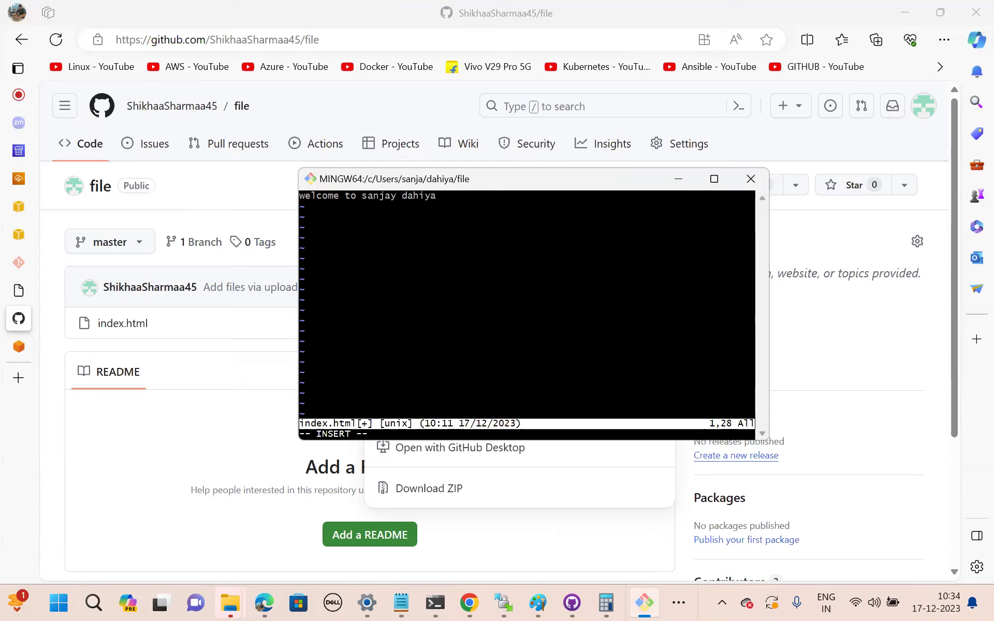
key(Escape)
key(Return)
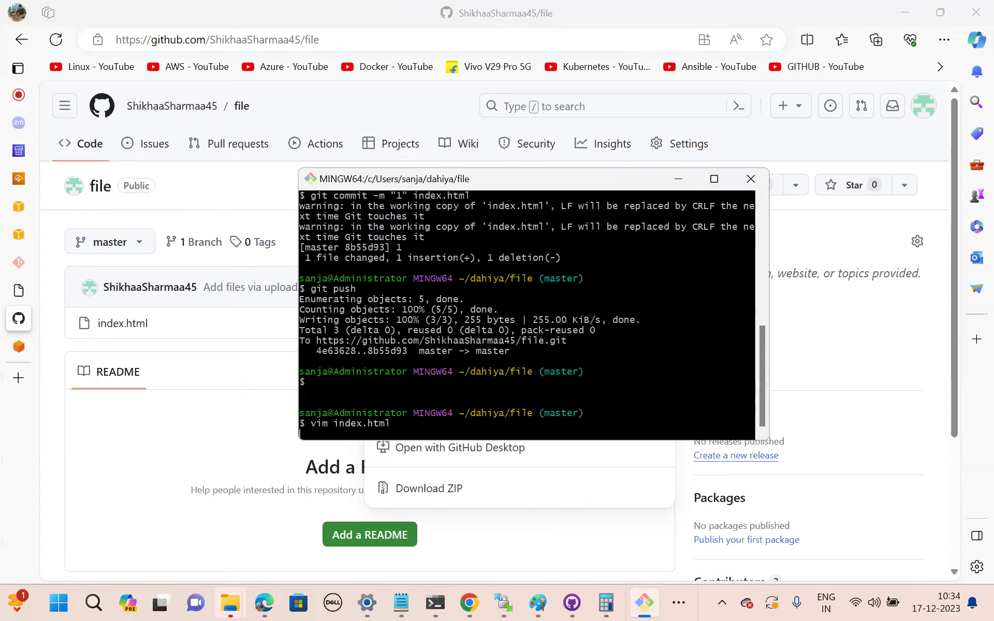
Commit the edit with message '2' and push it to GitHub's master branch.
key(Up)
key(Up)
key(Up)
click(431, 434)
key(BackSpace)
text(2)
key(Return)
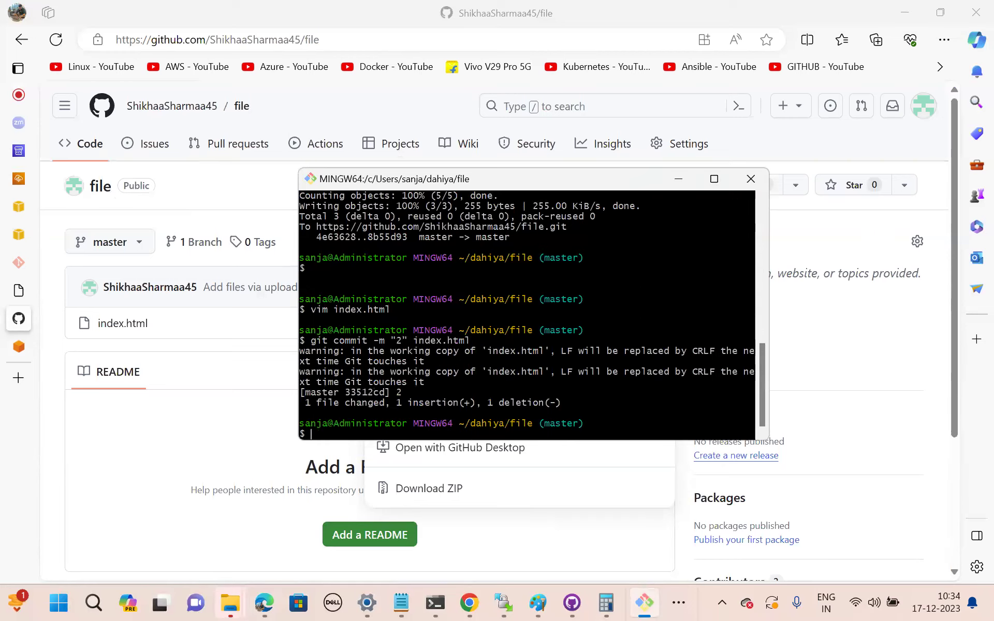
key(Up)
key(Up)
key(Up)
key(Up)
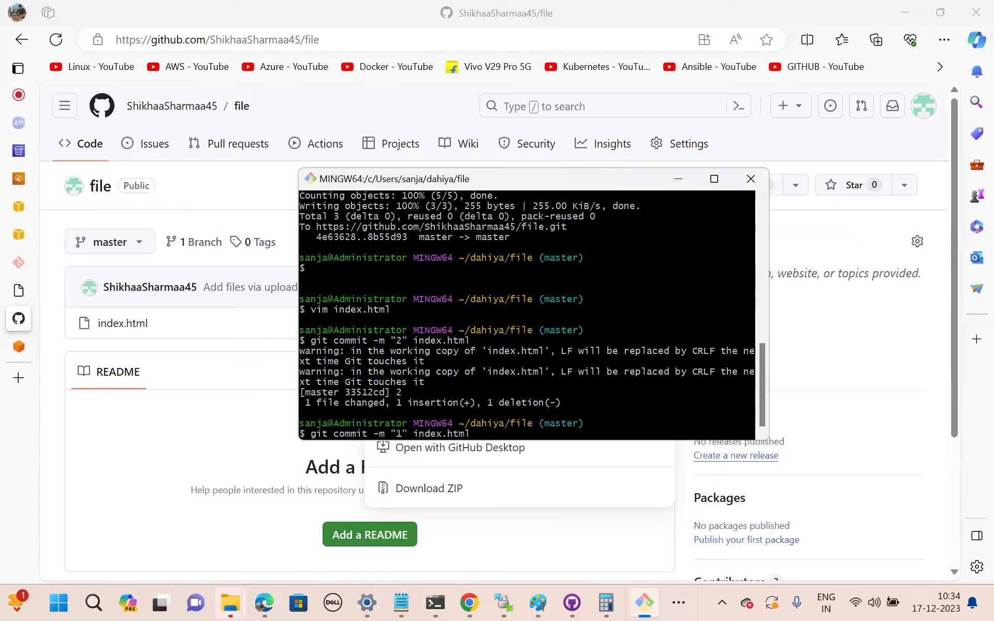
key(Return)
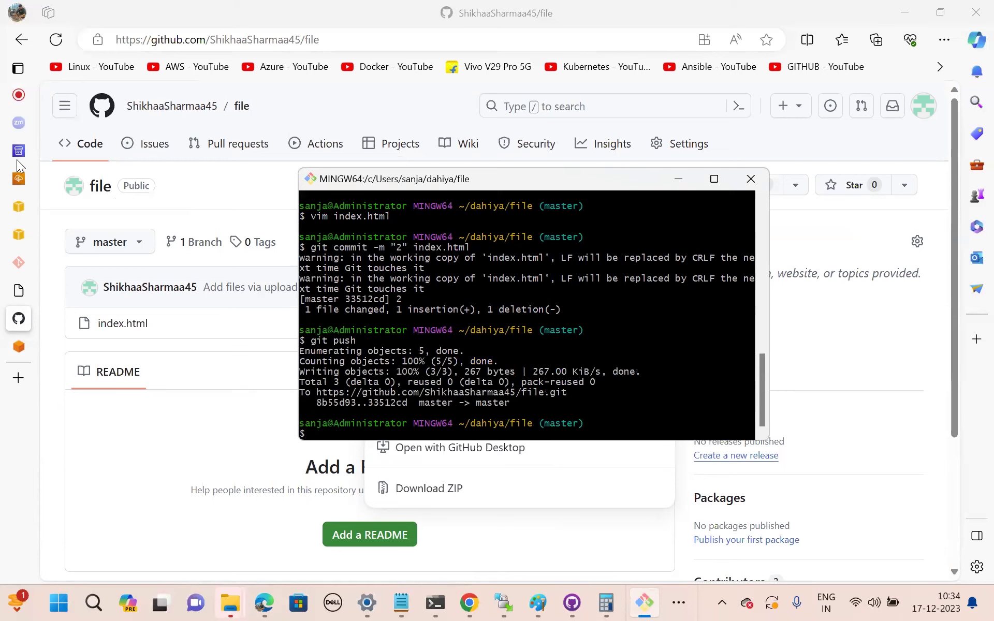
click(19, 155)
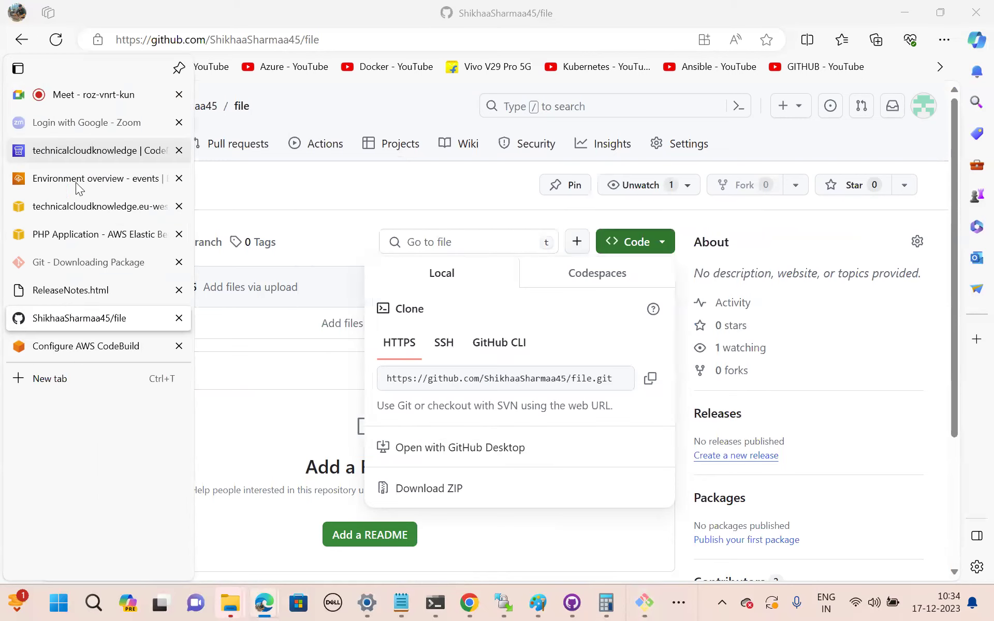
Watch the technicalcloudknowledge pipeline run commit '2': Source succeeds and Deploy to Elastic Beanstalk starts.
click(36, 153)
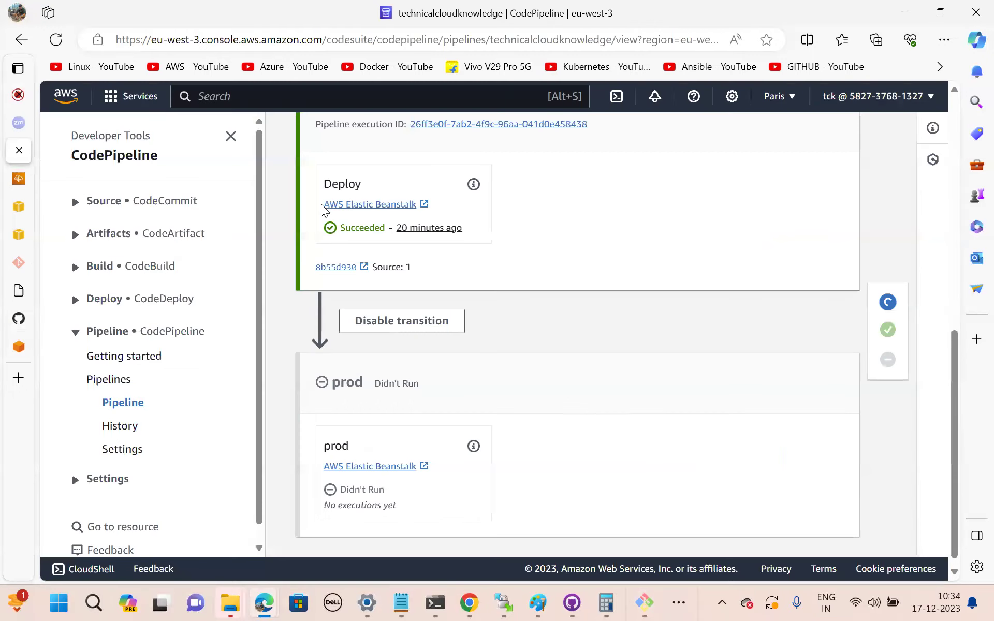
scroll(538, 280, up, 8)
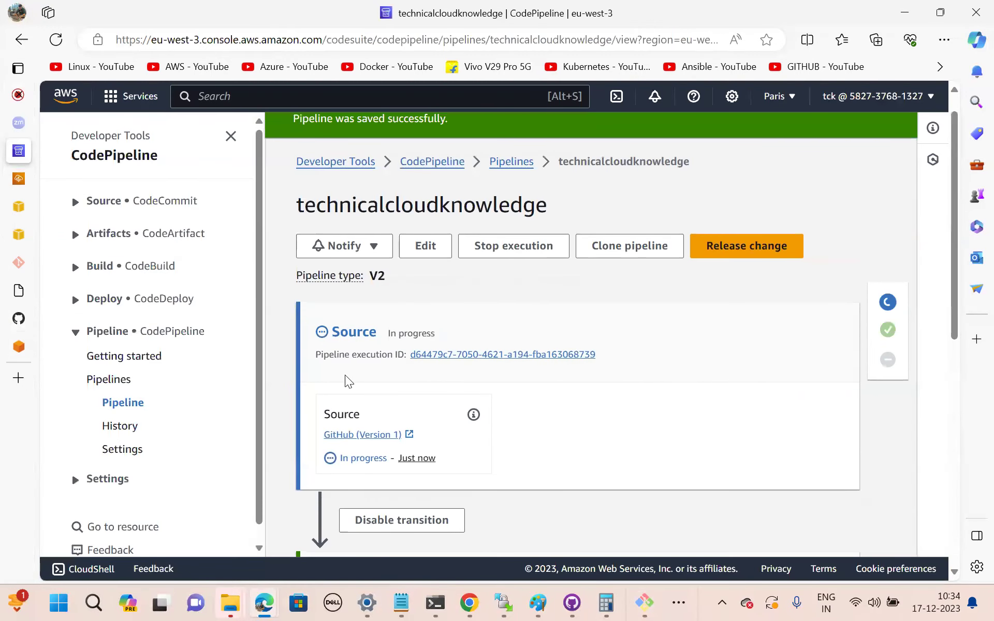
scroll(486, 398, down, 10)
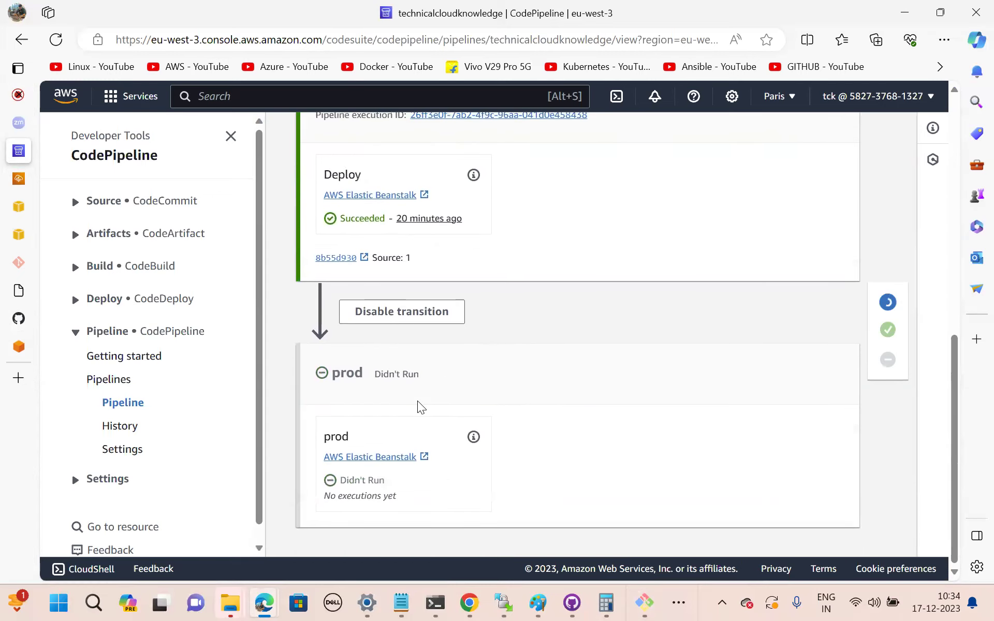
scroll(503, 334, up, 7)
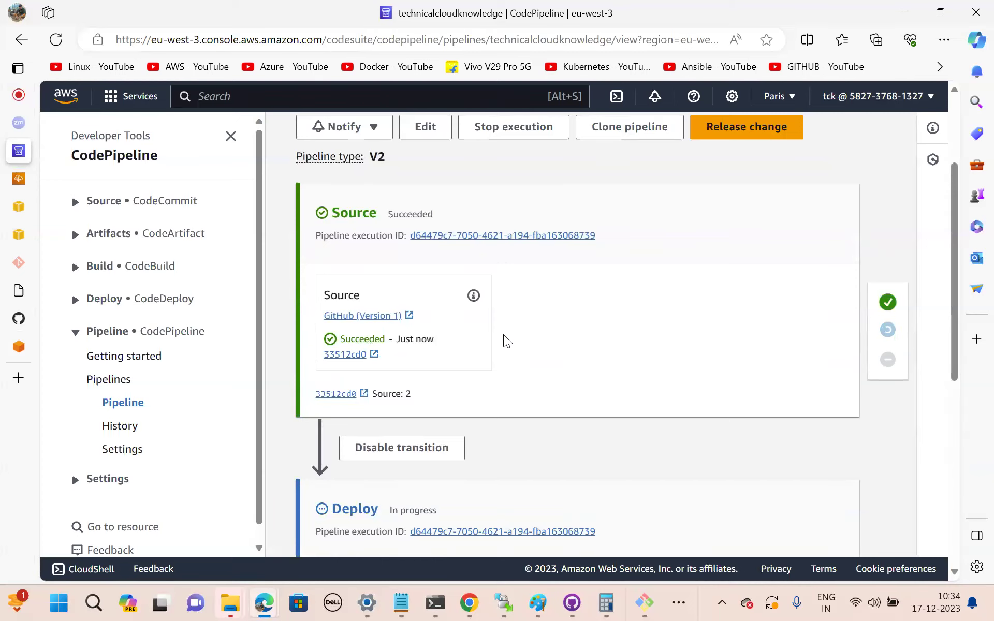
scroll(504, 336, down, 5)
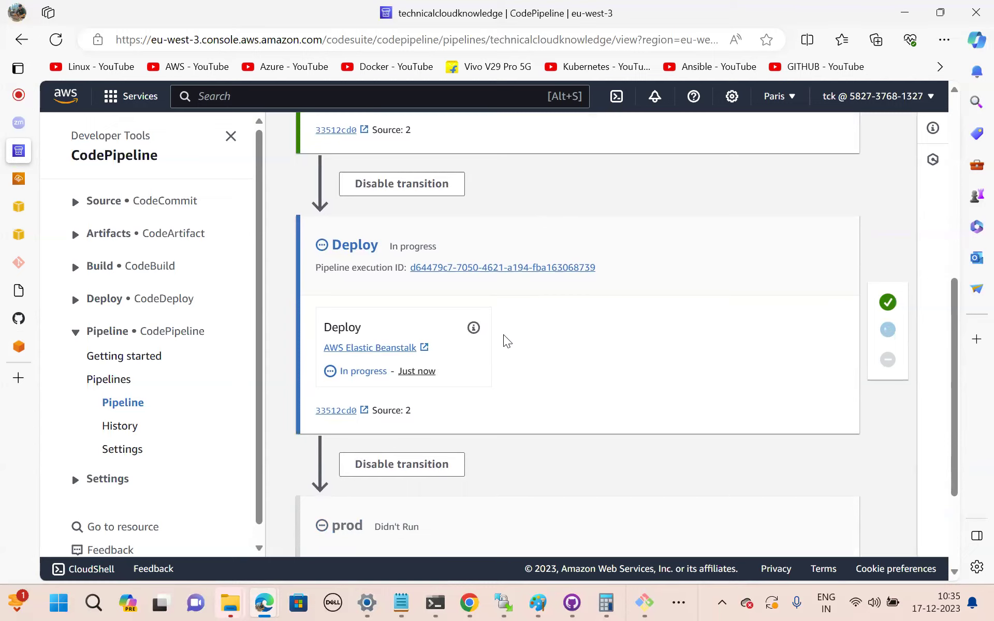
scroll(504, 335, up, 2)
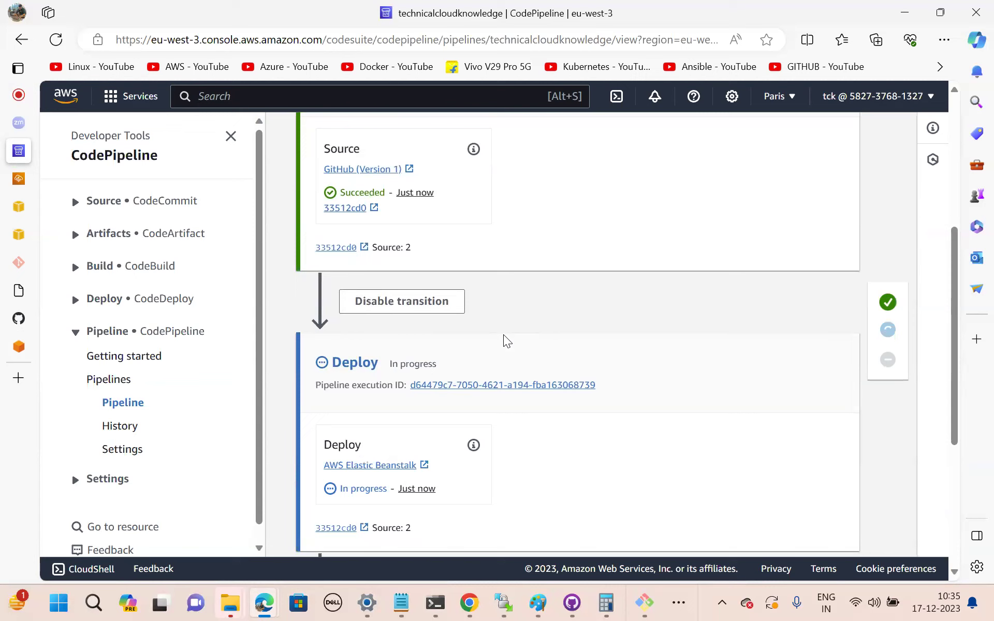
scroll(503, 335, down, 2)
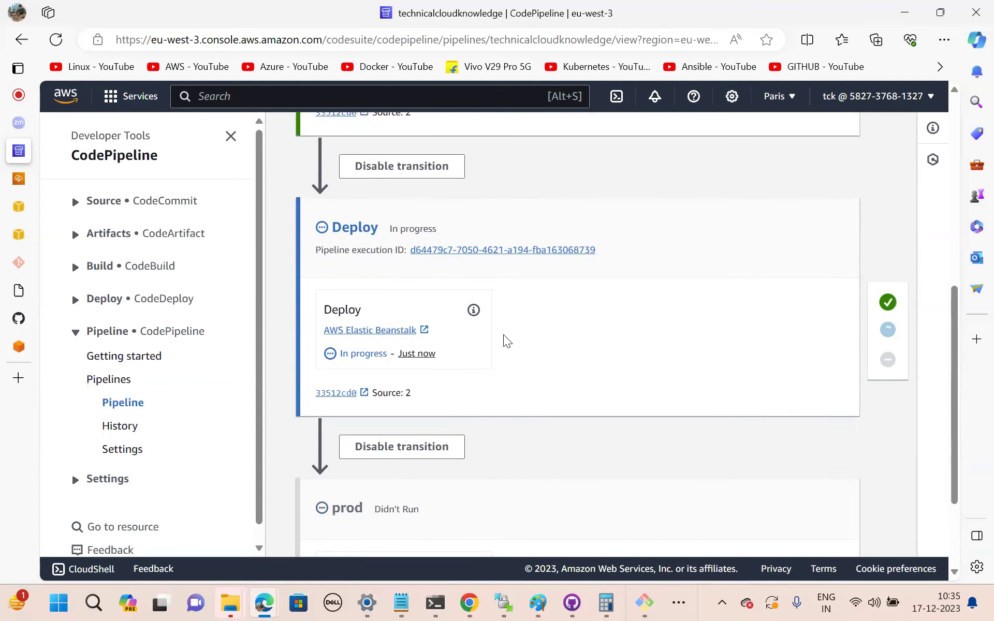
scroll(504, 335, up, 5)
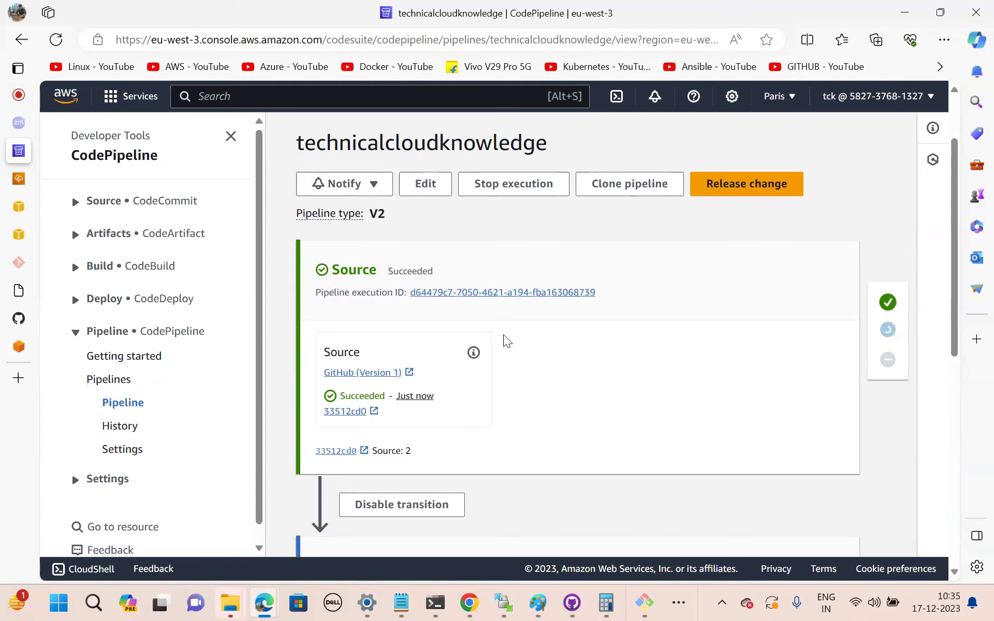
scroll(504, 336, down, 7)
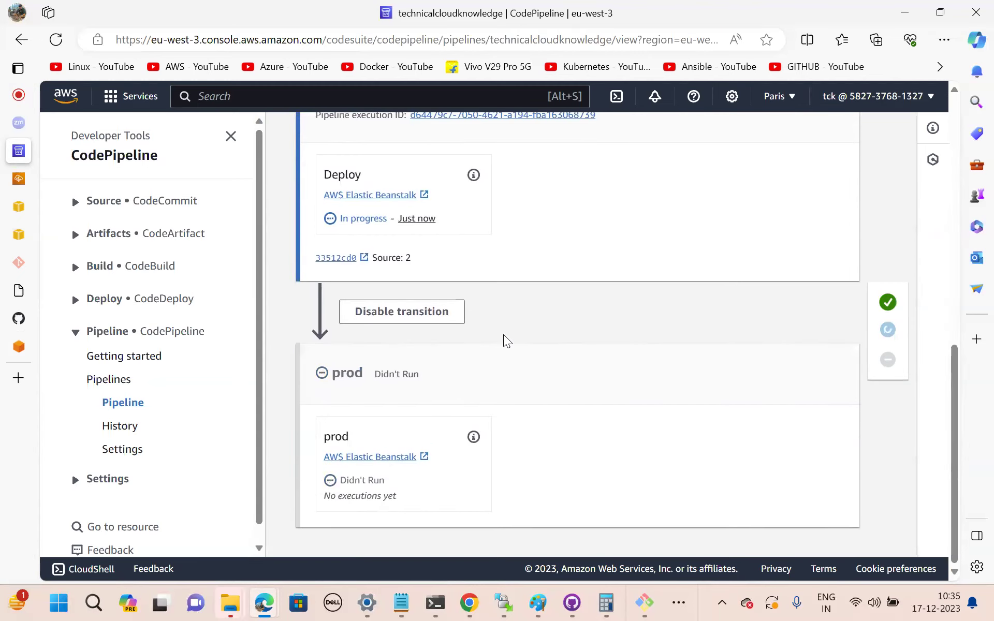
scroll(503, 335, up, 3)
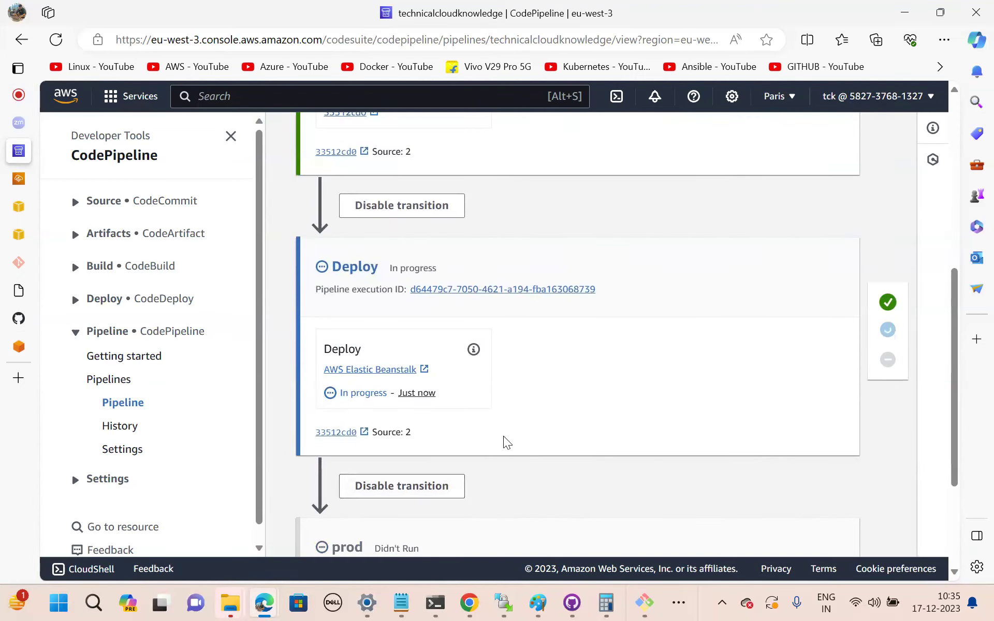
scroll(504, 437, up, 3)
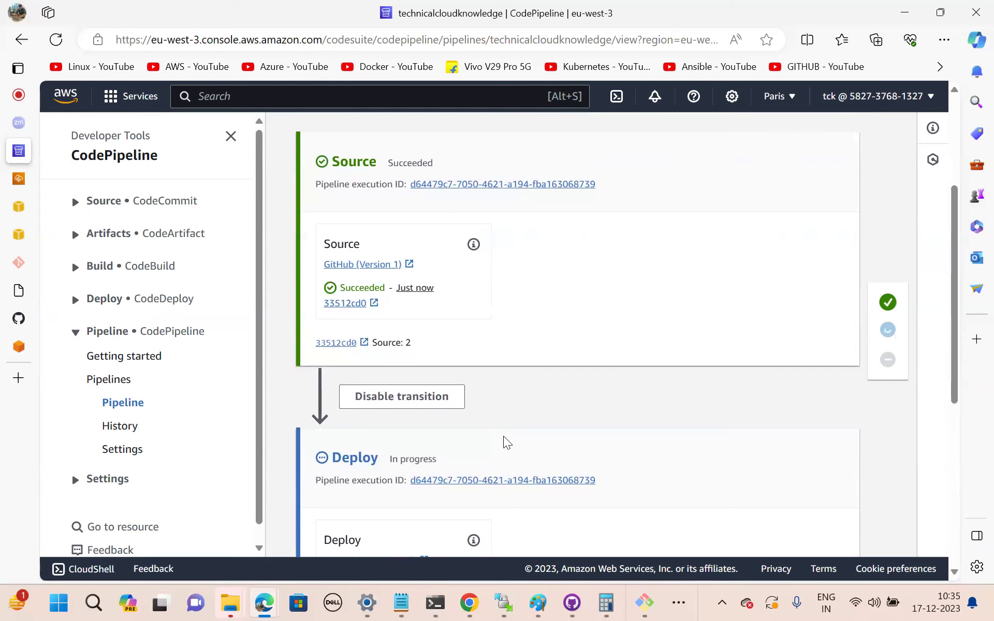
scroll(503, 436, down, 4)
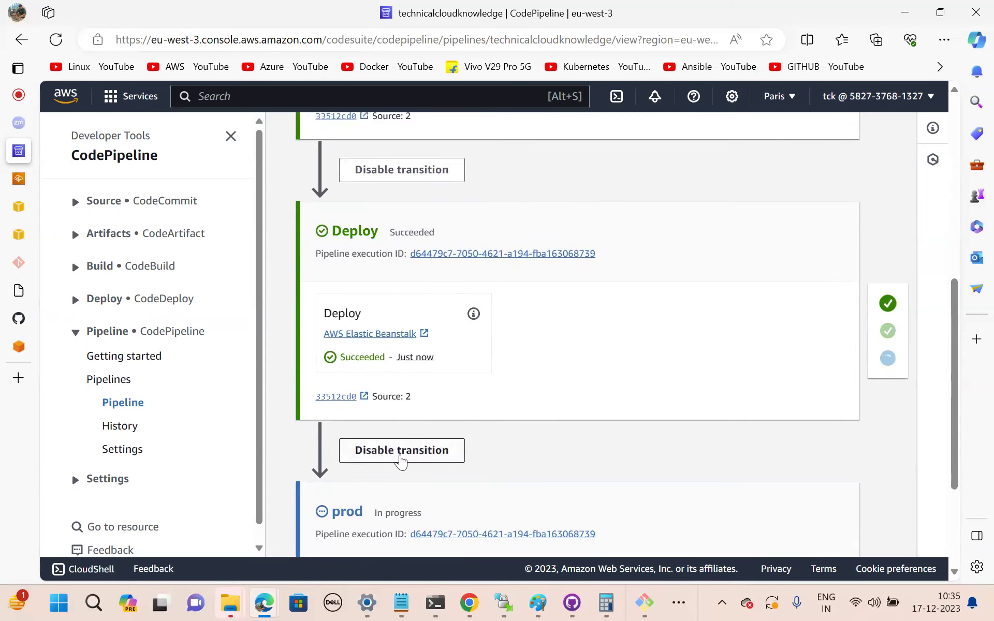
Wait for the prod stage to succeed, then view the Prodenv-env environment overview, health Green.
scroll(530, 446, down, 3)
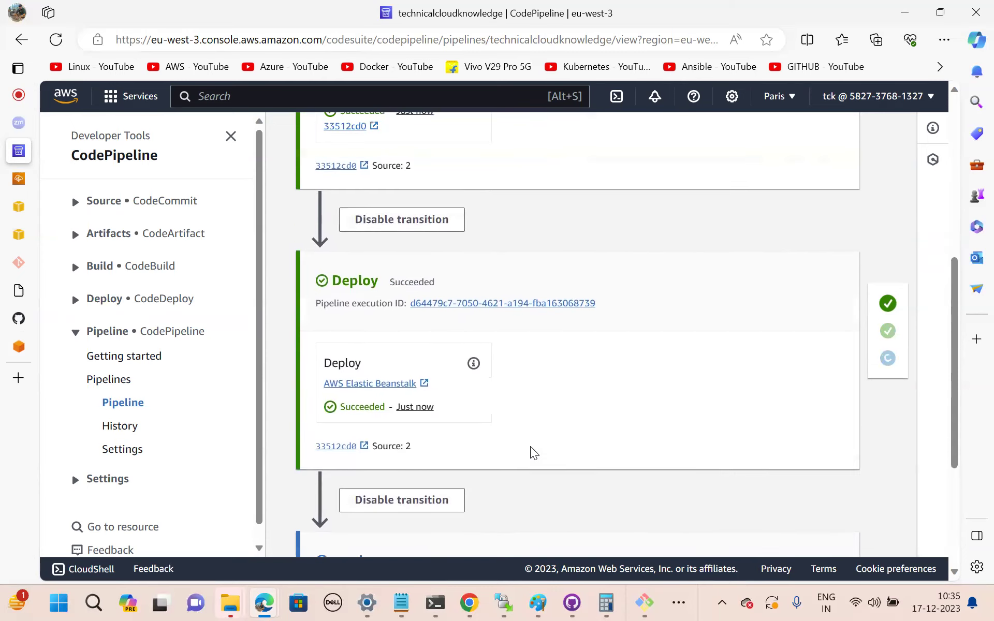
scroll(531, 446, down, 5)
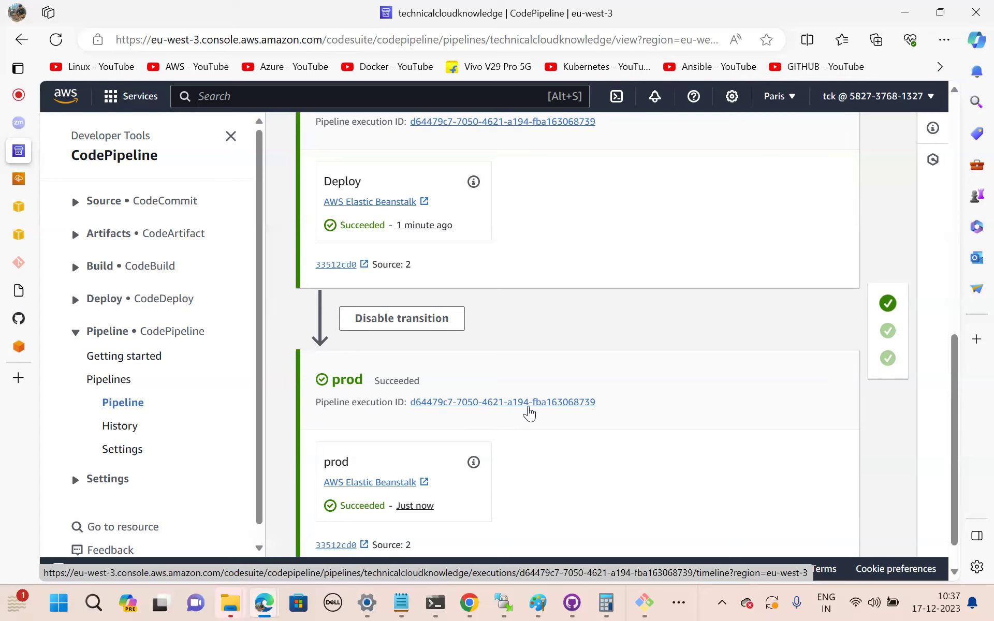
click(21, 98)
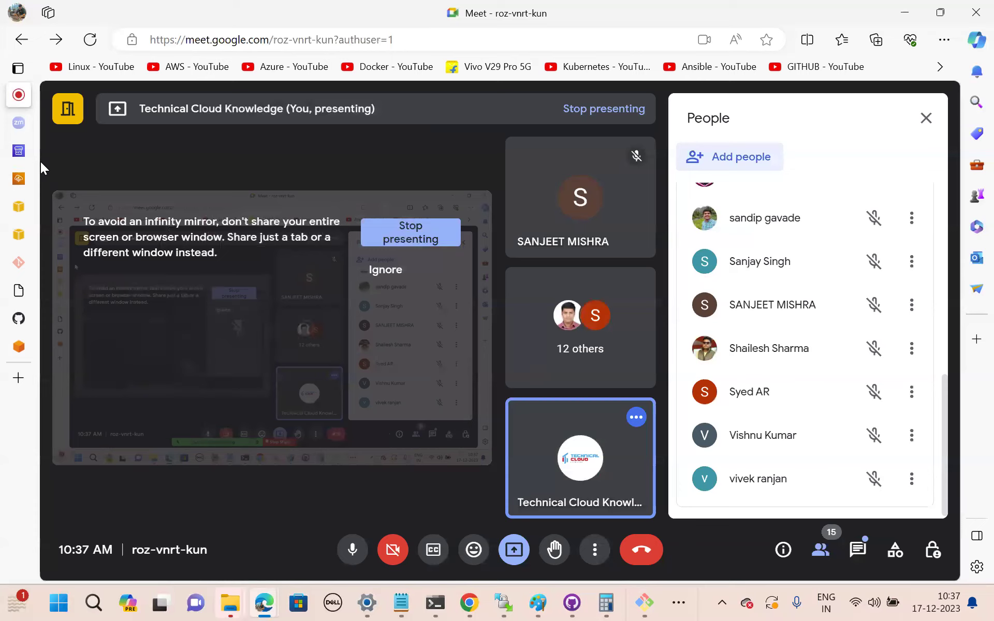
click(20, 152)
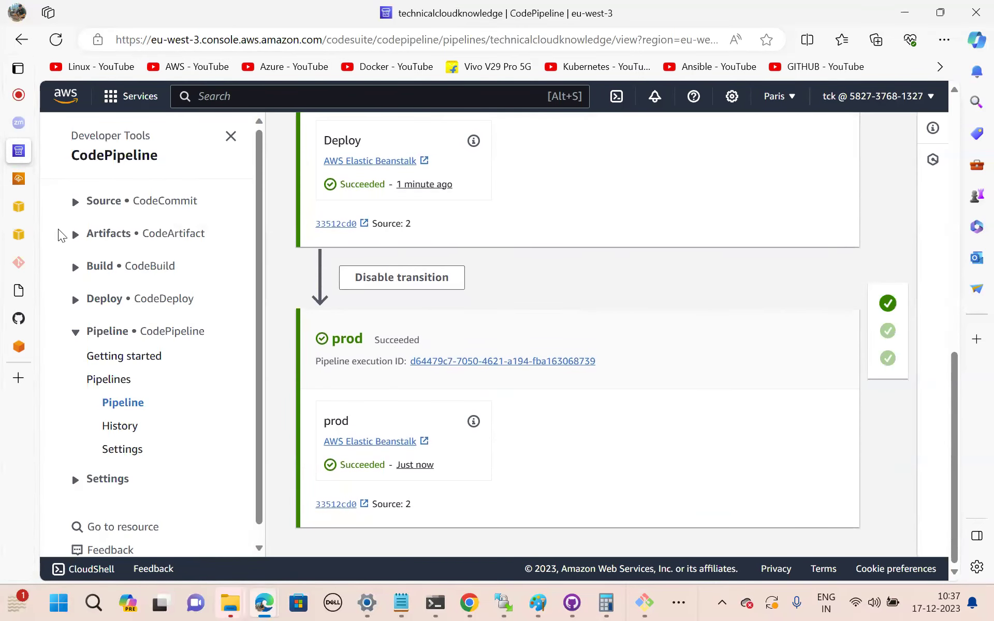
click(19, 179)
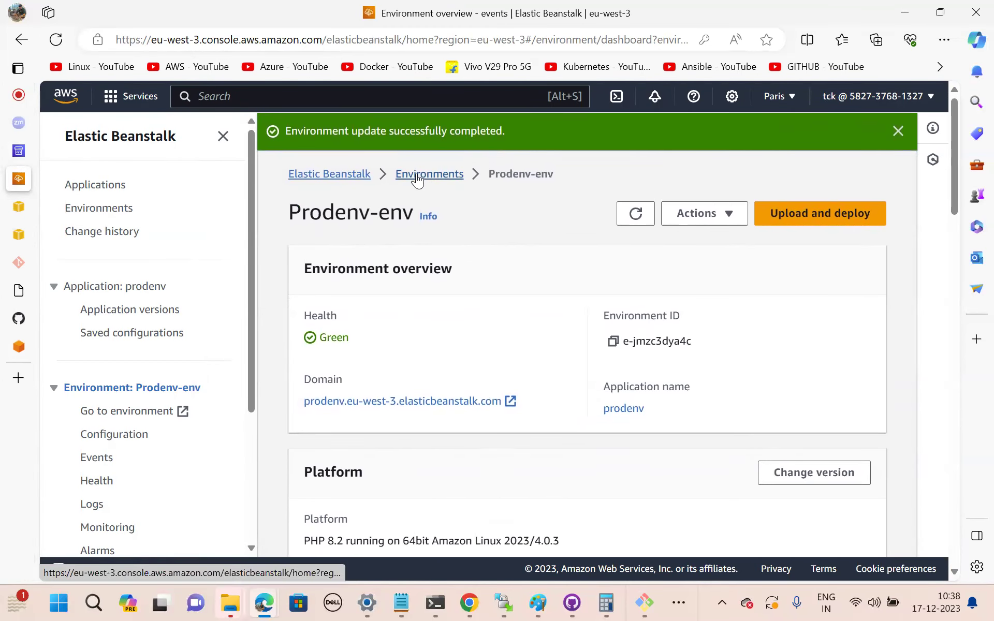
Open Prodenv-env's live website and compare it with the technicalcloudknowledge site.
click(345, 175)
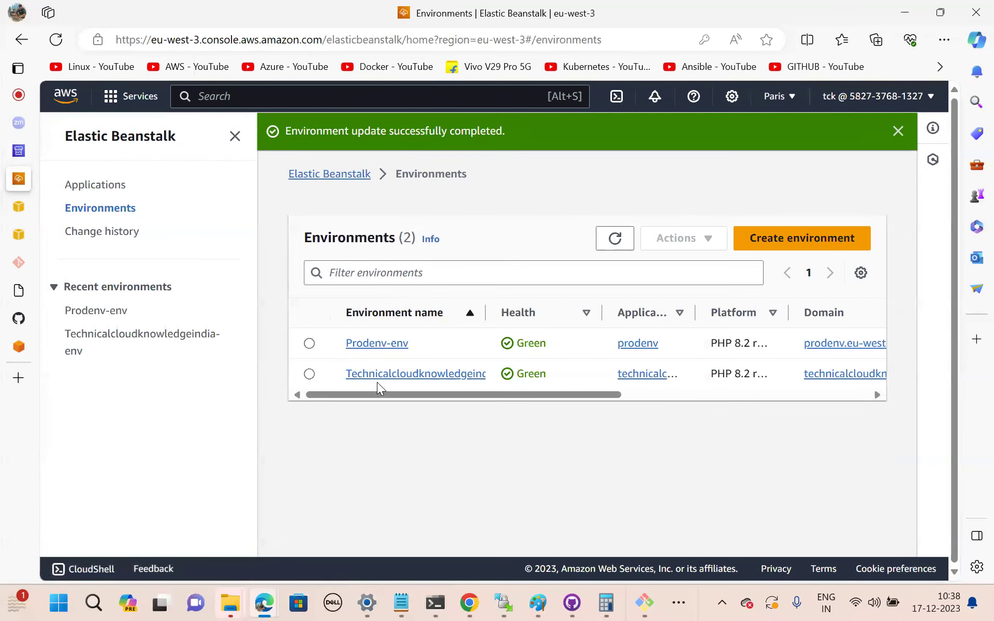
click(377, 344)
scroll(518, 387, down, 2)
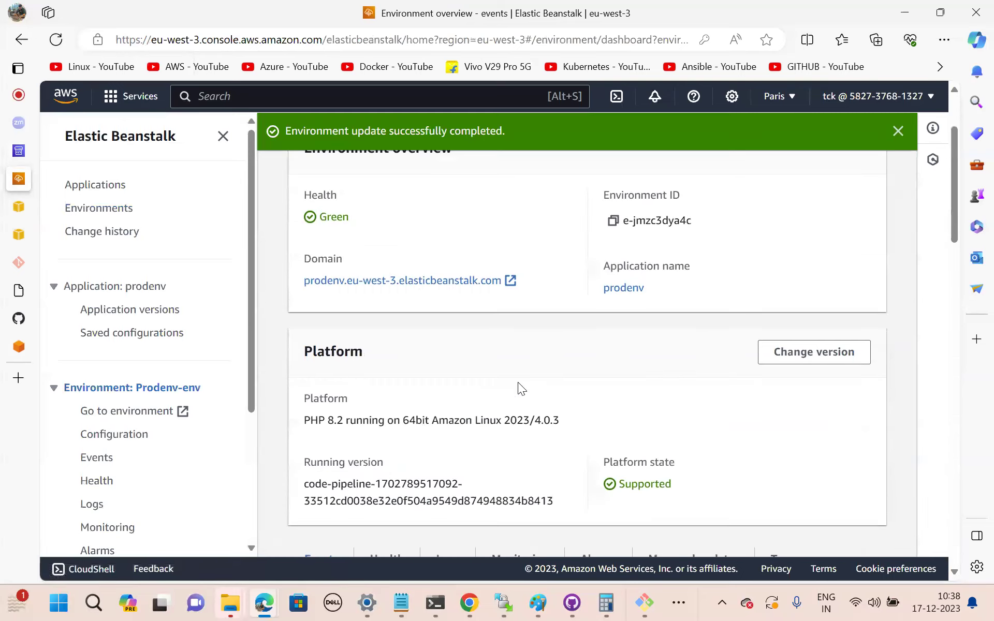
click(371, 280)
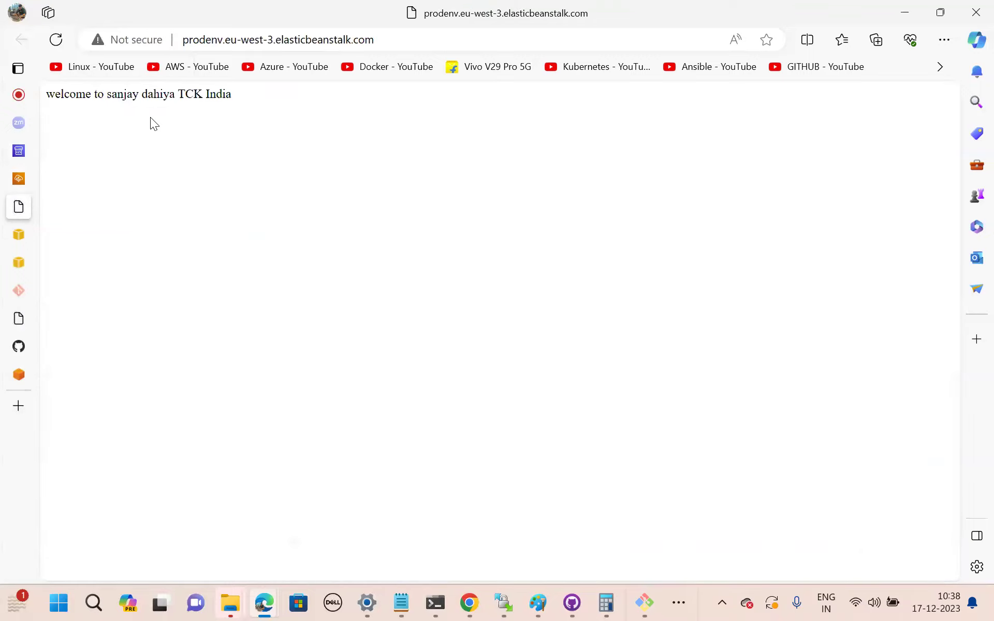
click(16, 235)
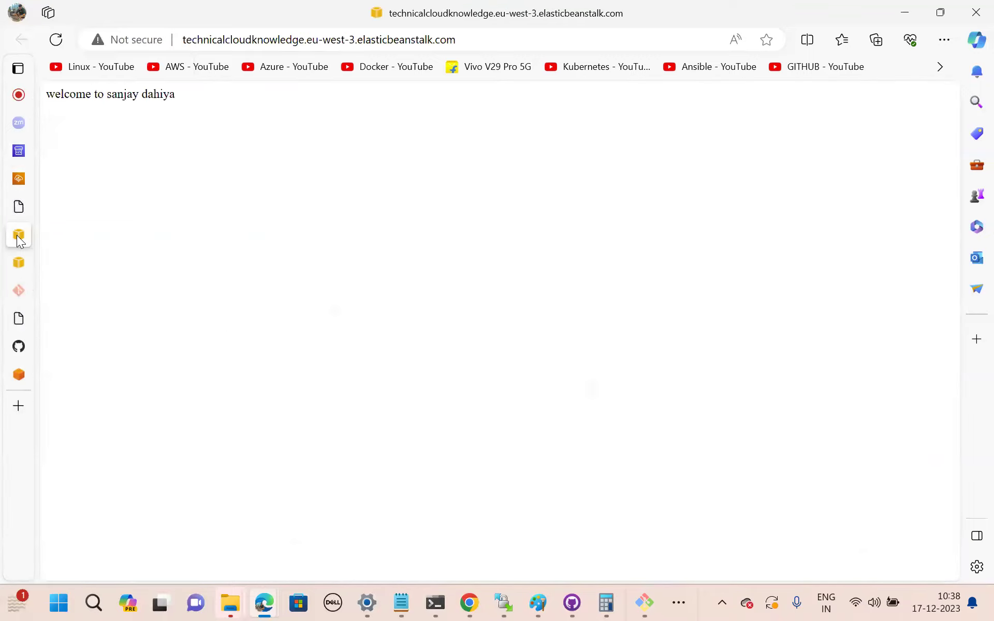
Reopen the Prodenv-env dashboard and its deployed site, whose welcome line ends with 'TCK India'.
click(18, 178)
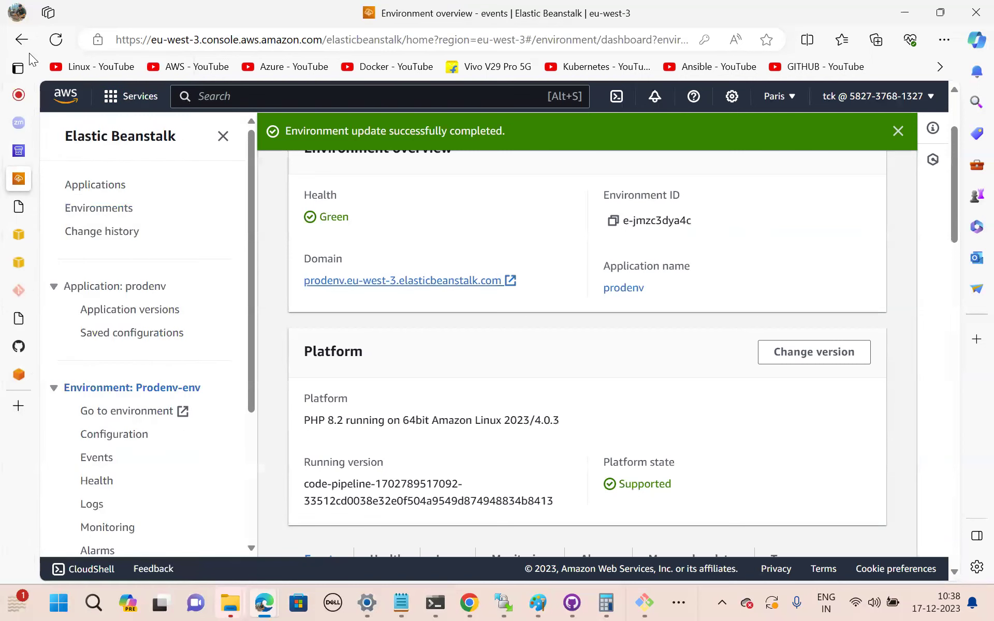
click(21, 40)
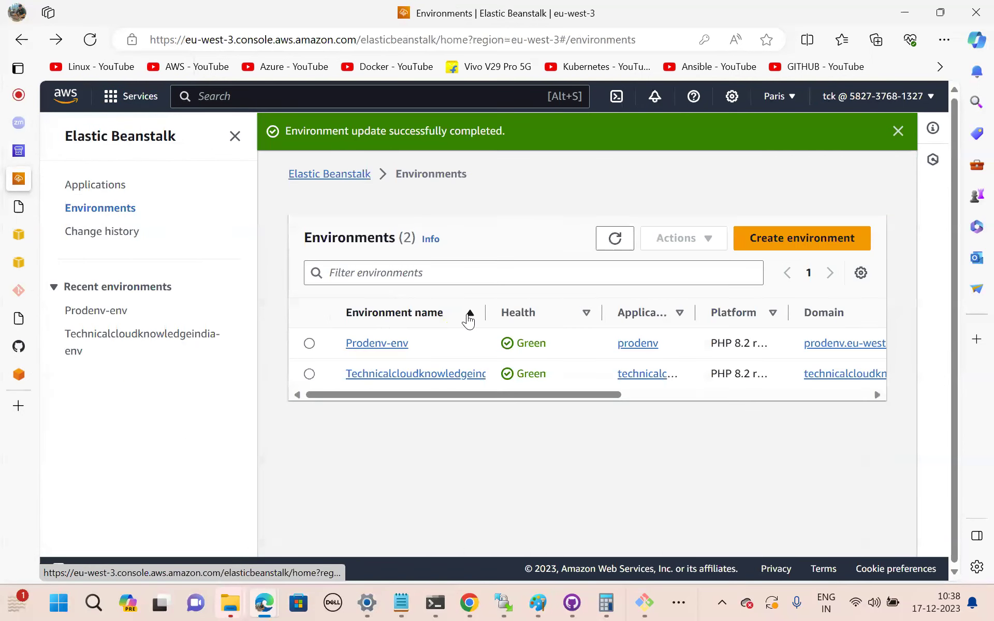
click(367, 345)
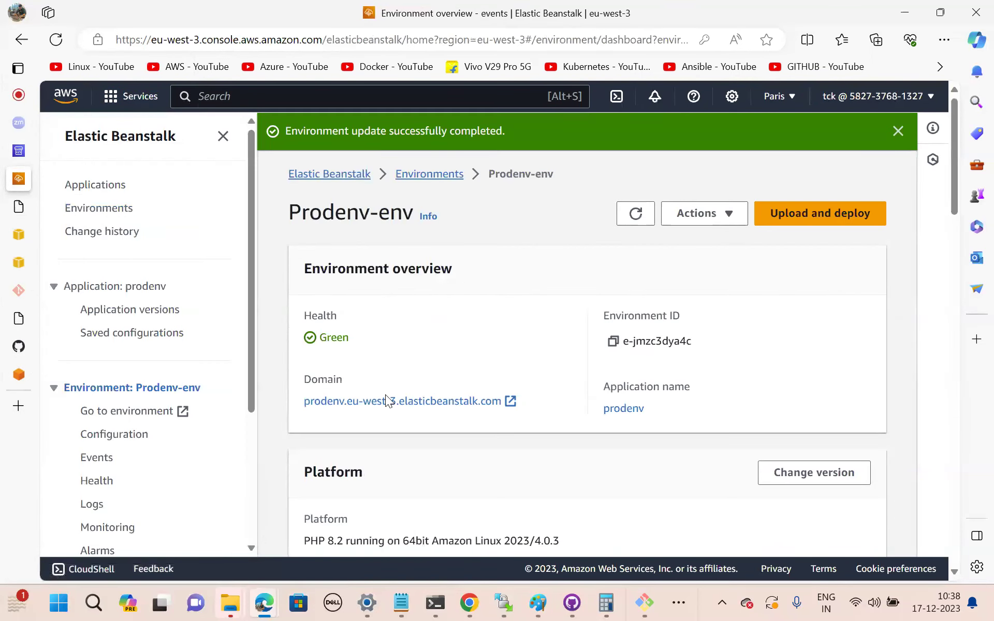
click(386, 402)
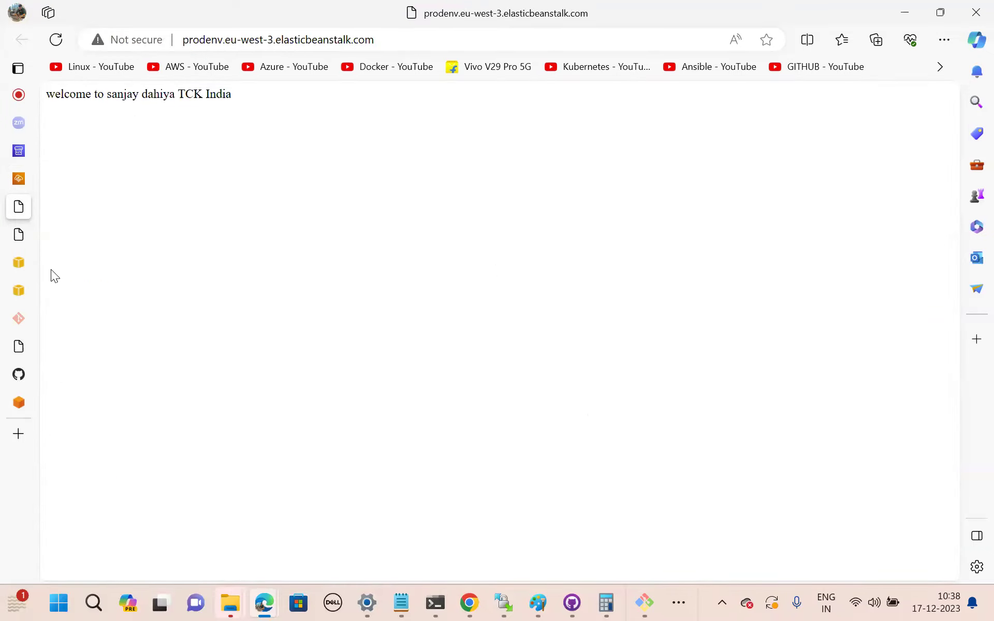
click(20, 179)
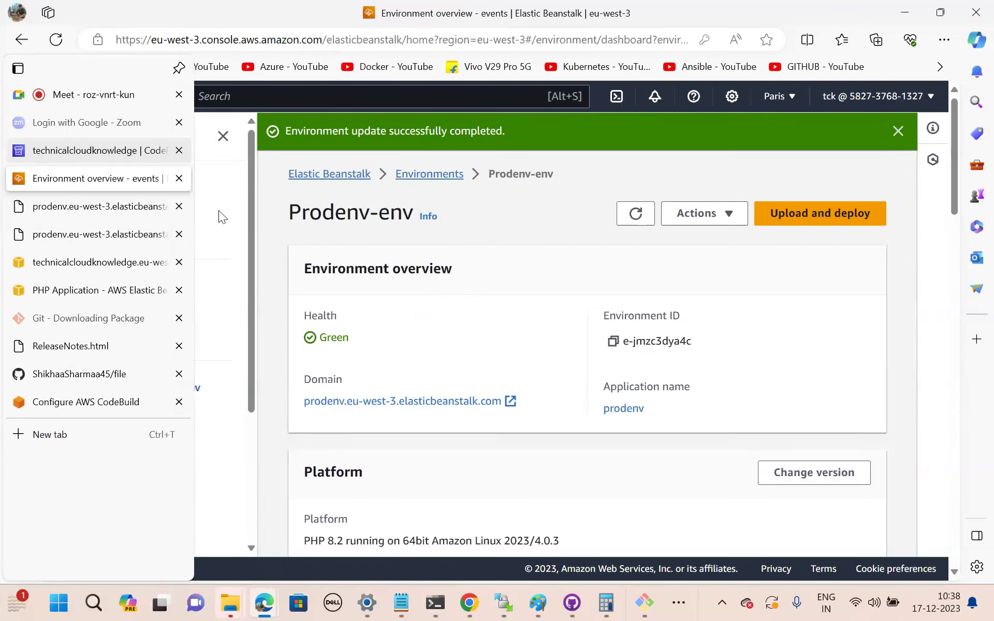
key(ctrl+shift+Tab)
Scroll through the pipeline to verify Source, Deploy and prod all succeeded on commit 33512cd0.
scroll(498, 386, up, 6)
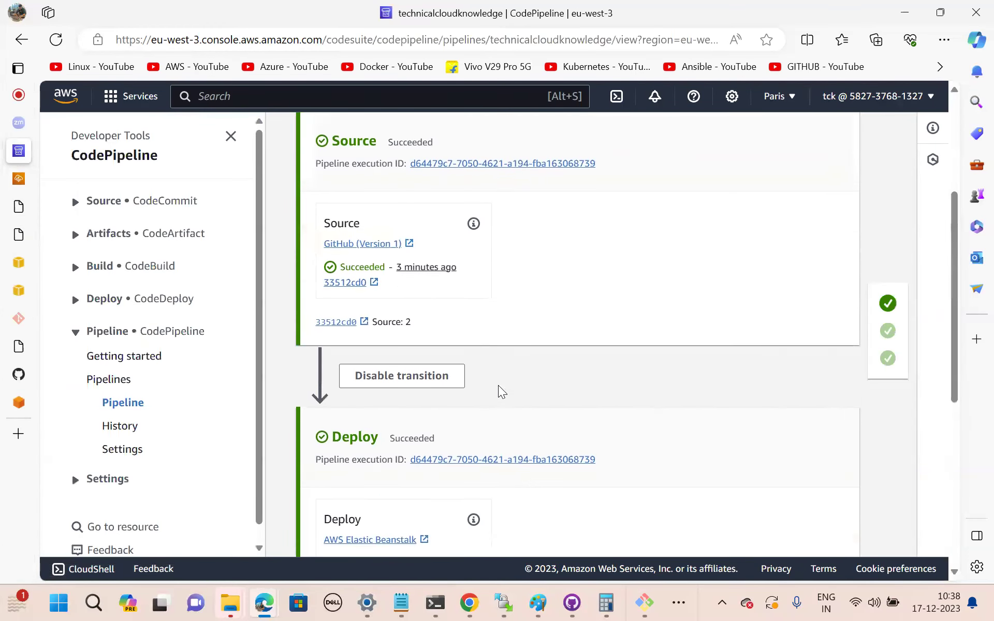
scroll(474, 277, up, 2)
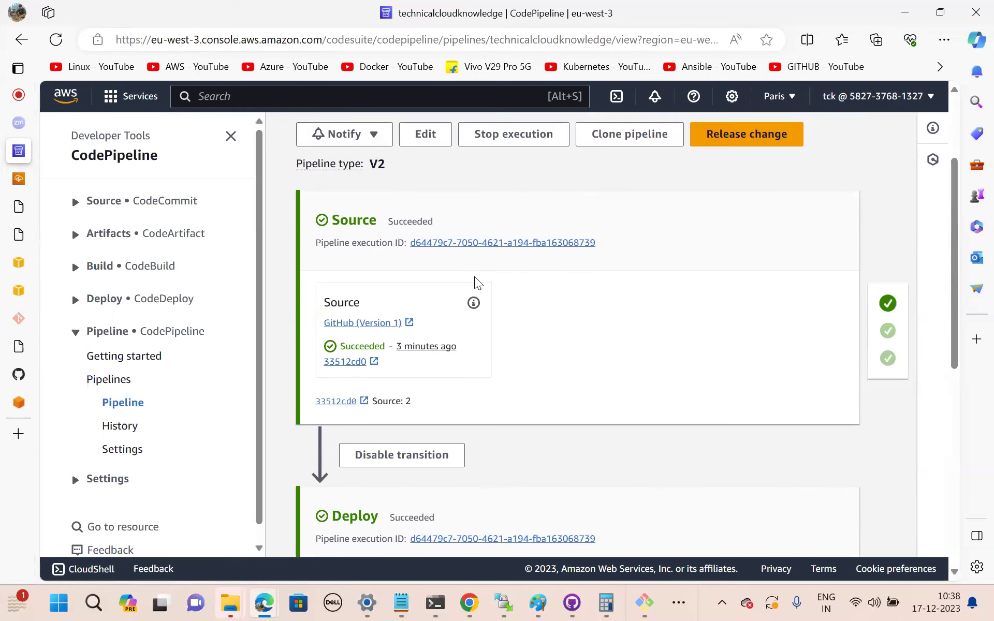
scroll(487, 372, down, 5)
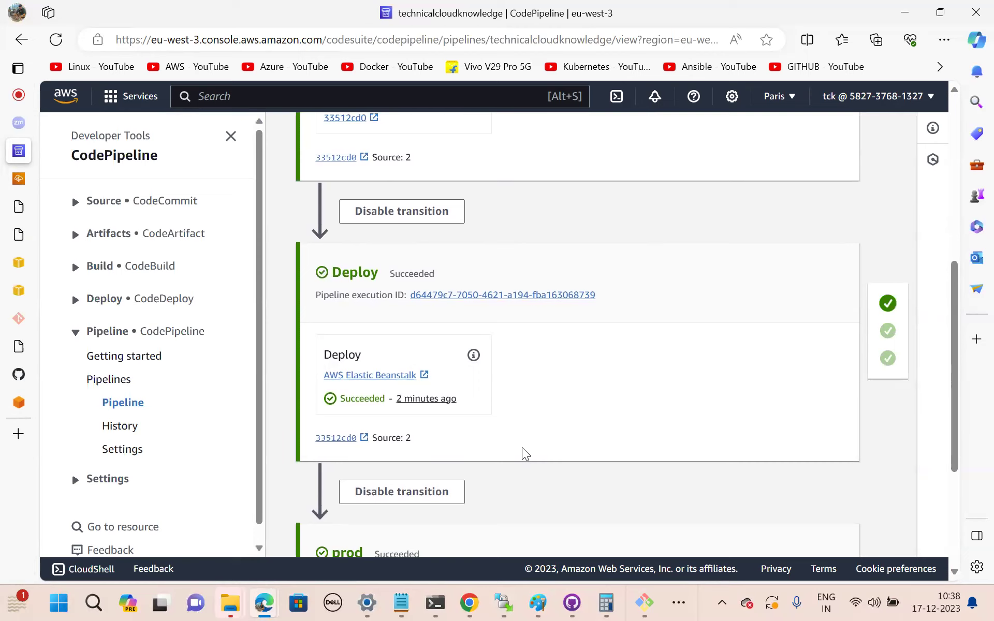
scroll(522, 449, down, 3)
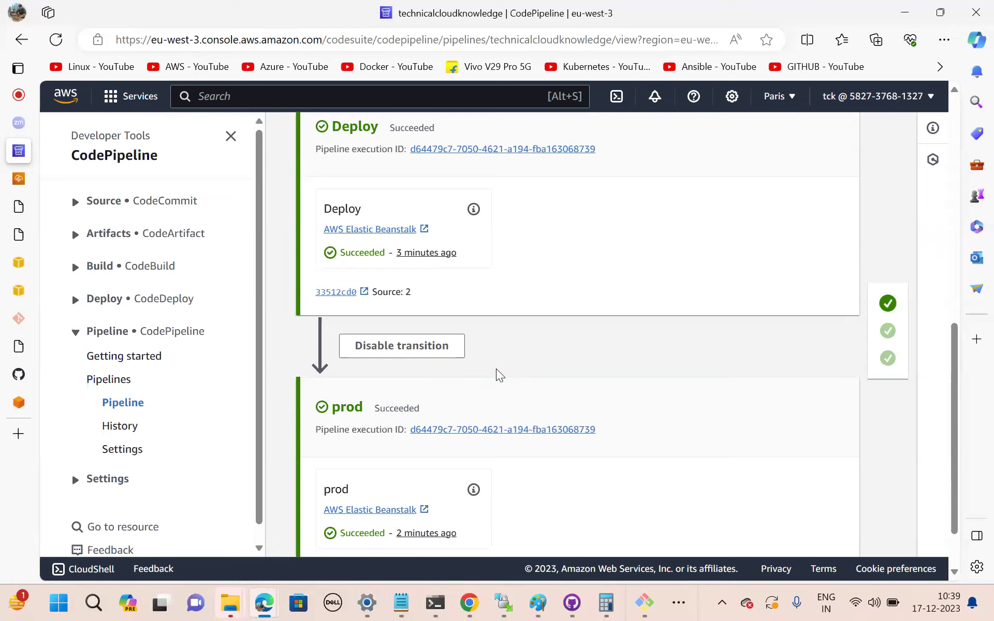
scroll(499, 374, down, 1)
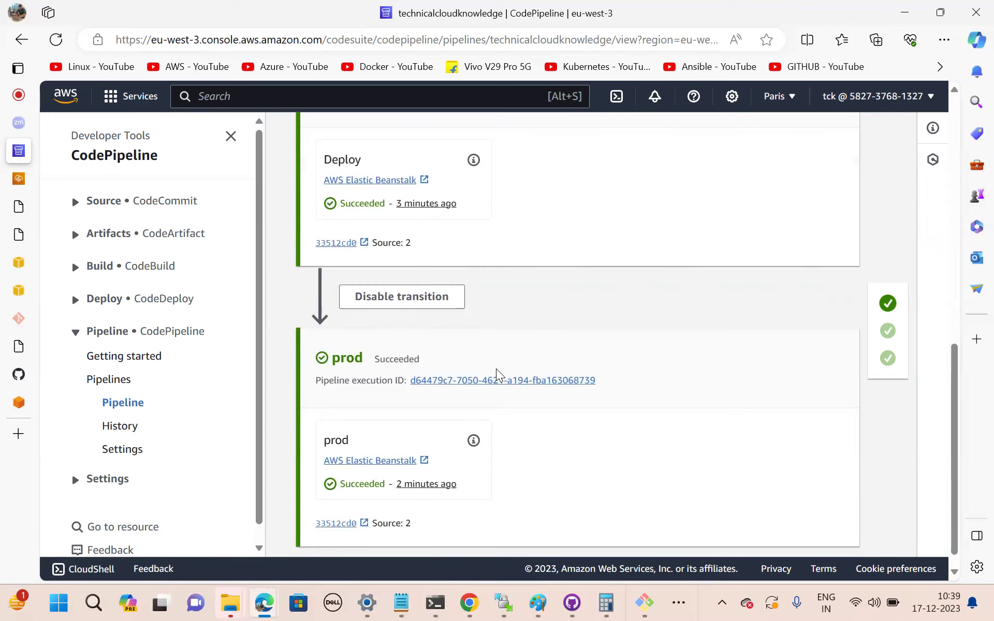
scroll(497, 372, down, 1)
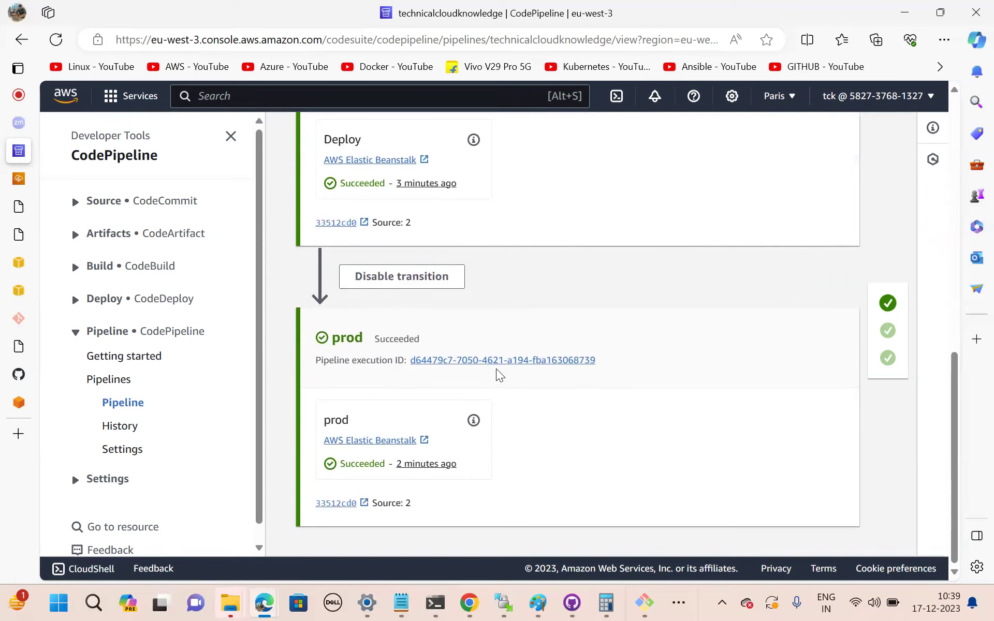
scroll(500, 374, up, 4)
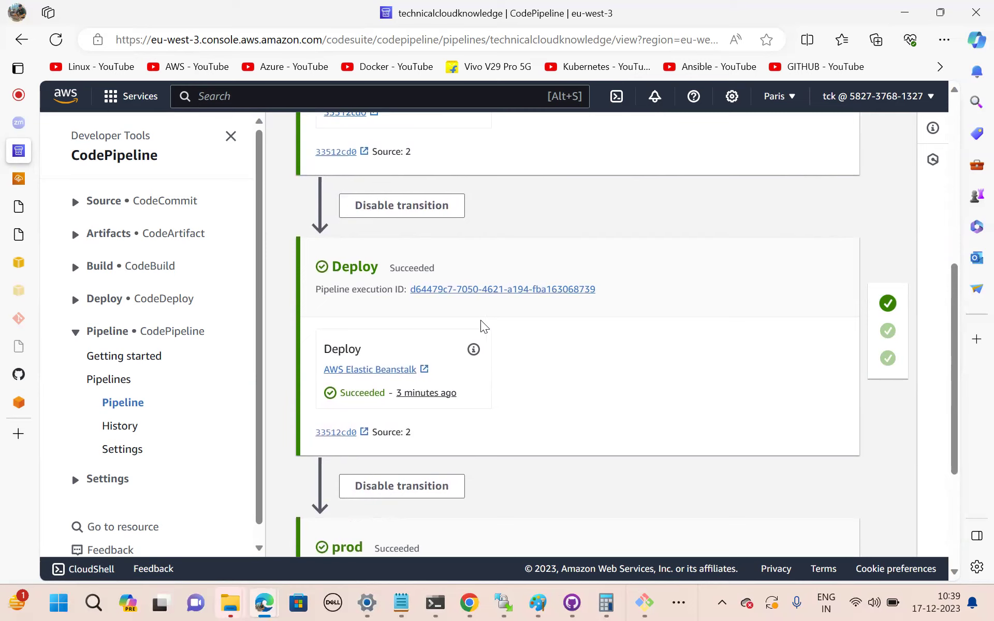
scroll(484, 341, down, 3)
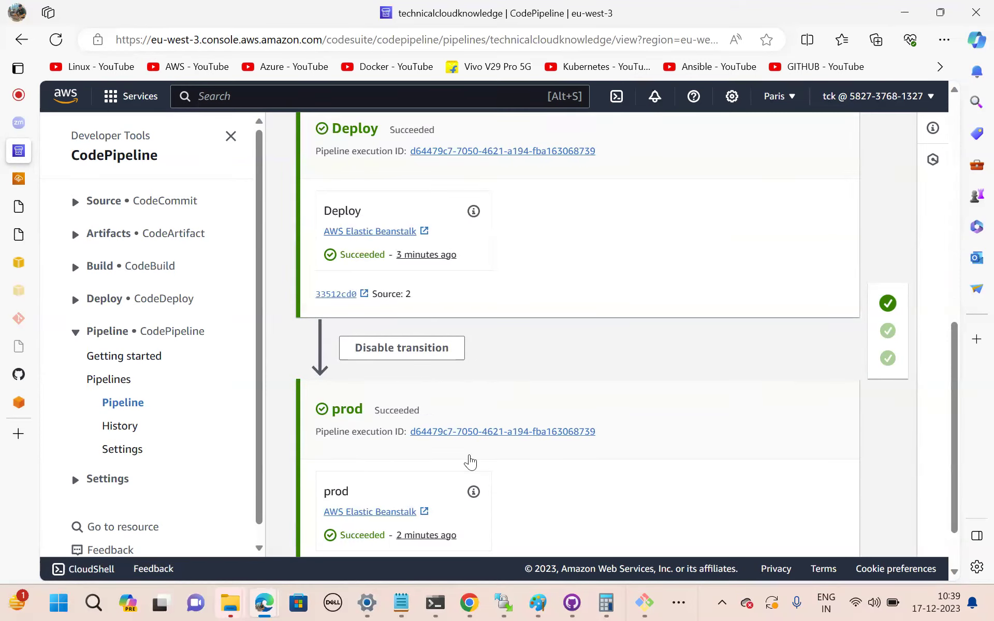
scroll(473, 460, down, 2)
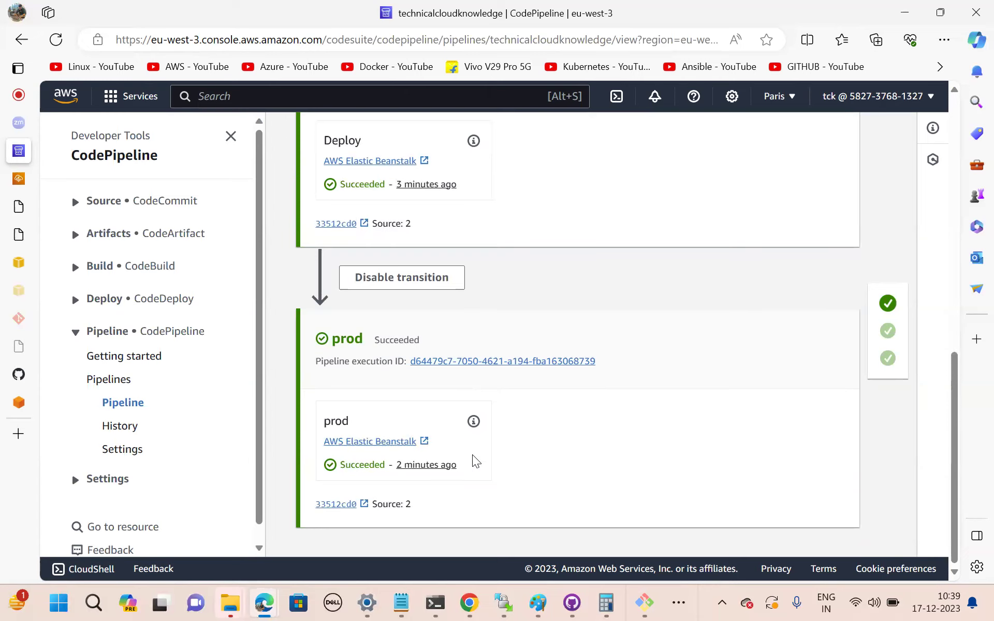
scroll(475, 461, up, 2)
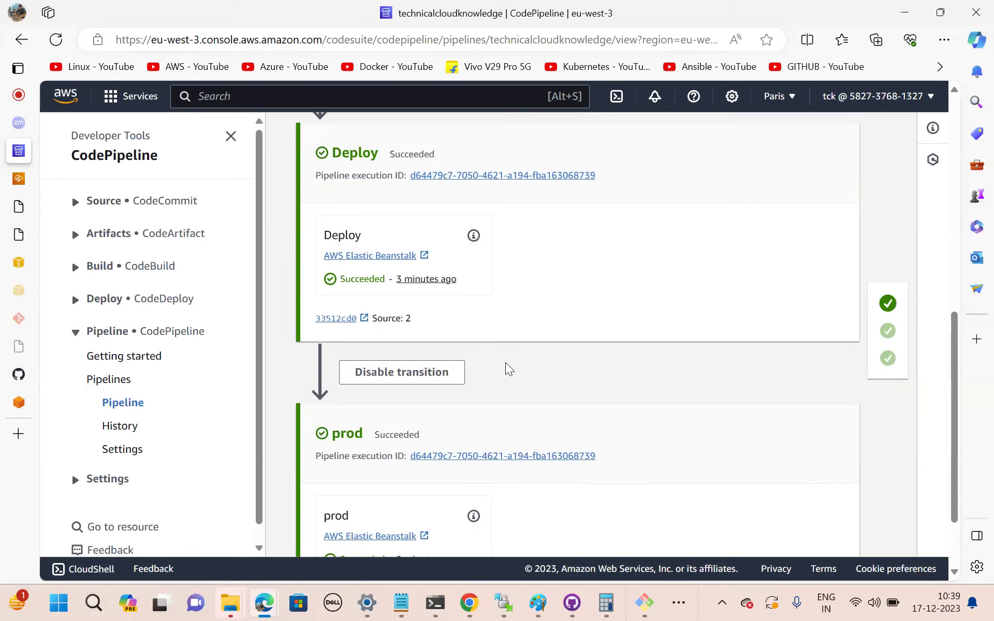
scroll(509, 369, down, 1)
scroll(509, 369, up, 8)
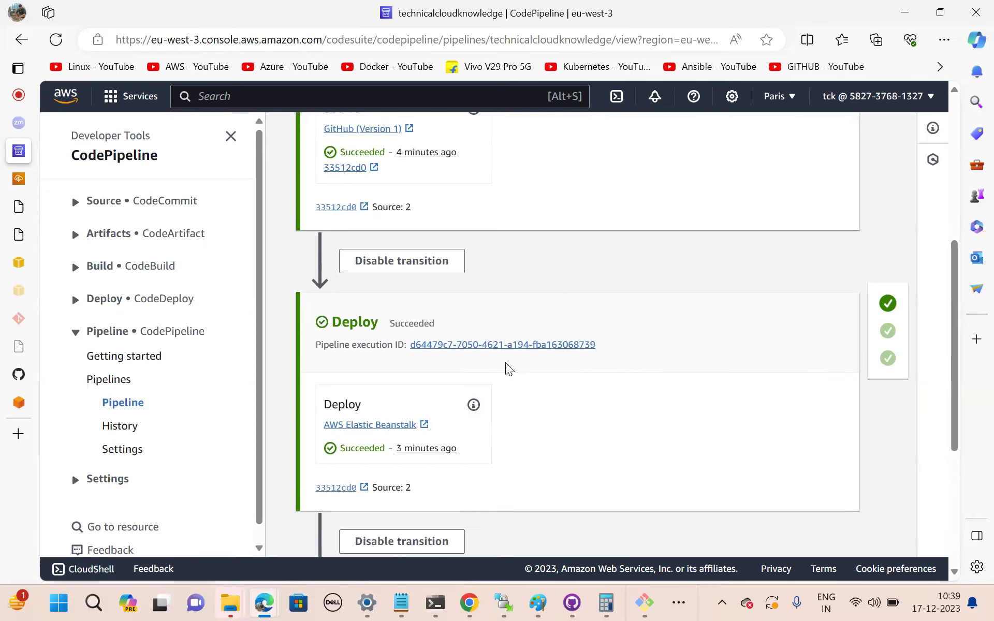
scroll(509, 370, down, 5)
scroll(509, 369, down, 1)
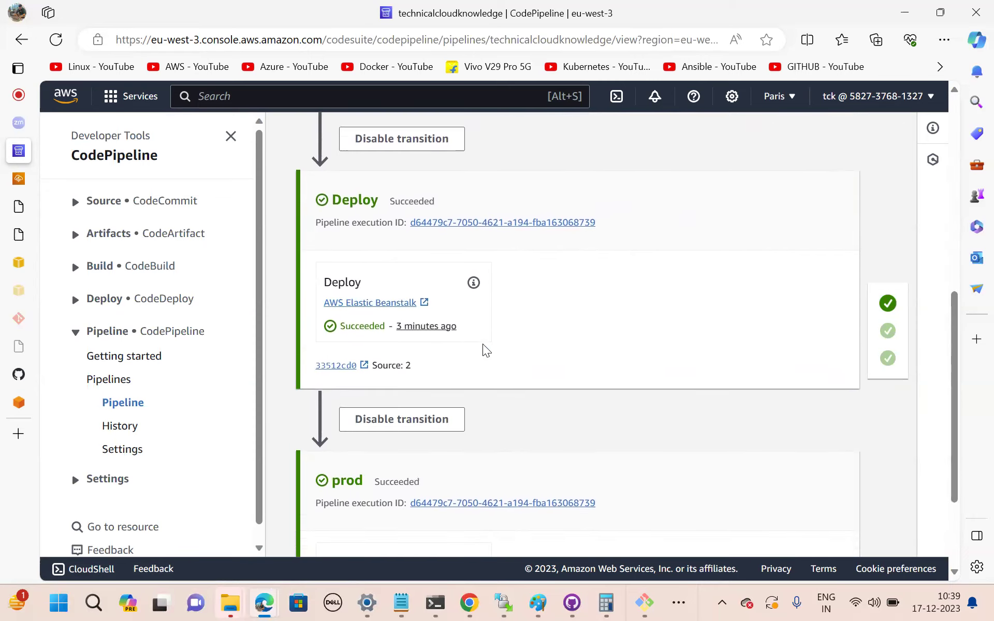
scroll(541, 359, up, 10)
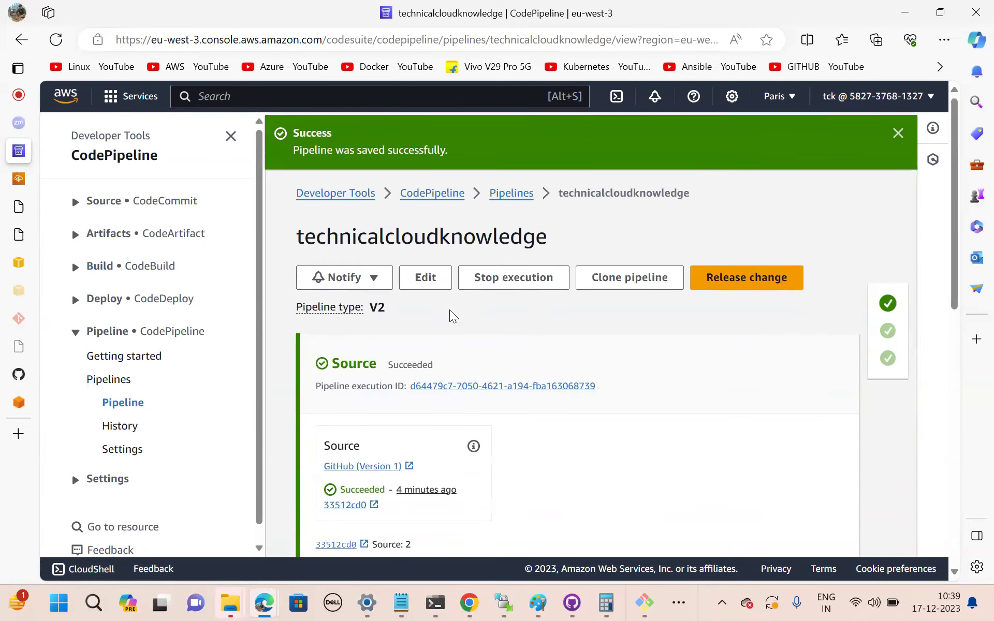
Edit the pipeline and insert a stage named codereviewmanual between Deploy and prod.
click(421, 274)
scroll(477, 355, down, 10)
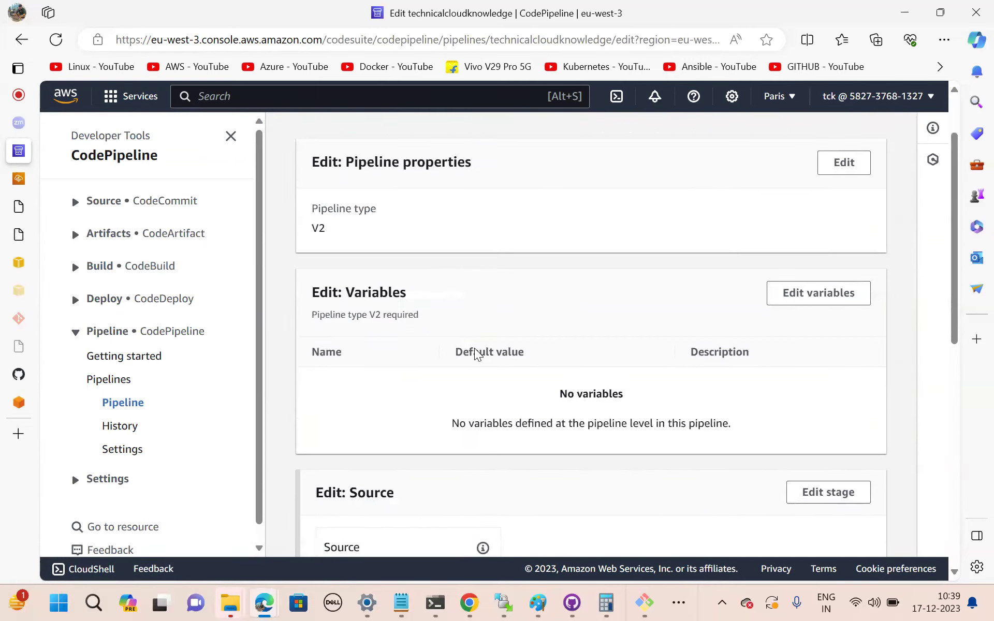
scroll(475, 354, up, 3)
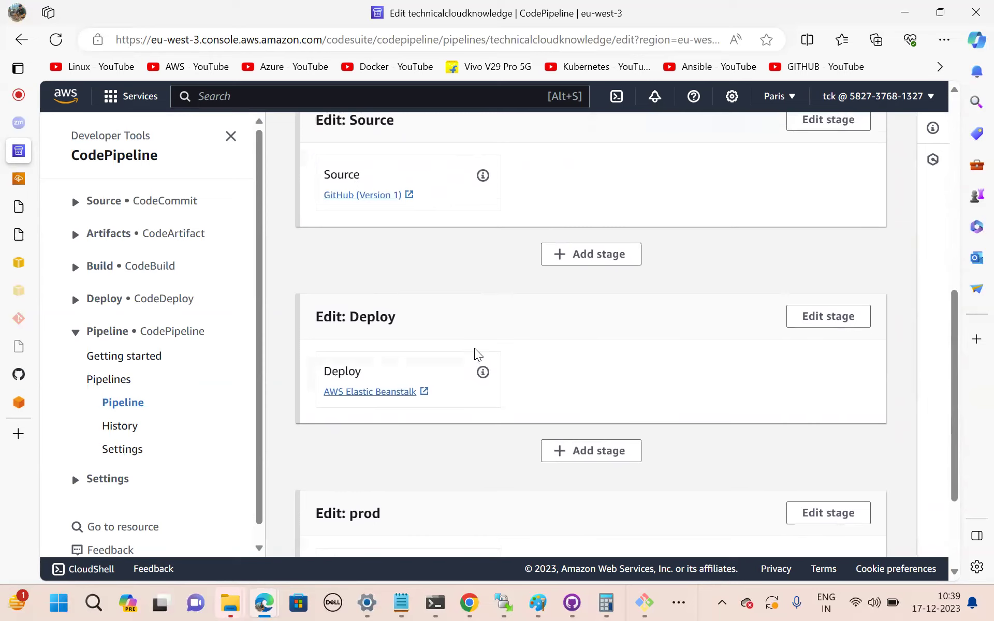
scroll(467, 414, down, 2)
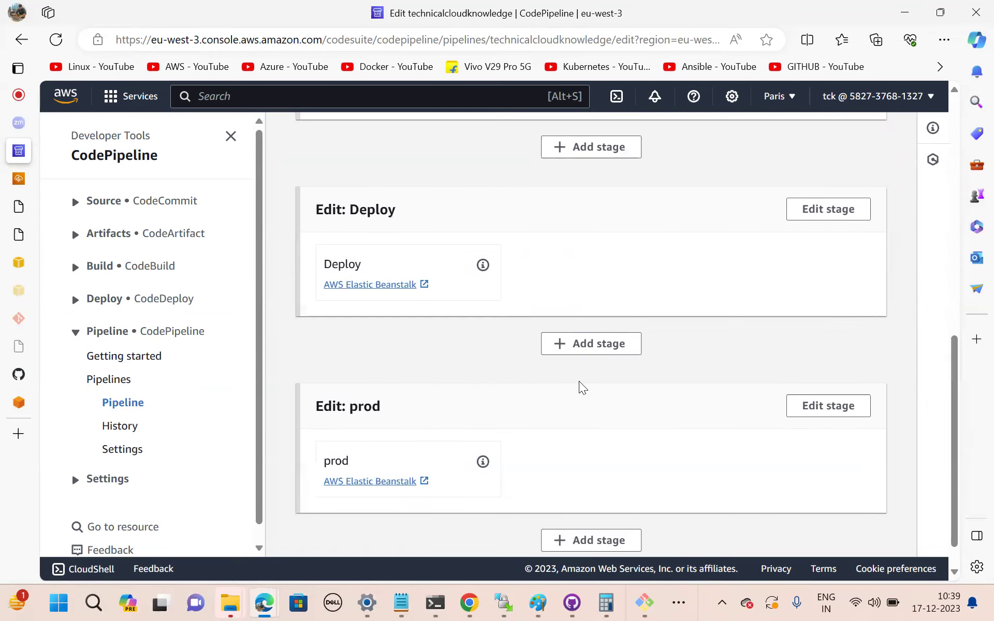
click(566, 358)
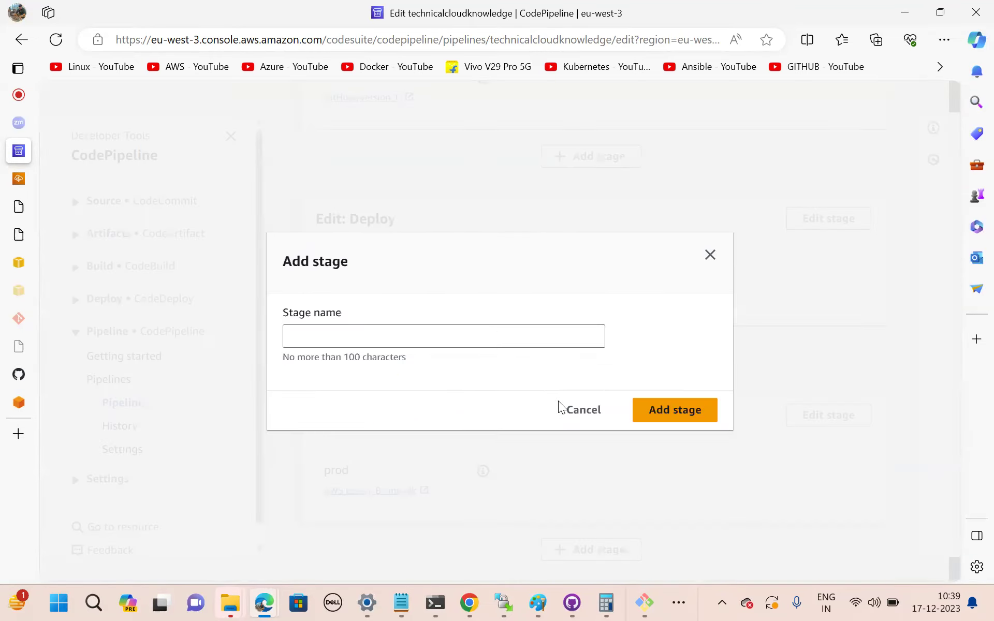
click(375, 334)
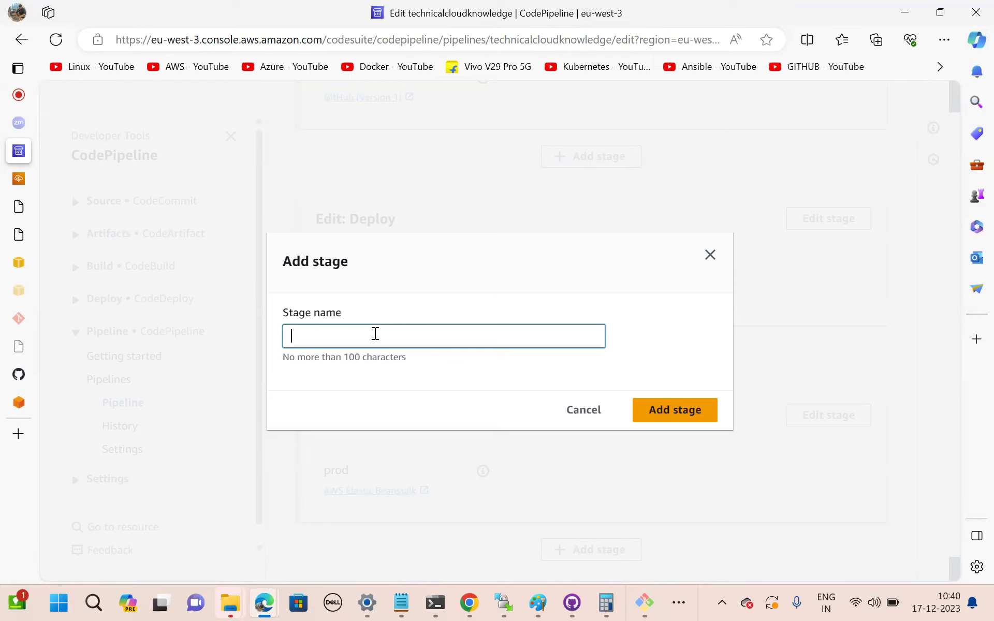
text(codereviewmanual)
key(ctrl+a)
key(ctrl+c)
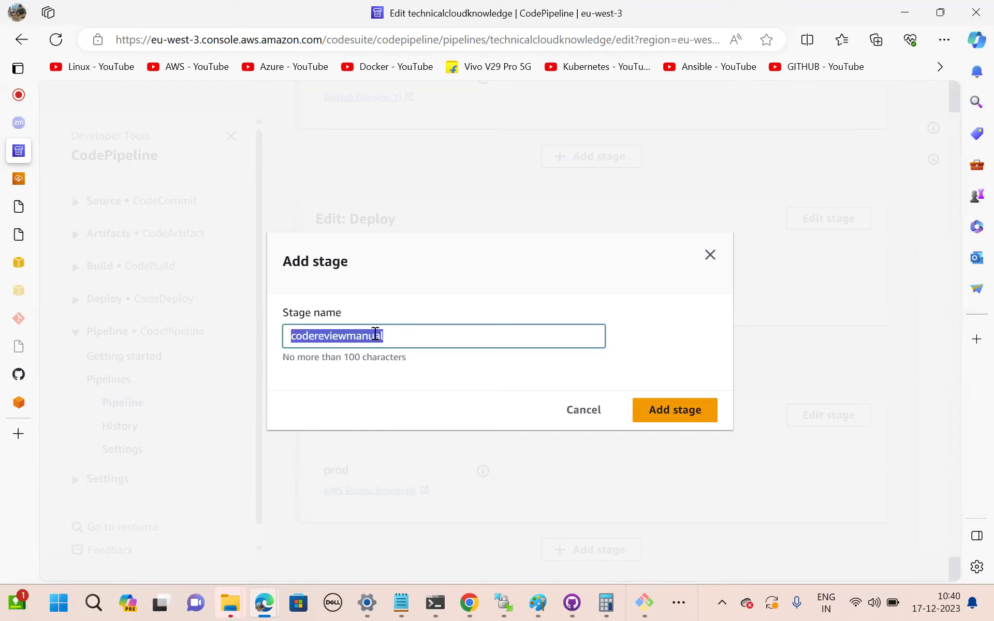
click(665, 417)
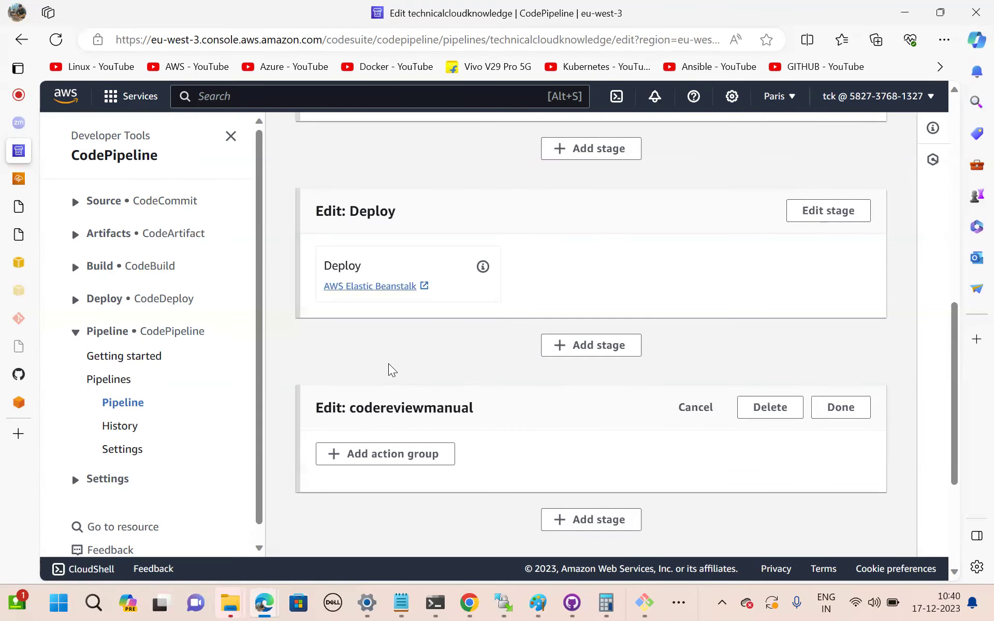
Add a Manual approval action named codereviewmanual to the stage, then duplicate the editor tab.
scroll(392, 370, down, 2)
click(362, 368)
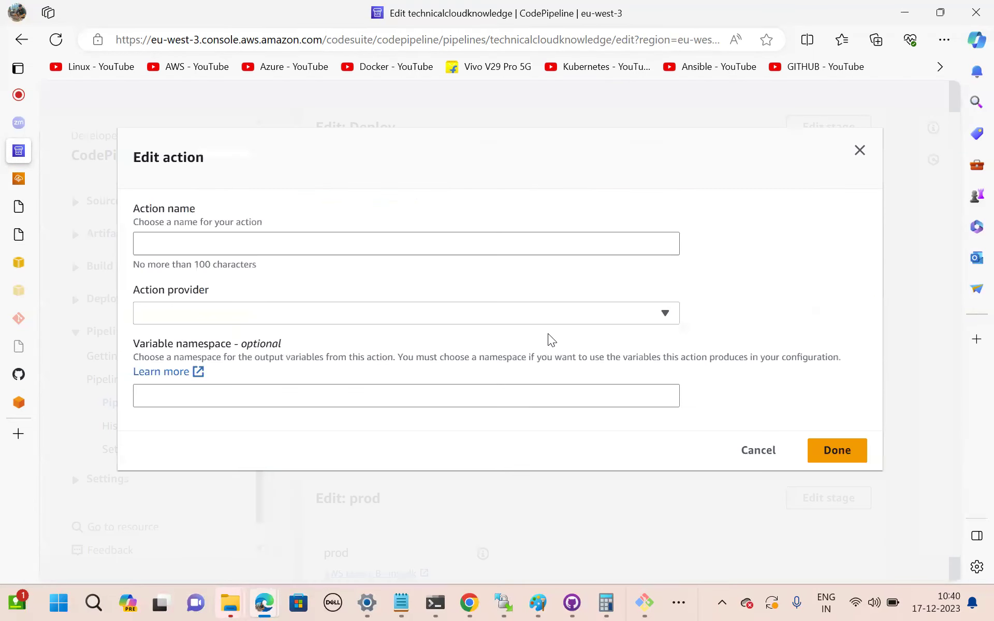
click(171, 240)
key(ctrl+v)
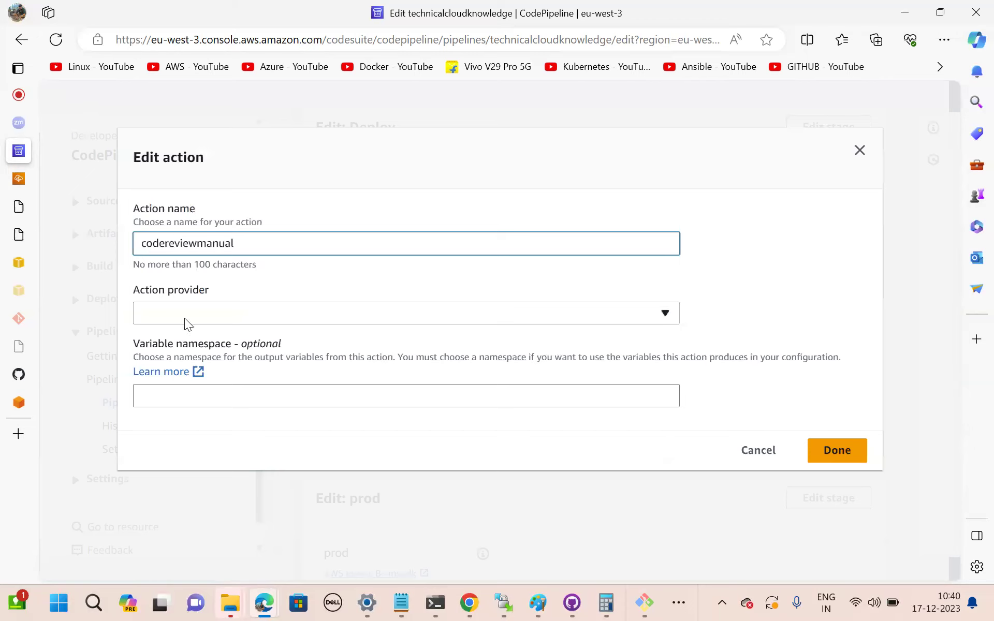
click(186, 316)
click(176, 406)
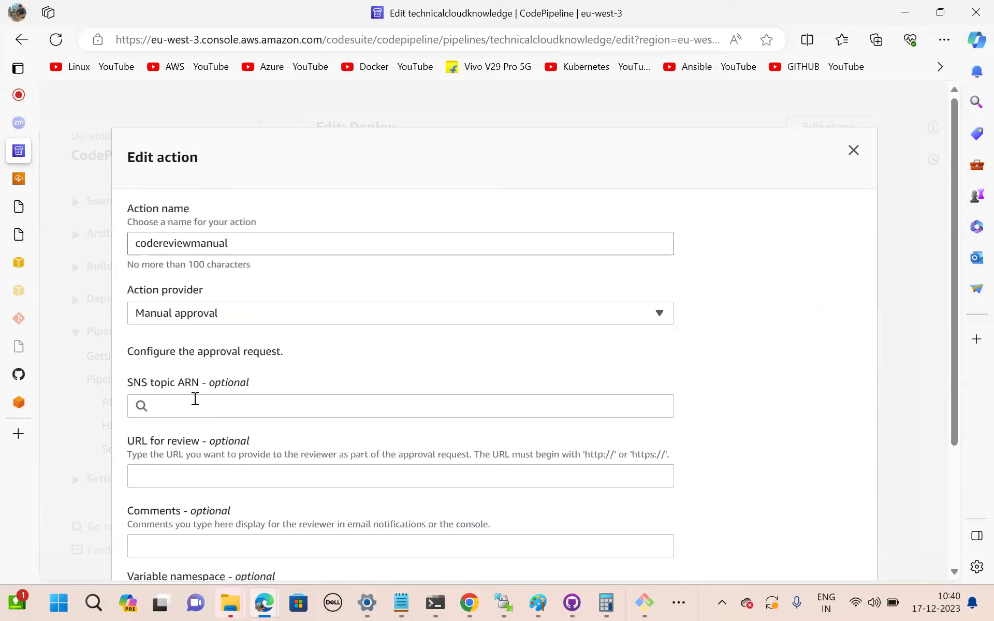
right_click(19, 154)
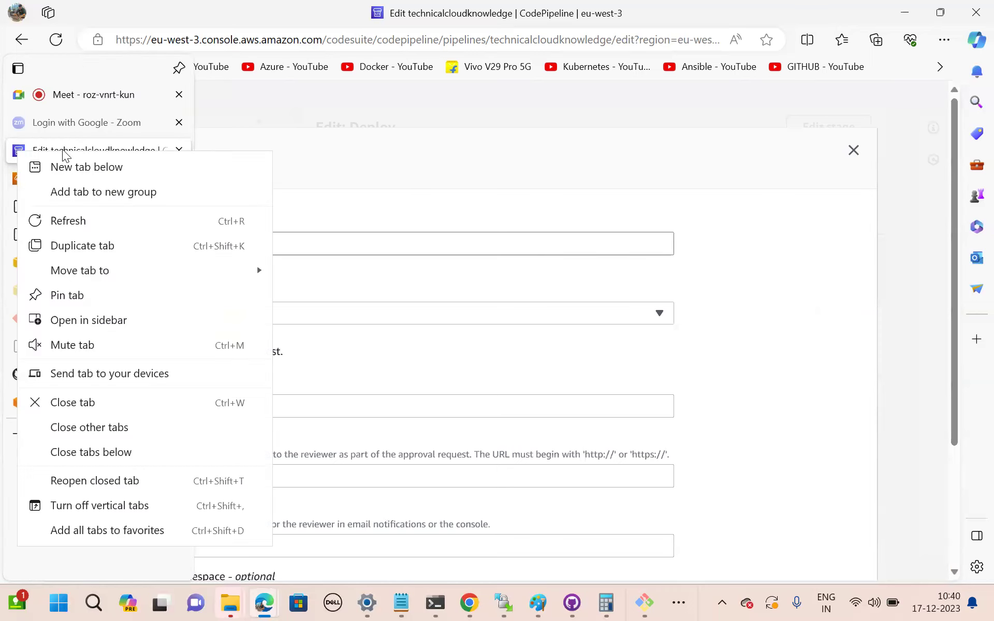
click(122, 246)
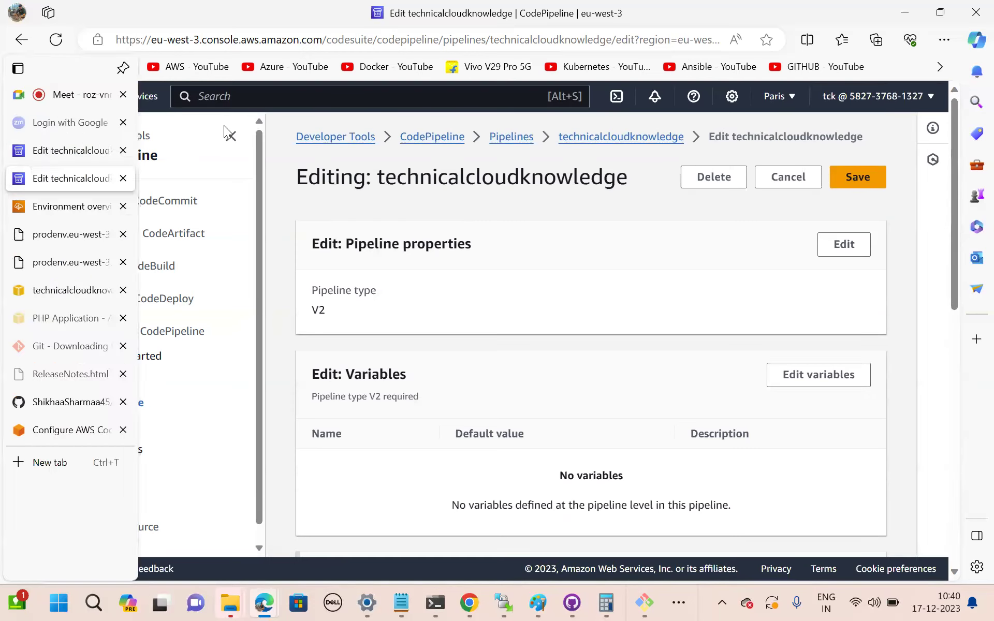
Open the Simple Notification Service console and start creating a new topic.
click(259, 96)
text(sns)
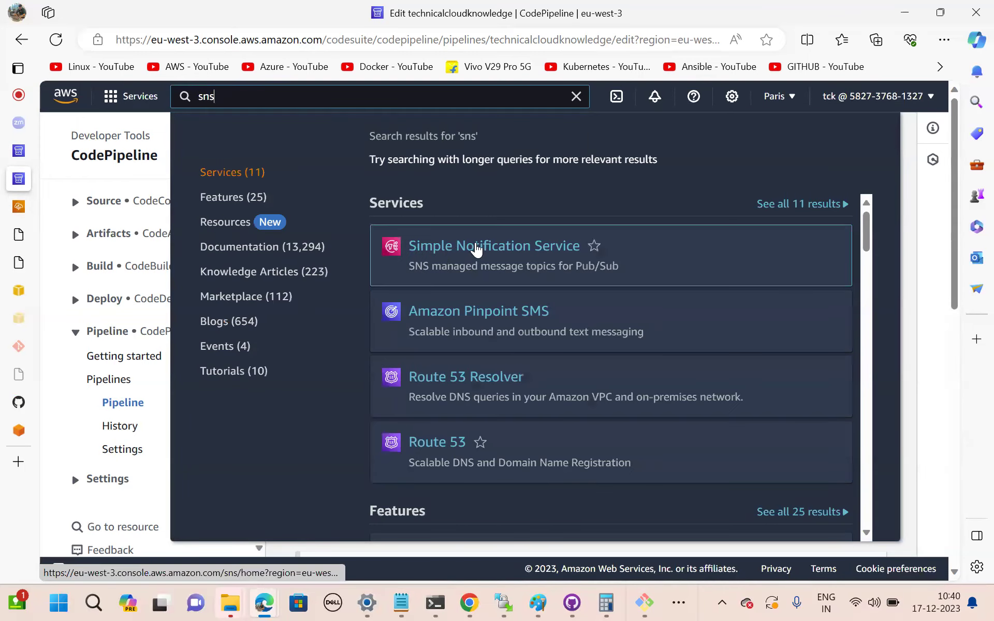
click(477, 250)
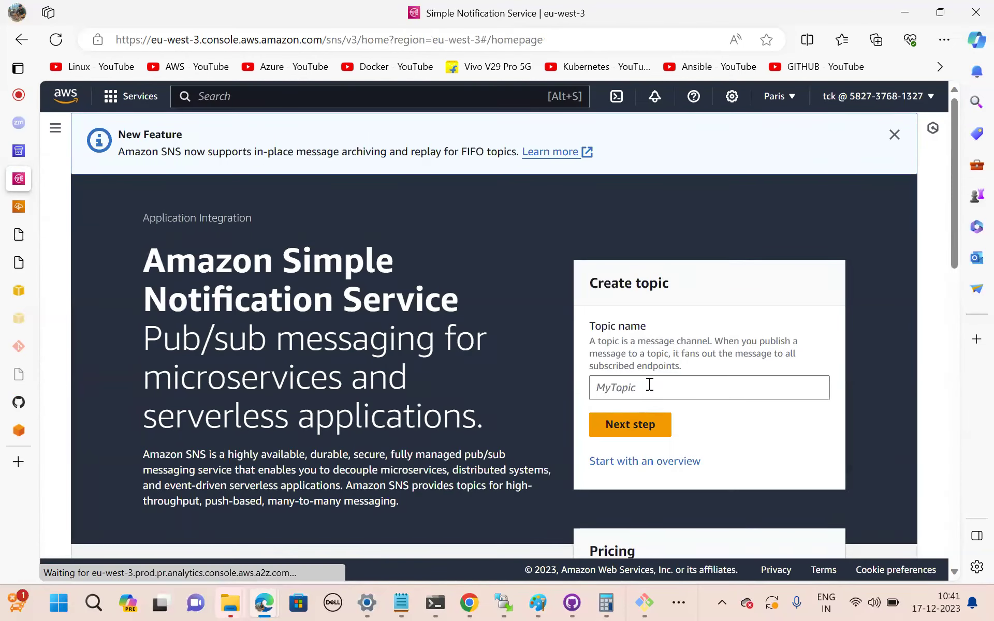
click(650, 387)
click(620, 425)
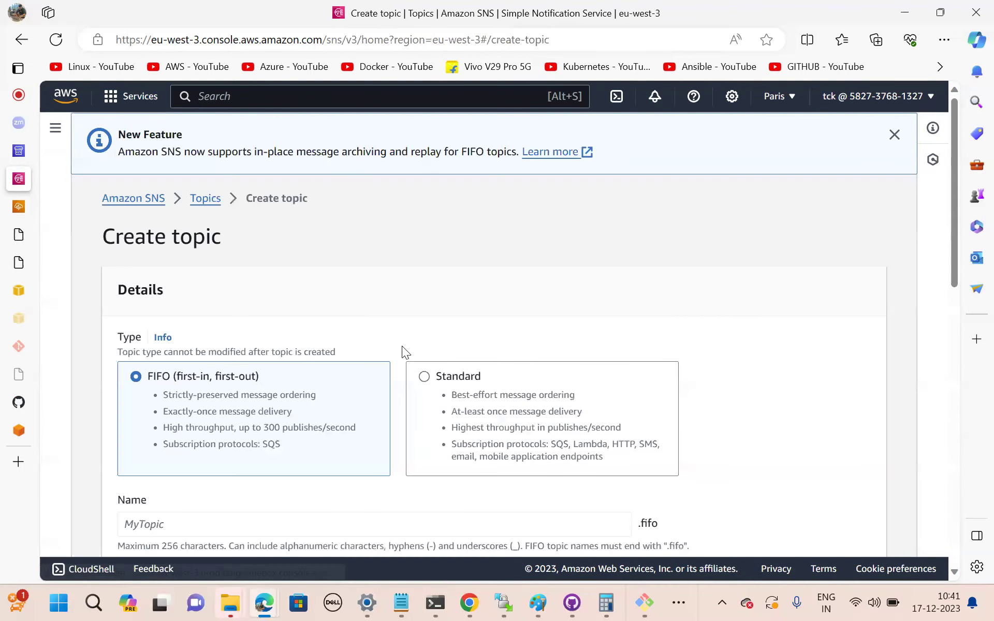
scroll(292, 403, down, 3)
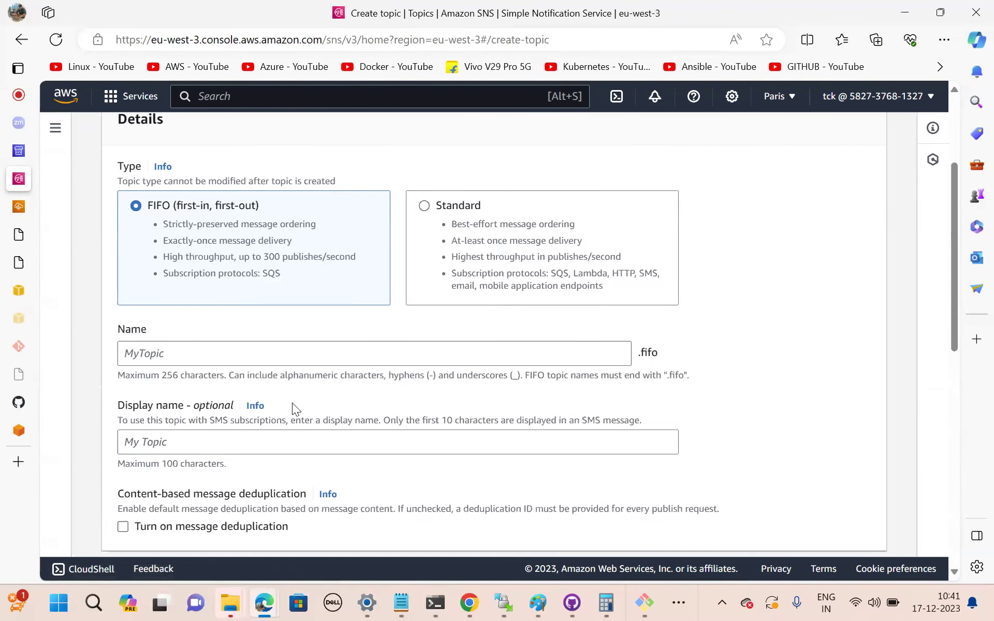
scroll(246, 329, down, 1)
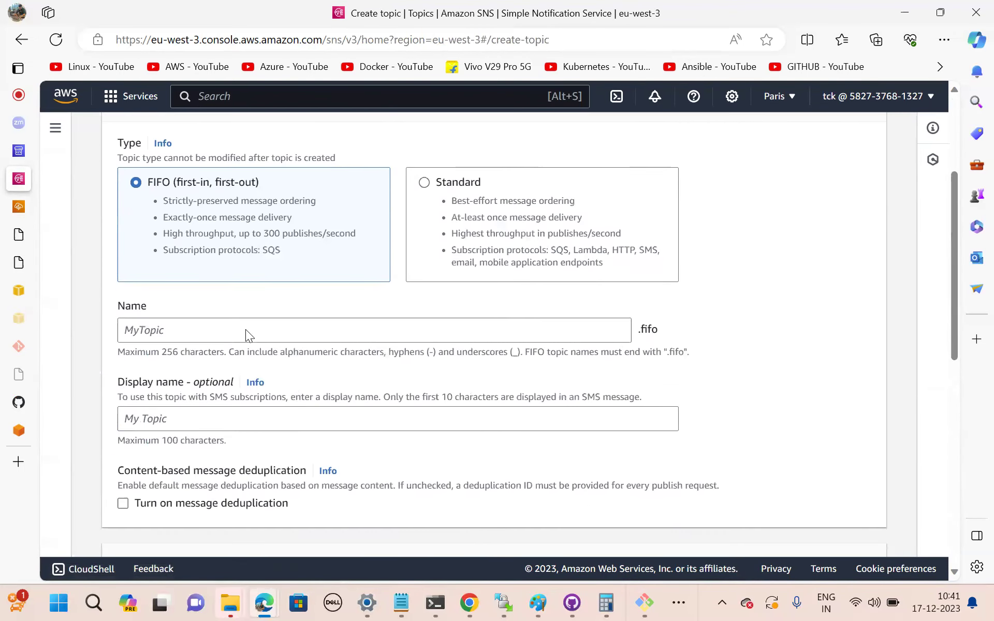
Create a Standard topic with name and display name codereviewmanualsns.
click(424, 181)
click(180, 330)
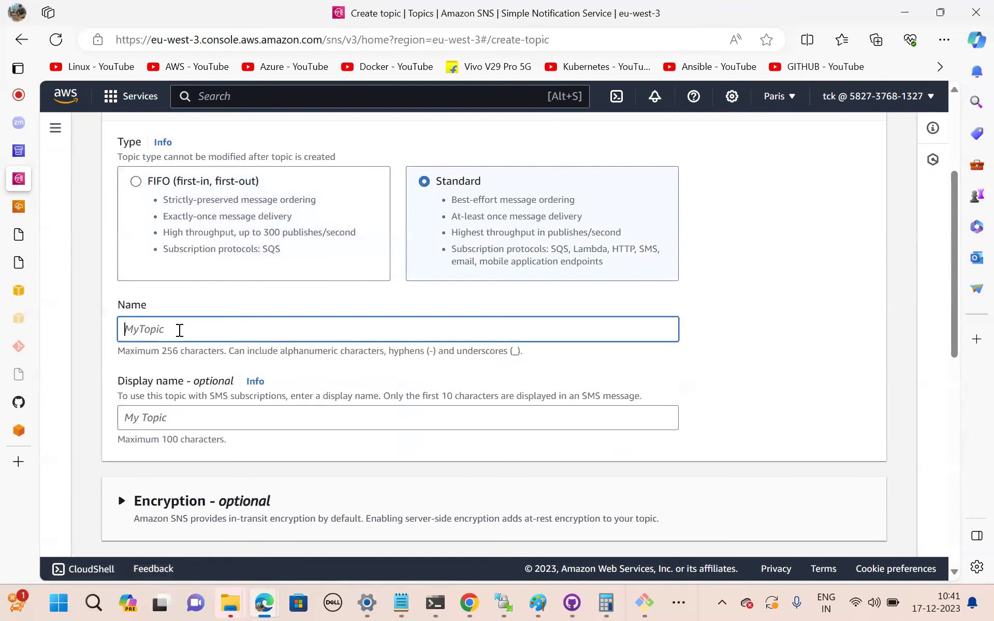
key(ctrl+v)
text(sns)
scroll(179, 311, down, 1)
click(175, 355)
key(ctrl+v)
text(sns)
scroll(555, 438, down, 8)
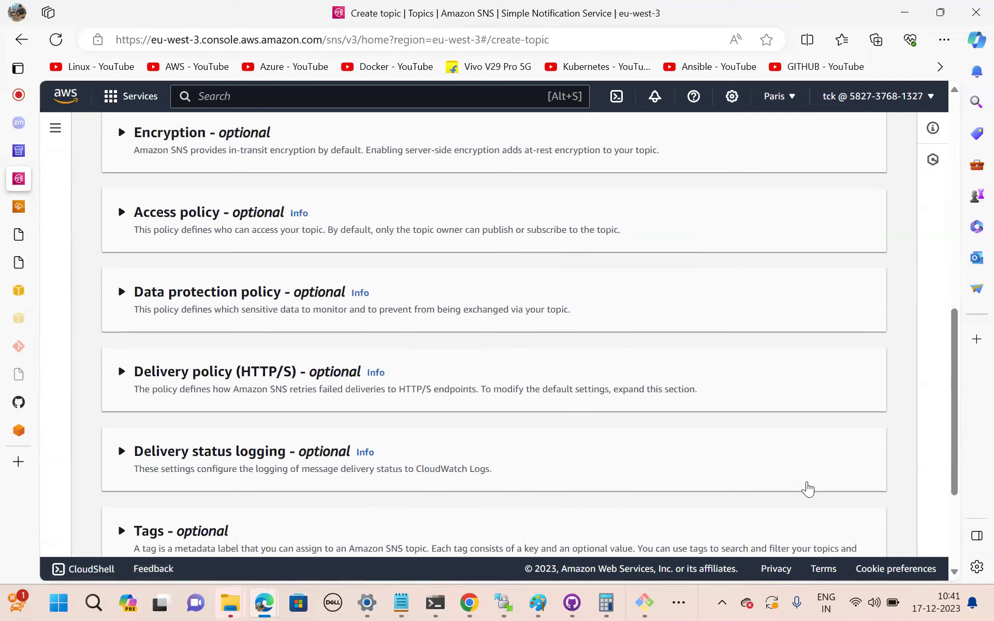
click(861, 528)
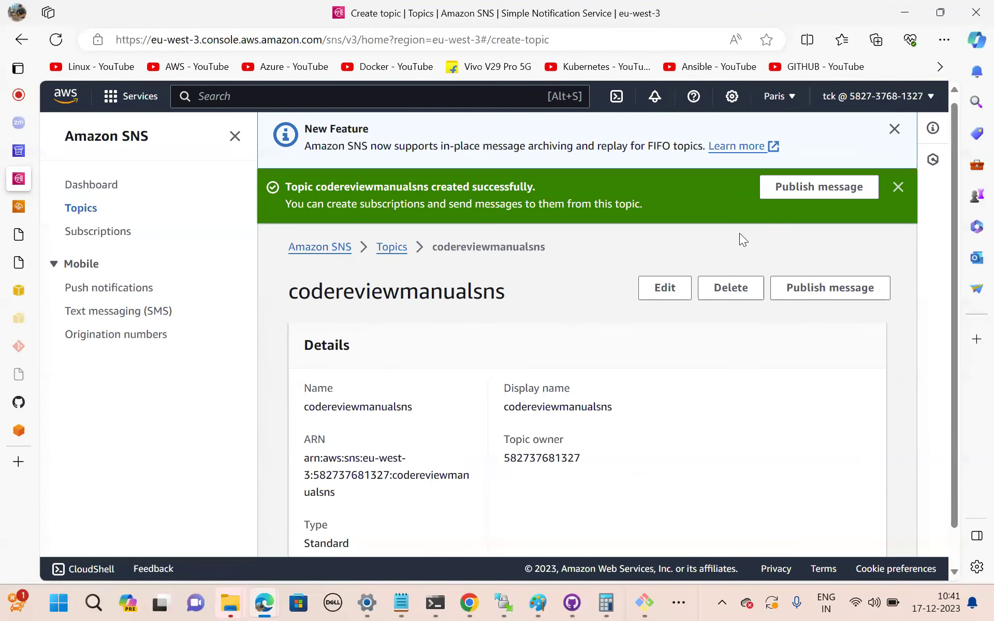
Subscribe the subscriber's e-mail address to the topic using the Email protocol.
scroll(828, 304, down, 5)
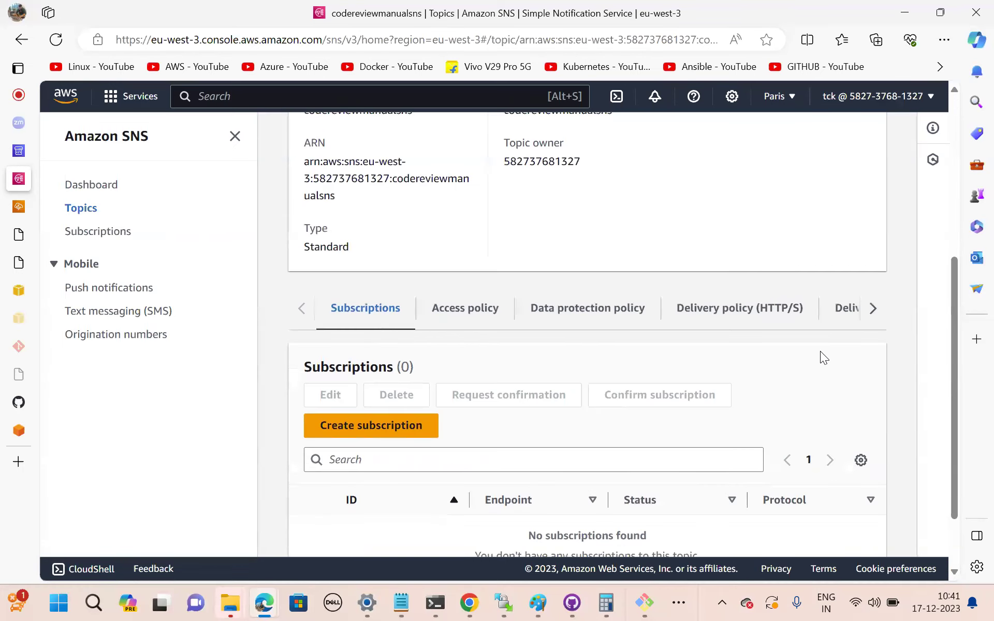
click(332, 435)
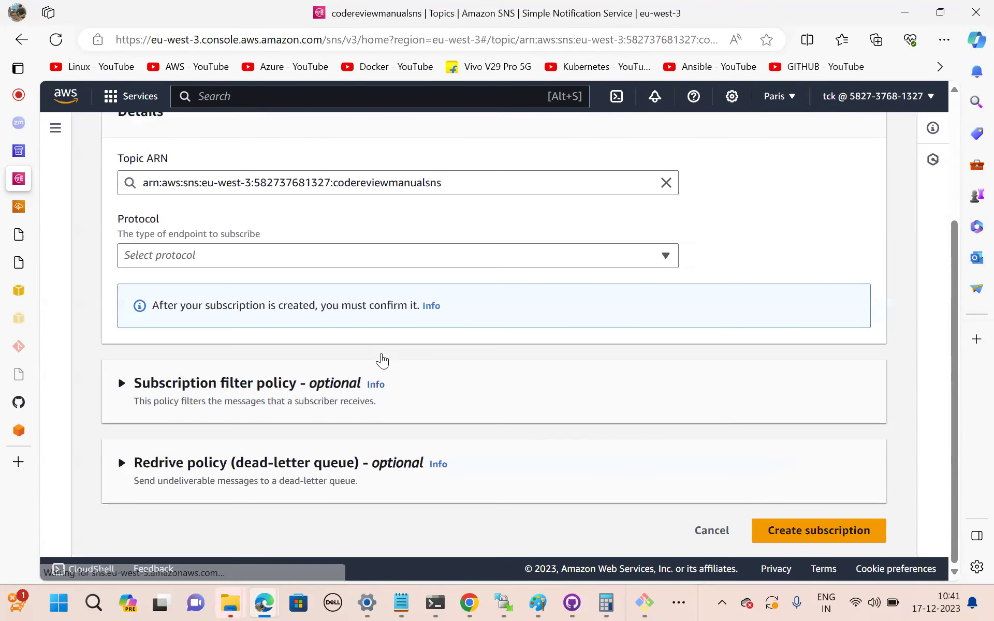
click(266, 254)
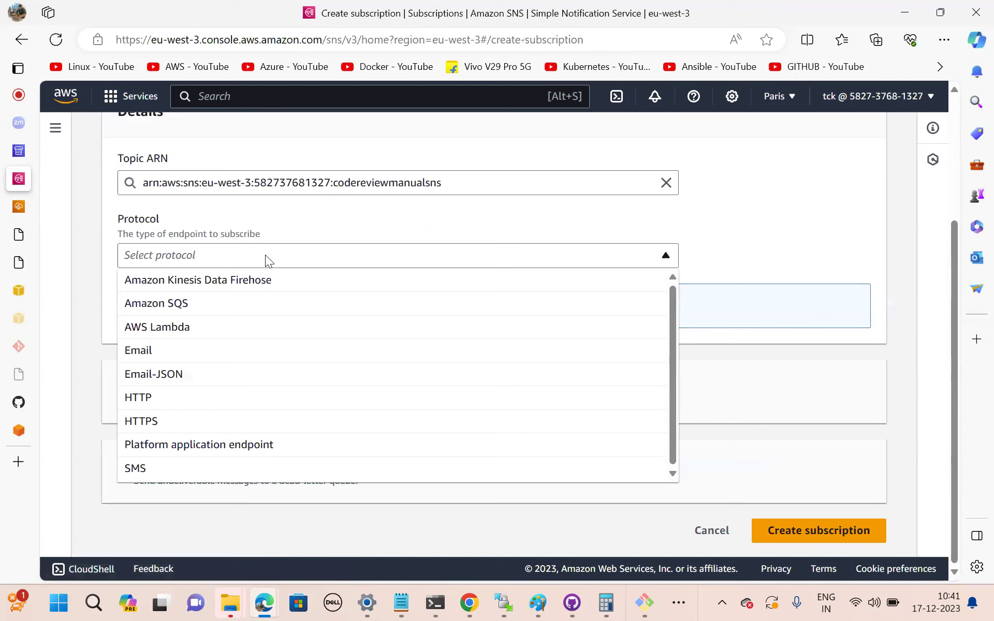
click(162, 353)
click(193, 328)
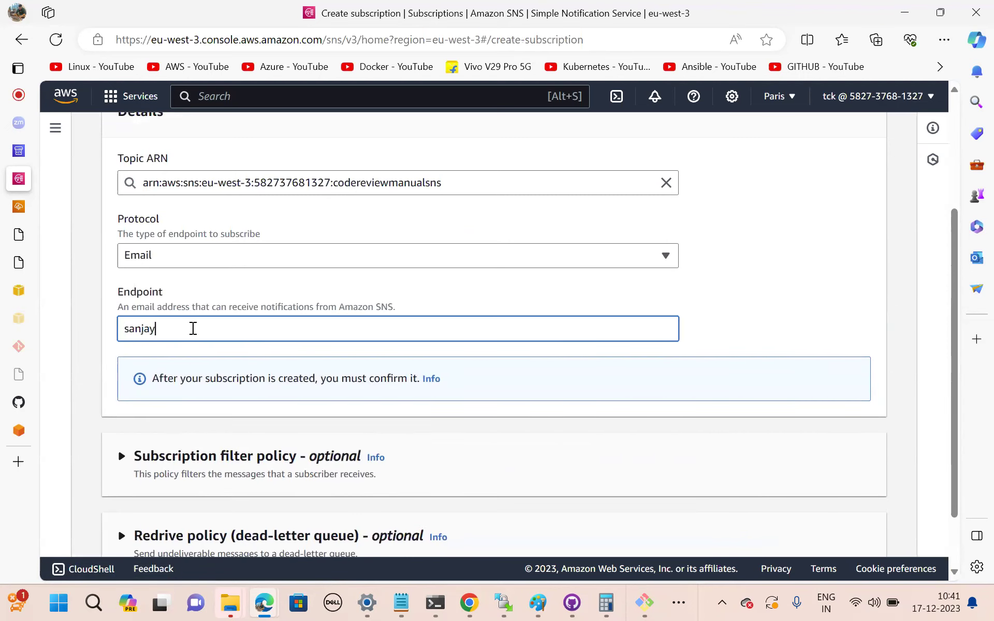
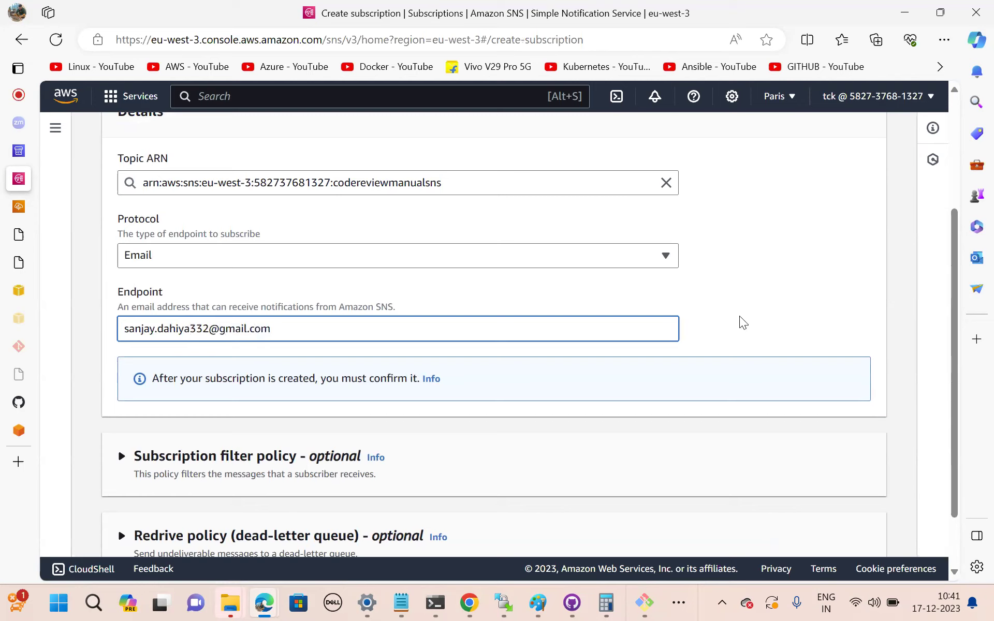
click(768, 331)
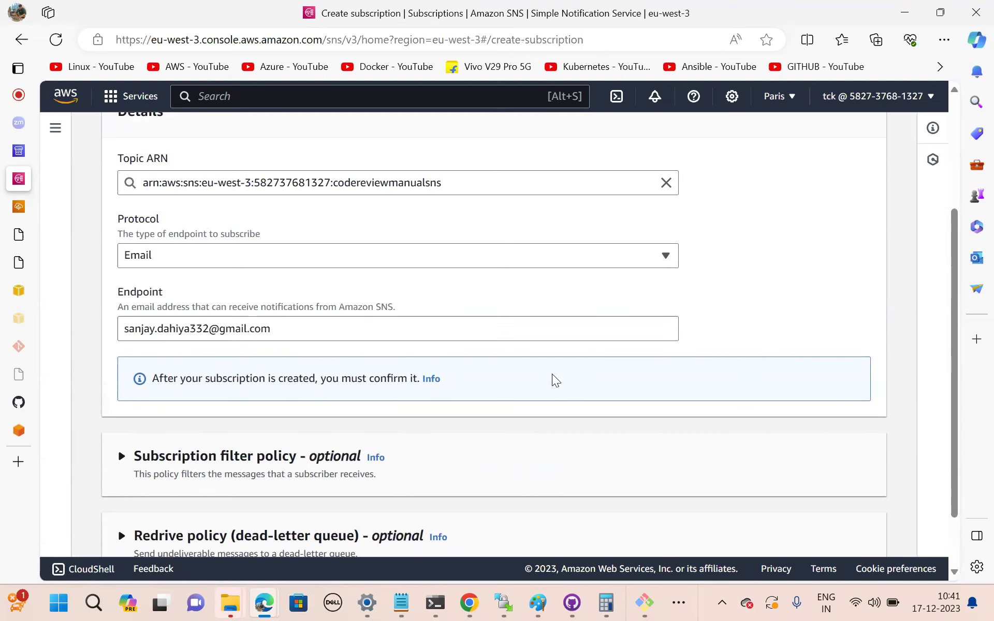
scroll(550, 399, down, 2)
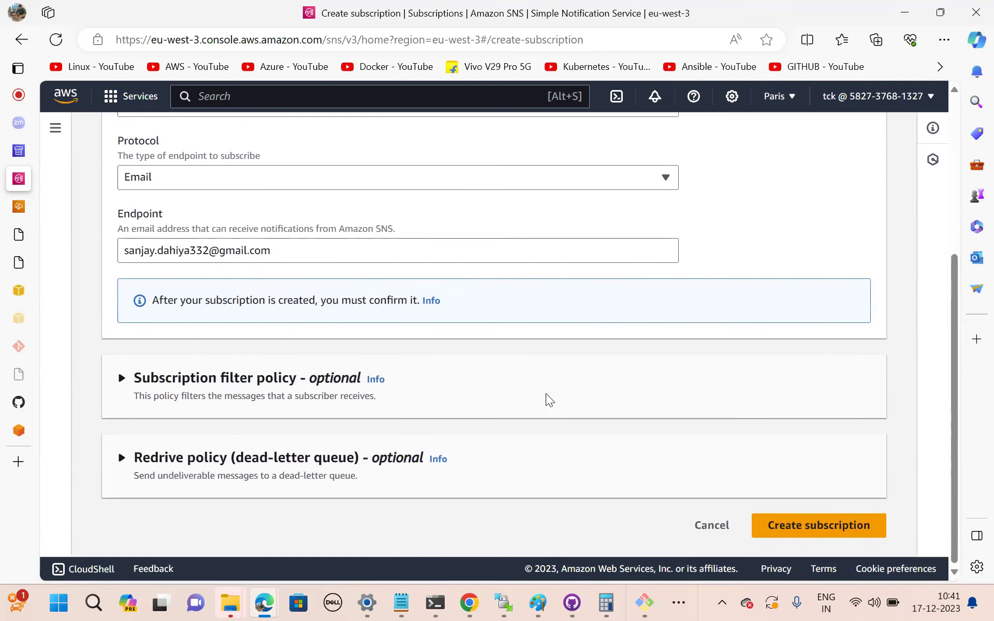
scroll(621, 430, down, 1)
scroll(823, 514, up, 1)
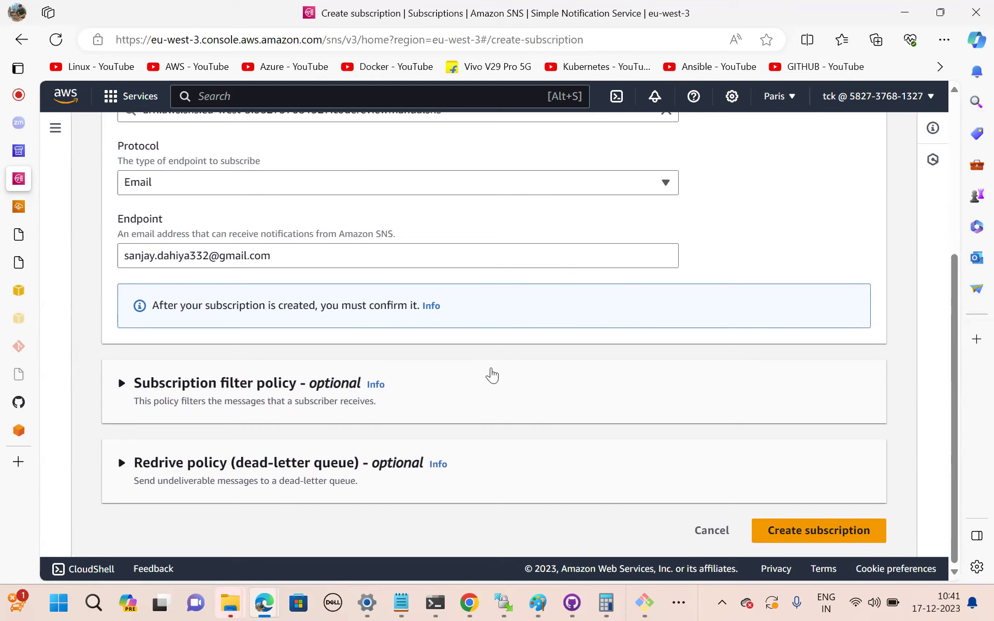
click(804, 528)
scroll(783, 346, down, 5)
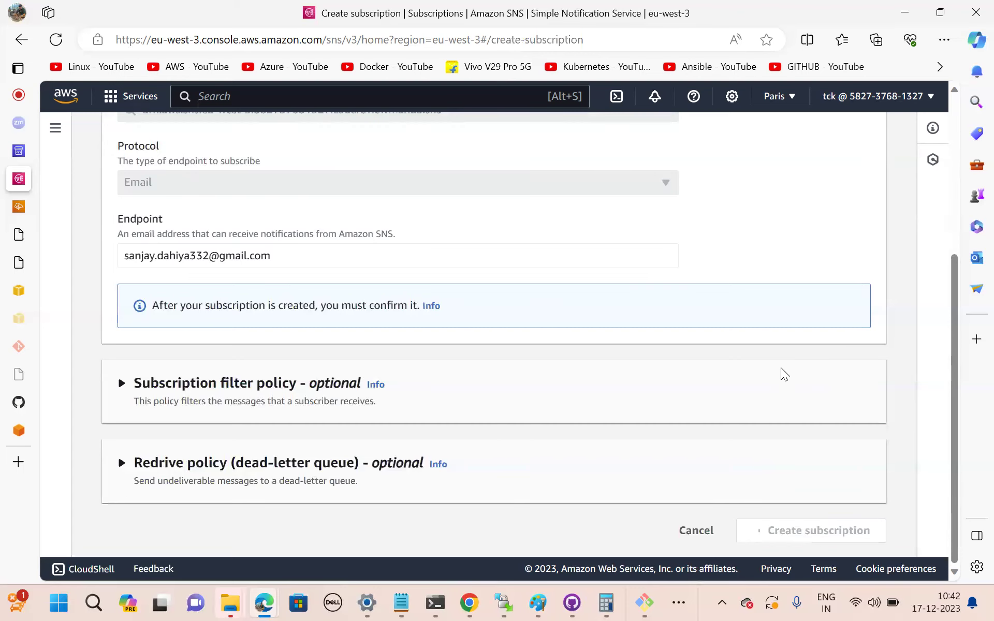
scroll(781, 369, down, 5)
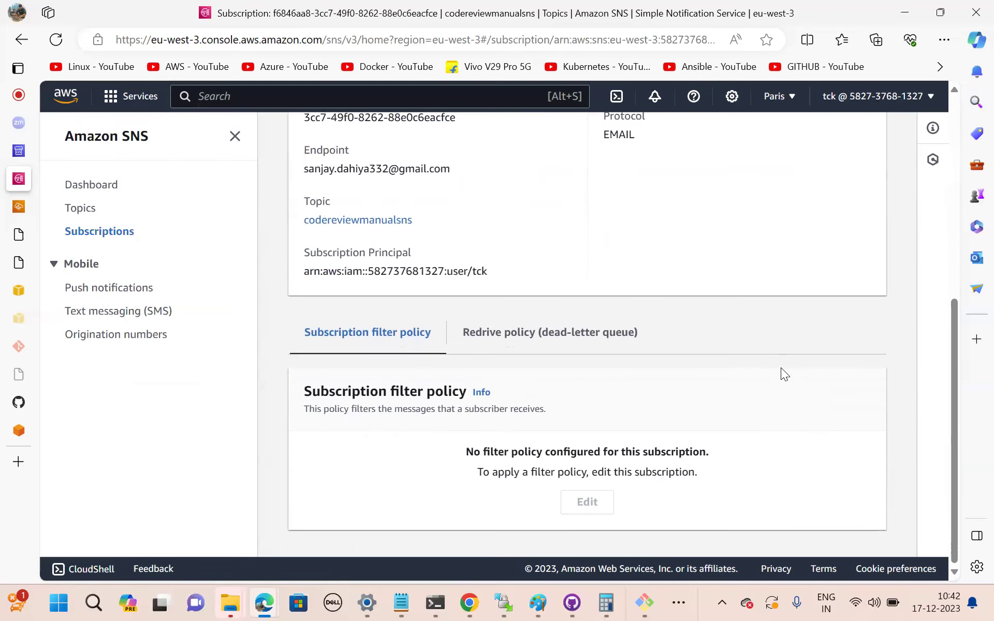
scroll(781, 374, up, 5)
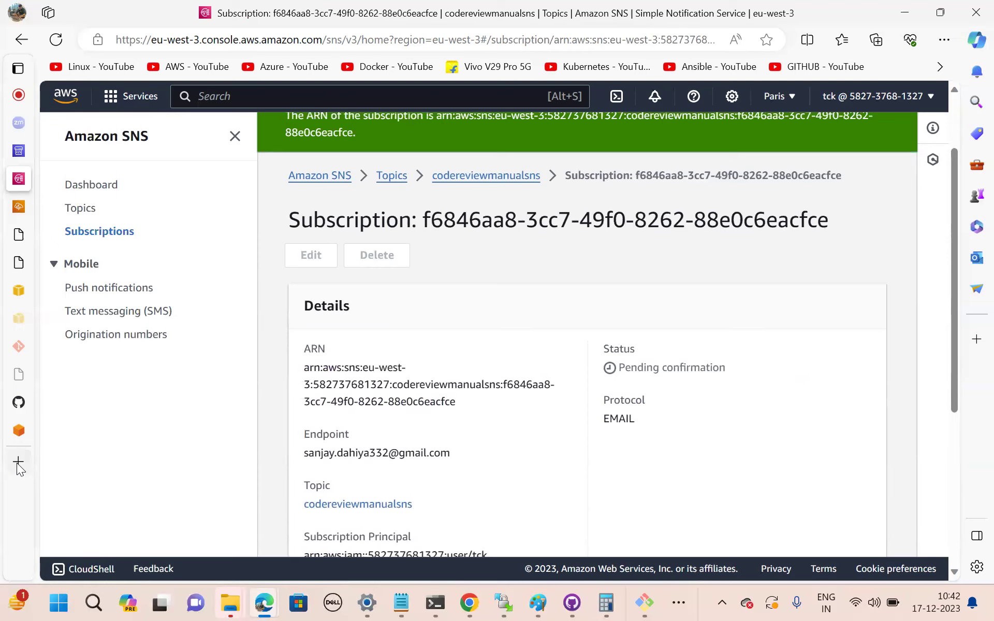
Open Gmail in a new tab, switch to the subscribed account, and confirm the AWS subscription email.
key(ctrl+t)
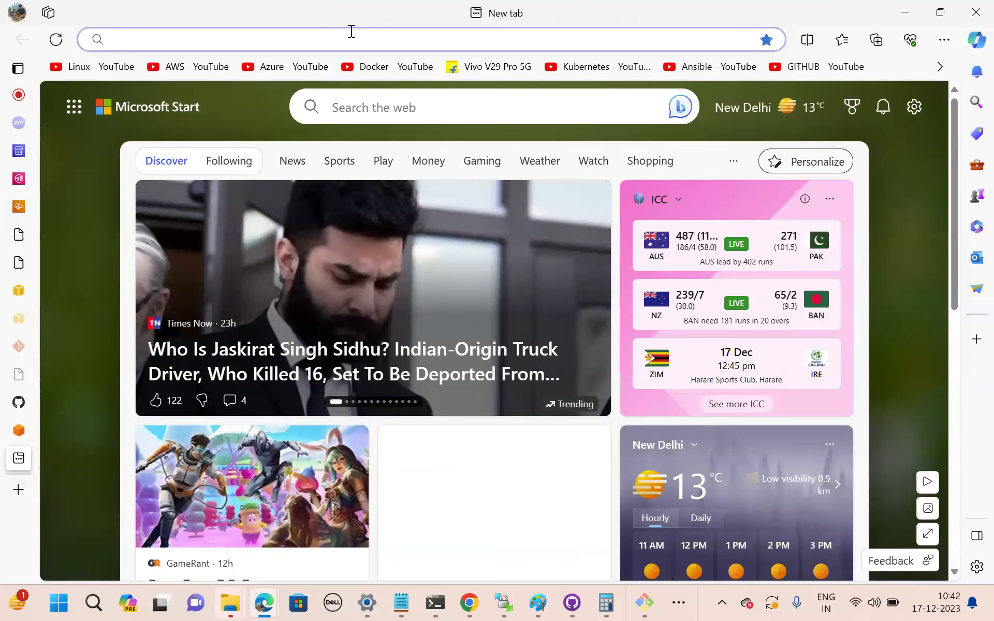
text(google.com)
key(Return)
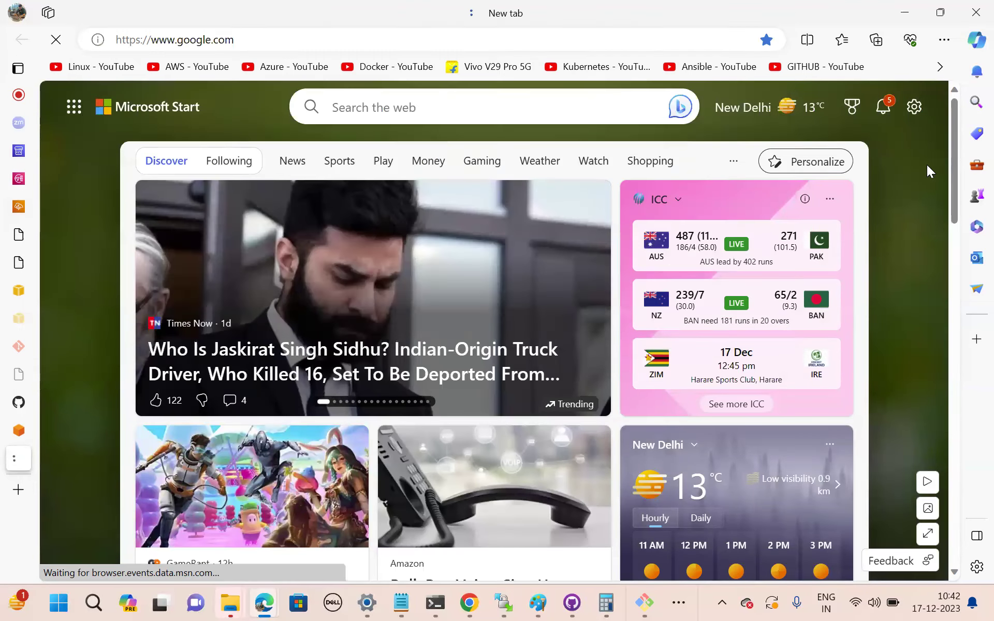
click(811, 104)
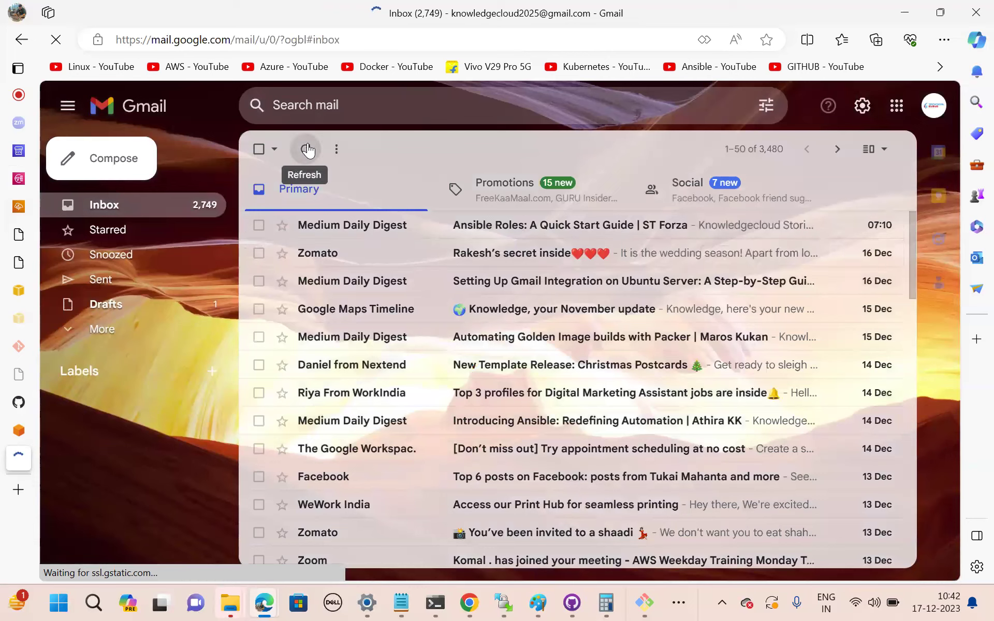
click(308, 150)
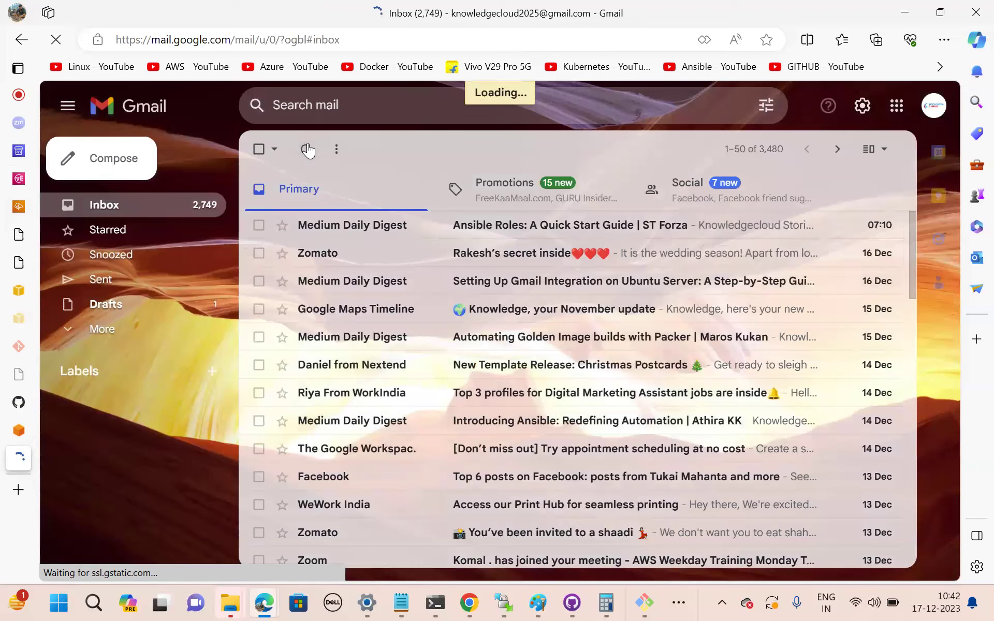
click(934, 109)
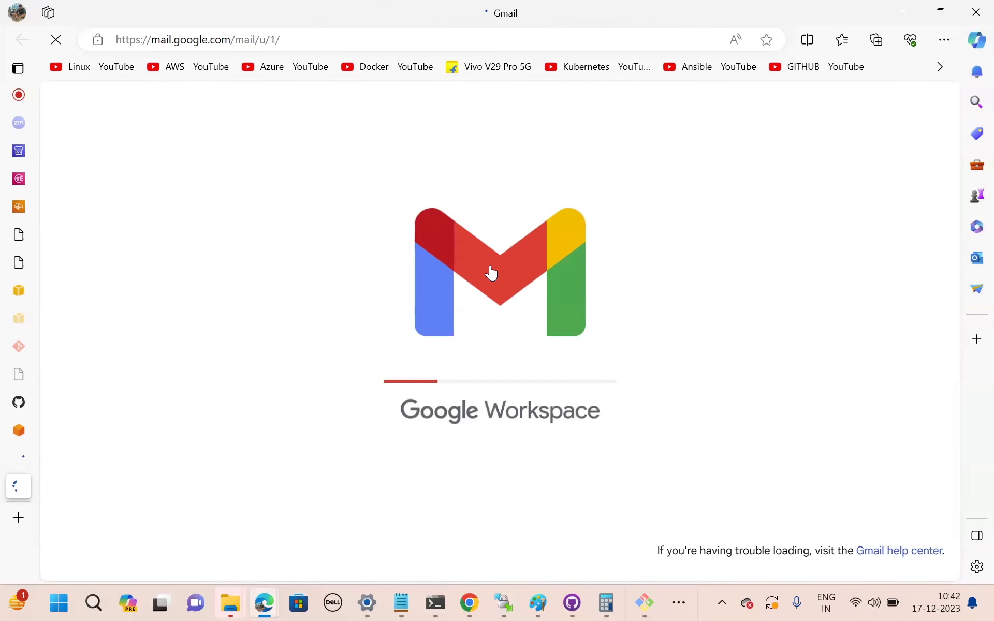
click(466, 369)
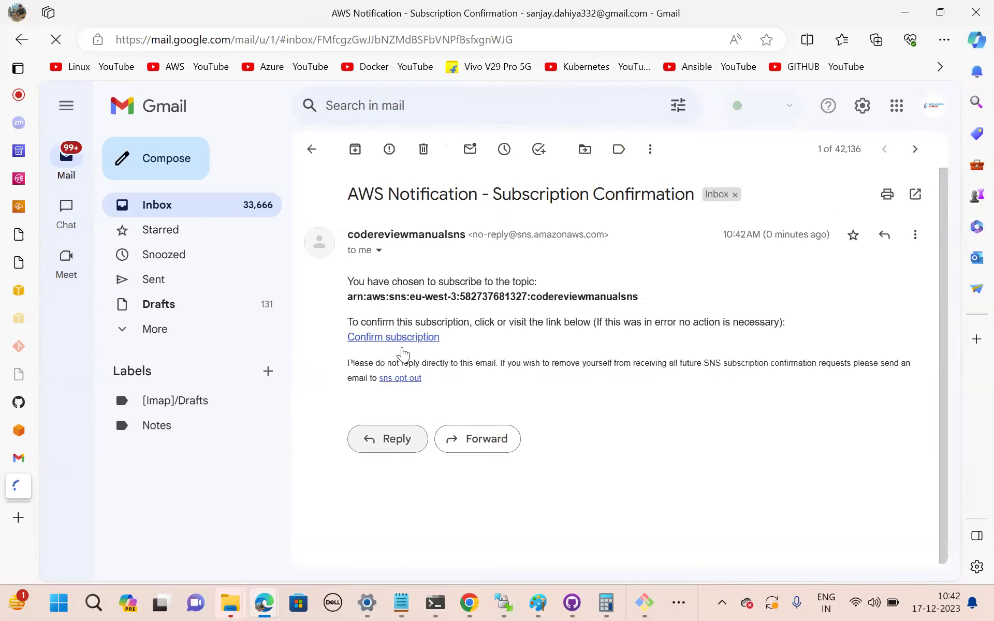
click(402, 338)
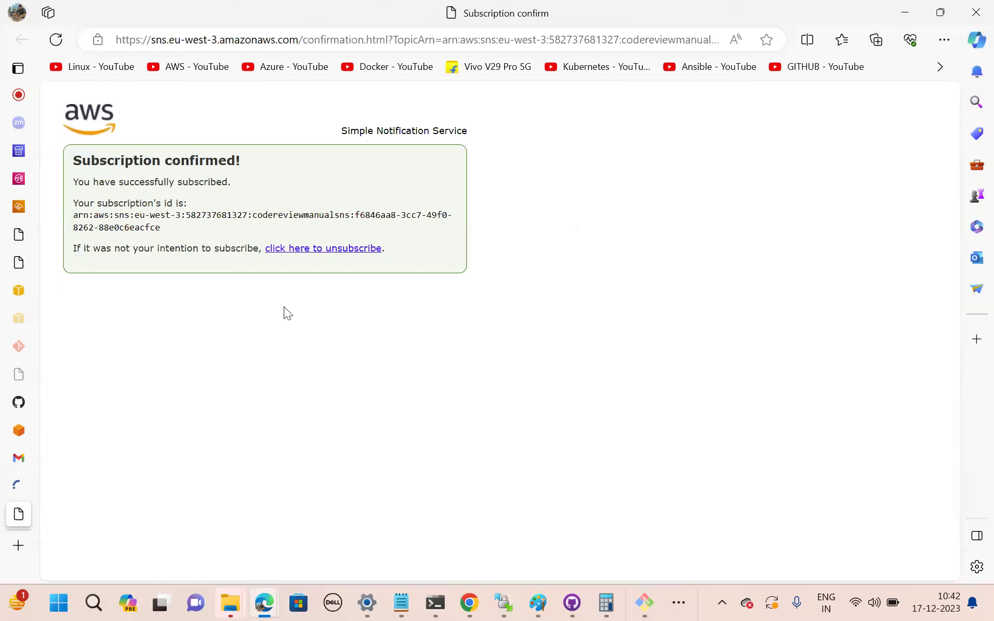
Confirm the codereviewmanualsns topic has a Confirmed email subscription, then return to the pipeline editor.
click(22, 150)
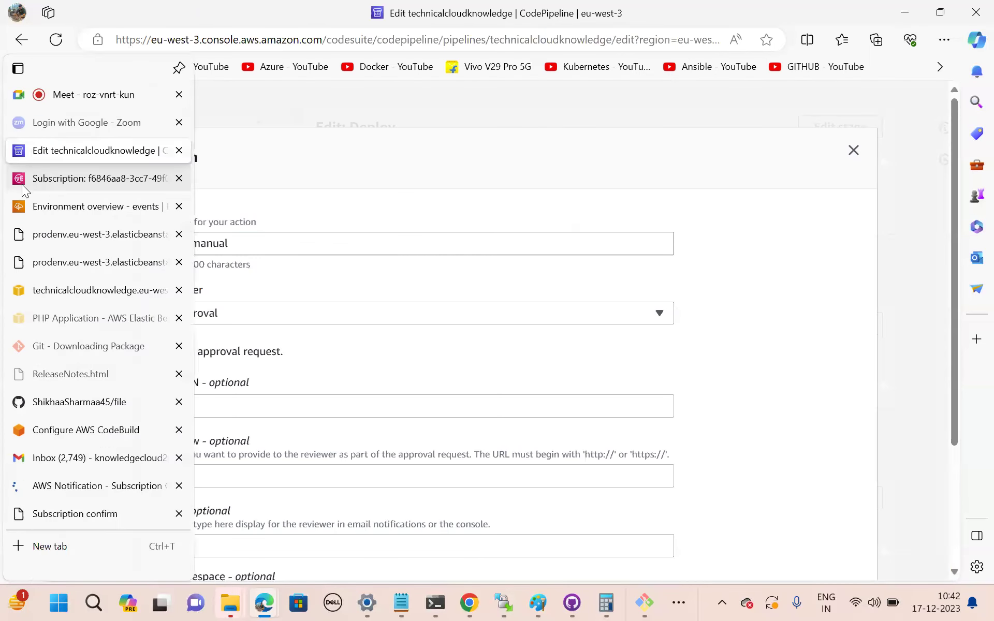
click(22, 182)
scroll(530, 323, down, 5)
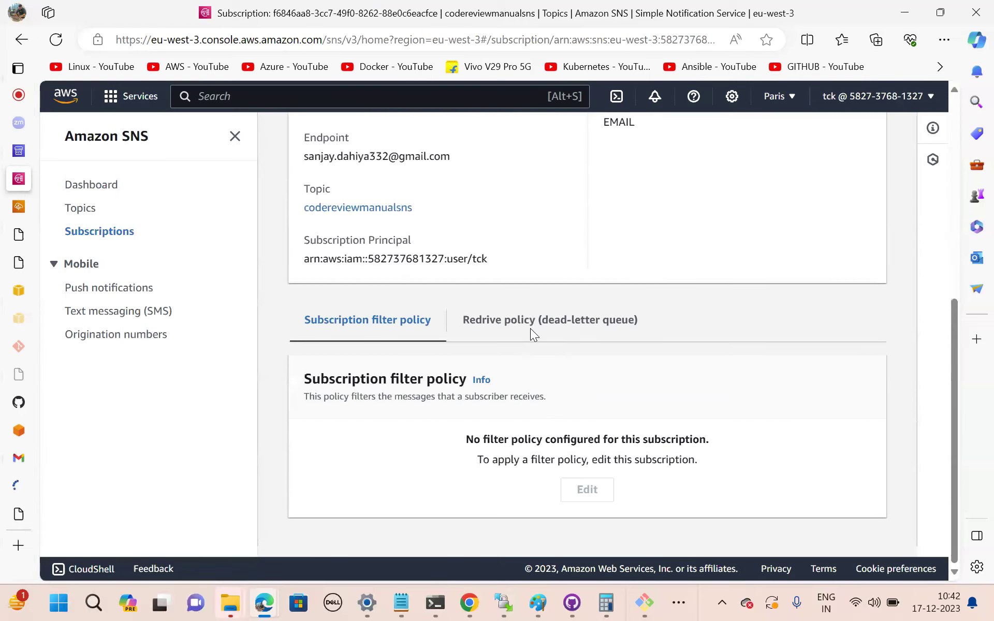
scroll(532, 335, up, 5)
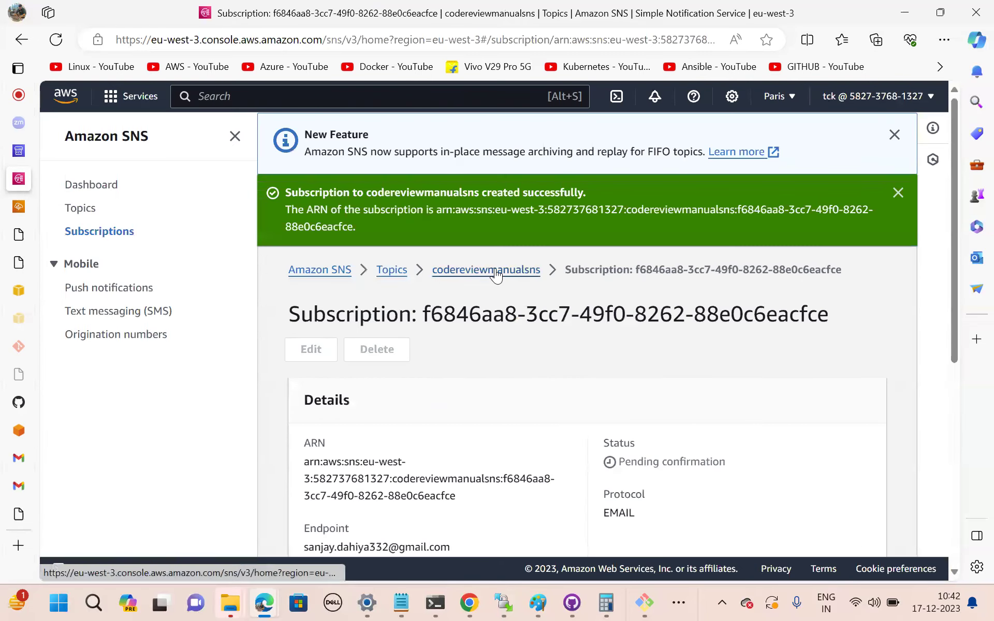
click(495, 269)
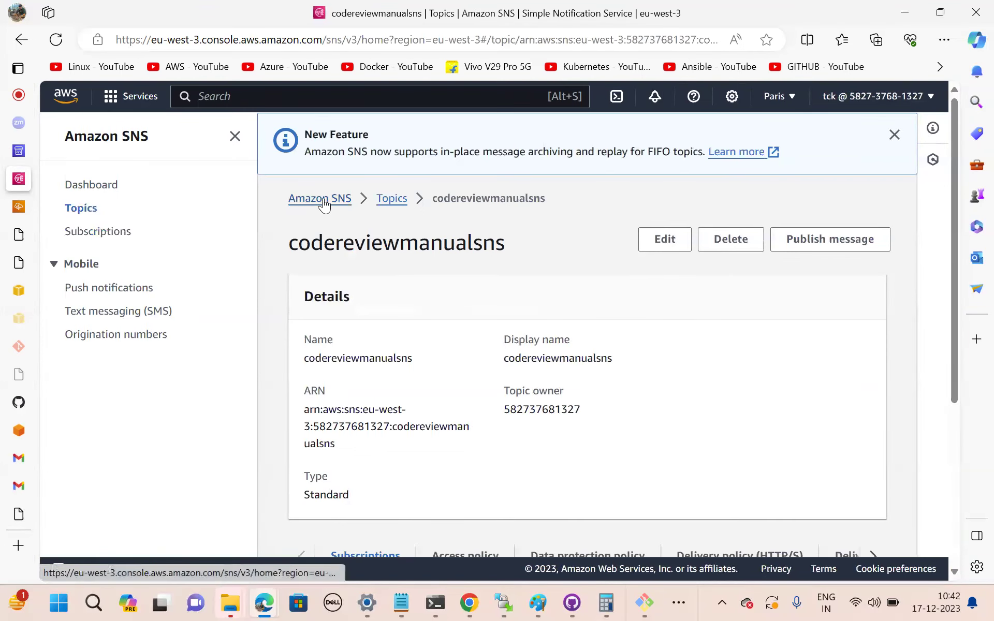
click(392, 199)
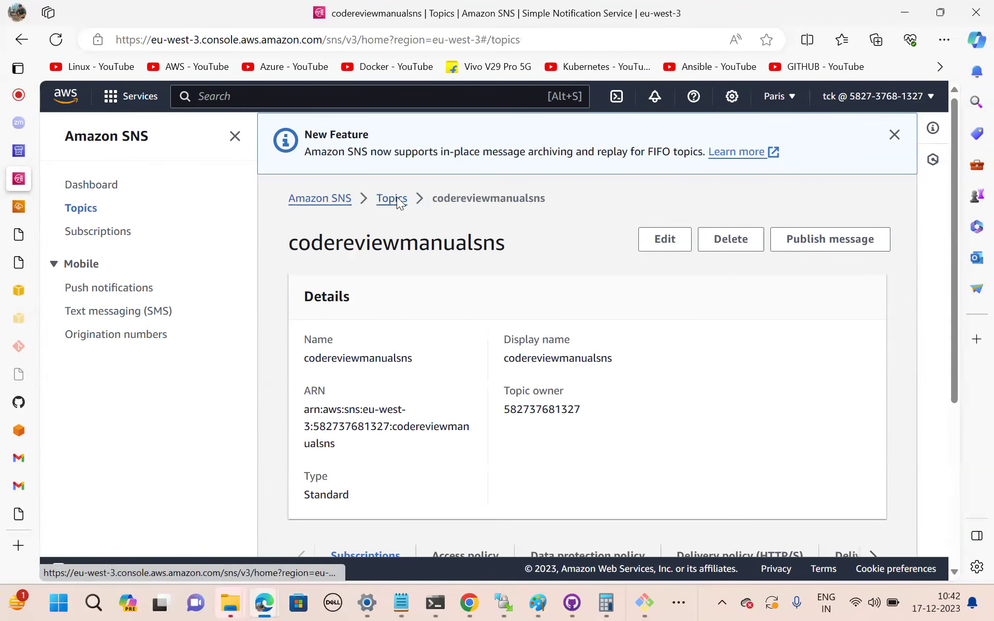
click(397, 350)
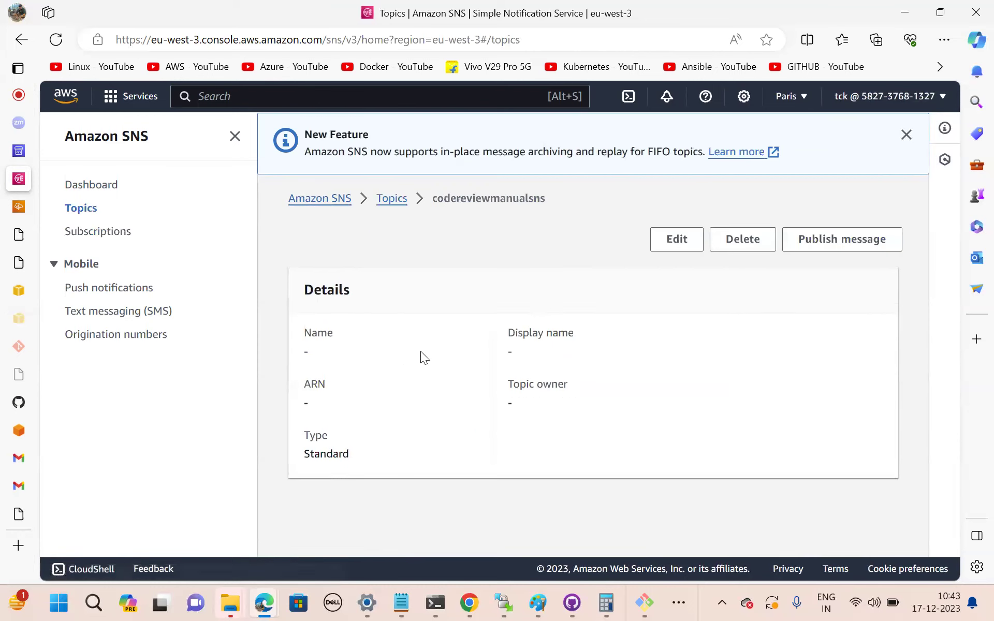
click(91, 237)
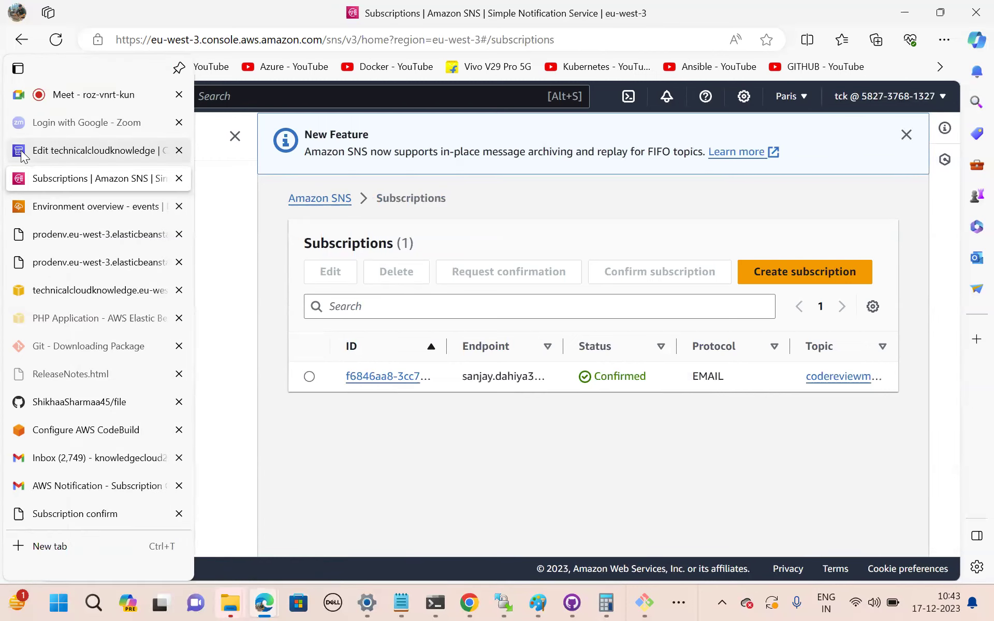
click(43, 155)
Discard the old approval action dialog without saving.
click(247, 405)
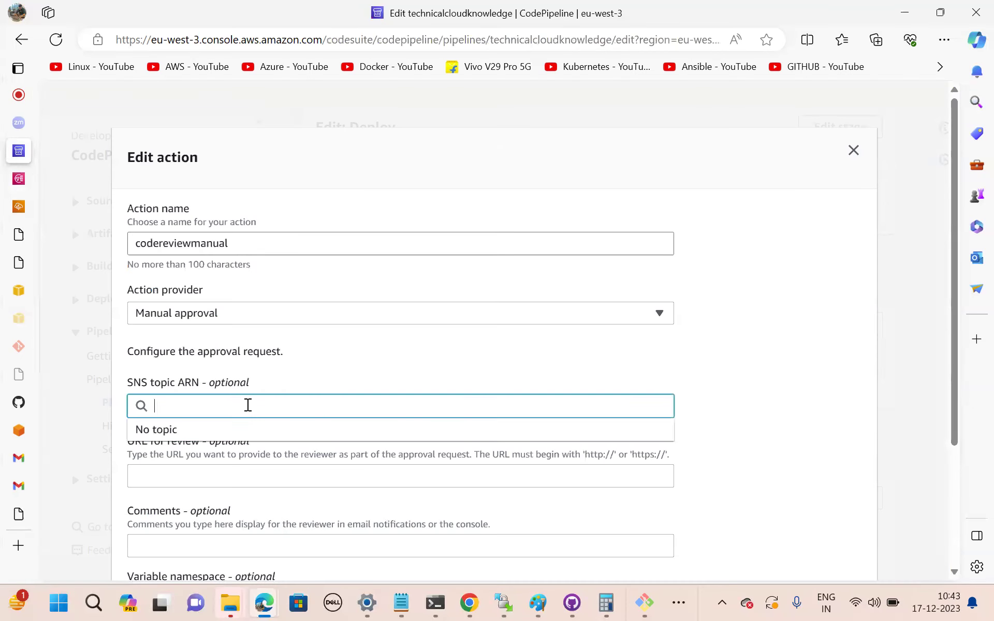
scroll(429, 337, down, 3)
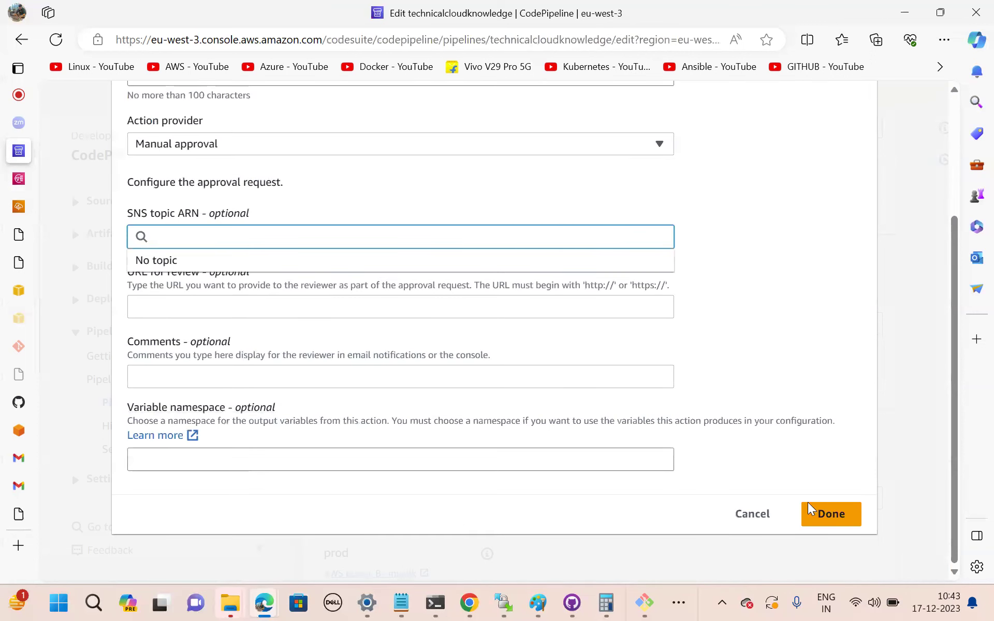
click(750, 515)
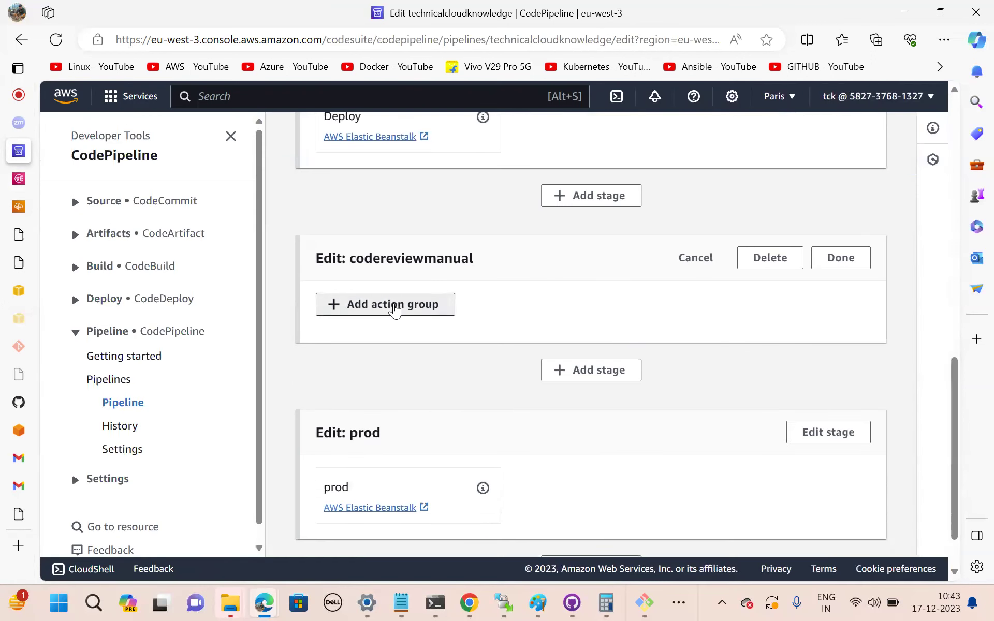
Add a codereviewmanual Manual approval action that notifies the codereviewmanualsns topic ARN.
click(395, 311)
click(248, 247)
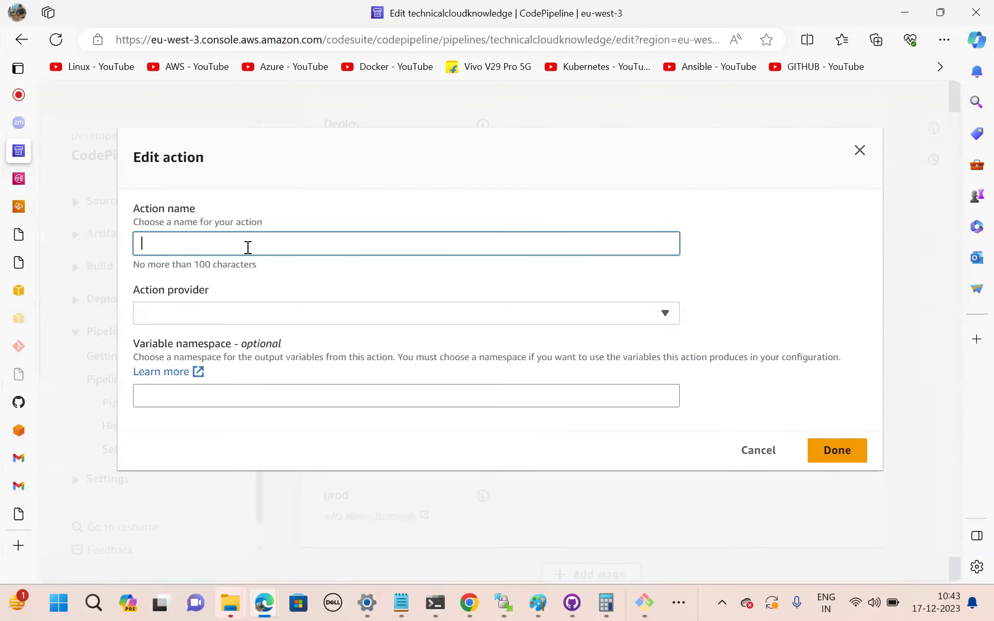
text(codereviewmanual)
click(228, 317)
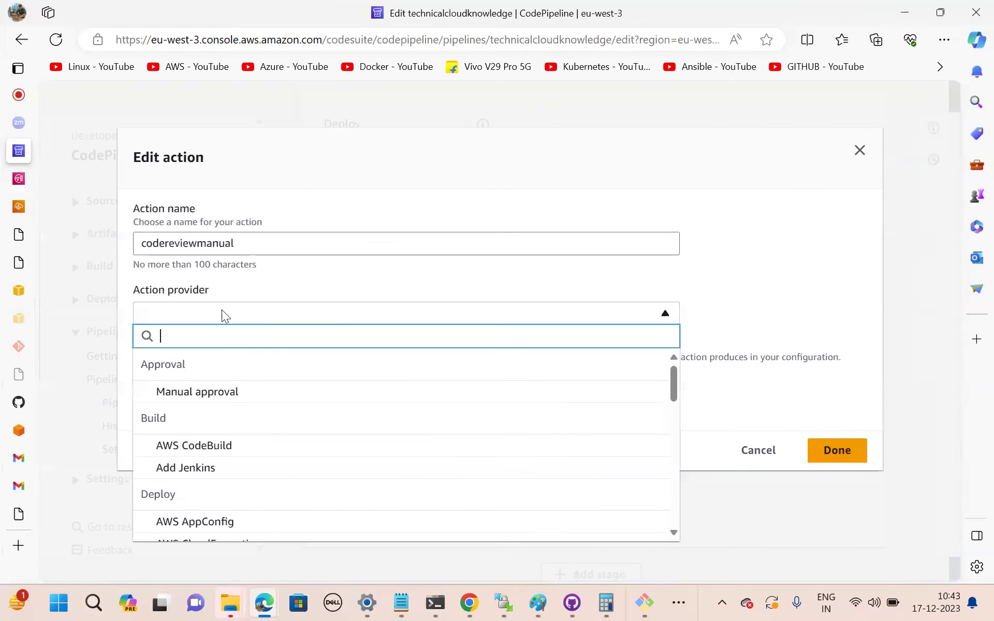
click(203, 396)
click(193, 410)
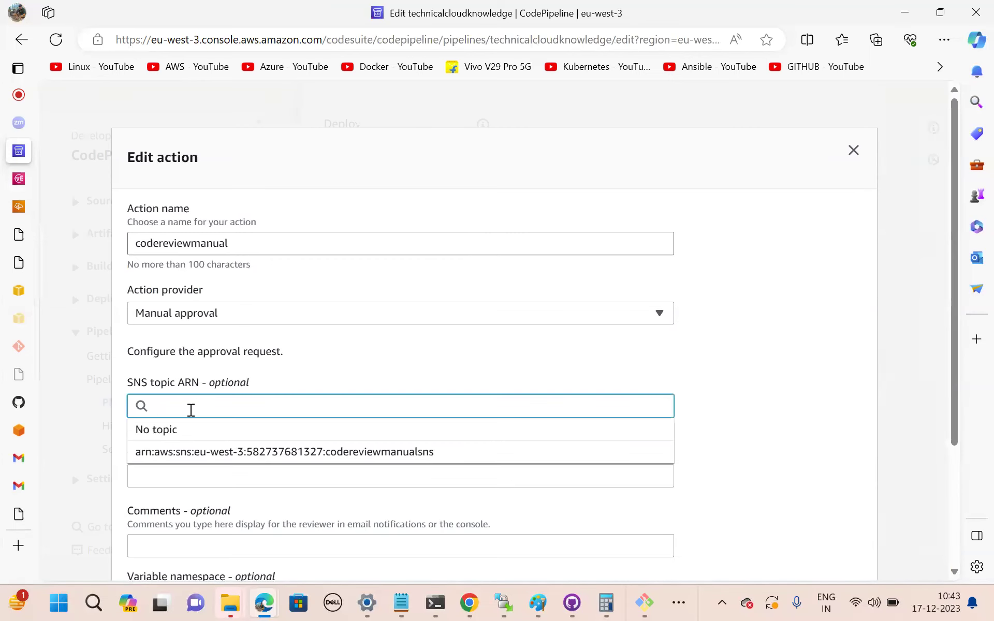
click(223, 461)
scroll(222, 461, down, 1)
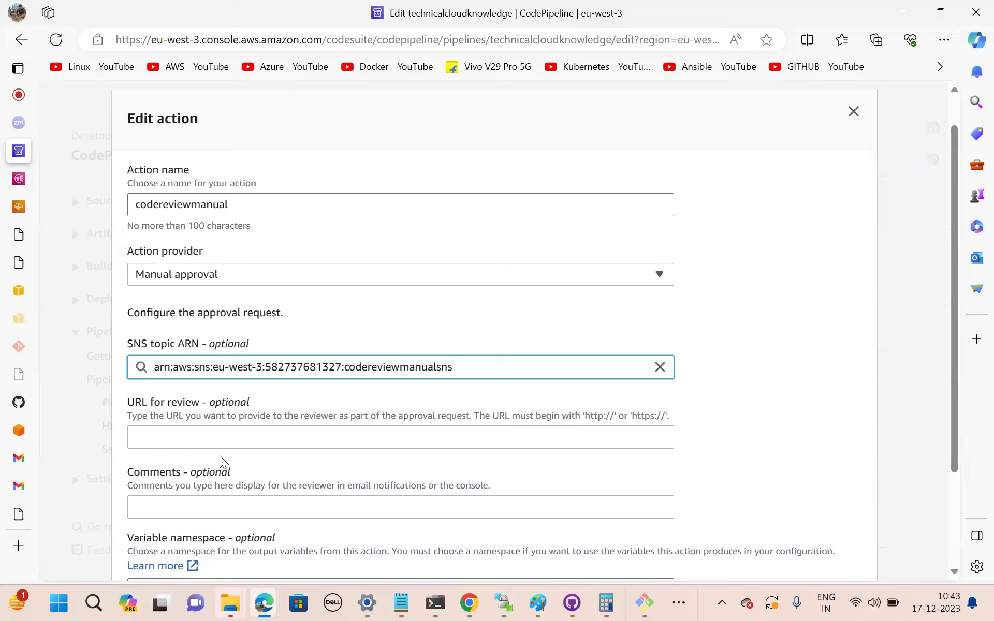
Copy the Technicalcloudknowledgeindia-env site address from its Domain link and return to CodePipeline.
click(25, 201)
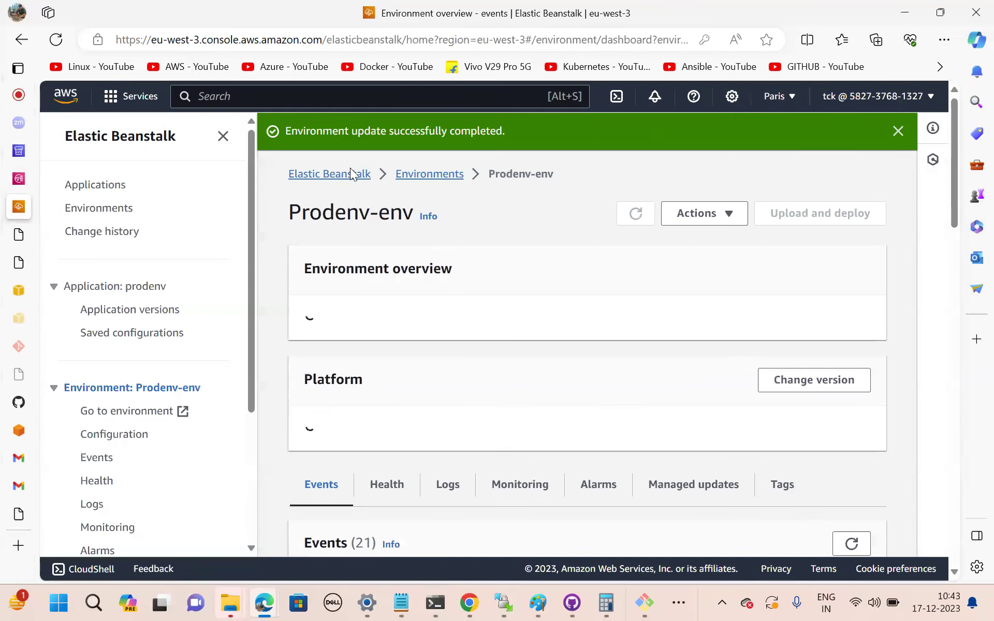
click(412, 176)
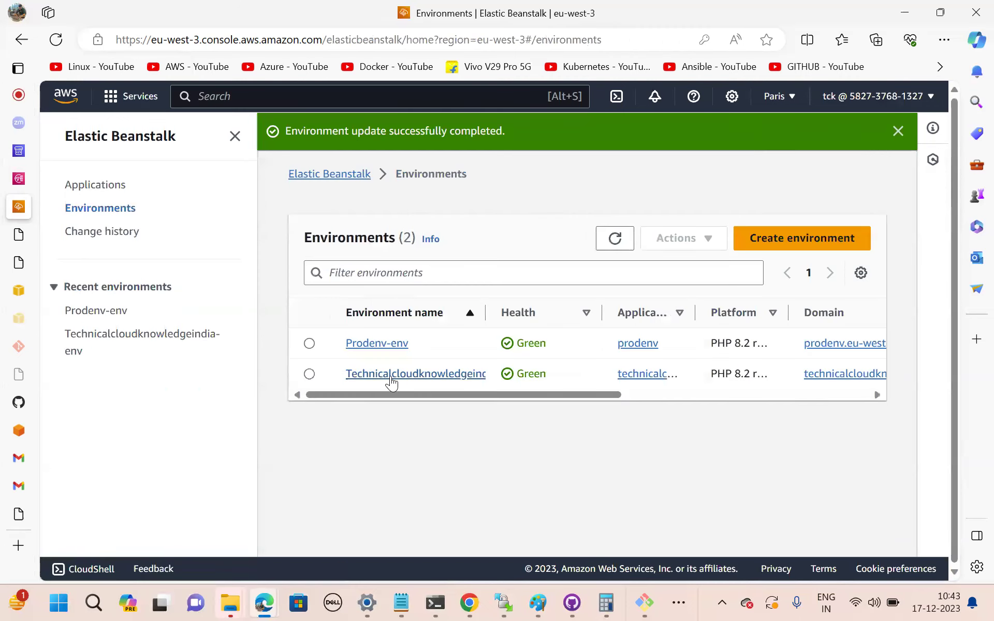
click(391, 377)
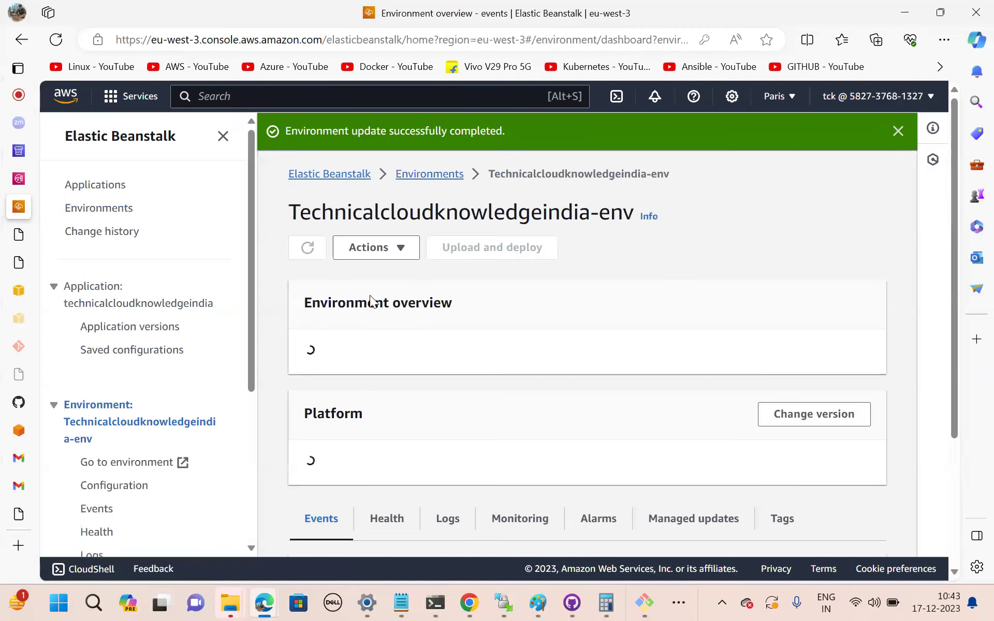
click(393, 444)
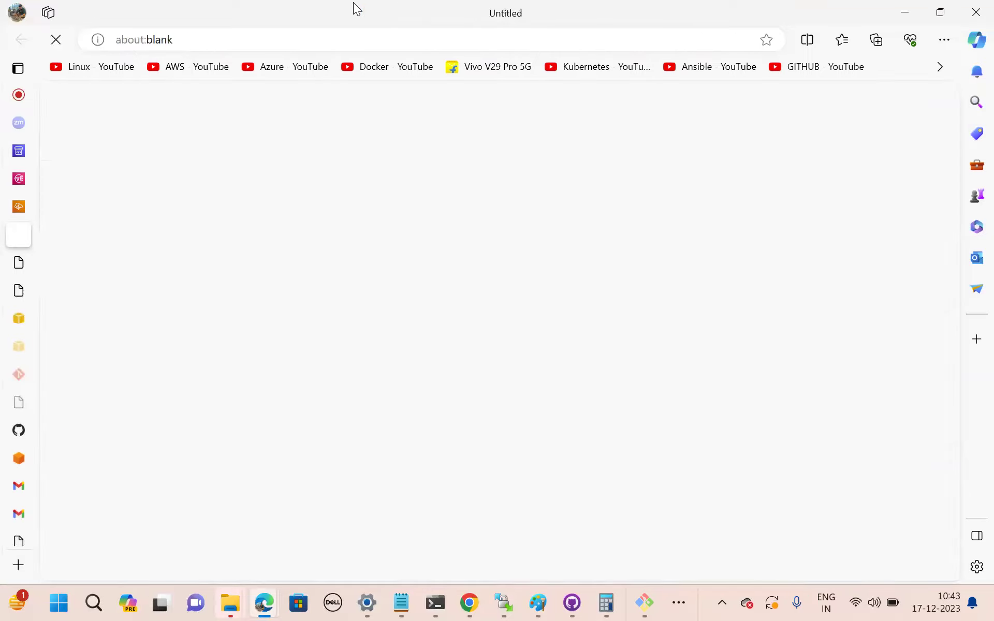
click(473, 43)
key(ctrl+c)
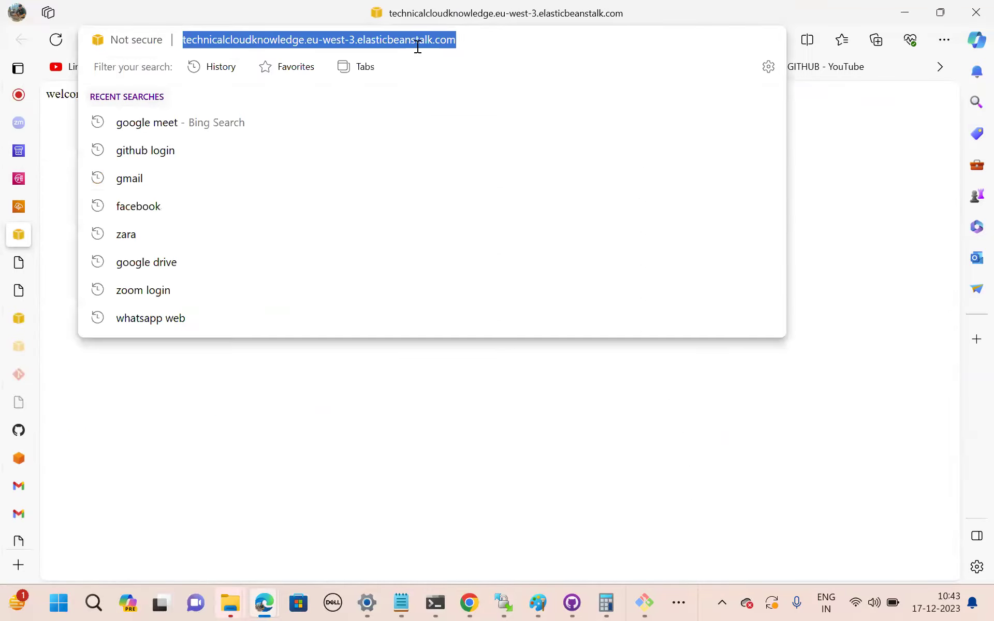
click(19, 151)
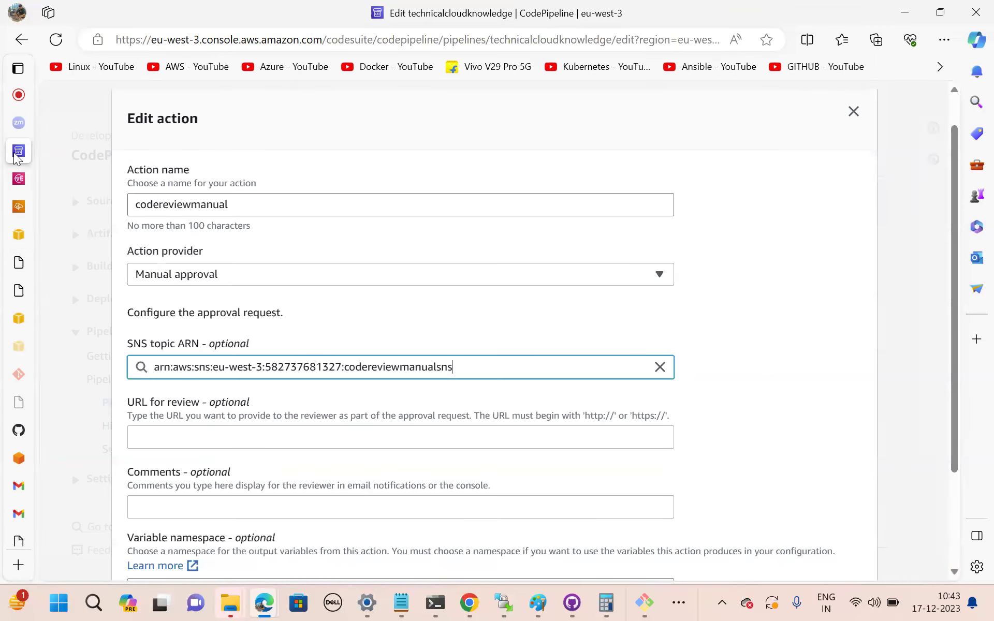
Set the review URL to the copied site address with comment 'plsreview', and finish the stage.
click(183, 438)
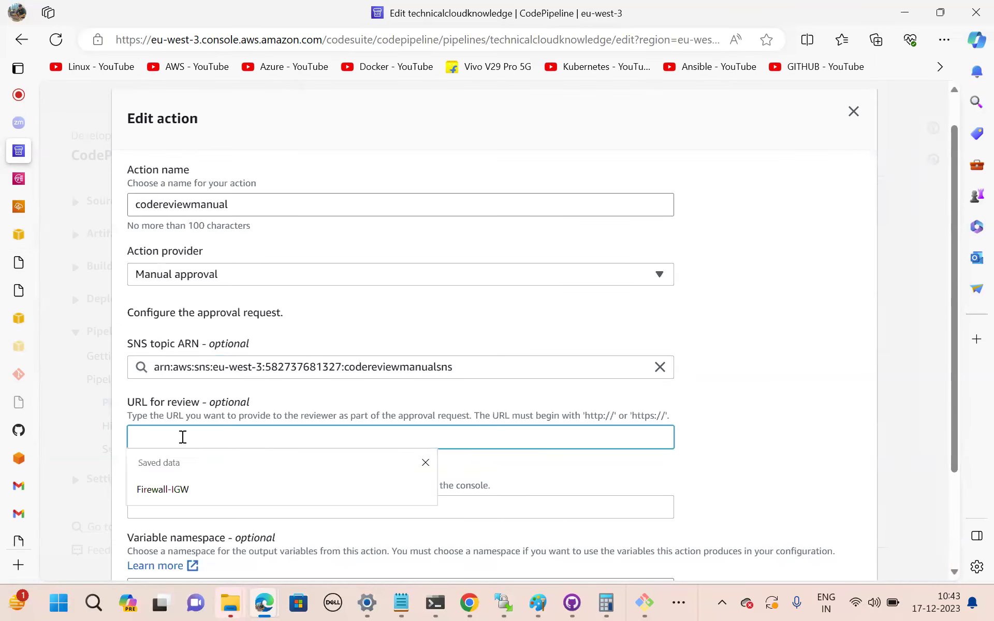
key(ctrl+v)
click(744, 456)
scroll(744, 455, down, 3)
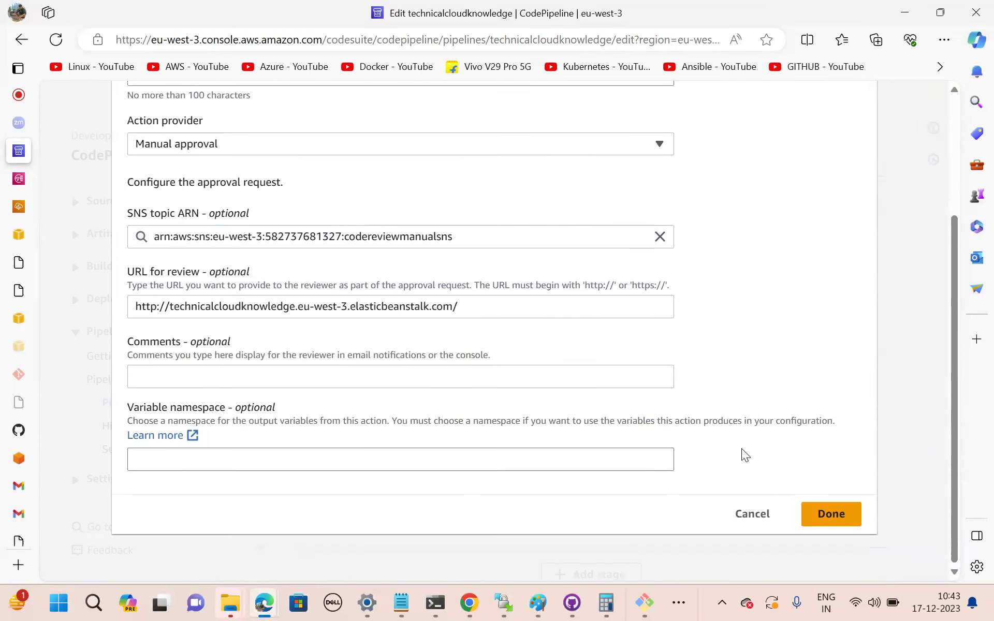
click(398, 375)
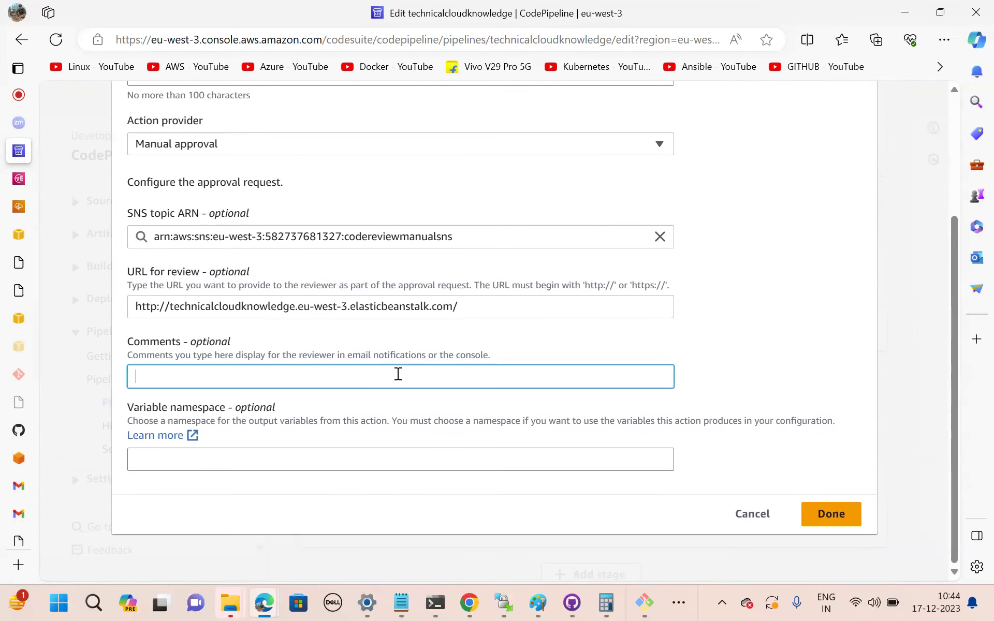
text(plsre)
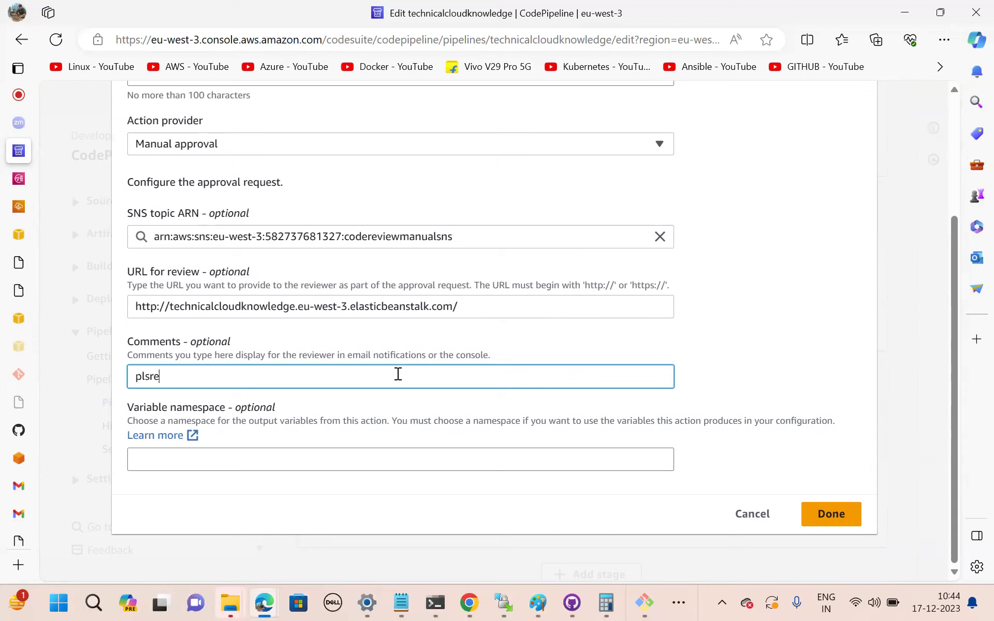
text(view)
click(828, 515)
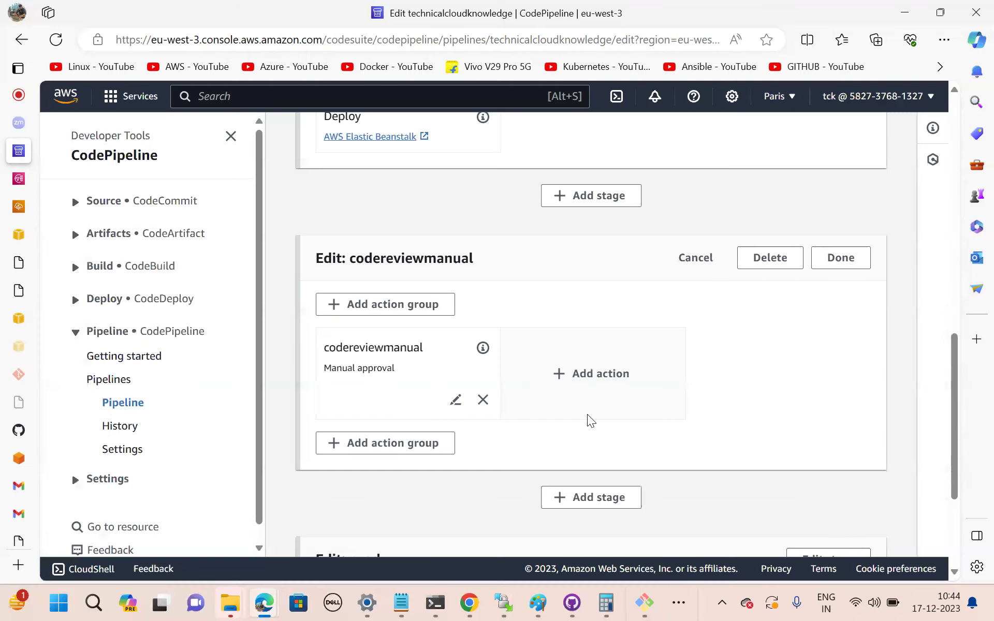
click(854, 266)
scroll(653, 324, up, 10)
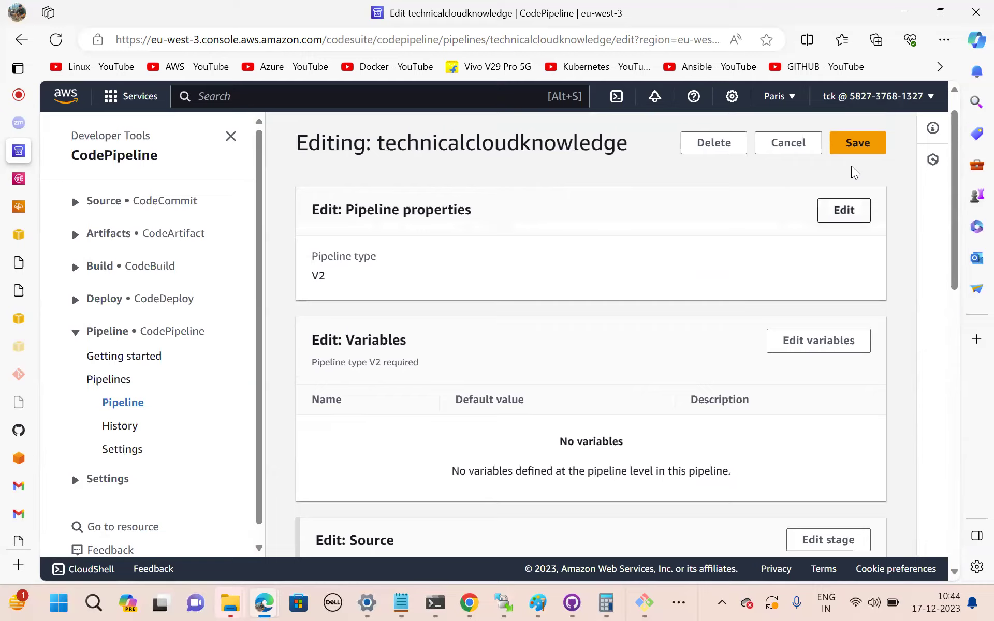
Save the pipeline and check that codereviewmanual now sits between Deploy and prod.
click(859, 146)
click(686, 396)
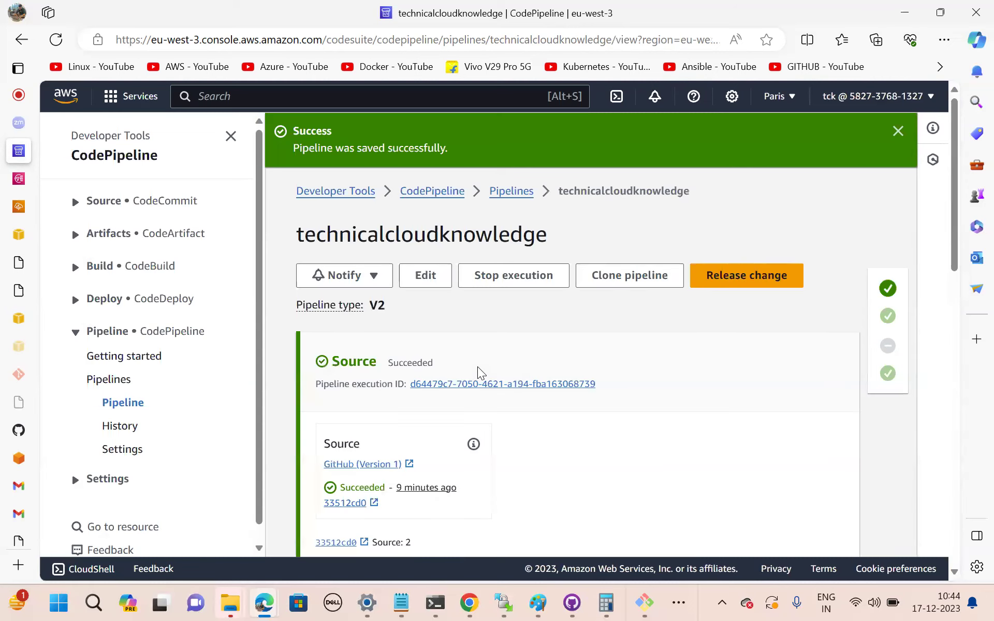
scroll(479, 372, down, 5)
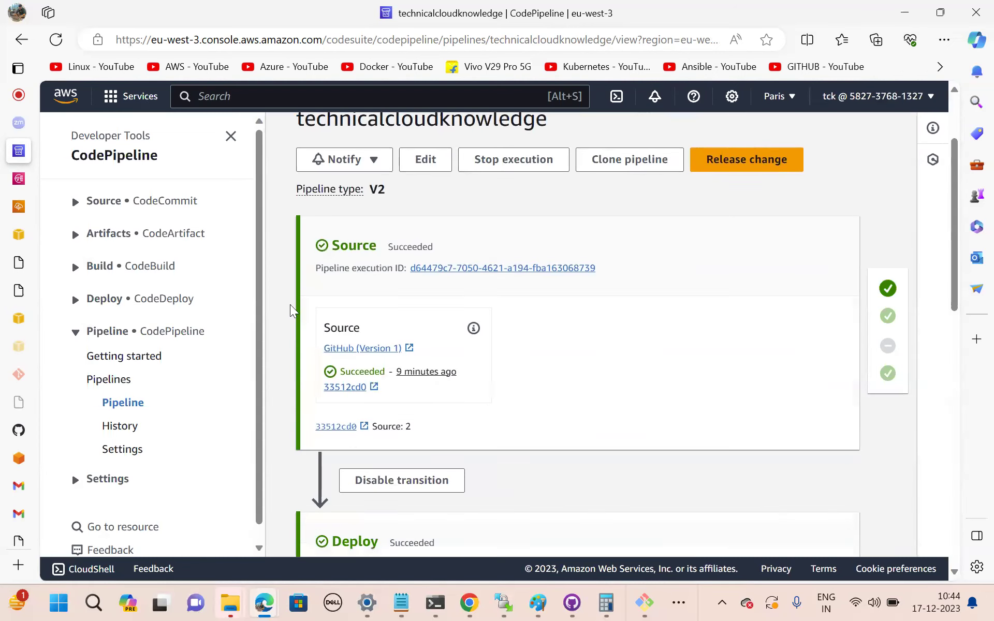
scroll(486, 379, down, 5)
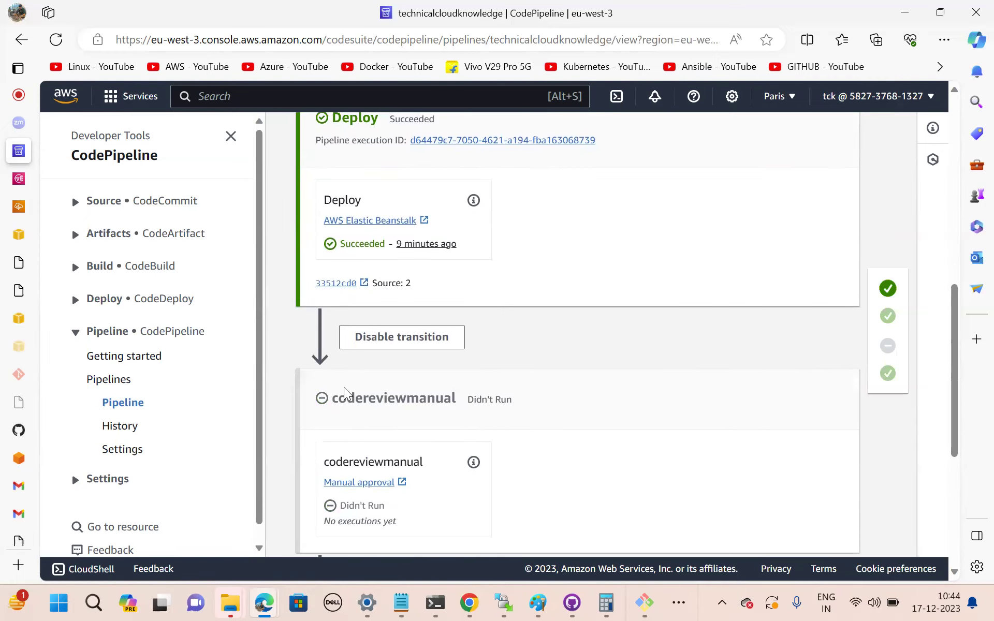
scroll(477, 459, down, 5)
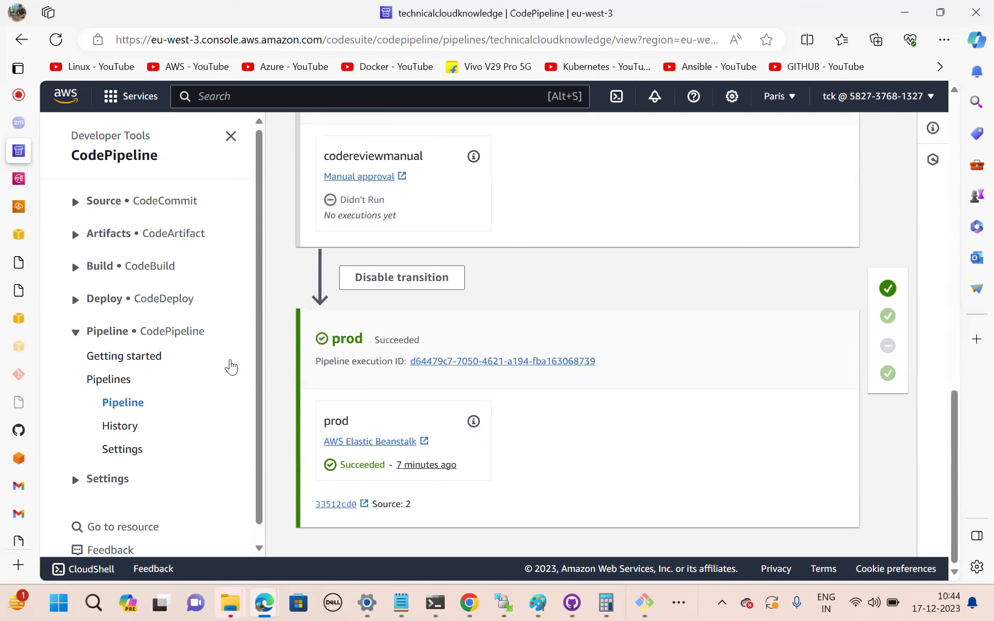
Add 'technical cloud knowledge' to index.html in Vim and save the file.
click(644, 602)
text(vim )
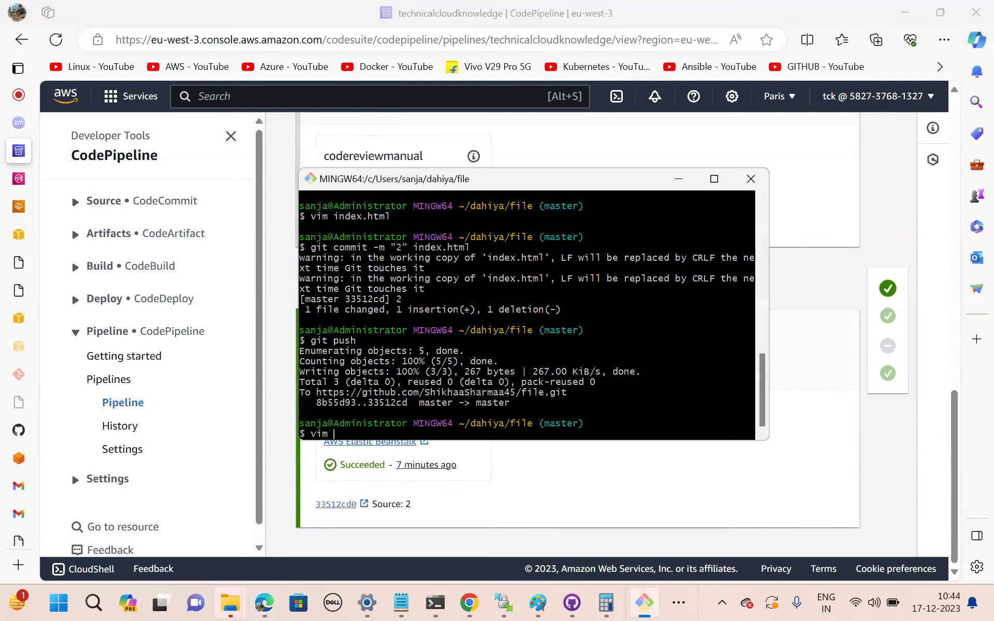
text(i)
key(Tab)
key(Return)
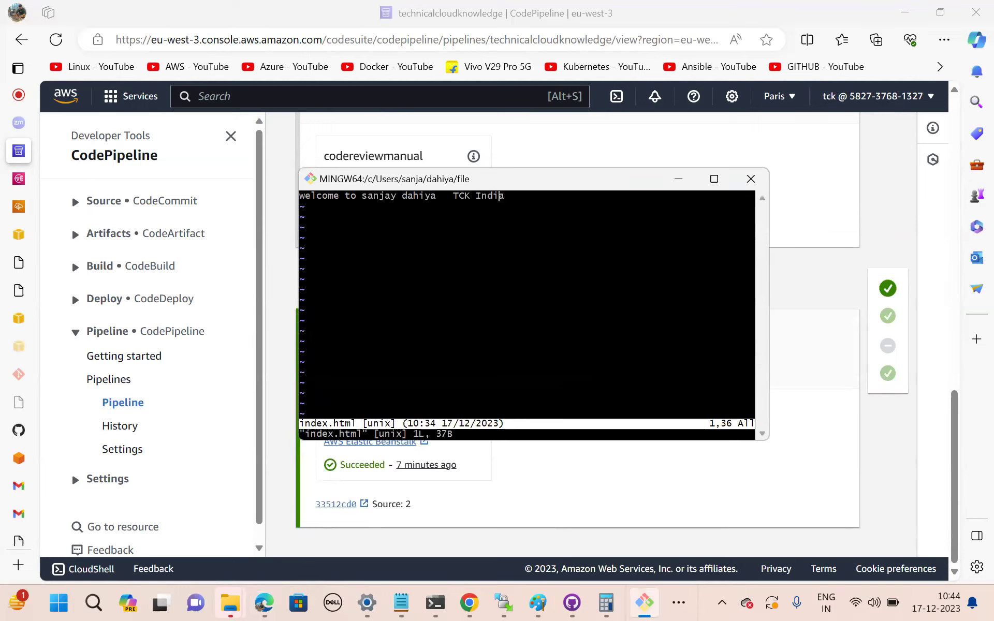
text(ia)
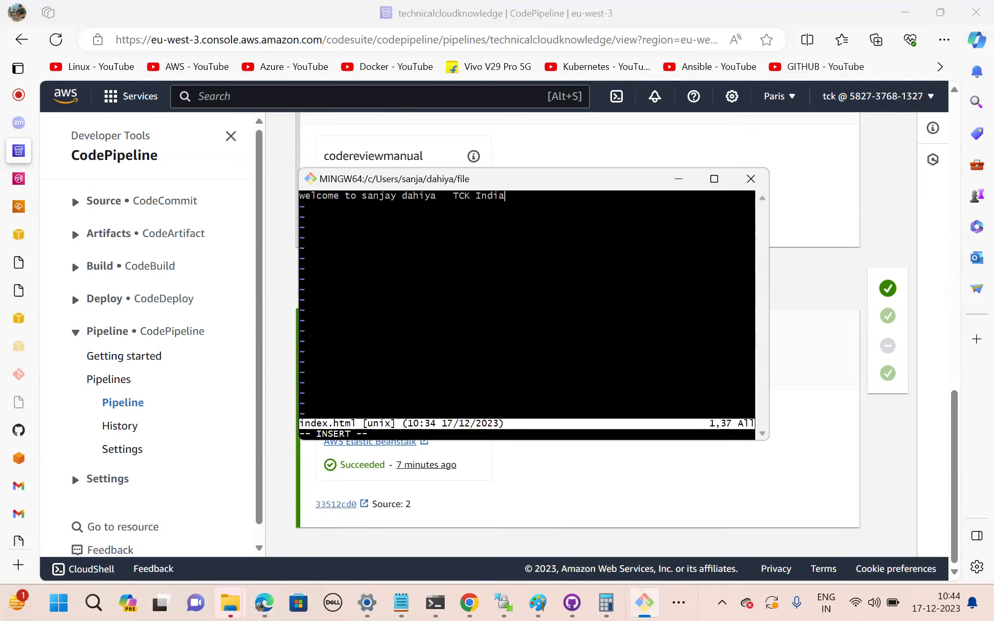
text(   technical cloud )
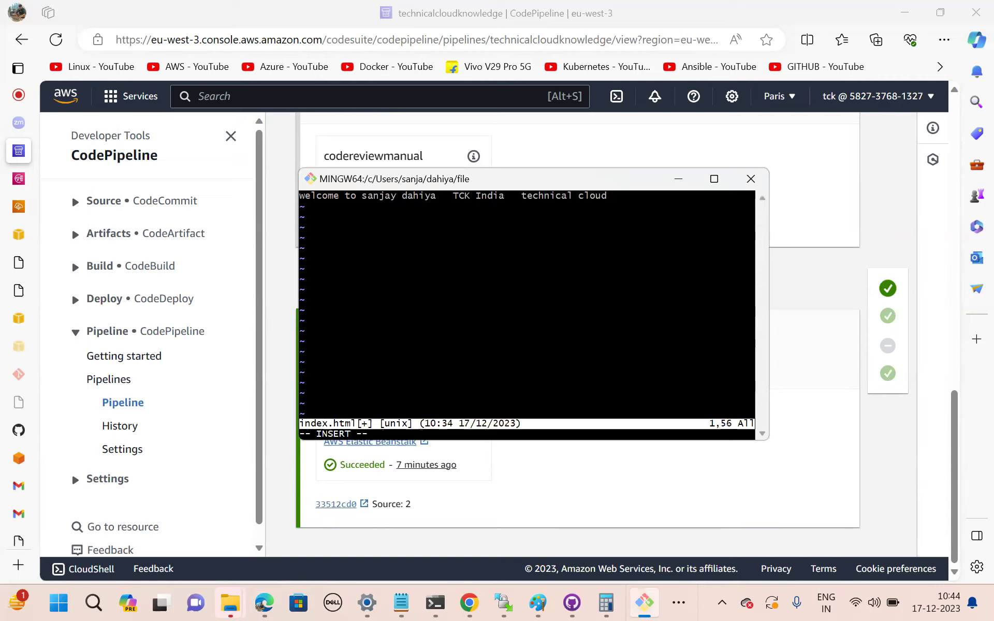
text(knowledge)
key(Escape)
text(:wq!)
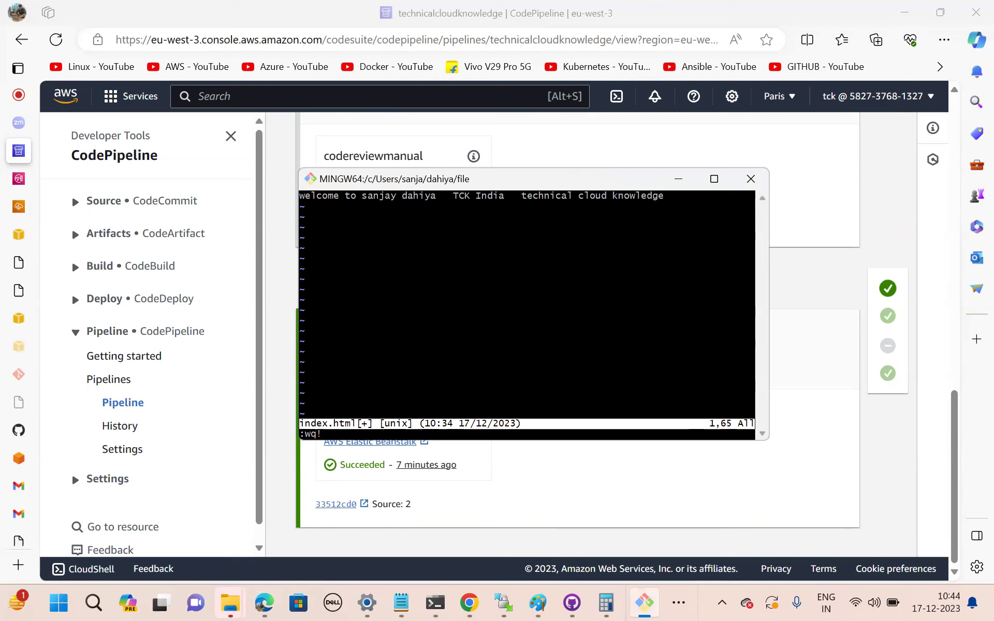
key(Return)
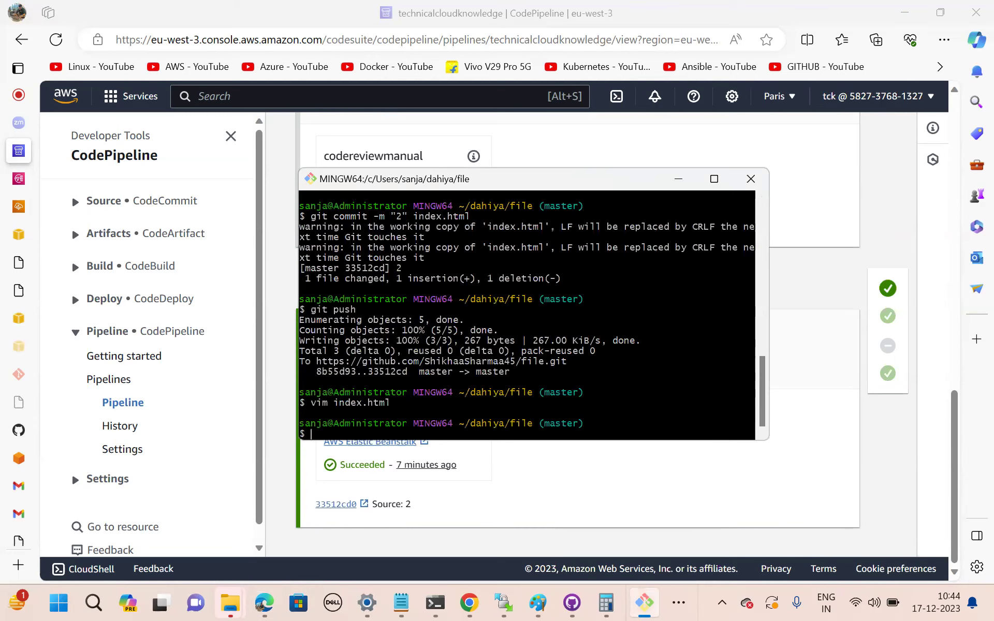
key(Return)
Commit the change with message '3' and push it to GitHub.
key(Up)
key(Up)
key(Up)
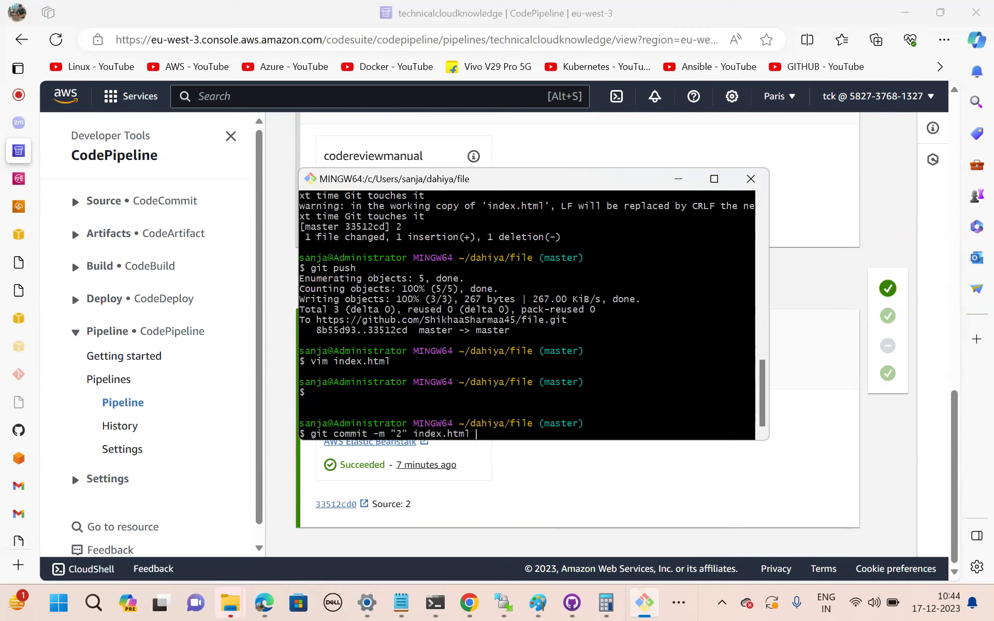
key(BackSpace)
text(3)
key(Return)
key(Up)
key(Up)
key(Up)
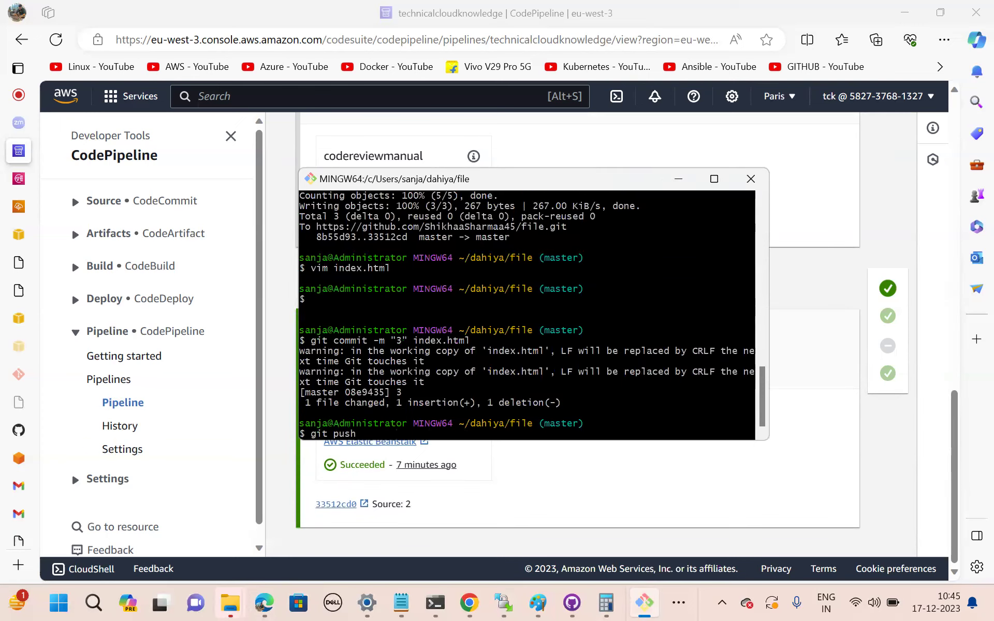
key(Return)
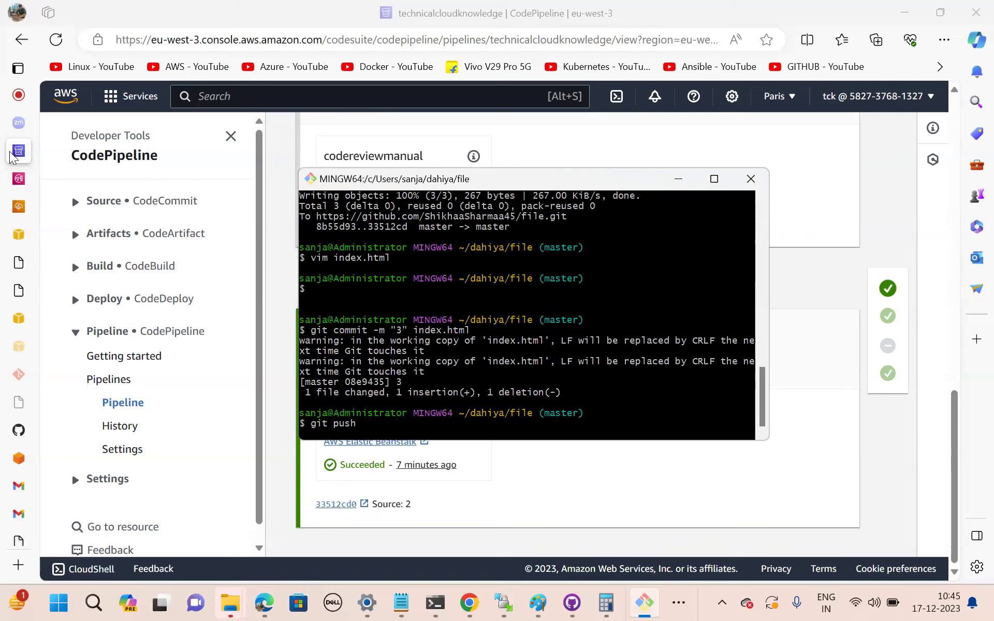
mouse_move(11, 156)
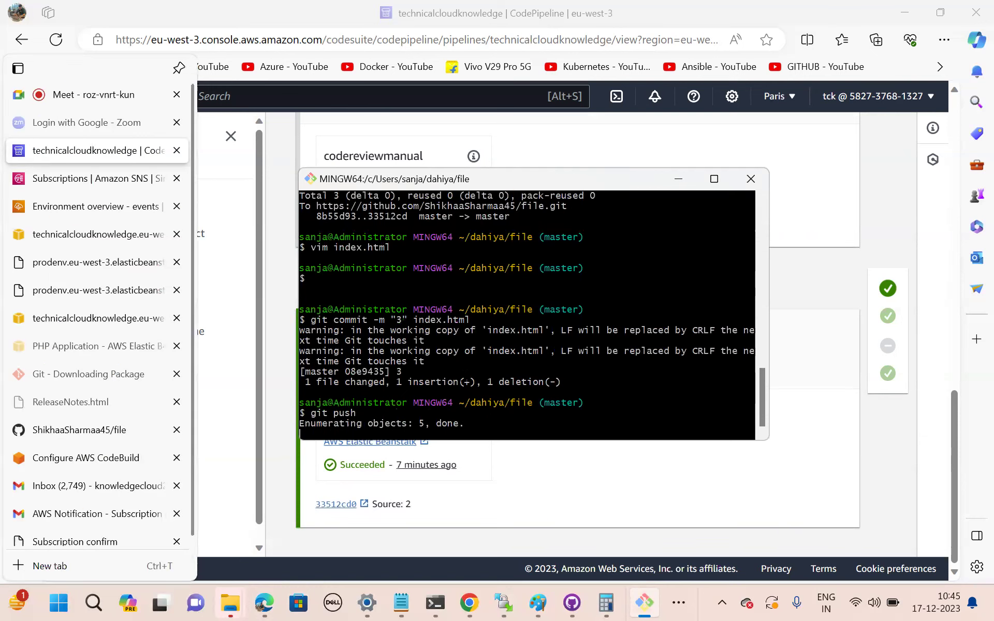
Follow commit '3' through Source and Deploy until codereviewmanual shows Pending approval.
key(alt+Tab)
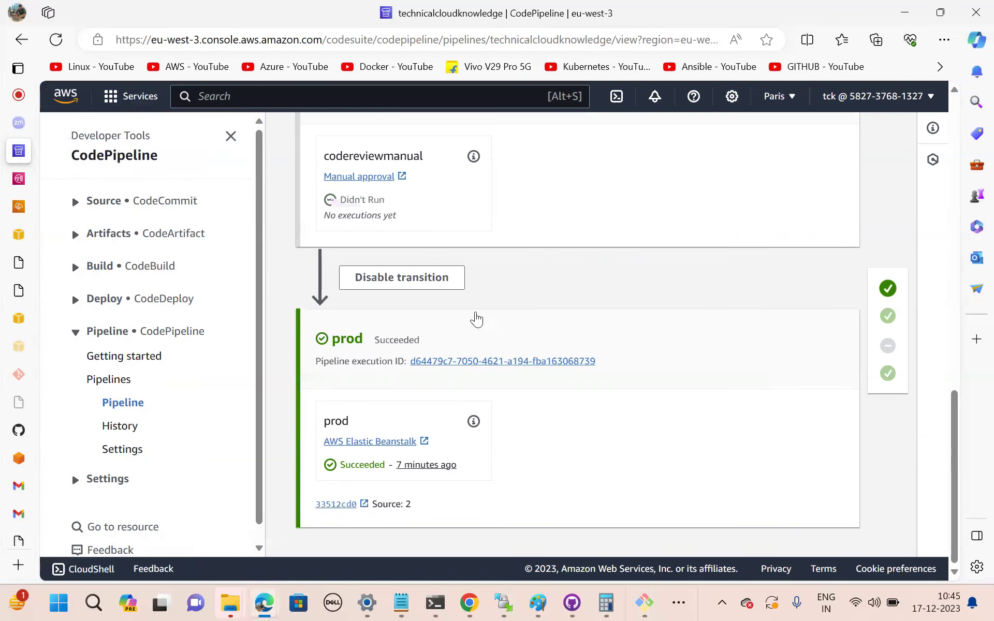
scroll(506, 338, up, 15)
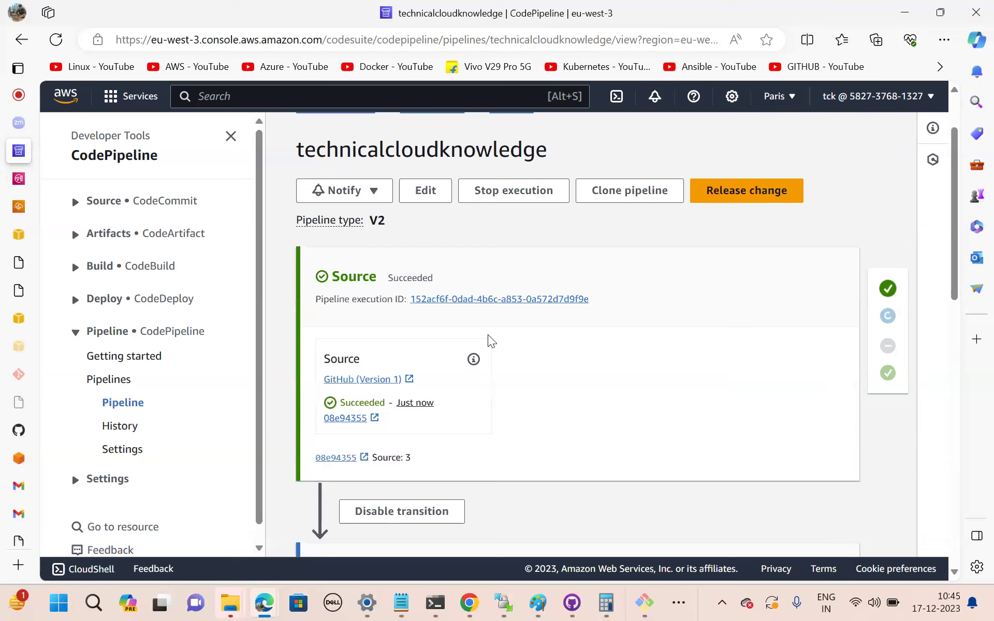
scroll(488, 334, down, 4)
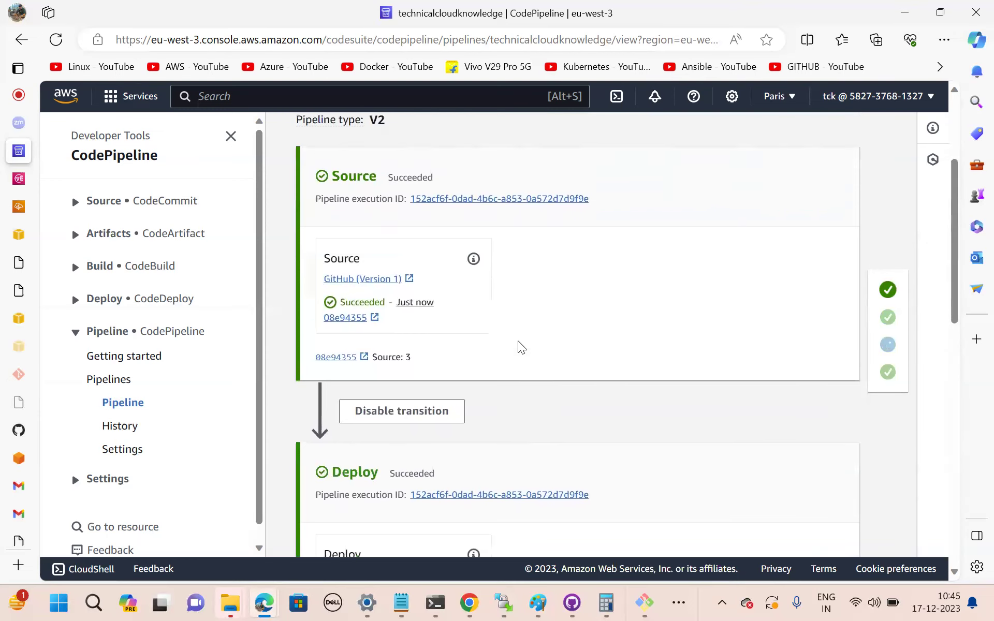
scroll(518, 341, down, 8)
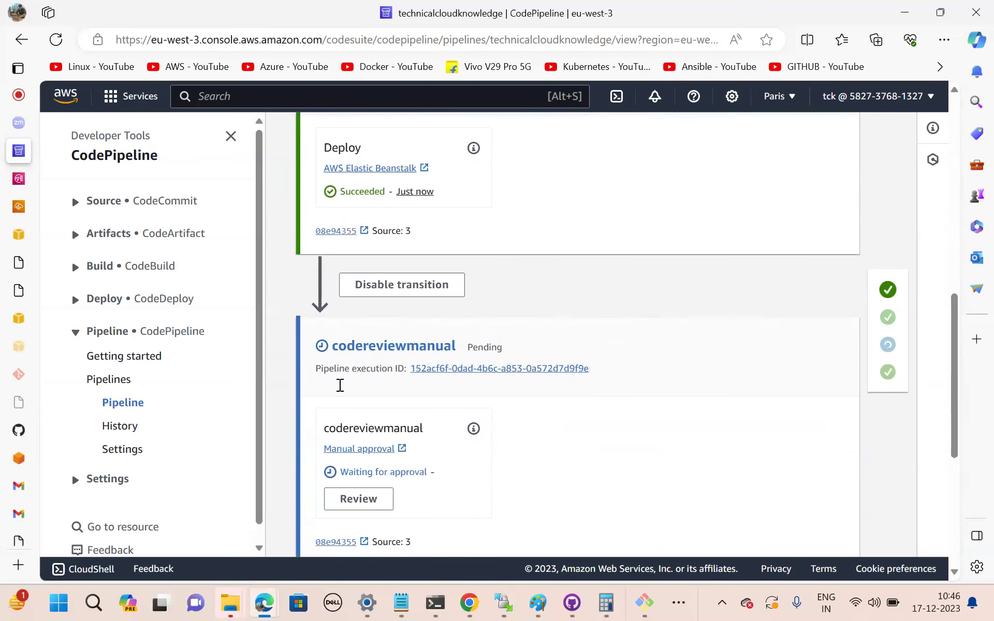
scroll(536, 440, down, 1)
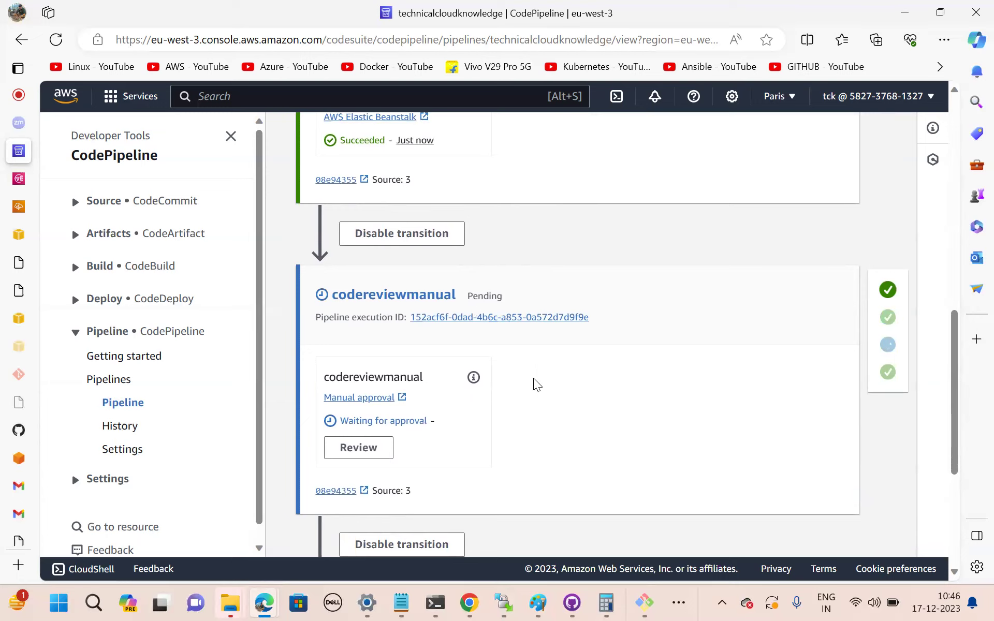
scroll(533, 380, down, 1)
scroll(537, 384, up, 1)
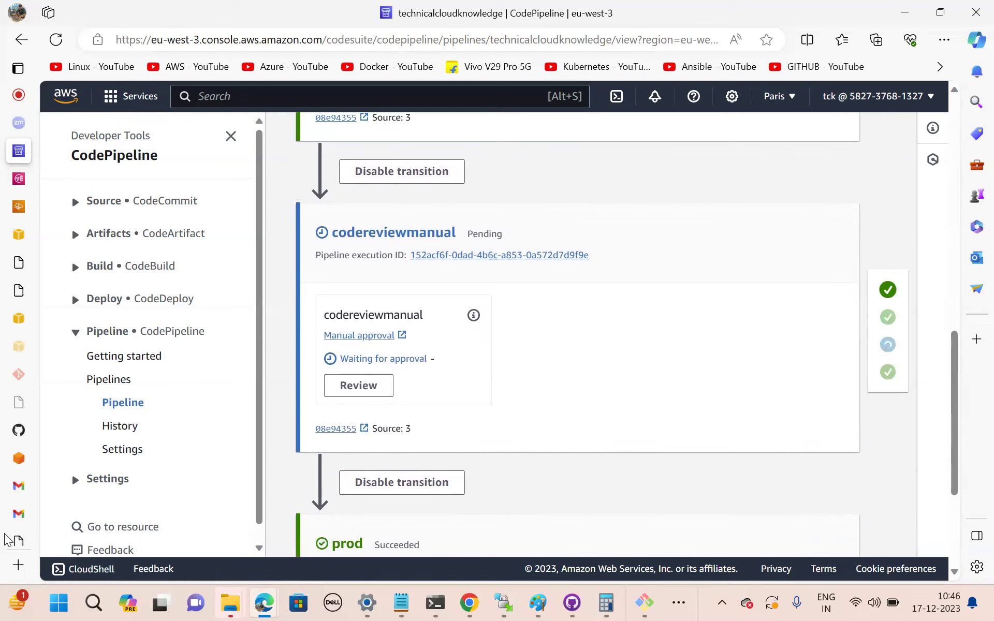
Open the APPROVAL NEEDED email, check the deployed site, and follow the approve-or-reject link.
click(21, 514)
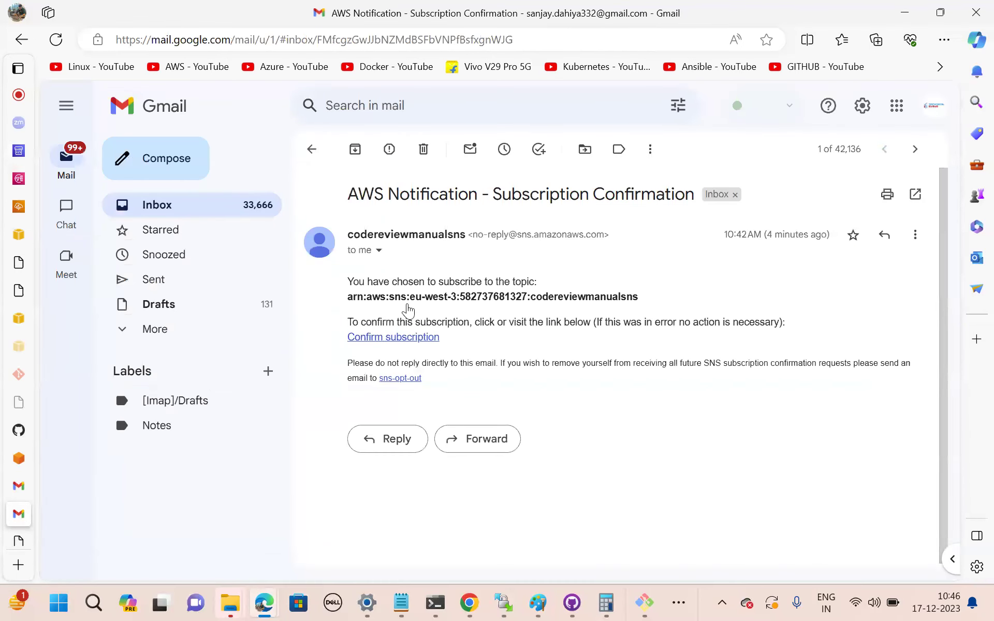
click(312, 150)
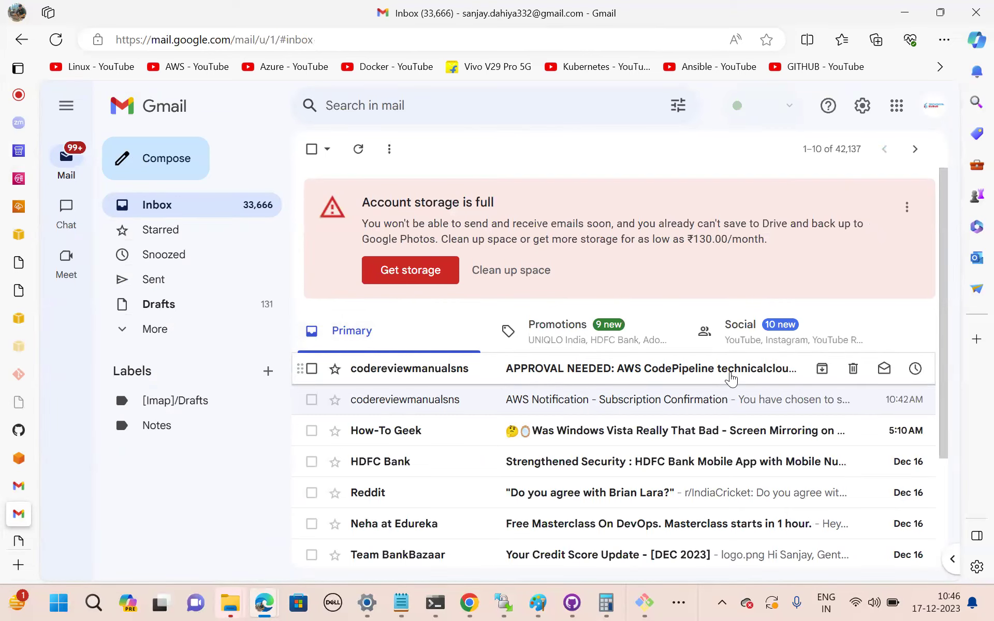
click(578, 382)
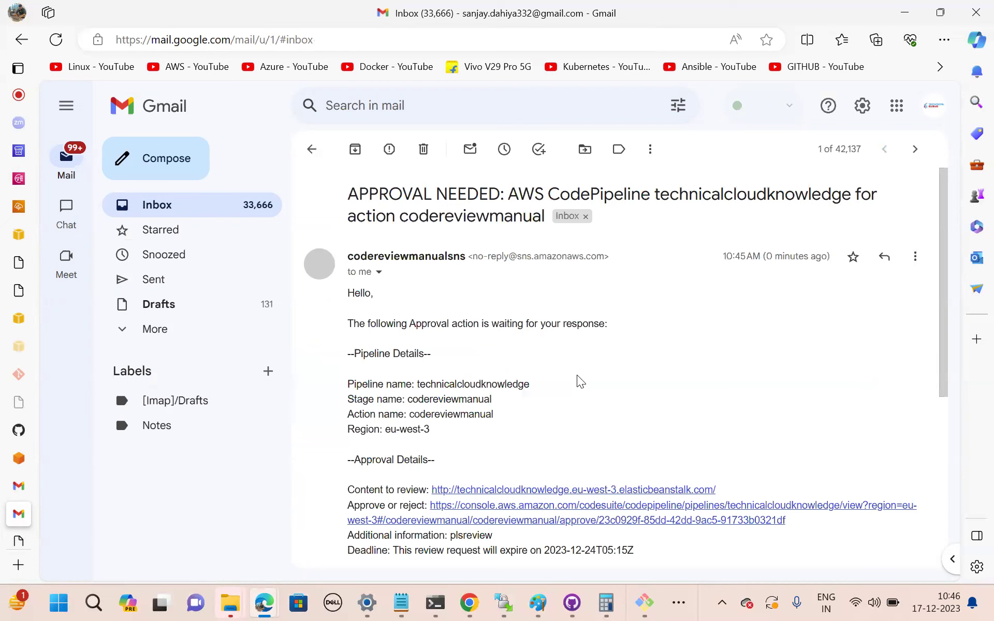
scroll(530, 440, down, 3)
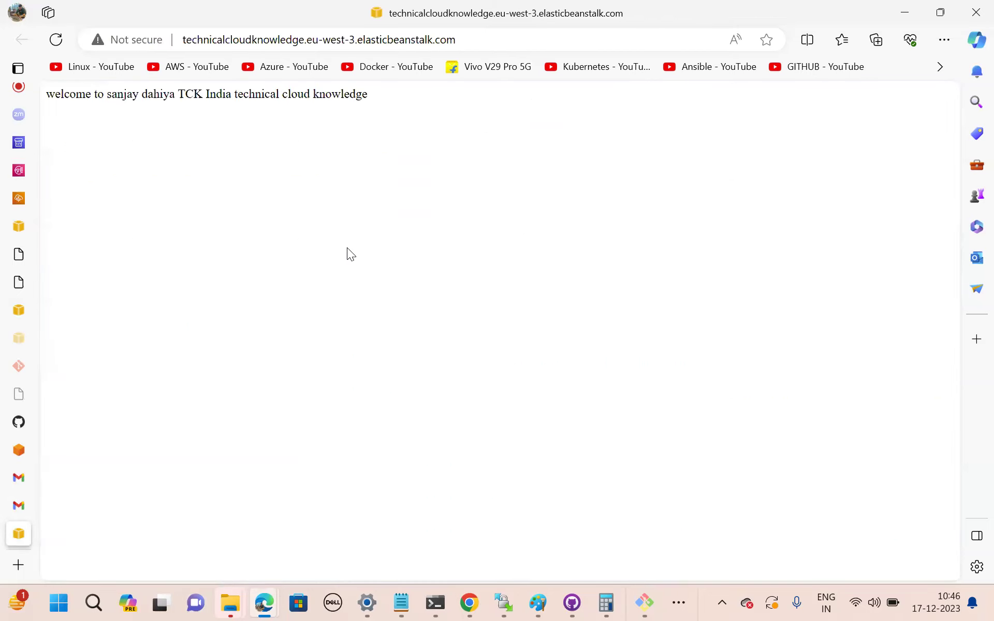
click(59, 38)
click(17, 506)
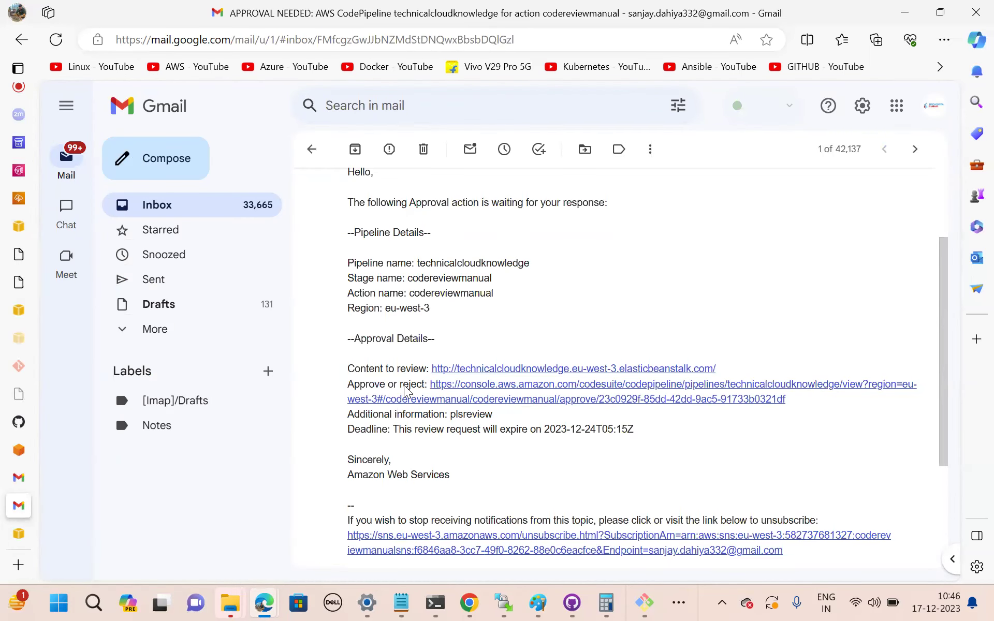
click(550, 392)
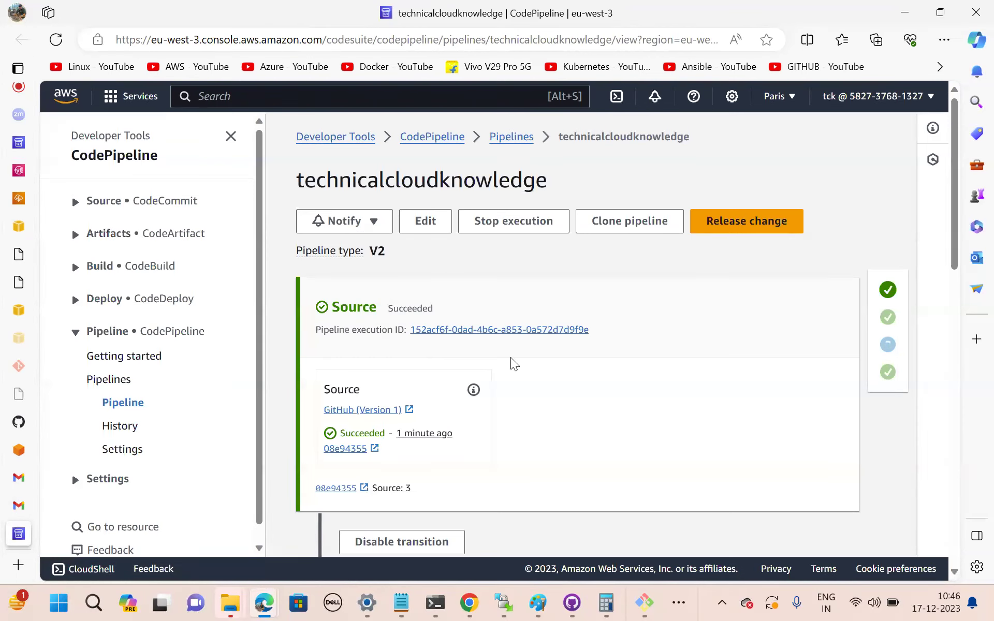
Approve the codereviewmanual review with the comment 'approved from my side'.
scroll(511, 357, down, 6)
scroll(511, 357, down, 5)
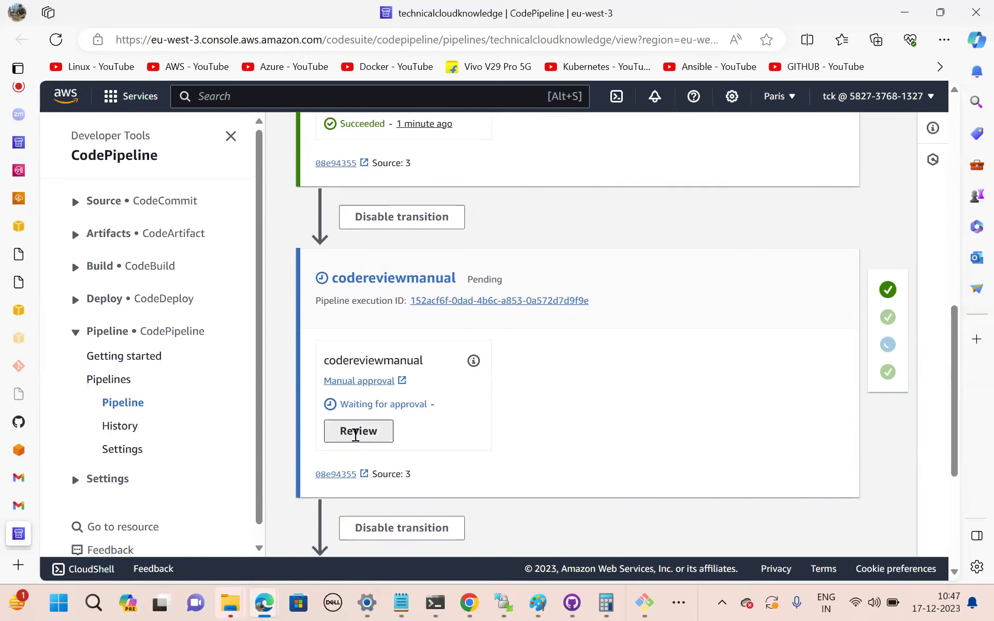
click(356, 433)
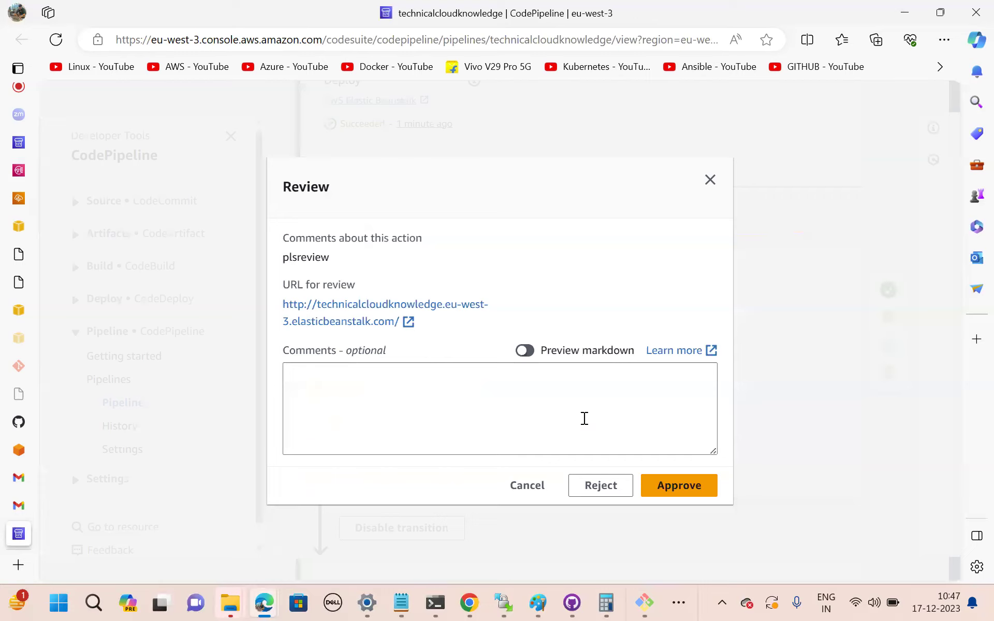
click(329, 383)
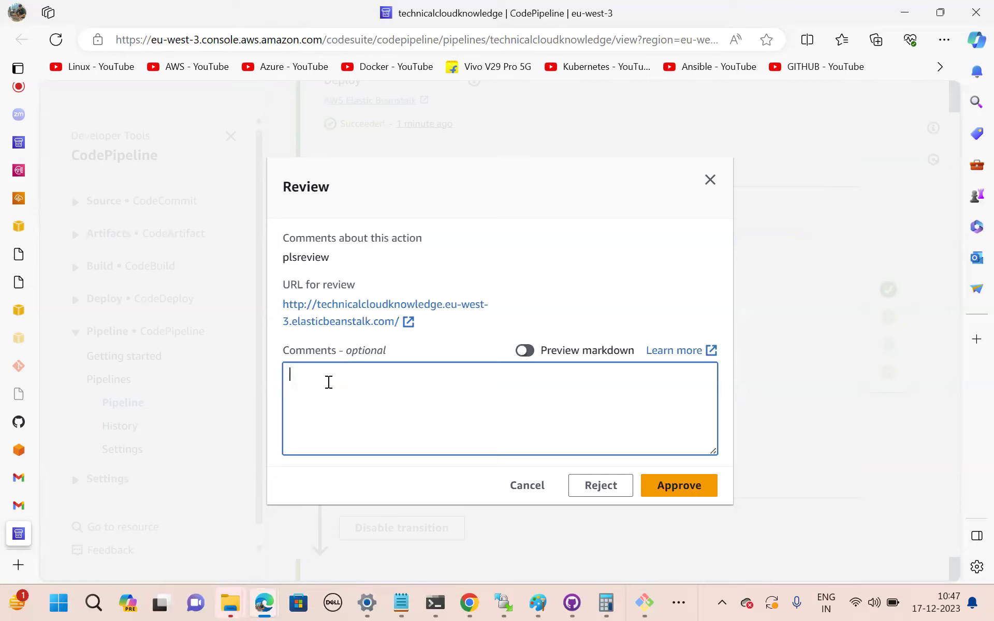
text(approved from my side)
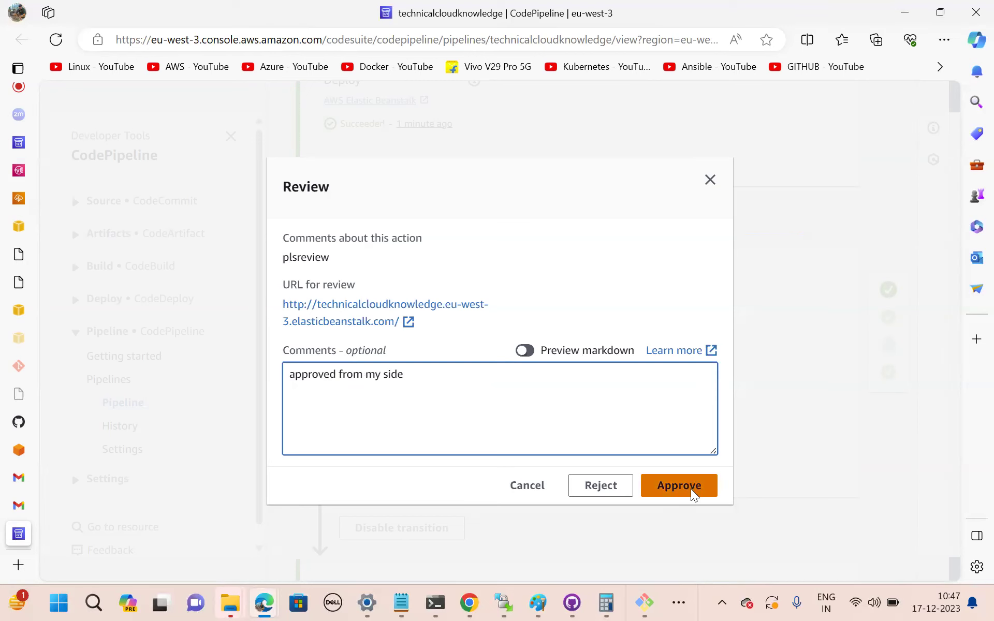
click(693, 492)
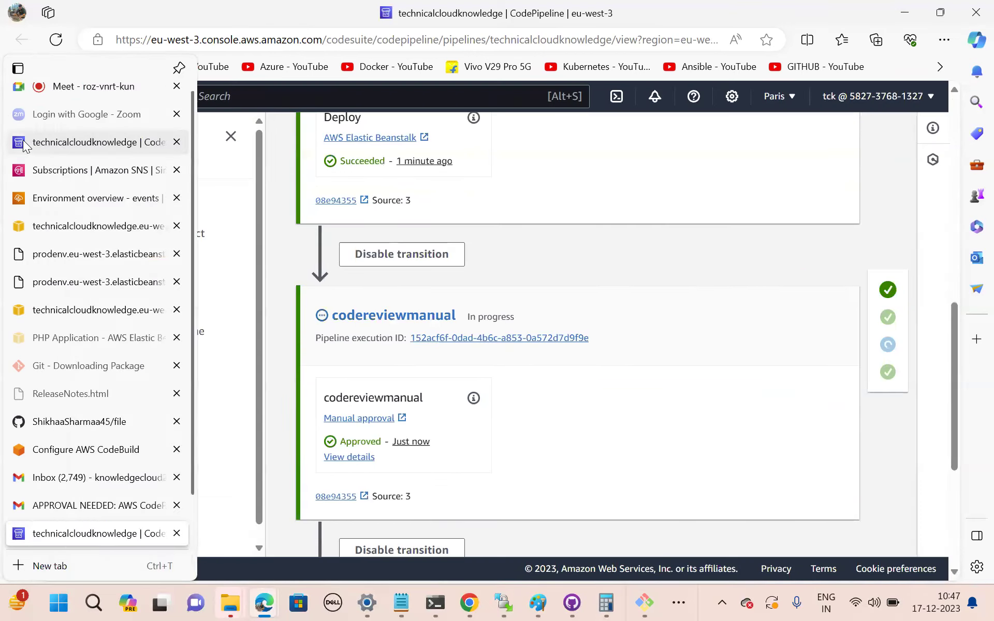
click(23, 145)
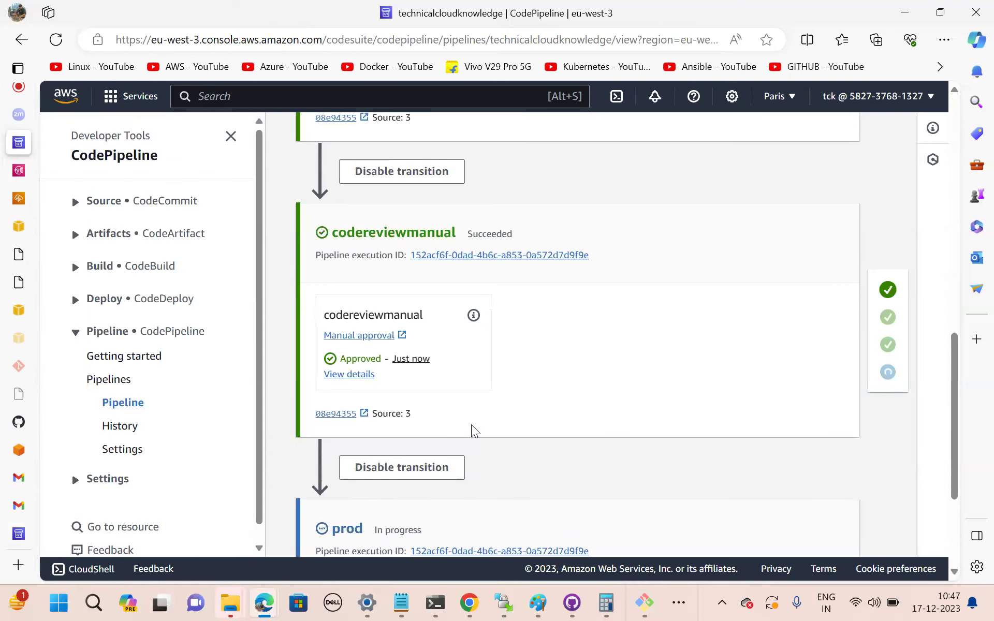
Check the prod stage is deploying commit 08e94355, then switch to File Explorer.
scroll(472, 431, down, 3)
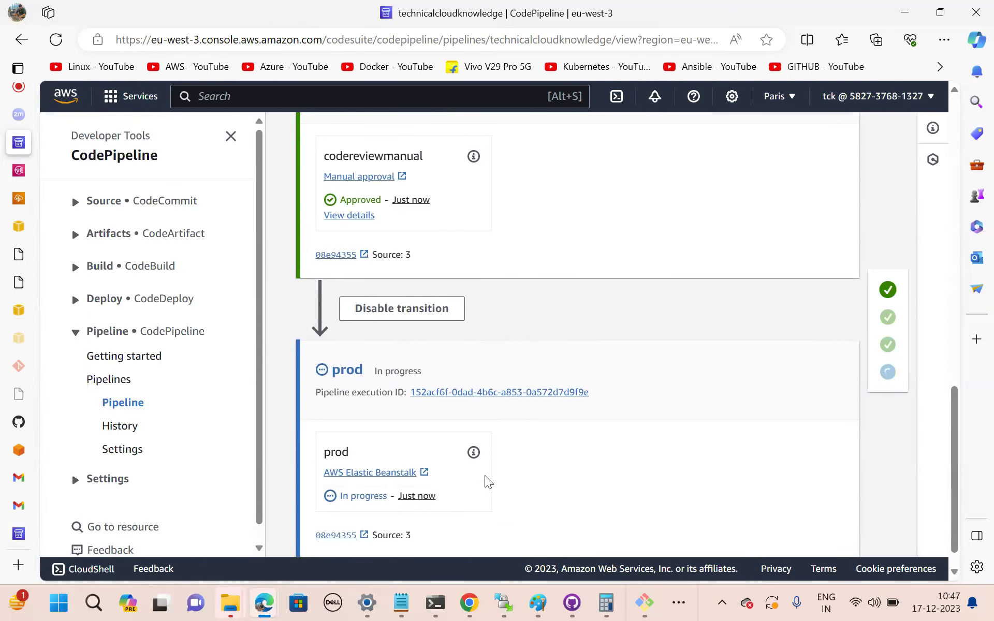
scroll(485, 476, down, 1)
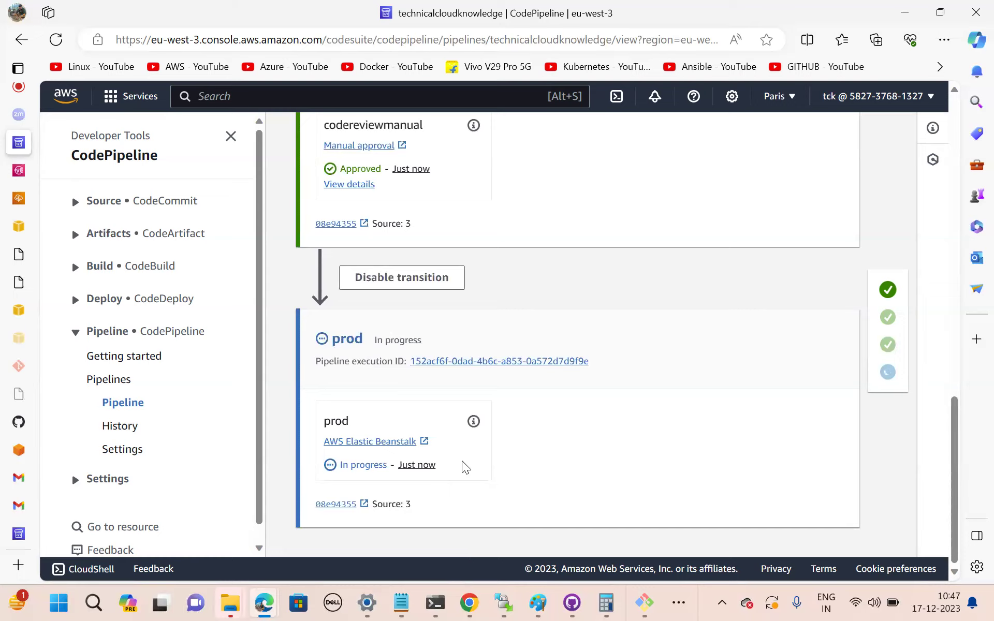
key(super+e)
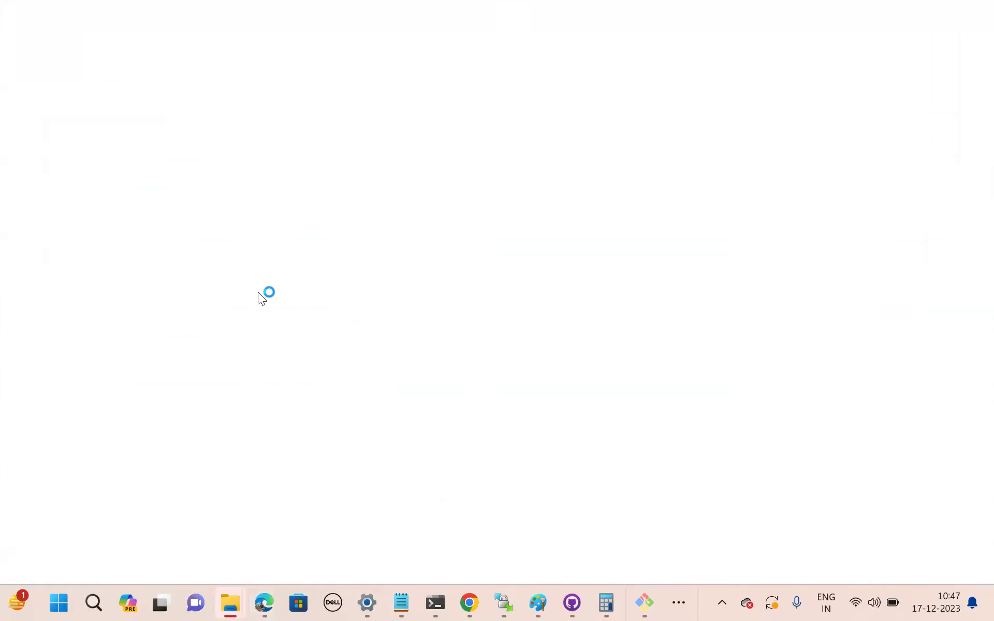
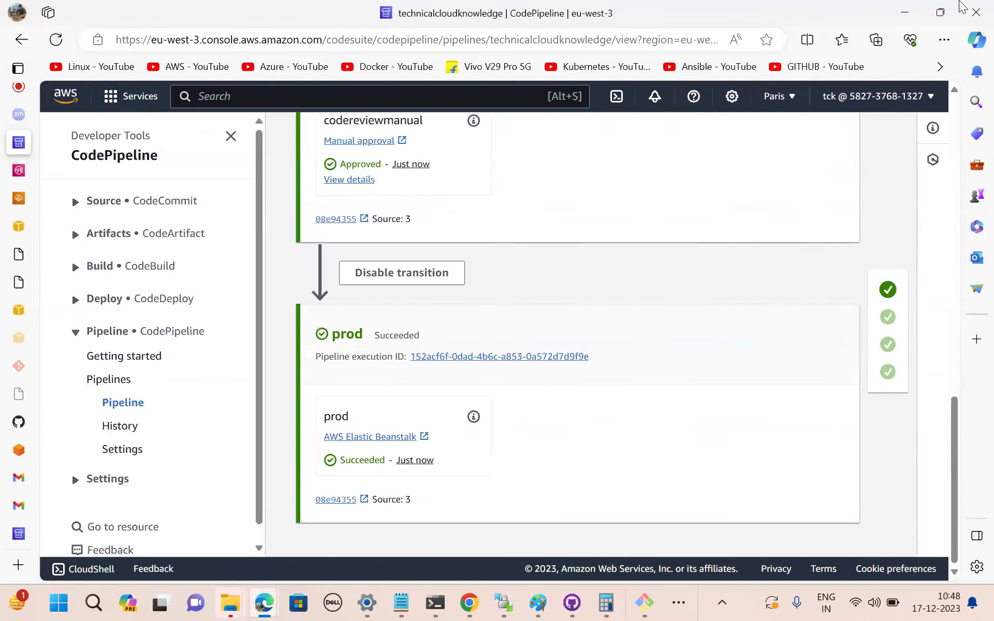
Minimize Edge, cancel the Git for Windows username prompt, and restore the CodePipeline window.
click(940, 13)
click(869, 43)
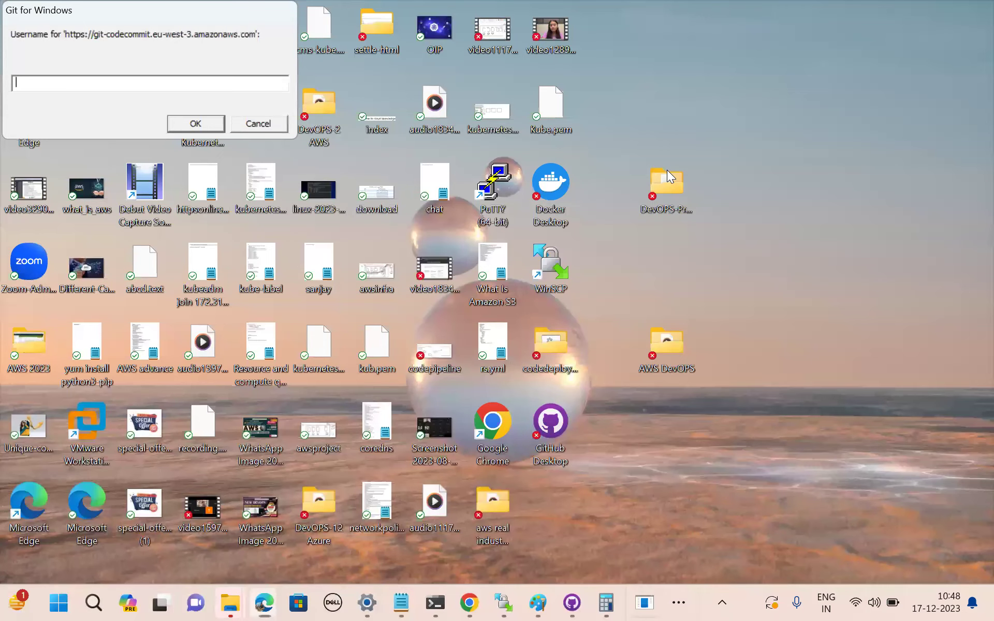
click(264, 123)
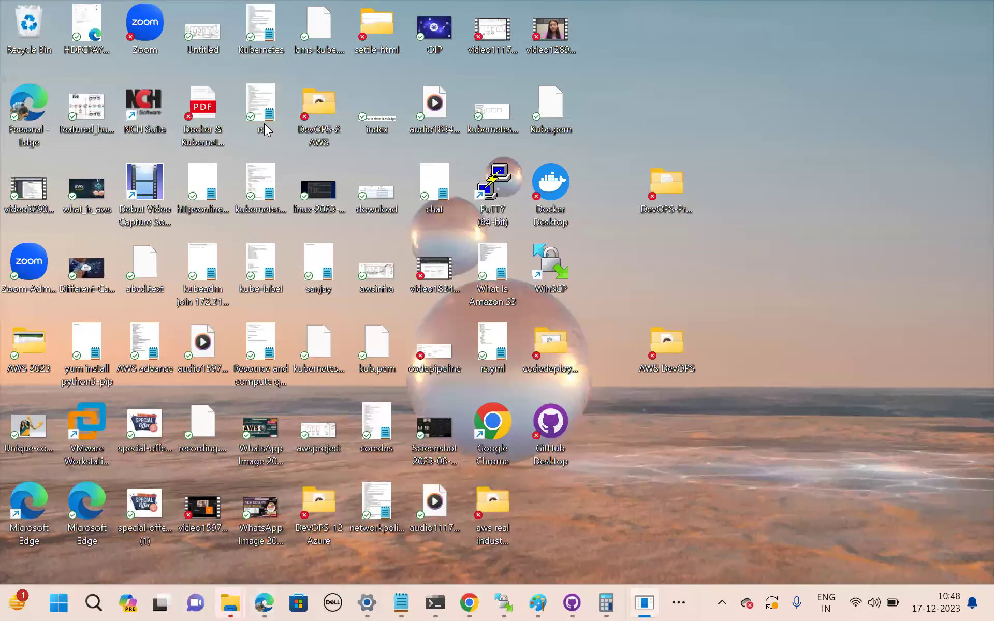
click(661, 194)
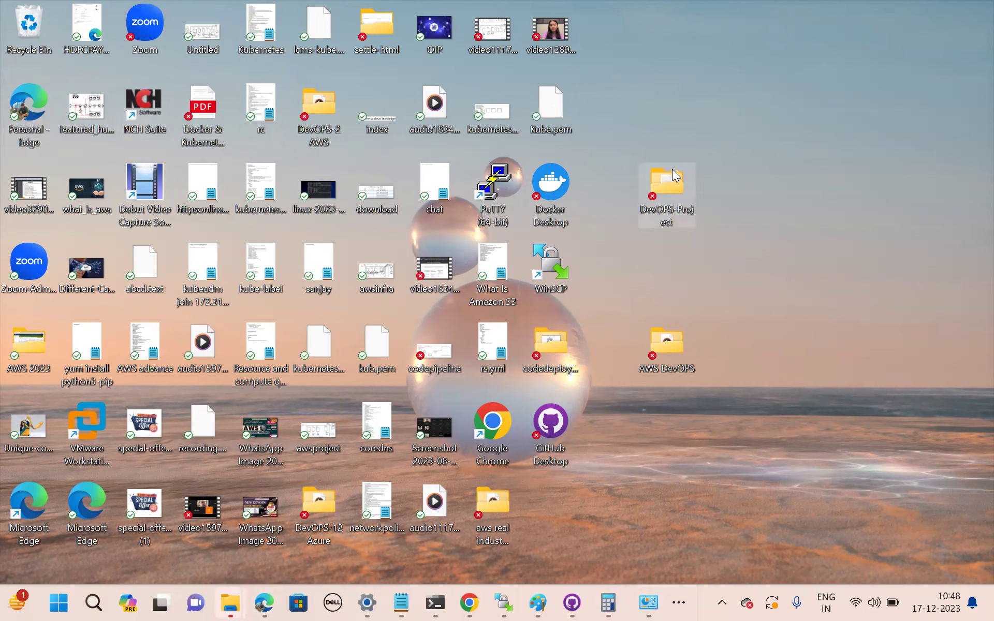
click(663, 244)
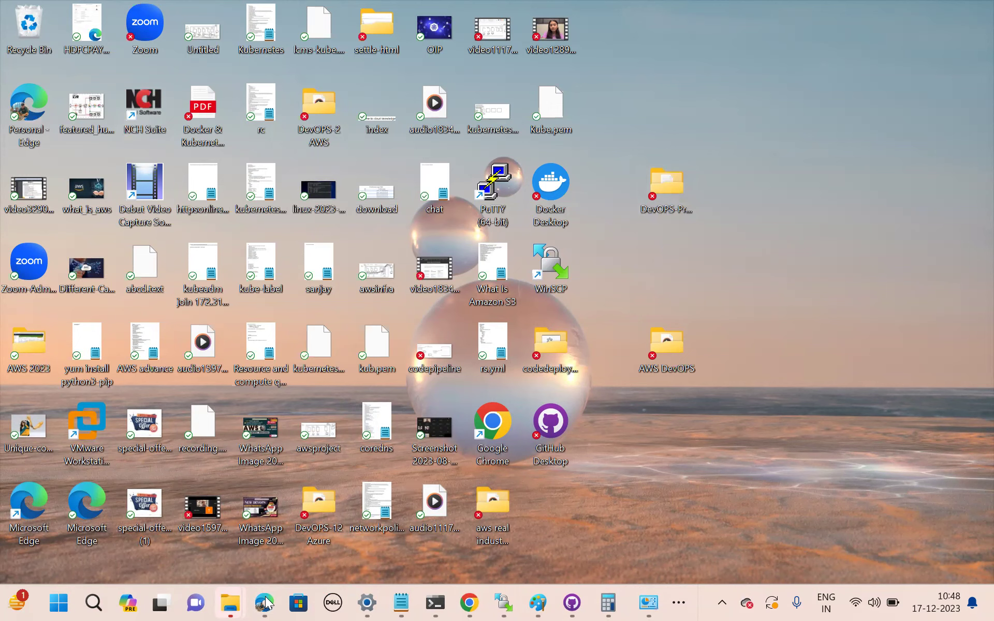
mouse_move(267, 603)
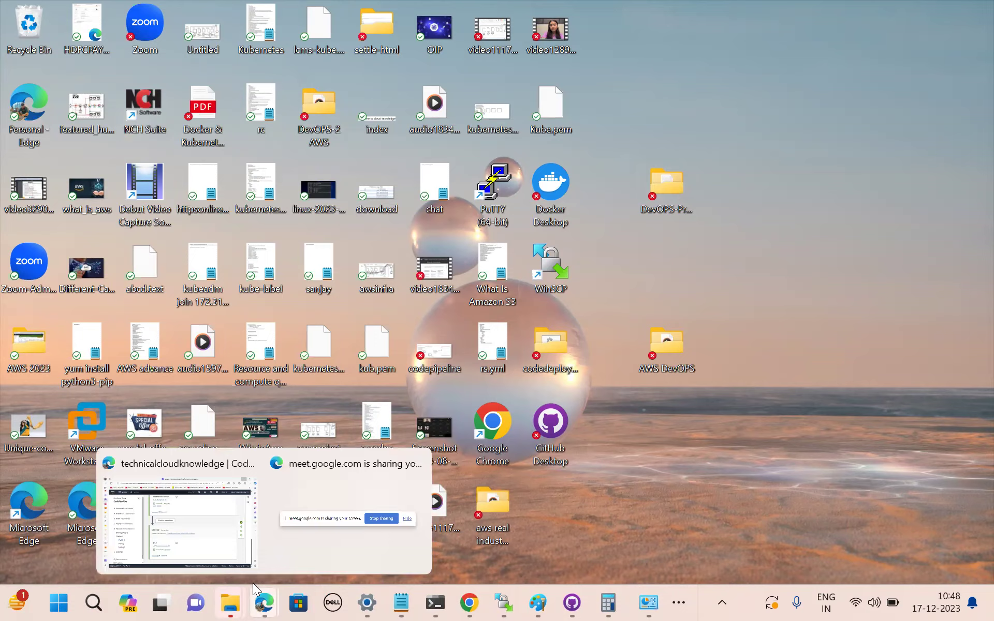
click(254, 587)
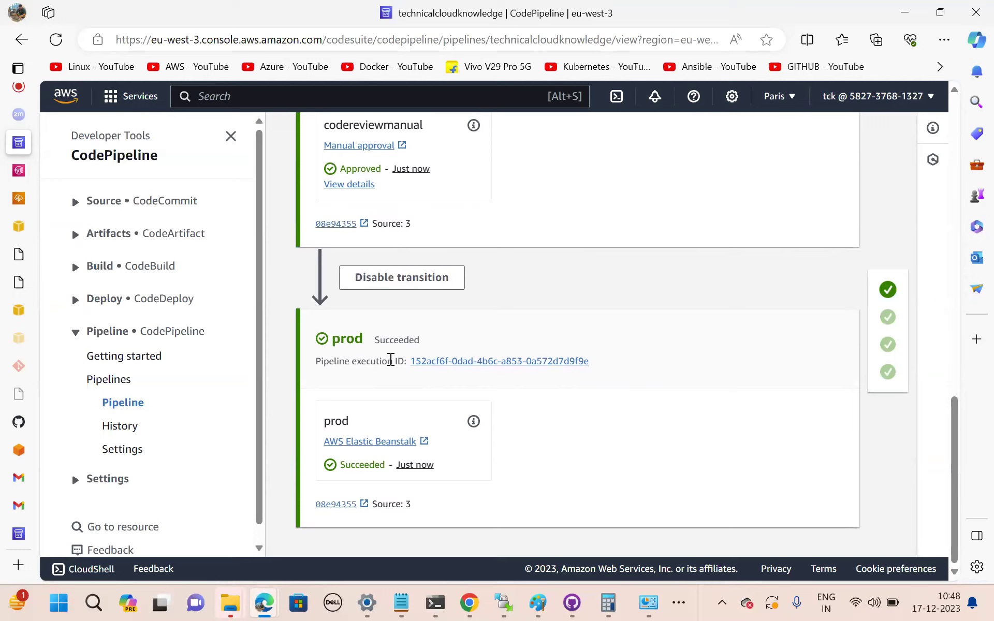
Delete the technicalcloudknowledge pipeline, confirming with 'delete', then go to CodeCommit Repositories.
scroll(391, 361, up, 15)
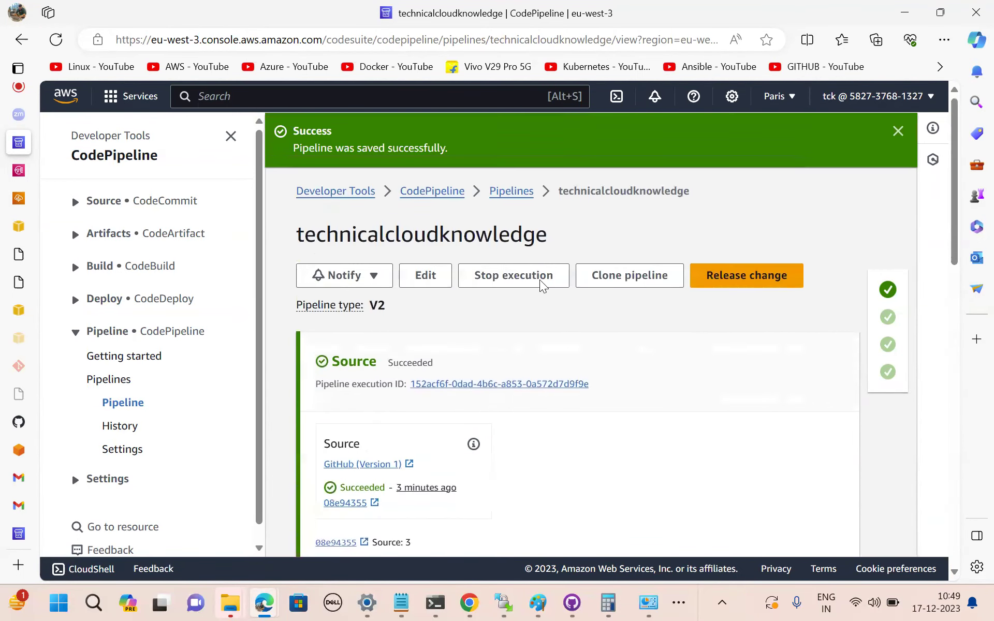
click(502, 196)
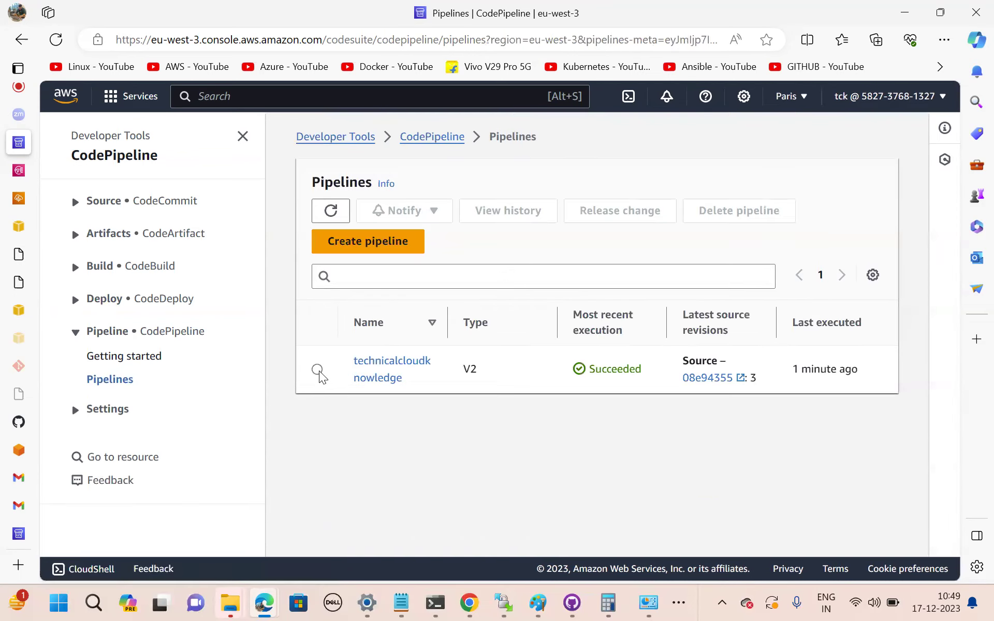
click(317, 369)
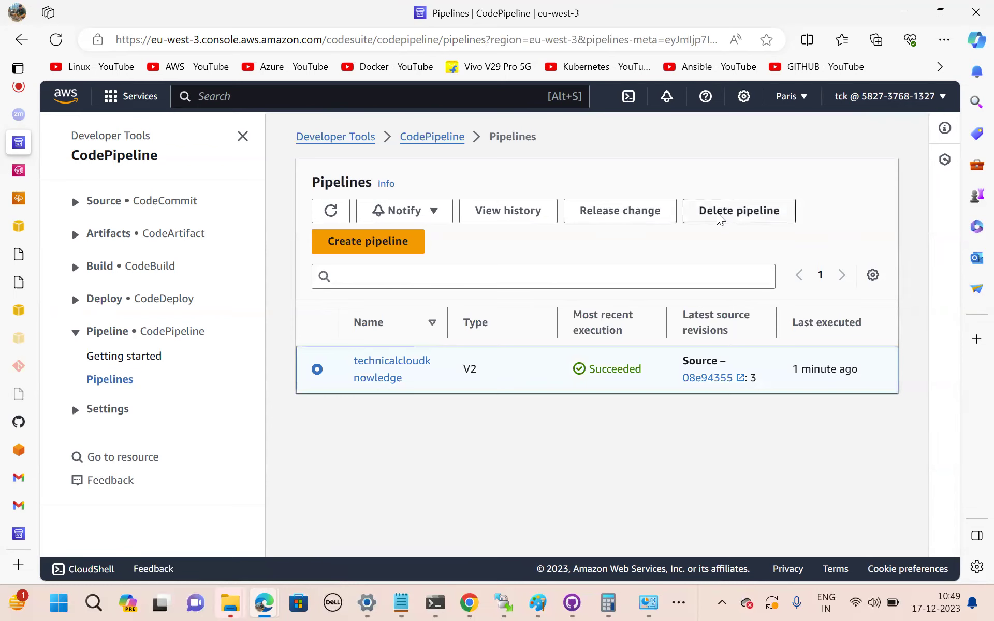
click(718, 216)
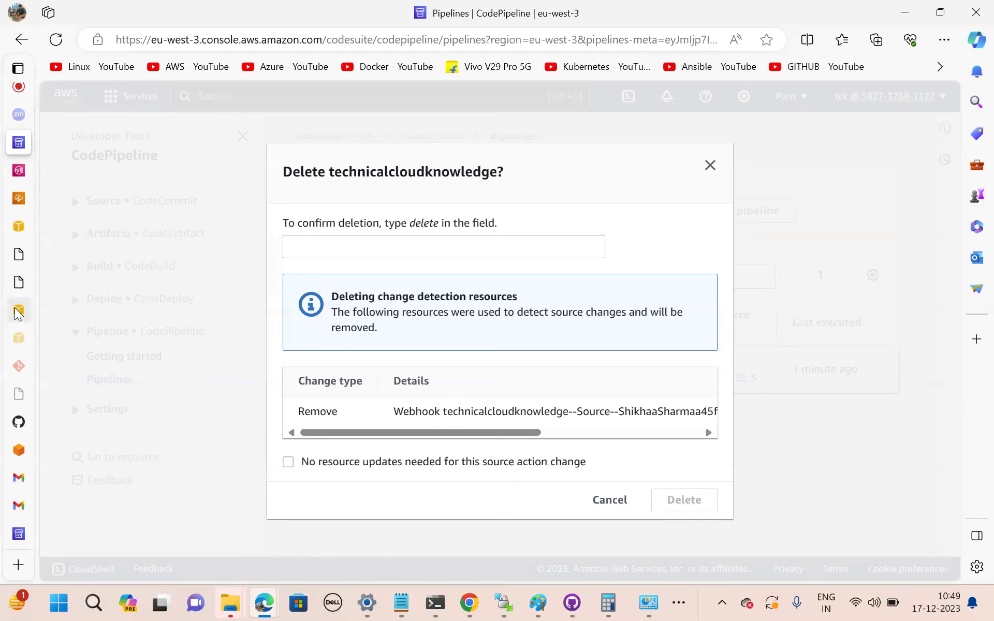
mouse_move(18, 312)
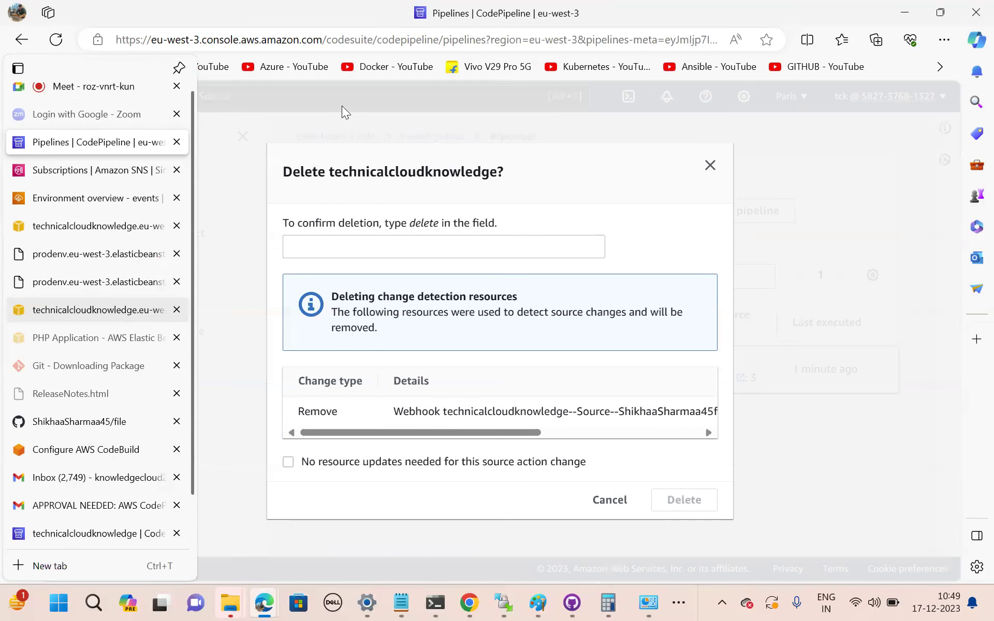
click(420, 249)
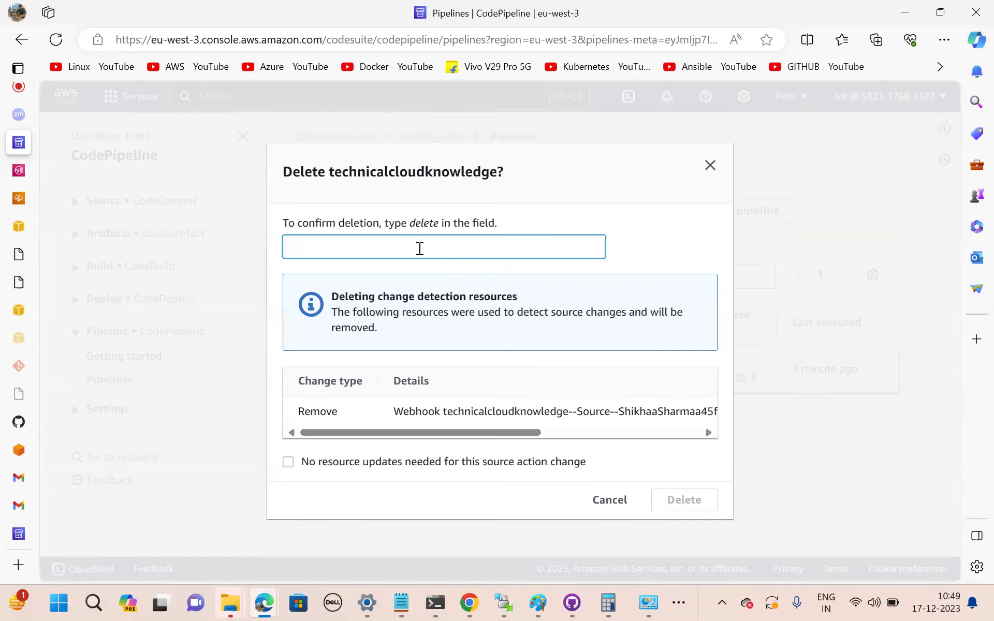
text(delete)
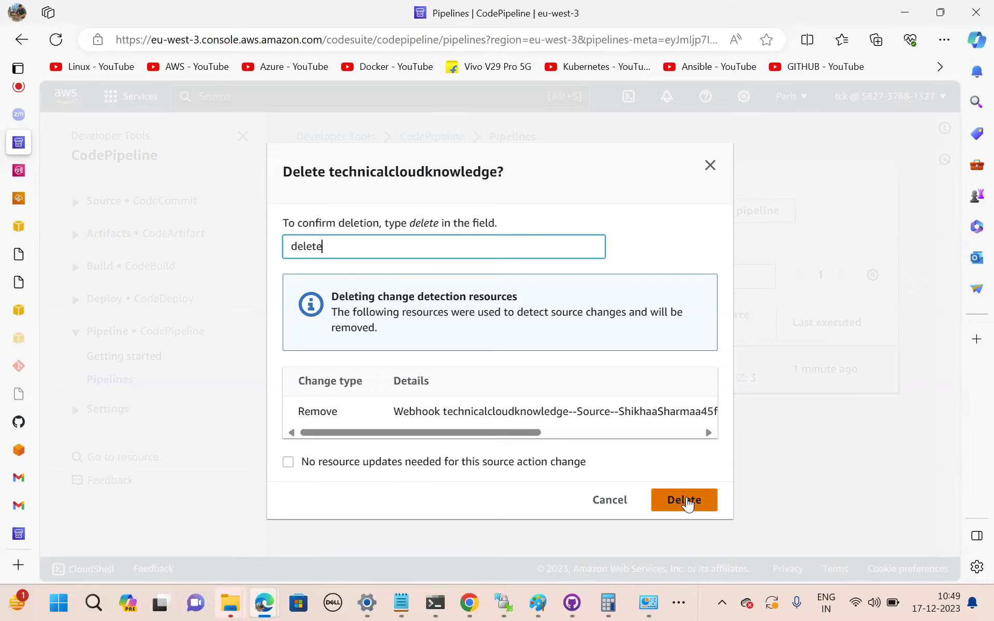
click(685, 501)
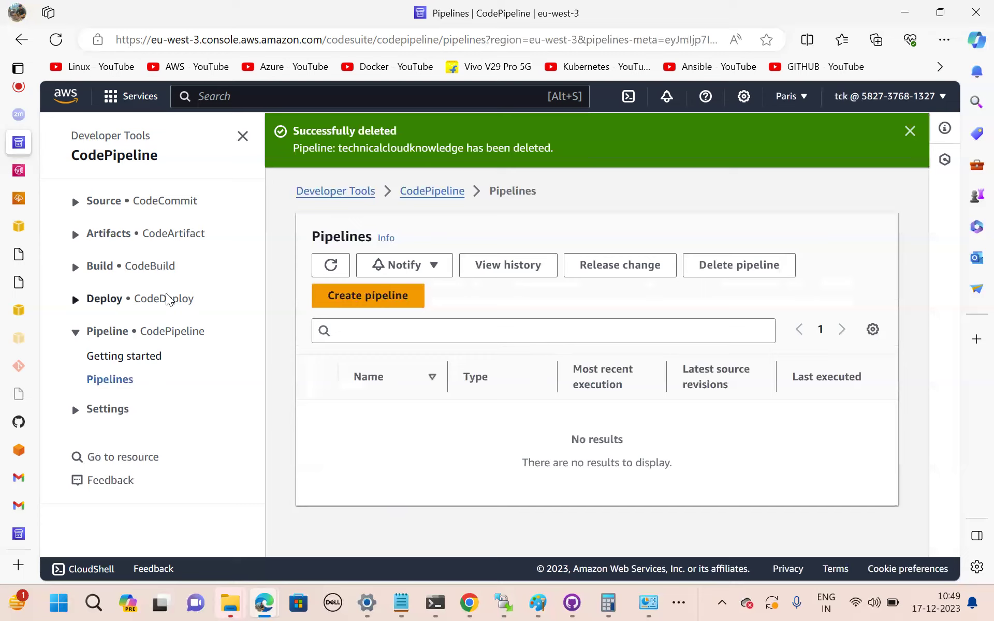
click(146, 200)
click(117, 251)
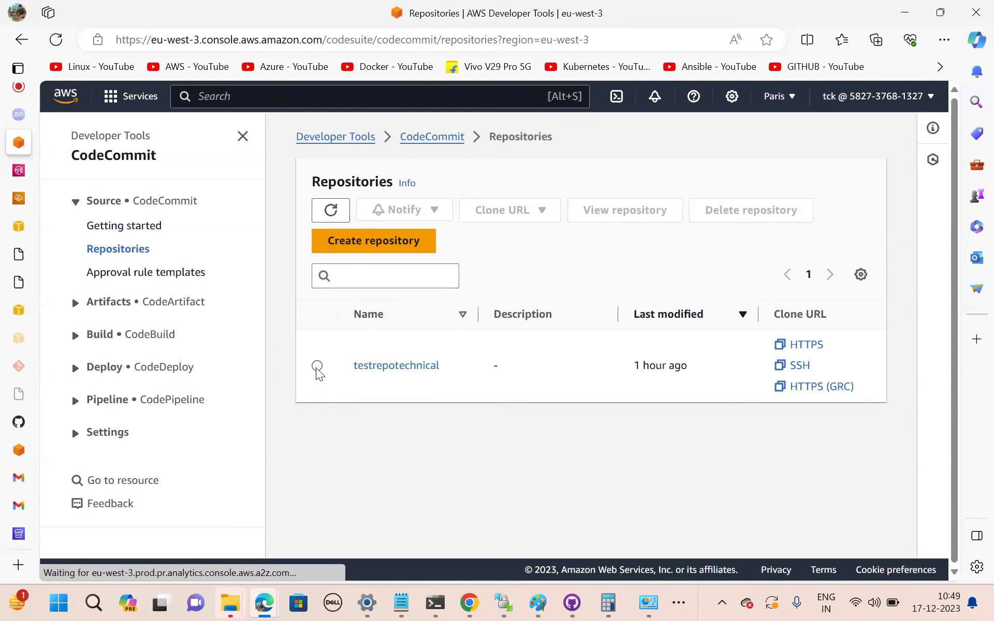
Delete the testrepotechnical repository, confirming with 'delete', then search the console for 'elastic'.
click(318, 366)
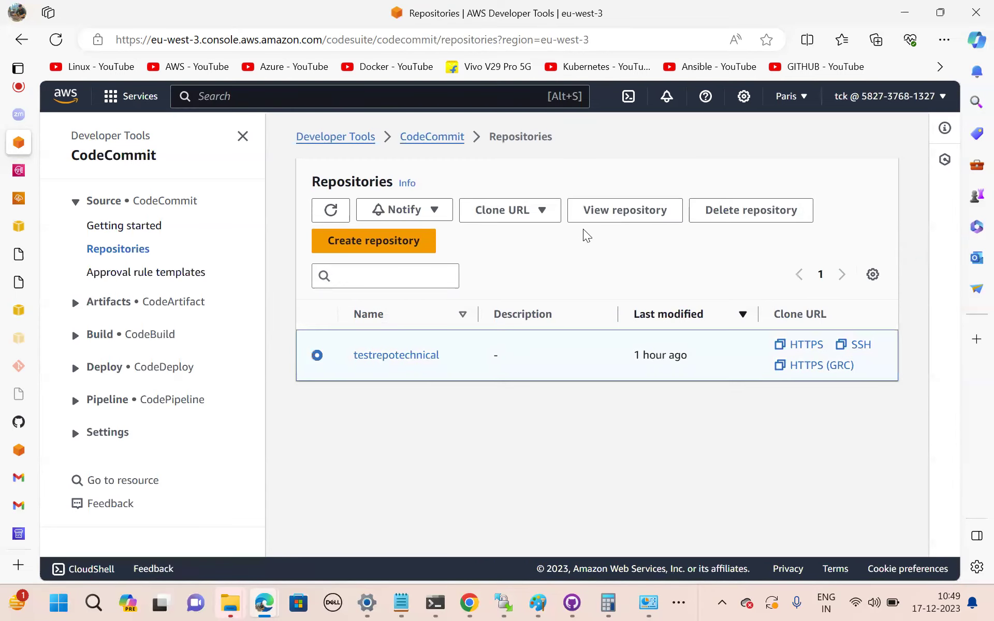
click(757, 213)
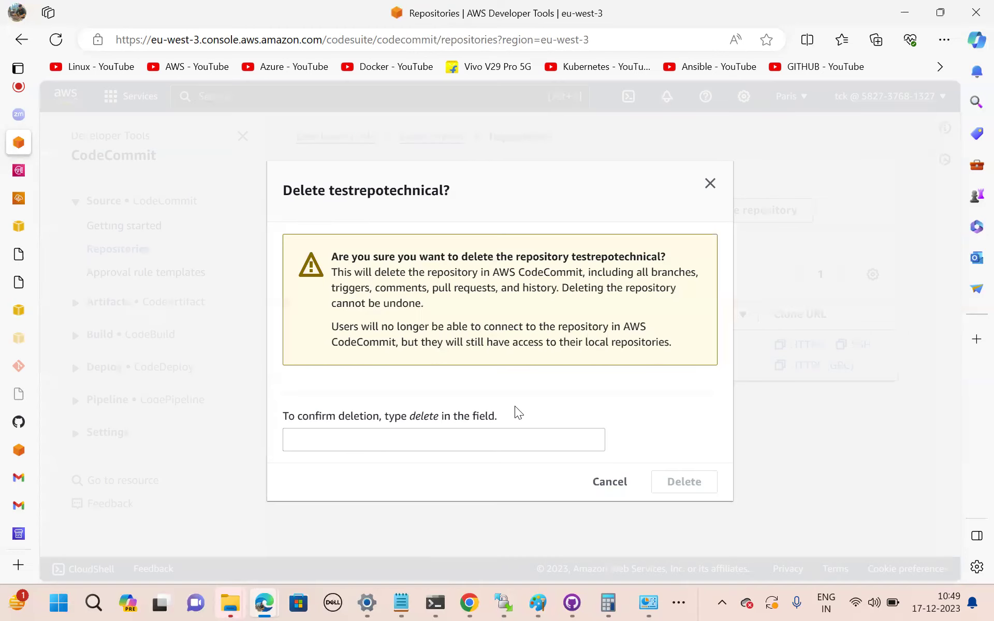
click(420, 446)
text(delete)
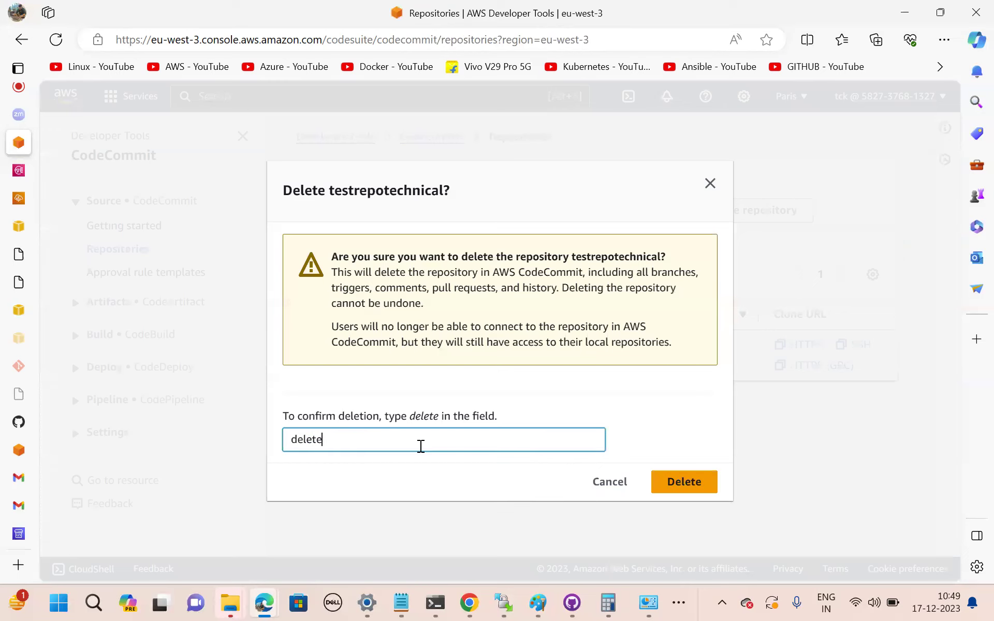
click(685, 483)
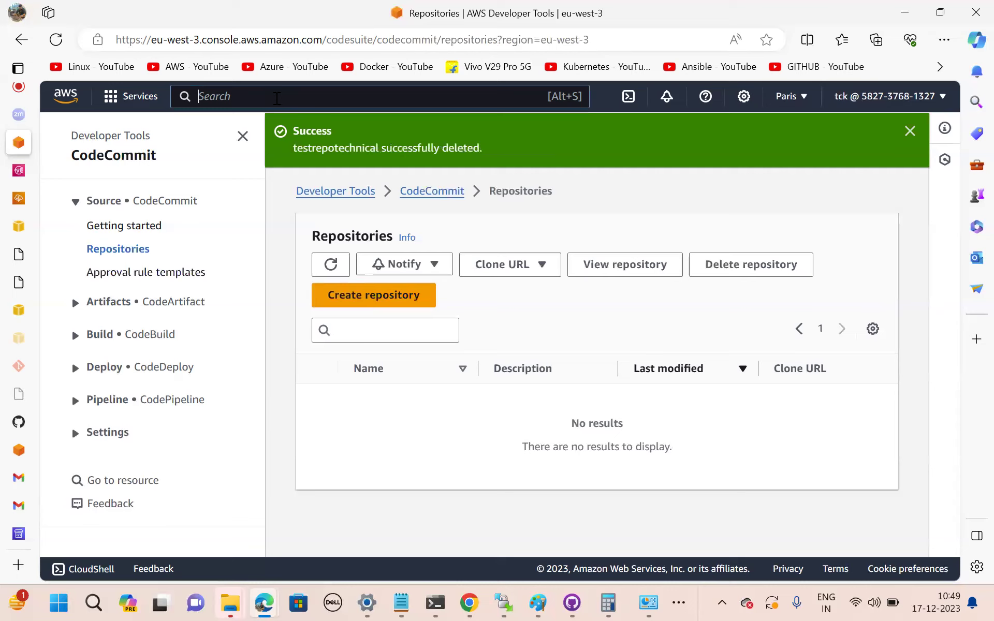
text(elast)
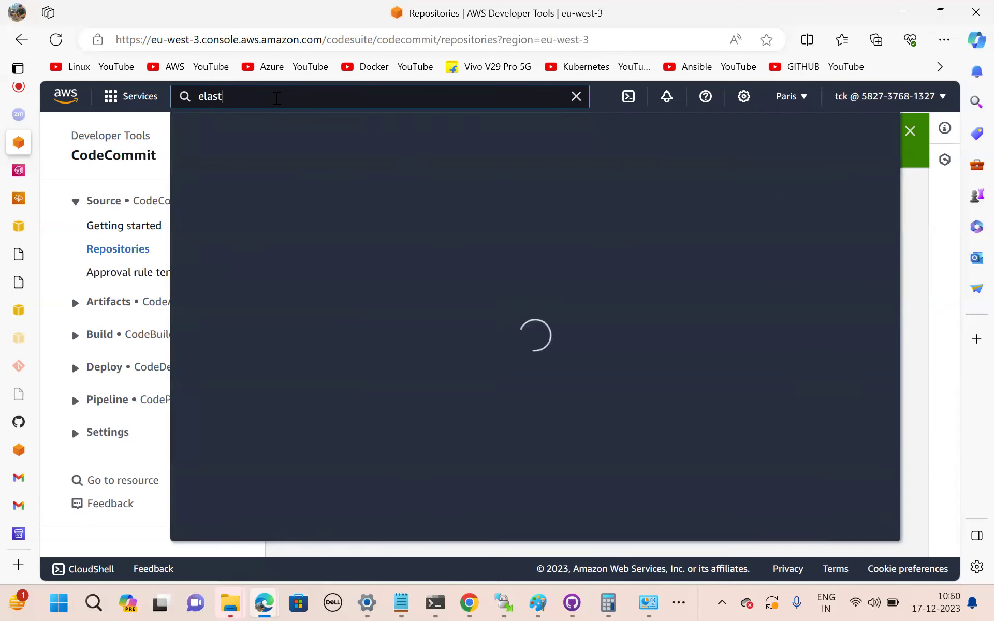
text(ic)
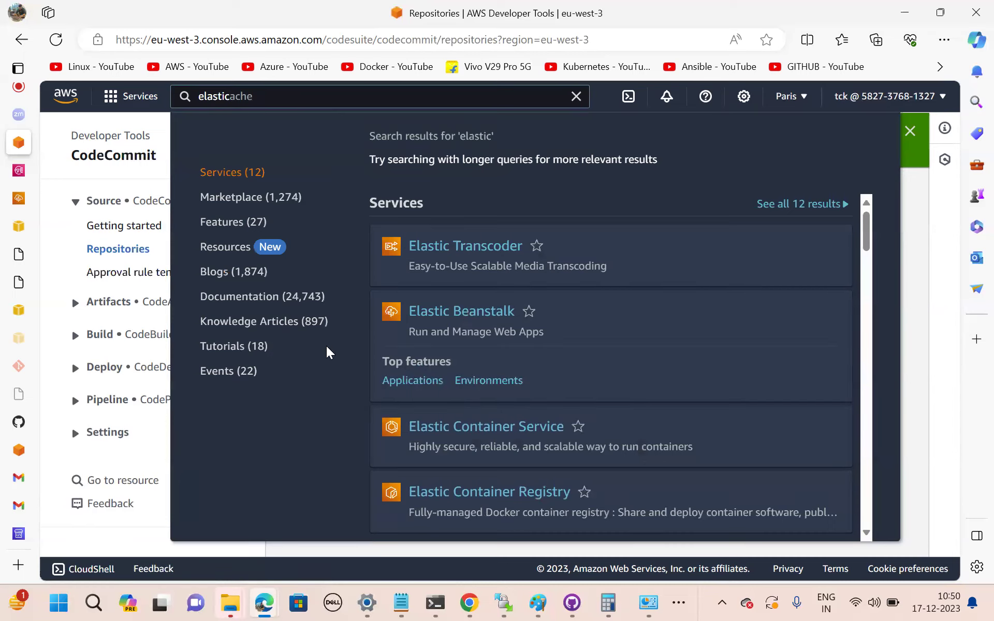
Open Elastic Beanstalk and choose Terminate environment for Prodenv-env.
click(461, 307)
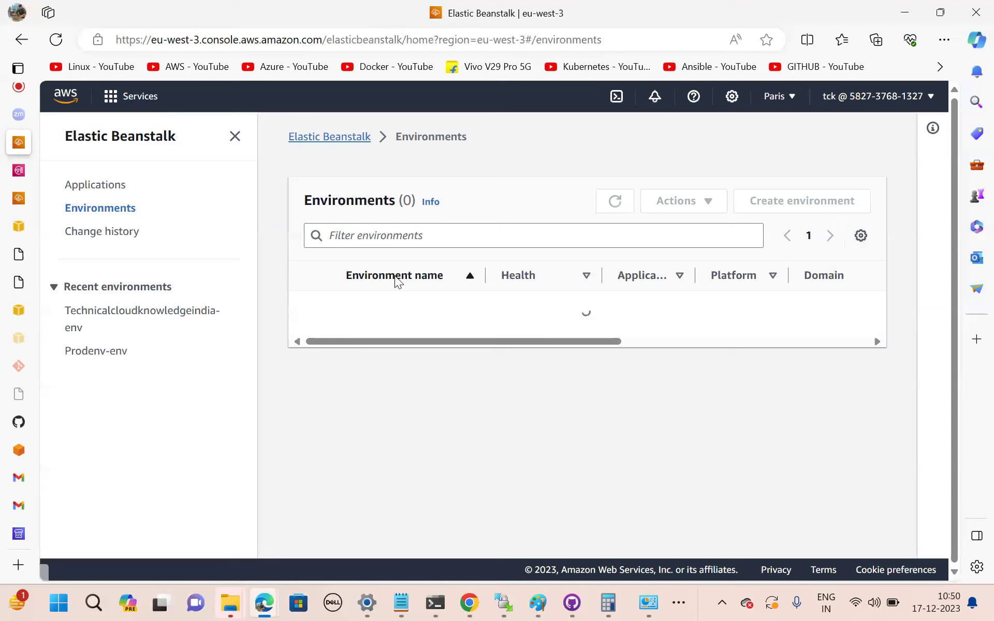
click(309, 307)
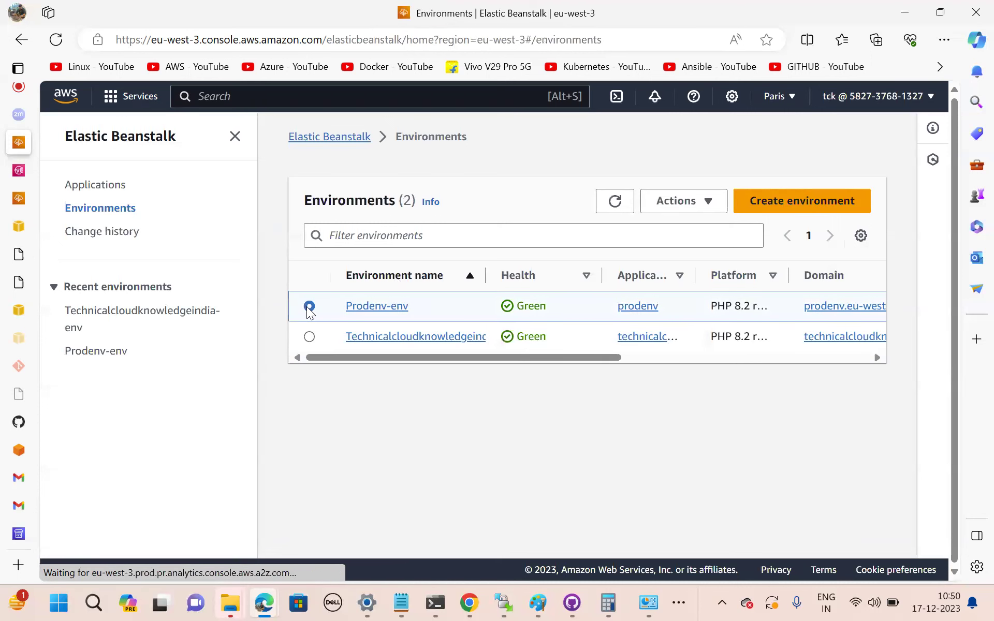
click(710, 202)
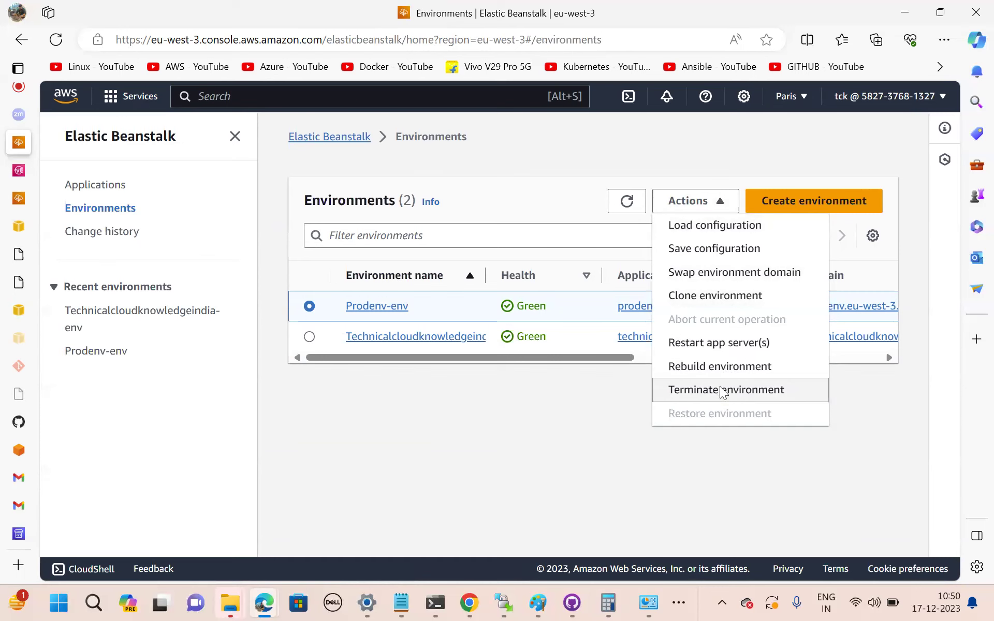
click(721, 391)
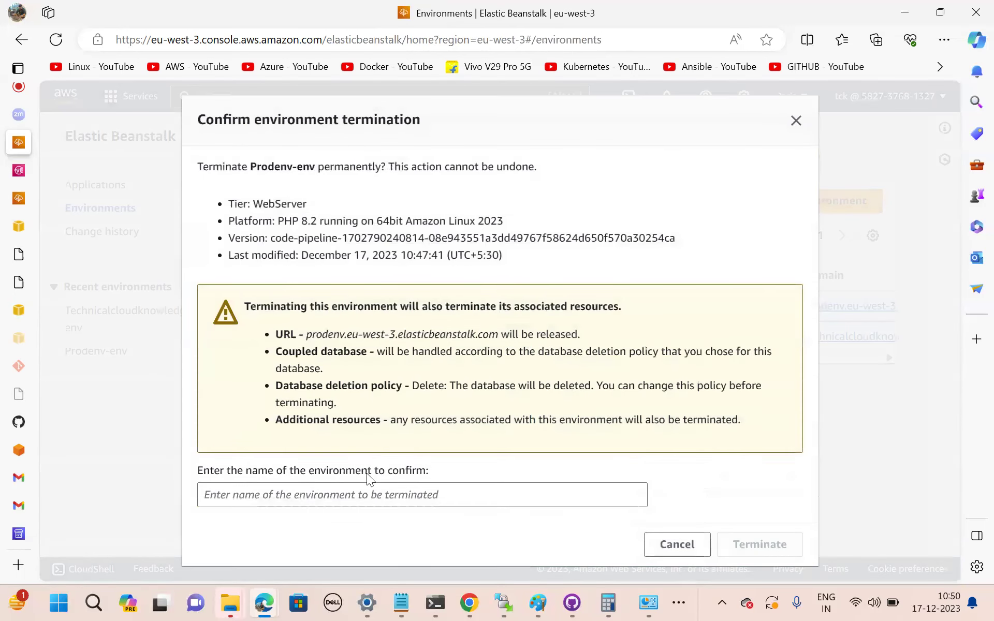
Confirm the termination by copying and pasting the name Prodenv-env into the confirmation box.
click(322, 509)
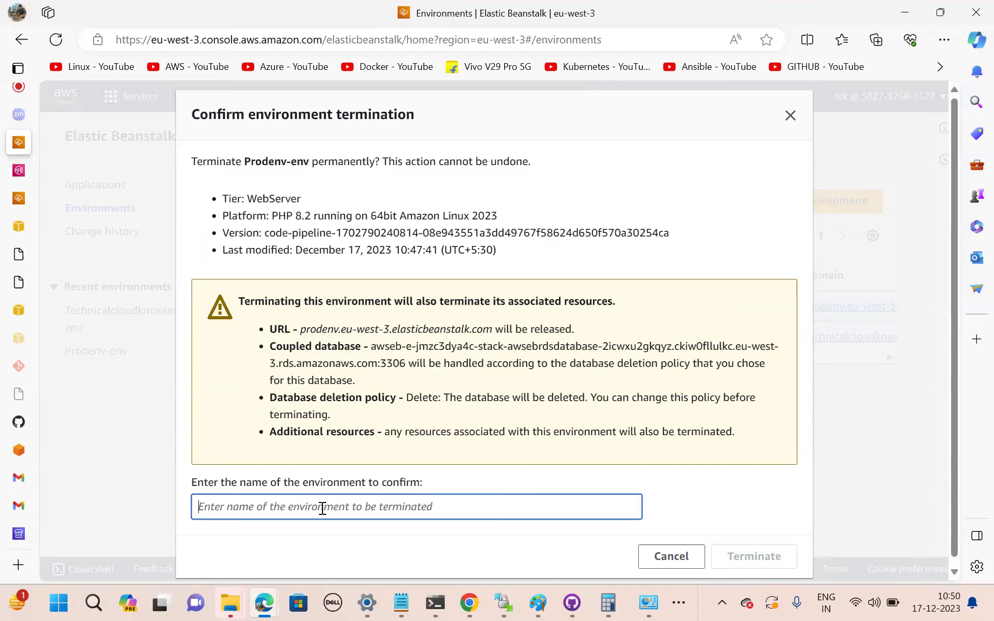
text(confirm)
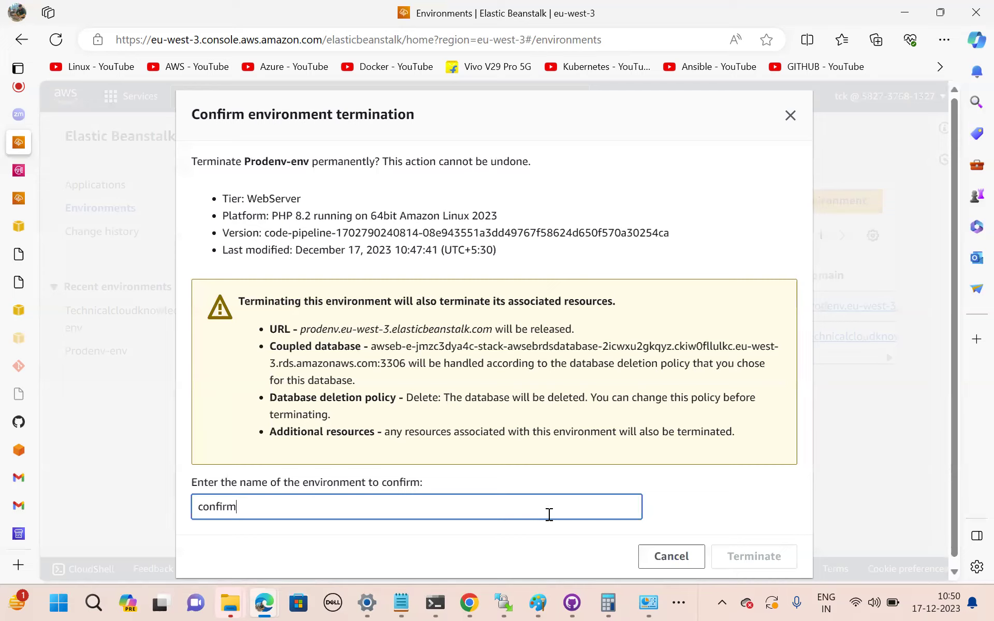
key(BackSpace)
key(BackSpace)
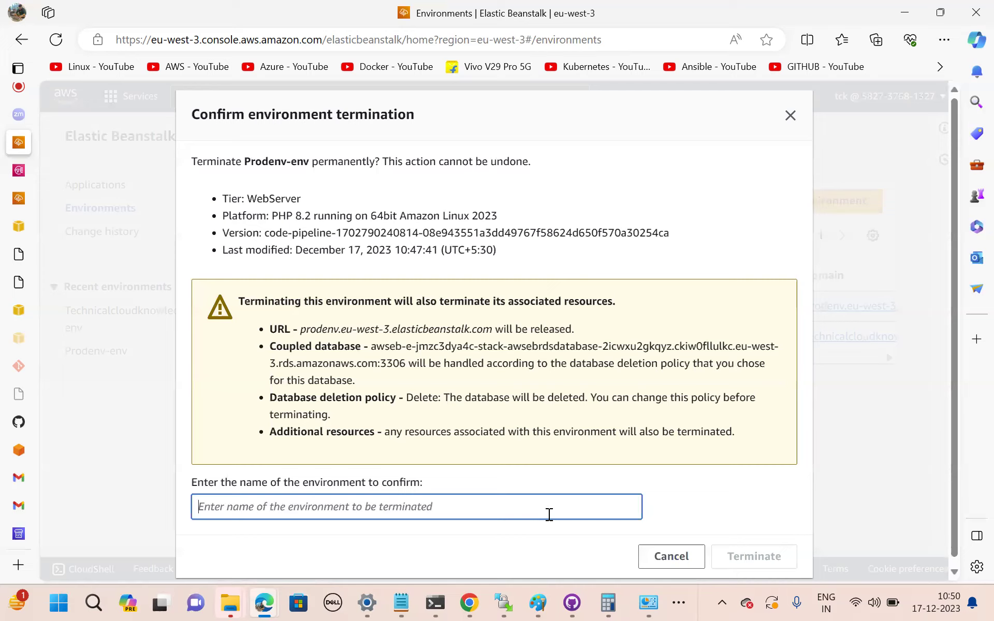
drag(245, 158, 309, 161)
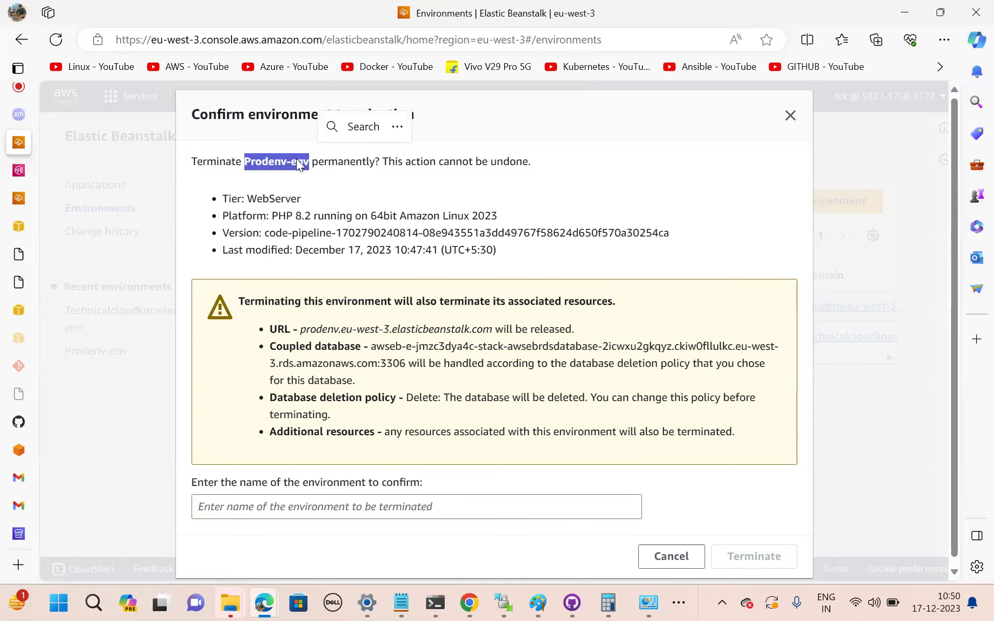
right_click(297, 163)
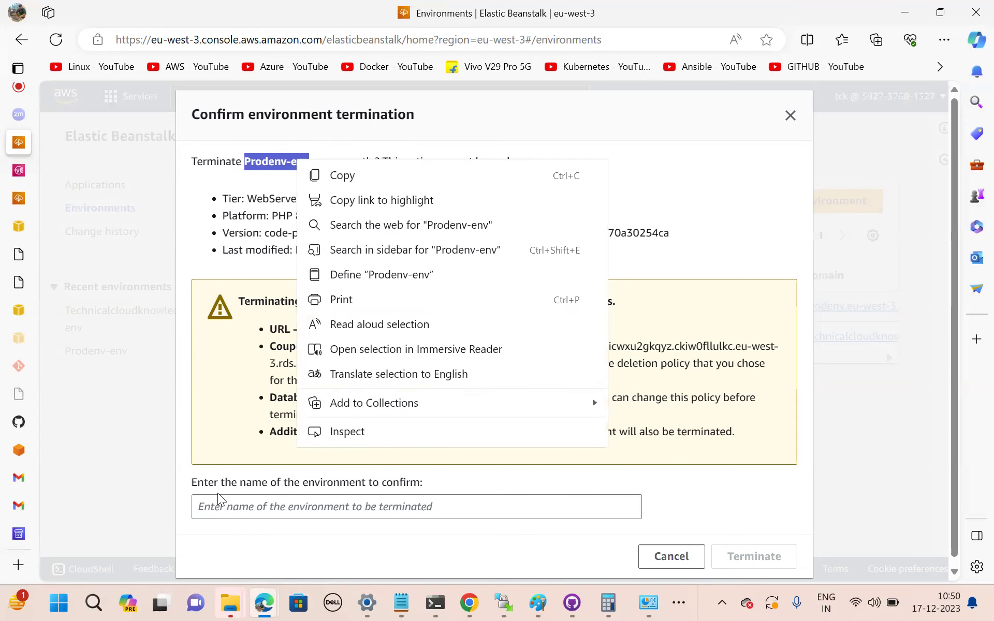
click(343, 176)
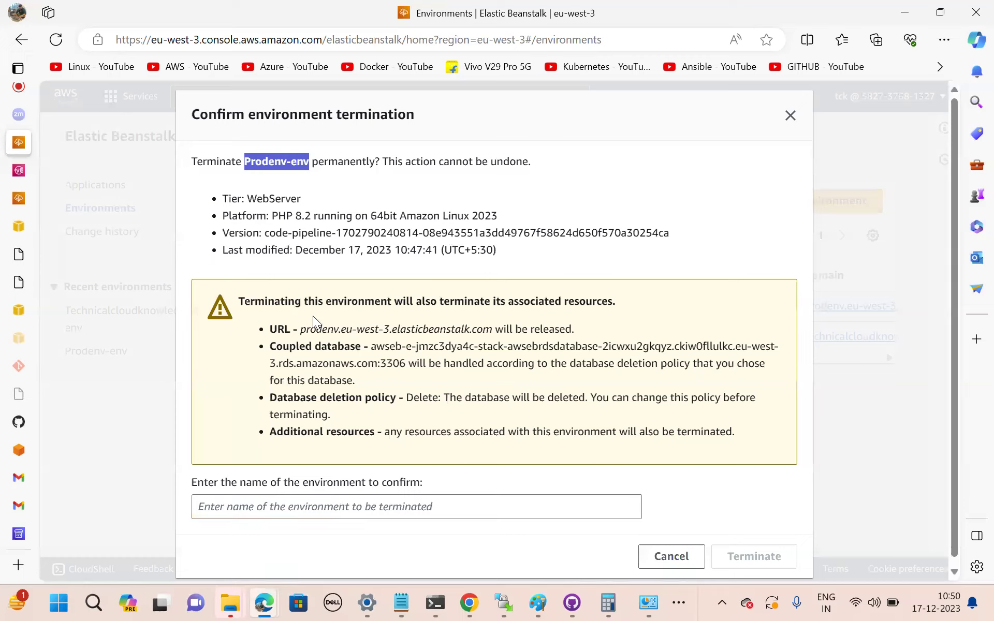
click(256, 511)
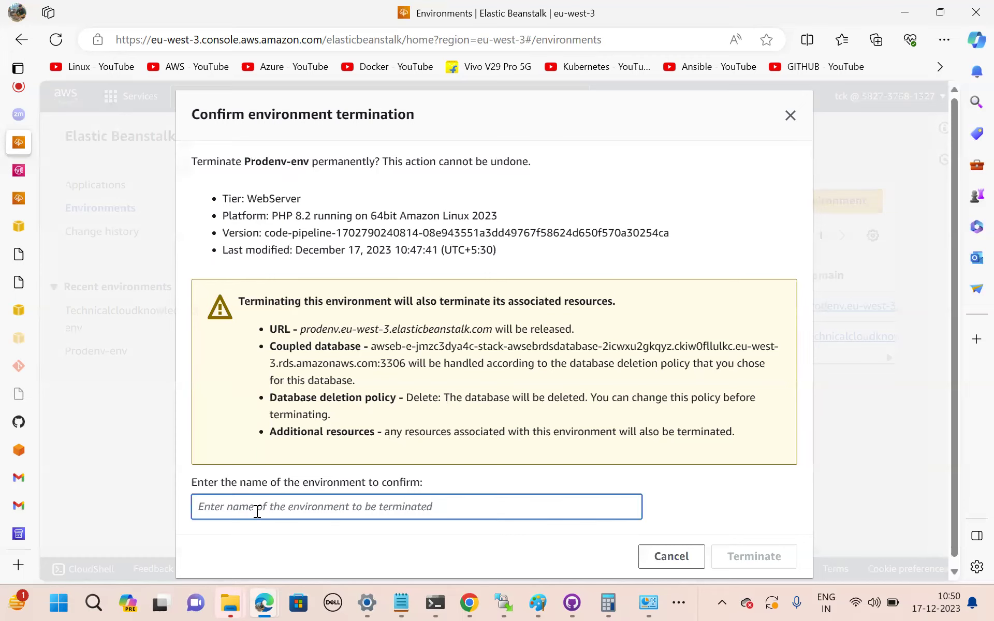
key(ctrl+v)
click(773, 561)
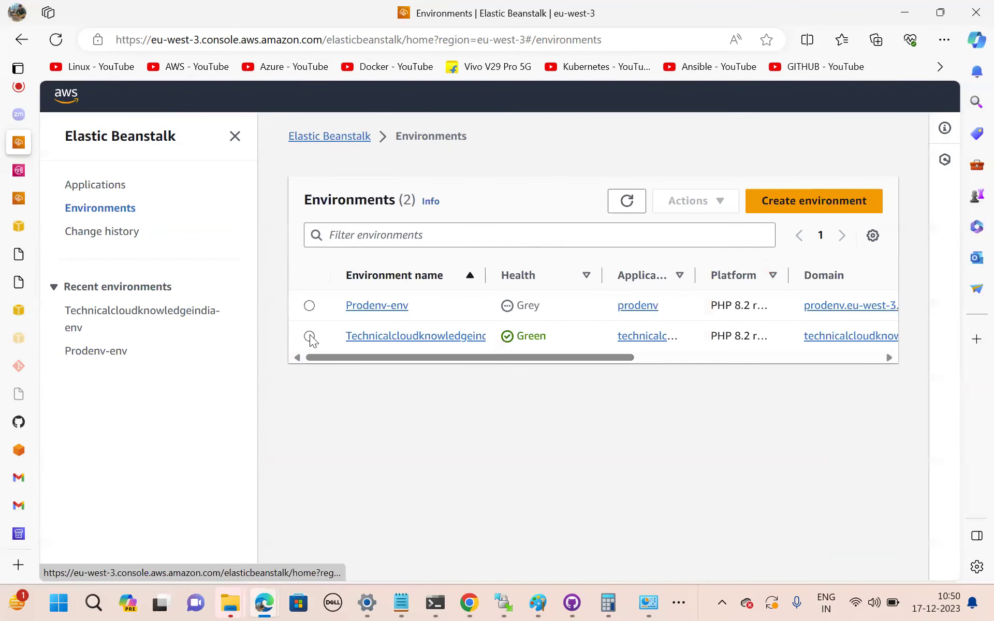
Terminate Technicalcloudknowledgeindia-env by pasting its name to confirm, then refresh the environments list.
click(309, 336)
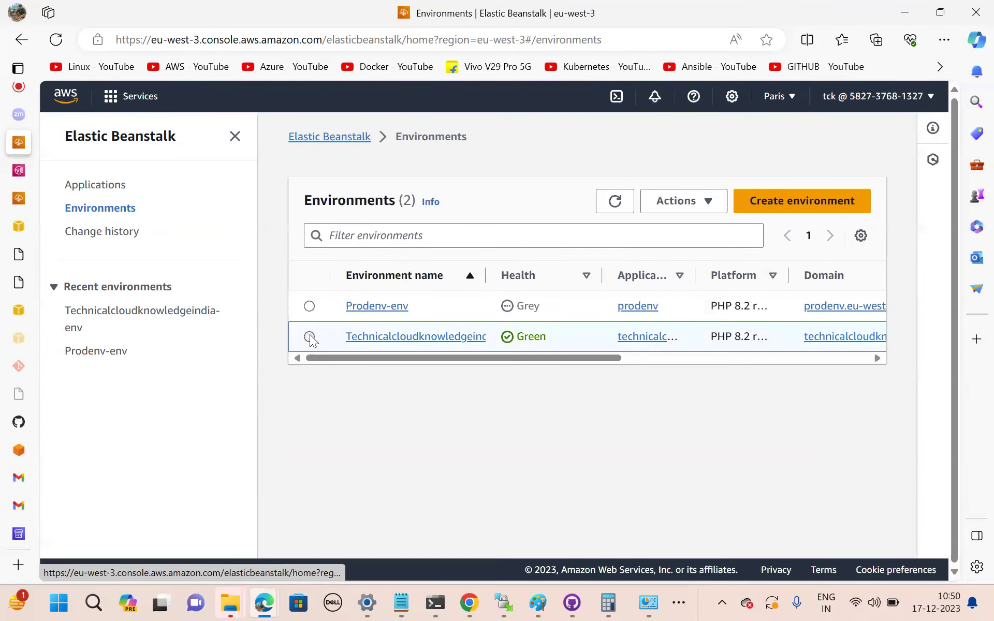
click(691, 202)
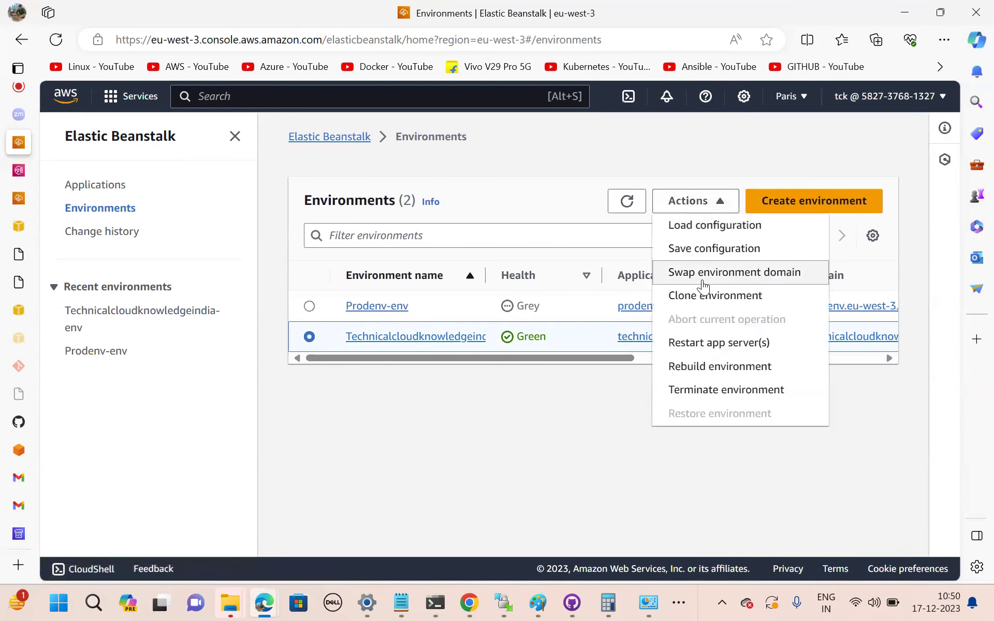
click(729, 392)
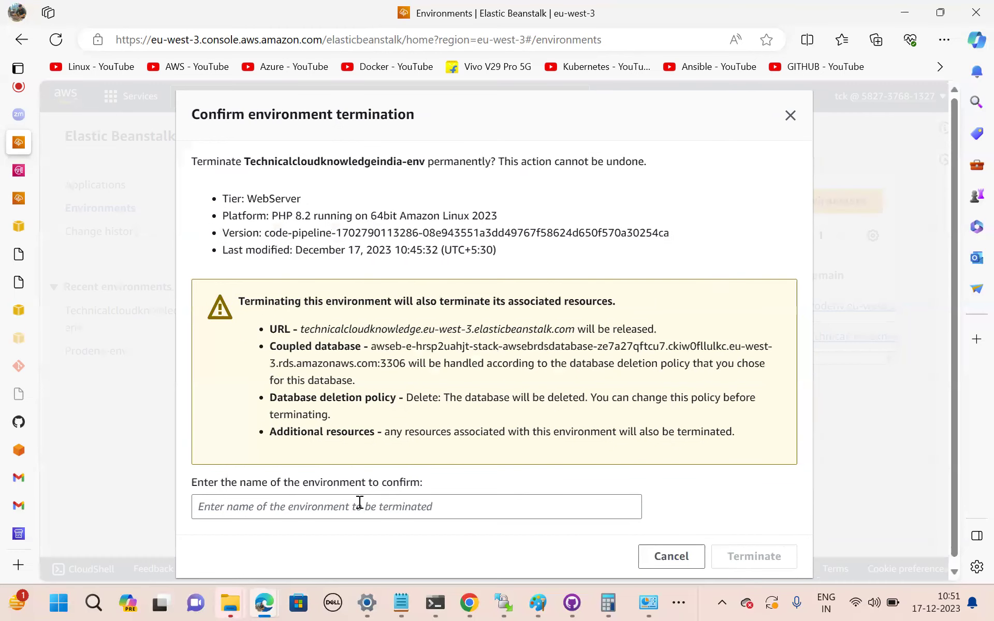
click(360, 503)
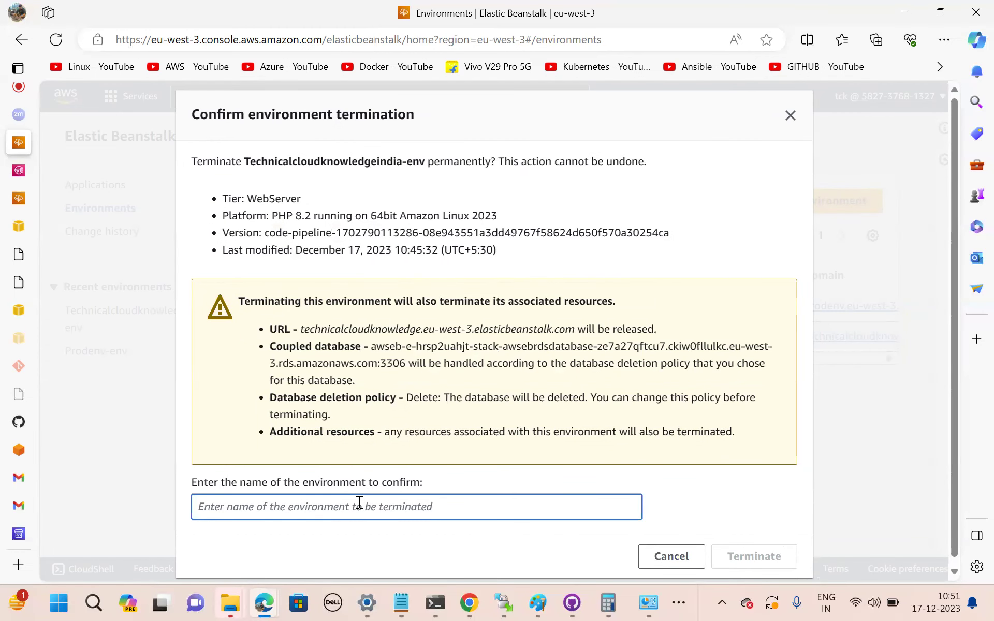
drag(245, 160, 426, 170)
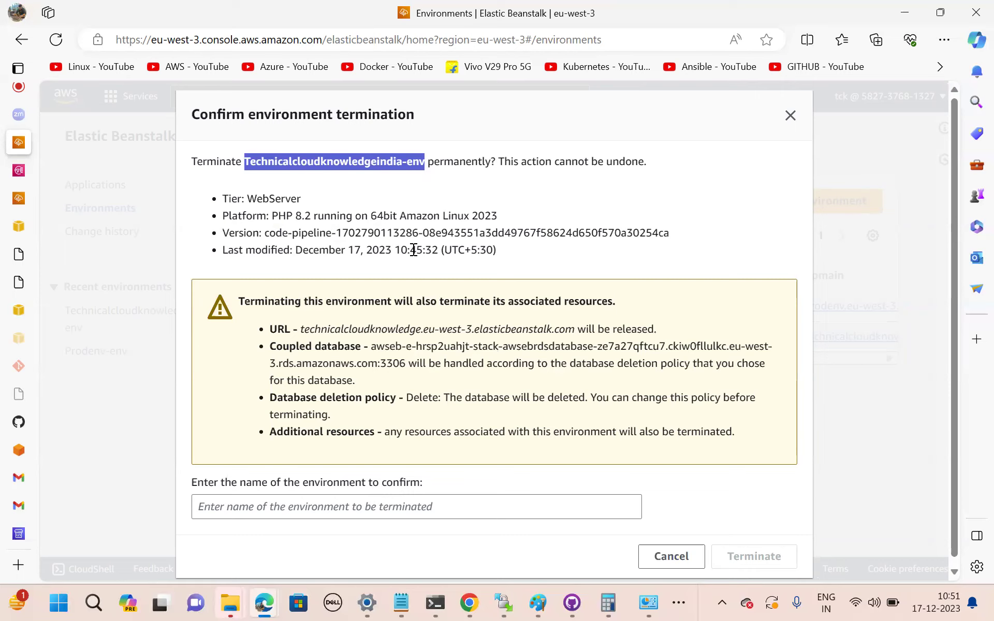
click(303, 510)
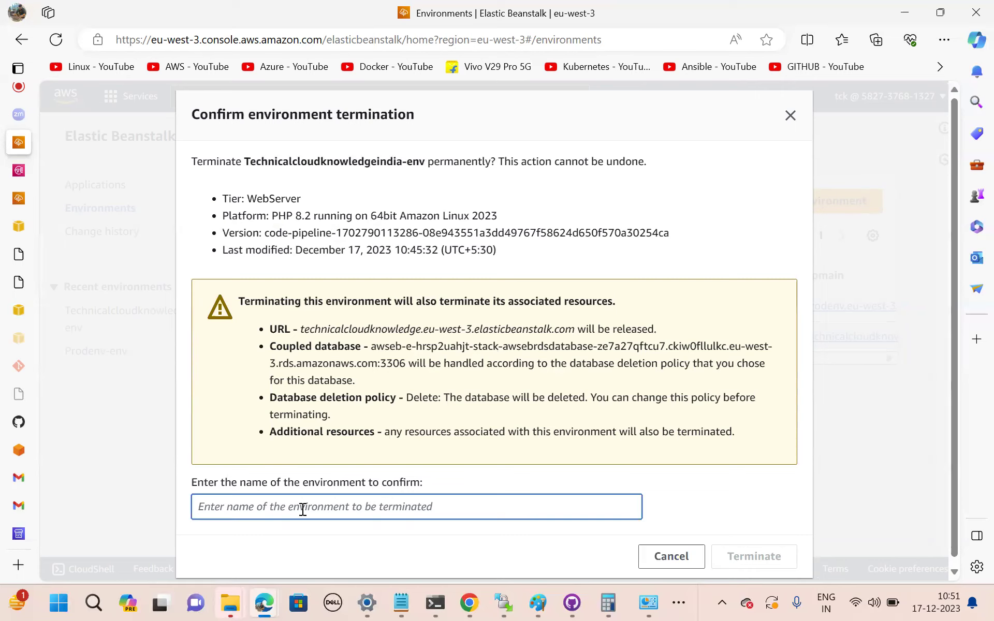
key(ctrl+v)
key(Return)
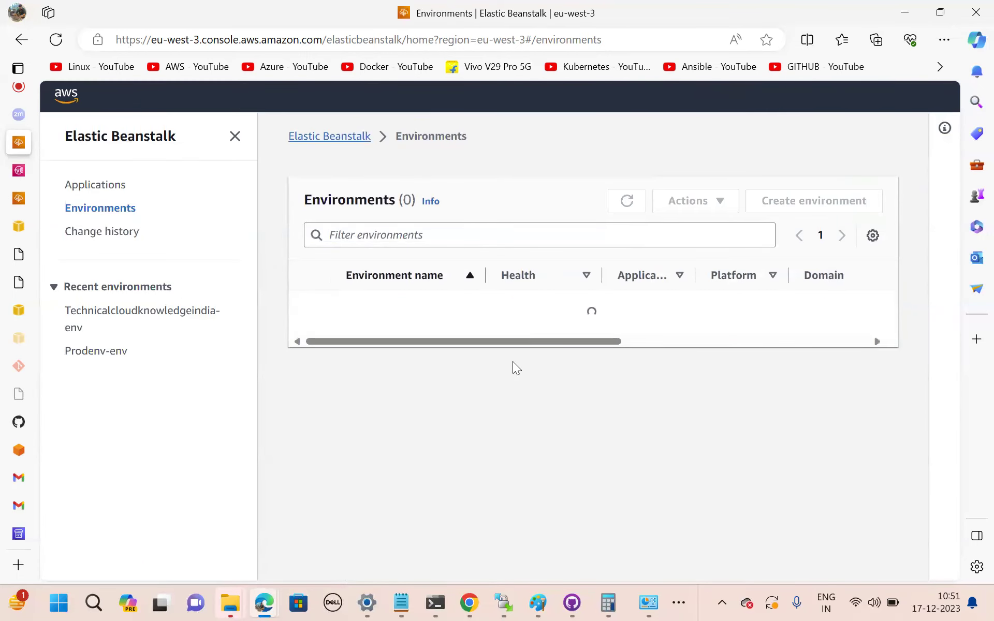
click(624, 205)
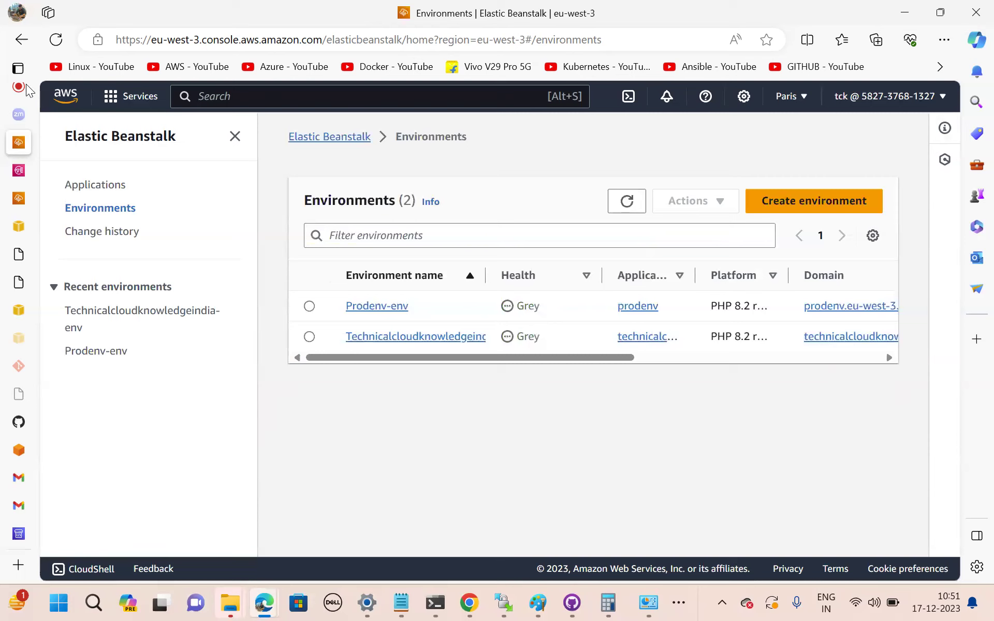
Switch to the Google Meet tab with Ctrl+1 and scroll through the People panel.
mouse_move(21, 92)
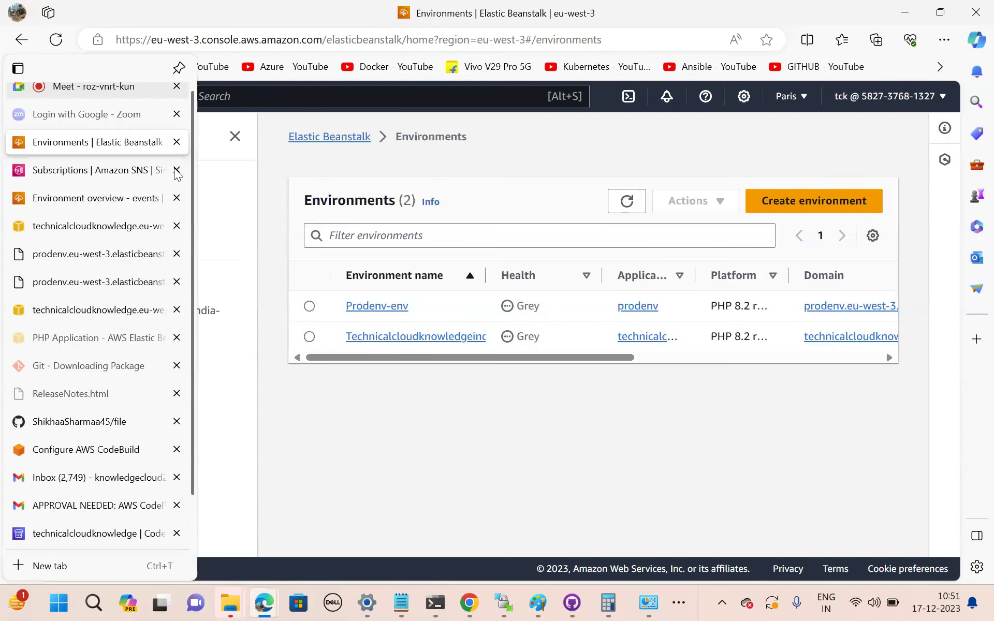
key(ctrl+1)
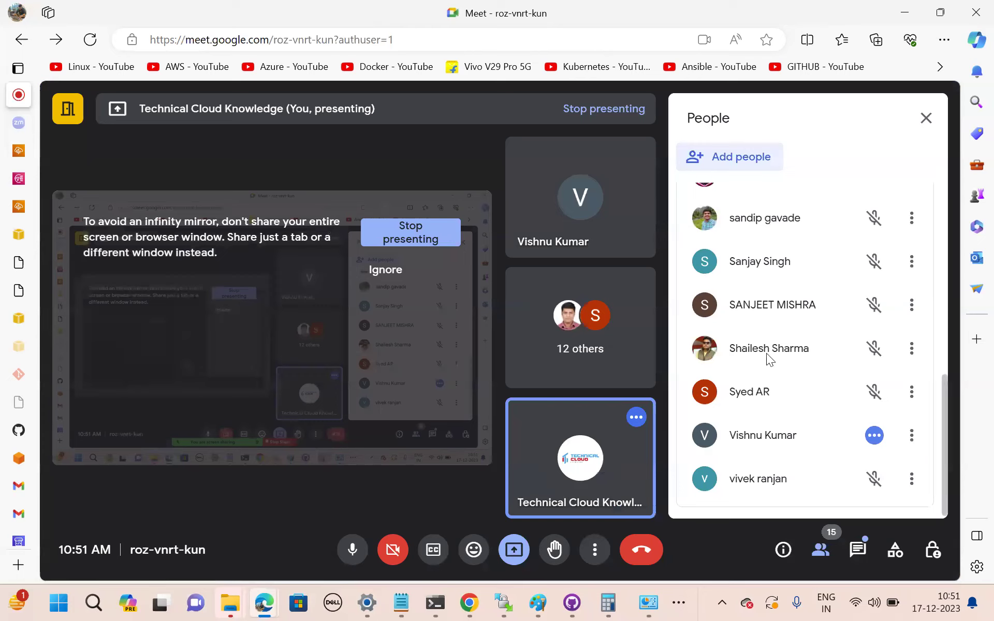
scroll(766, 353, up, 2)
scroll(768, 358, up, 2)
scroll(769, 358, up, 3)
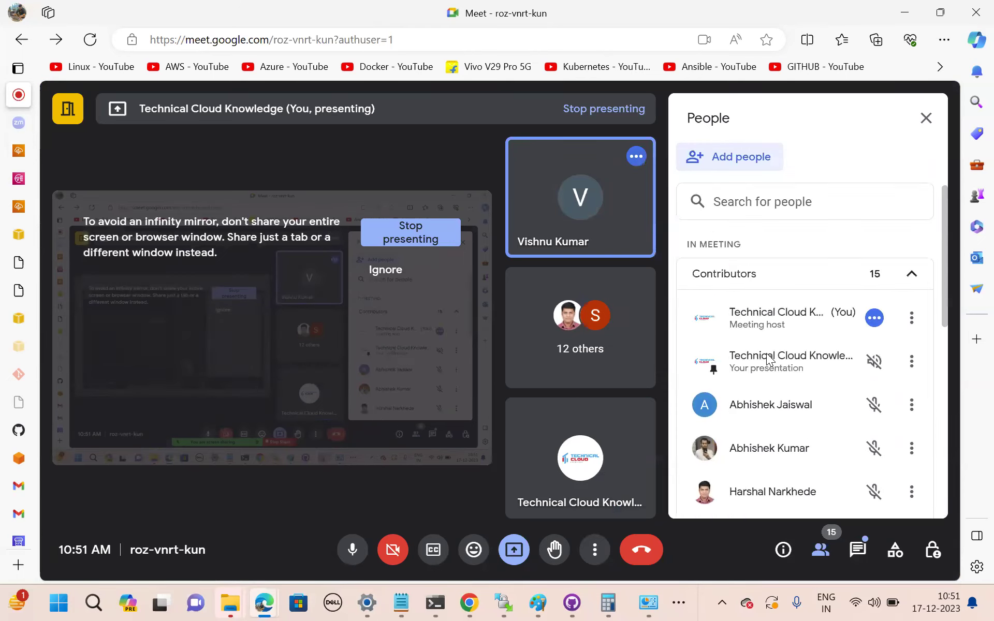
scroll(769, 358, down, 8)
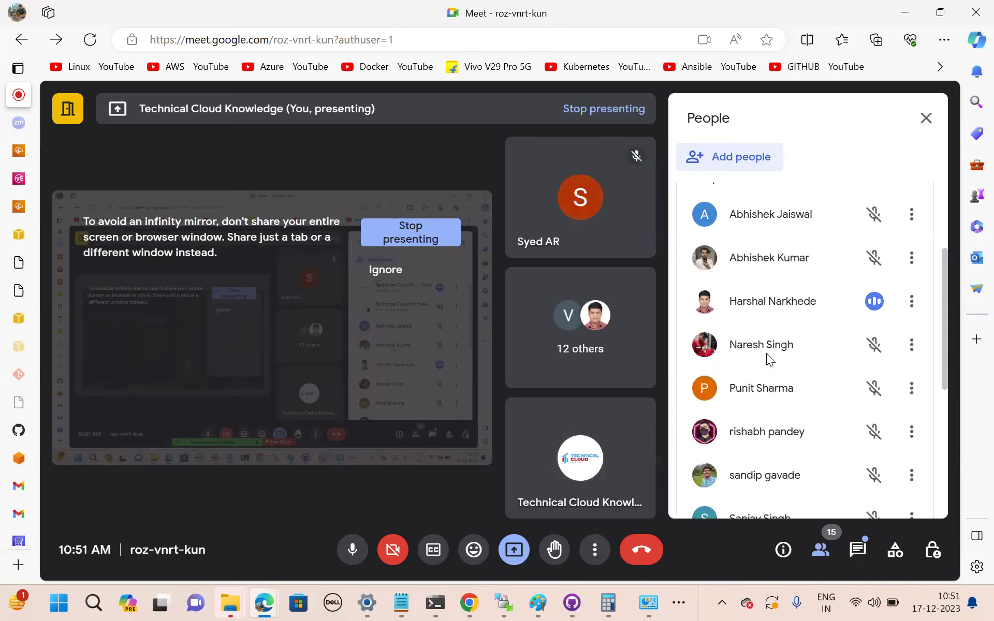